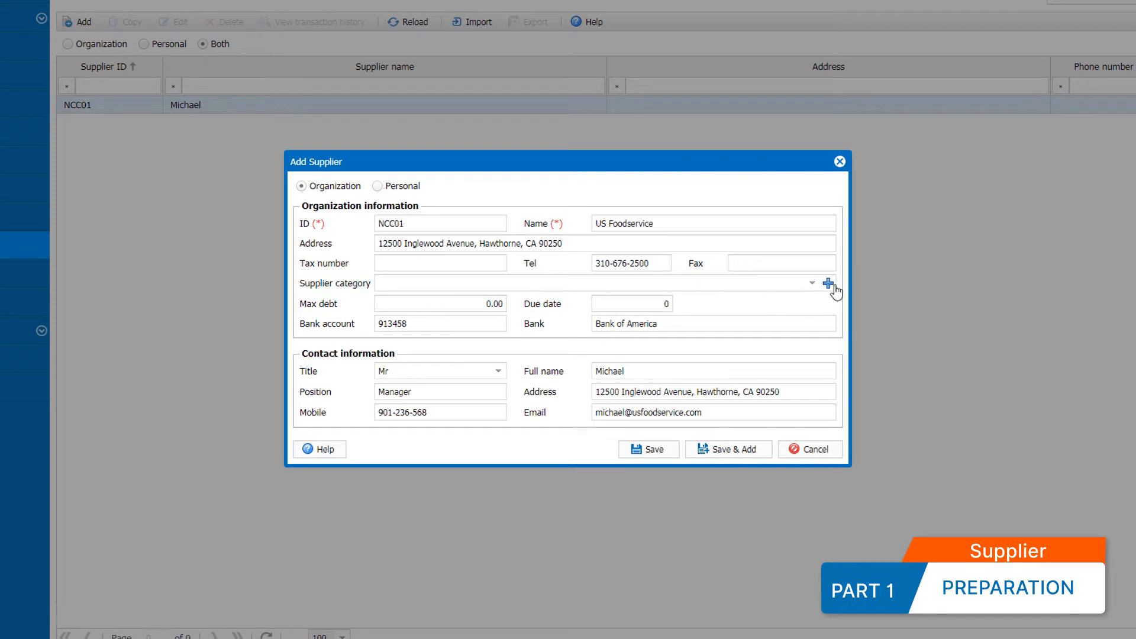
Create supplier category F&V named Fruits & vegetables for the US Foodservice supplier, and save the supplier.
left_click(815, 284)
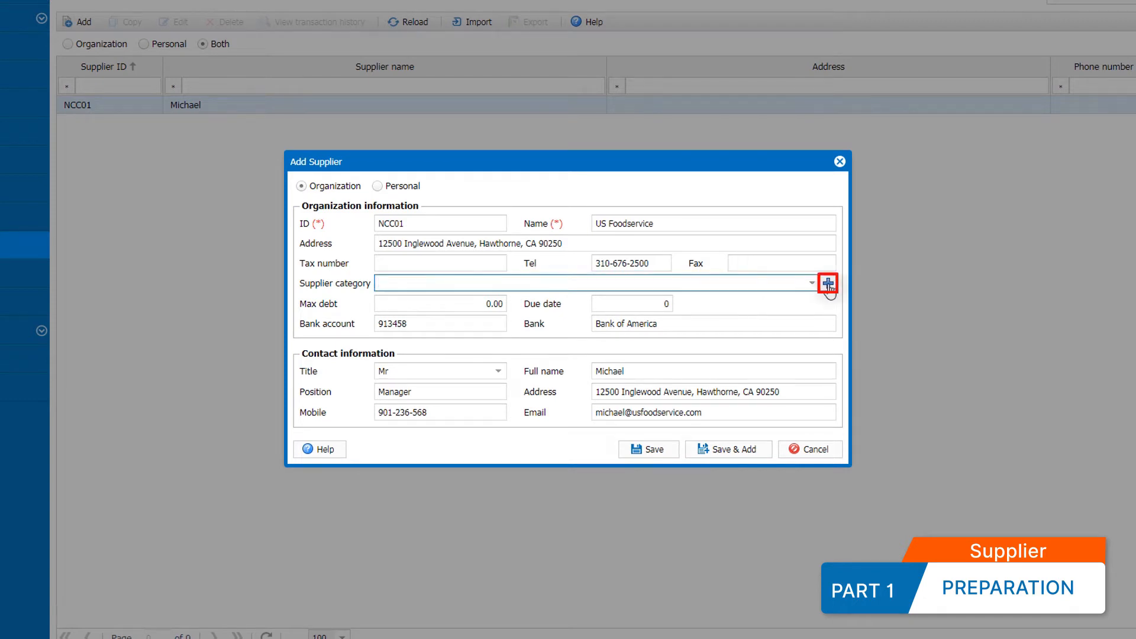
left_click(828, 284)
type("F&V")
left_click(680, 266)
type("Fruits & vegetables")
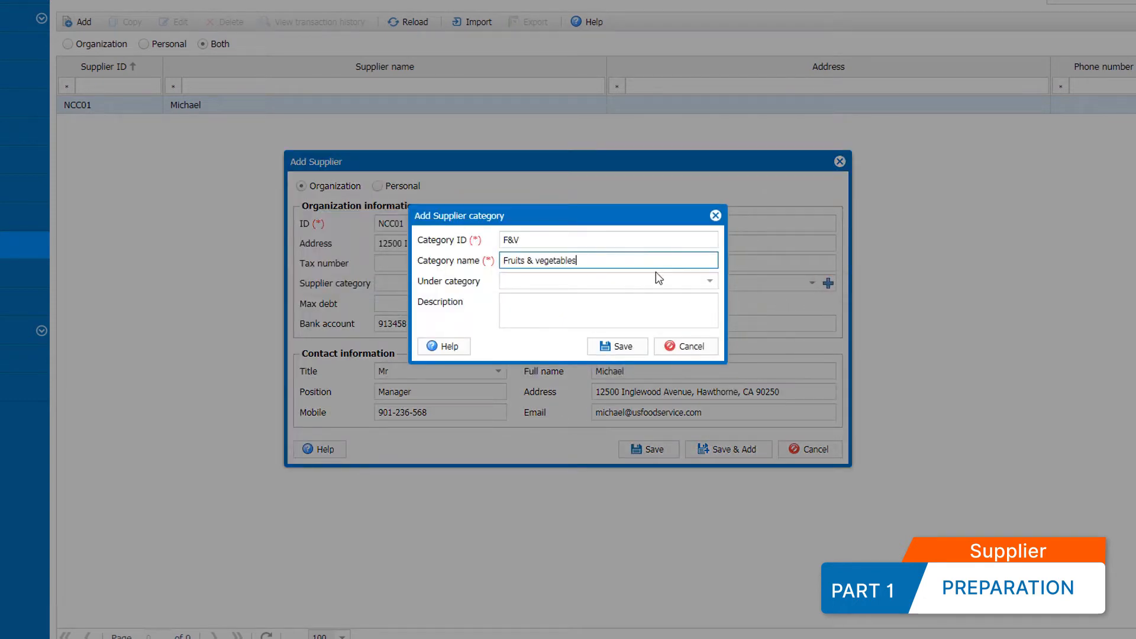
left_click(617, 347)
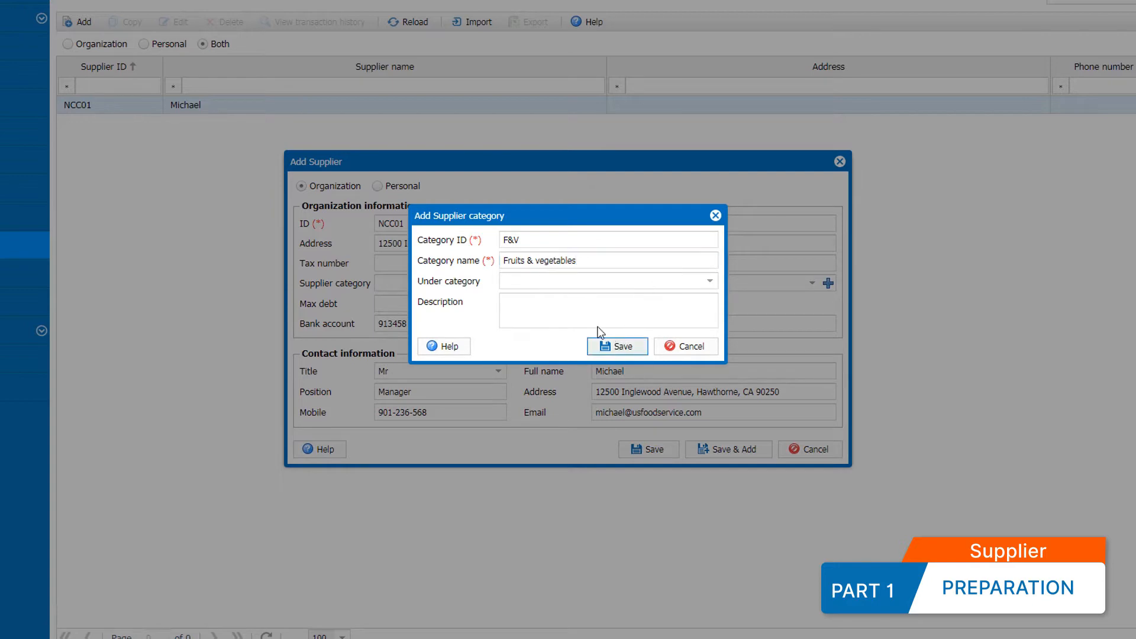
left_click(671, 452)
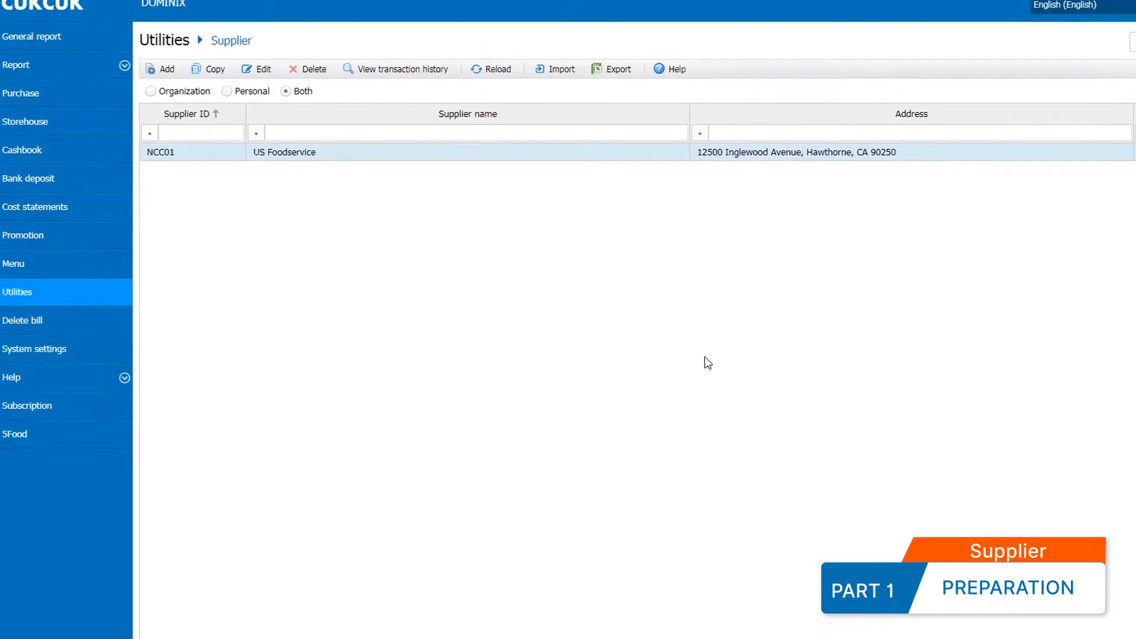
Add a top-level supplier category with ID BS and name Butcher Suppliers, without a parent category.
left_click(94, 310)
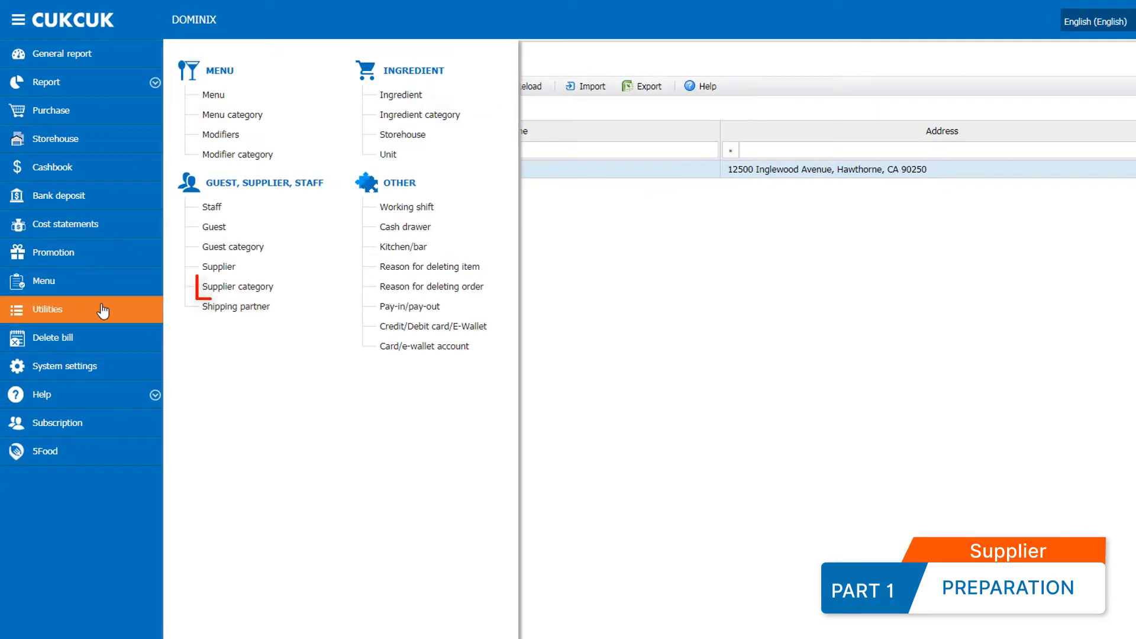
left_click(237, 286)
left_click(197, 86)
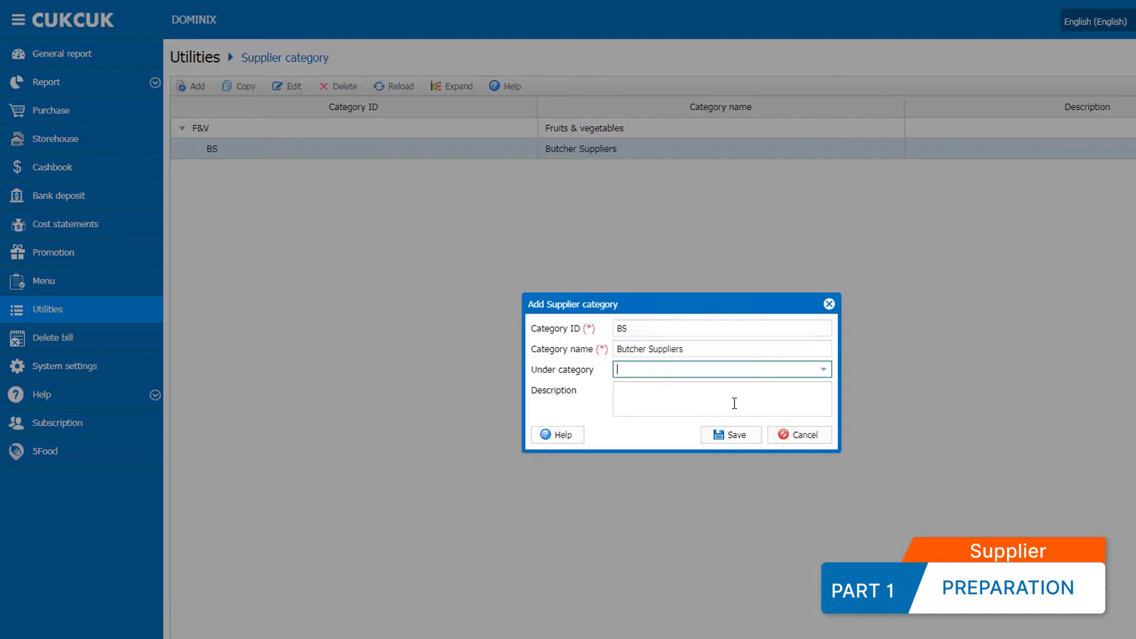
left_click(734, 404)
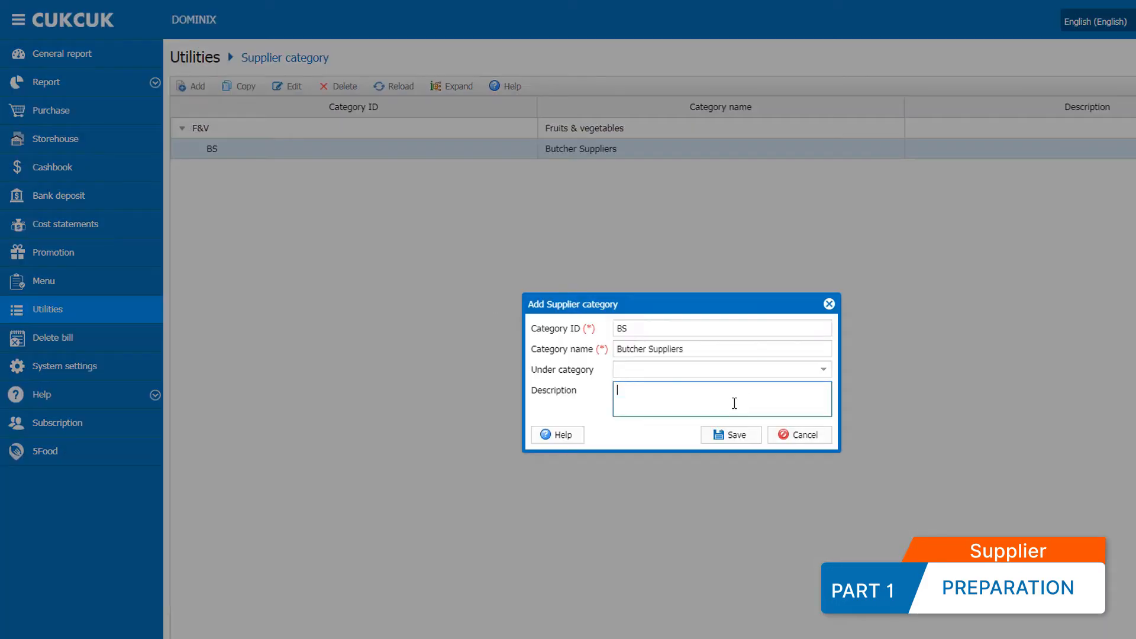
left_click(735, 435)
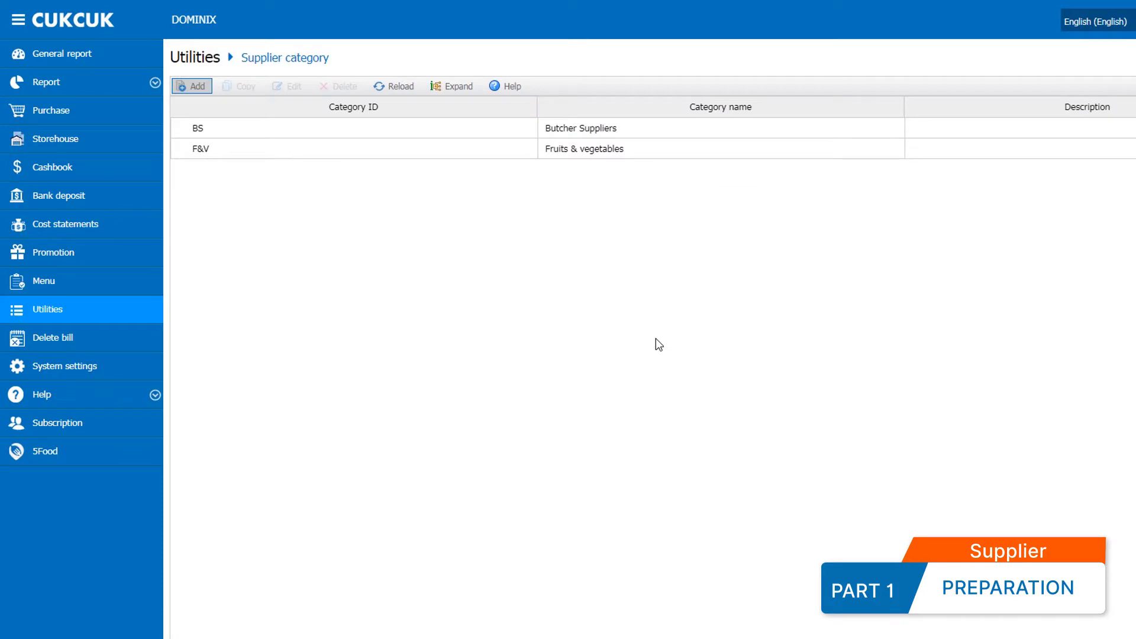
Start a data import for the supplier list and download the Excel template file.
left_click(93, 309)
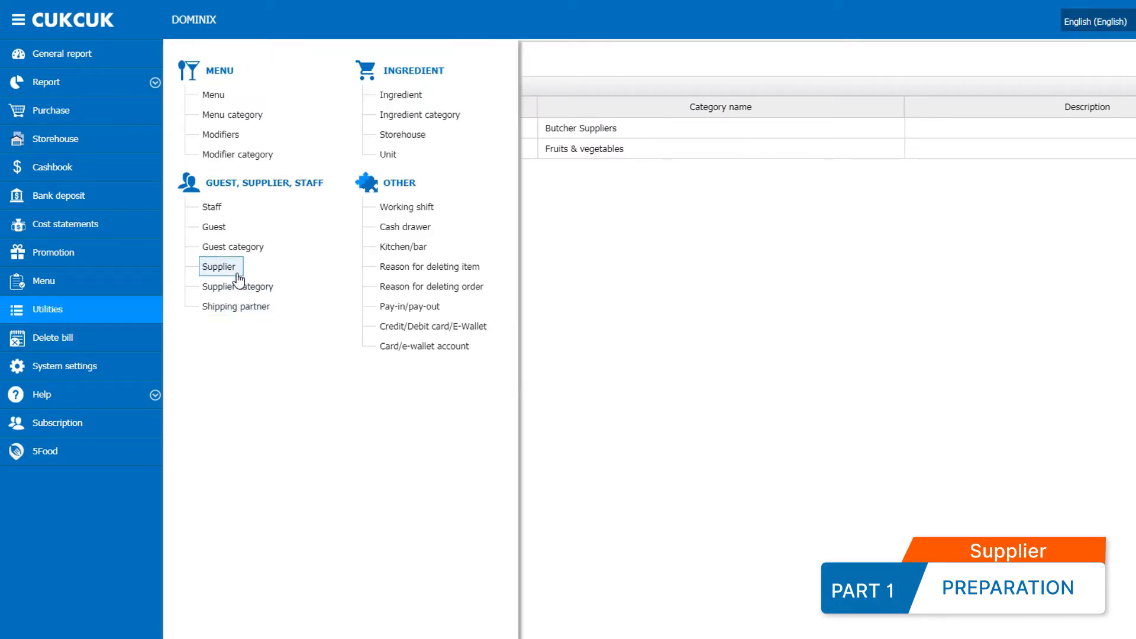
left_click(236, 271)
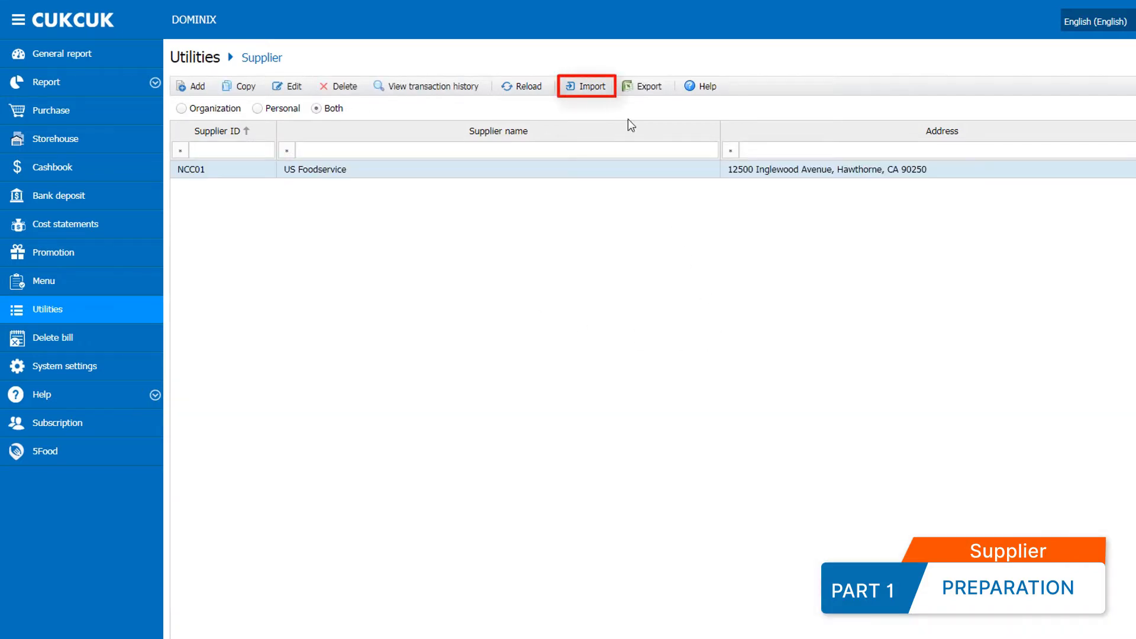
left_click(598, 87)
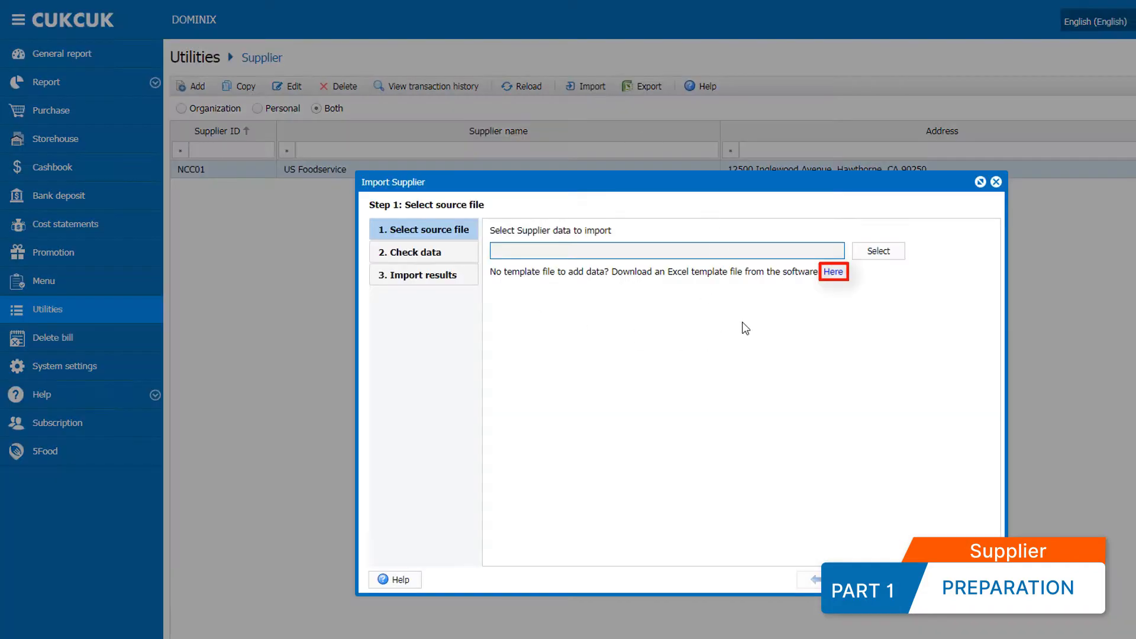
left_click(695, 228)
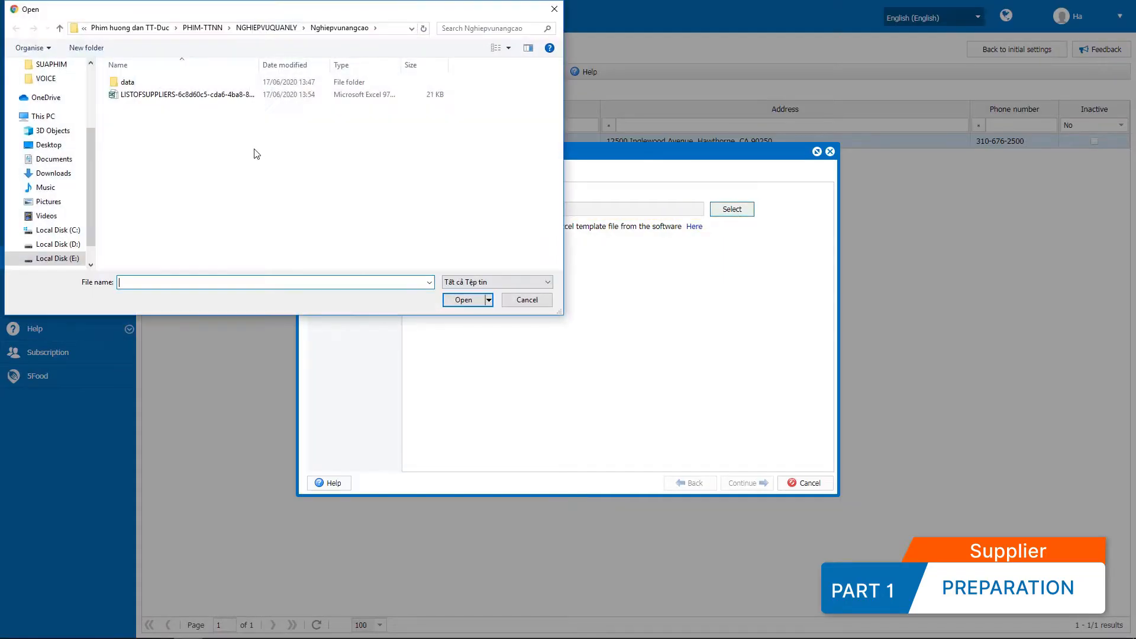
Load the LISTOFSUPPLIERS Excel file as the import source, check its rows, import the suppliers and close the import.
left_click(177, 95)
left_click(469, 299)
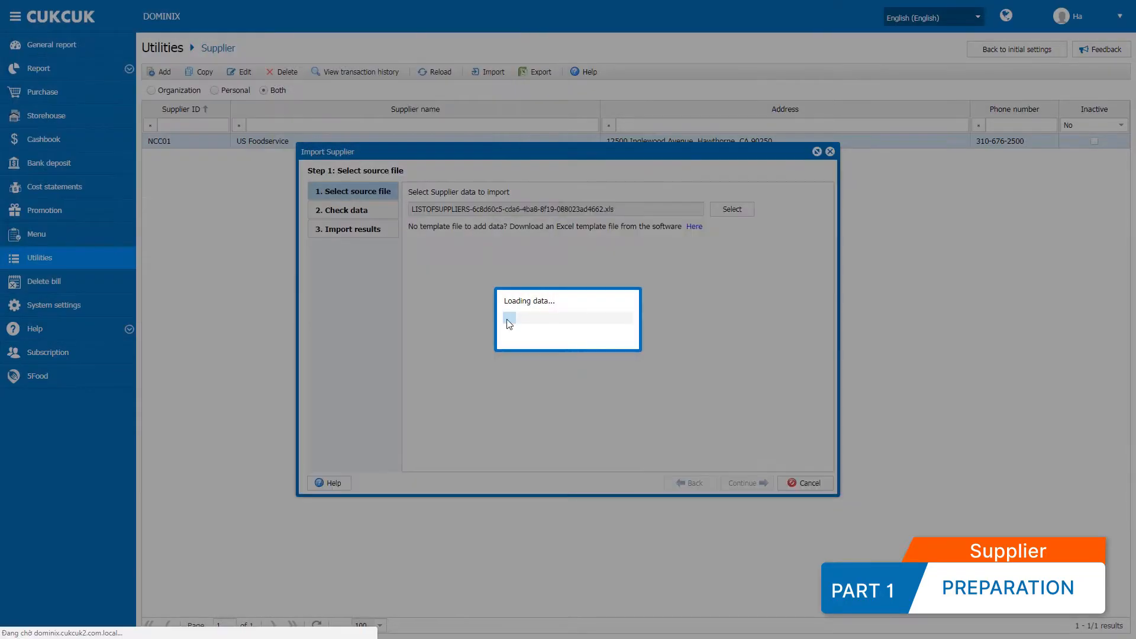
left_click(747, 483)
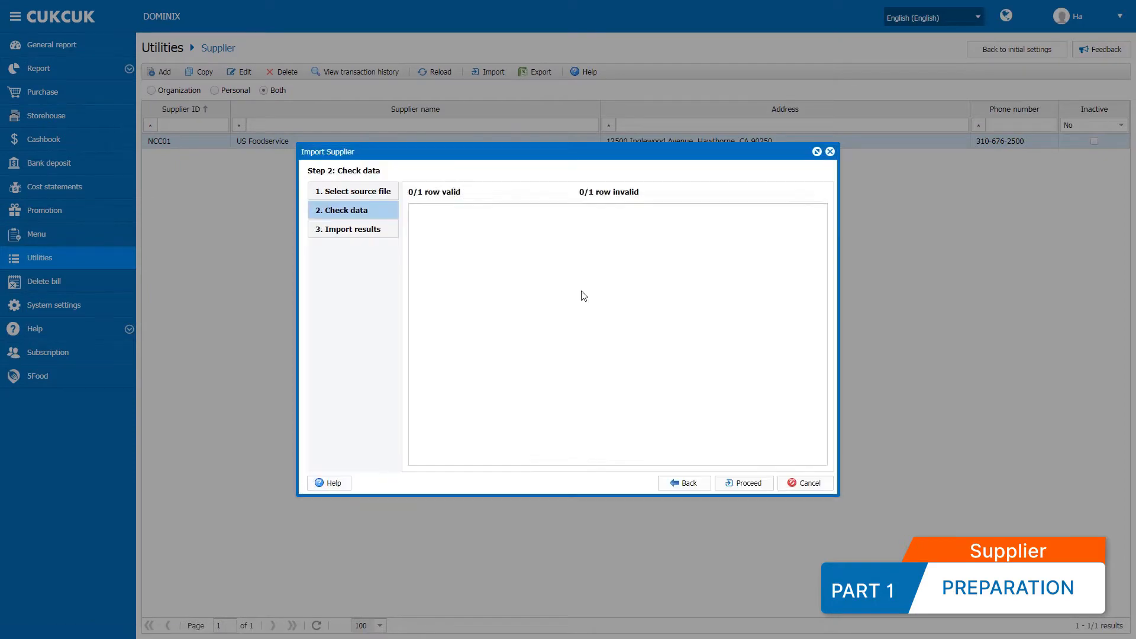
mouse_move(507, 462)
left_mouse_down()
mouse_move(793, 477)
mouse_move(511, 473)
left_mouse_up()
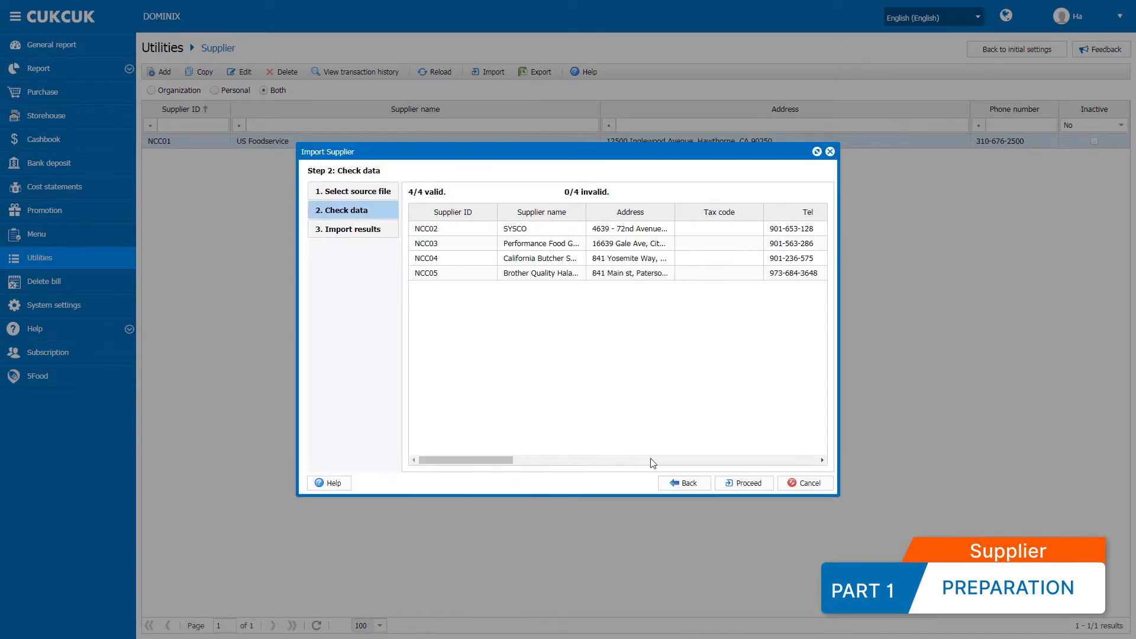
left_click(745, 484)
left_click(805, 483)
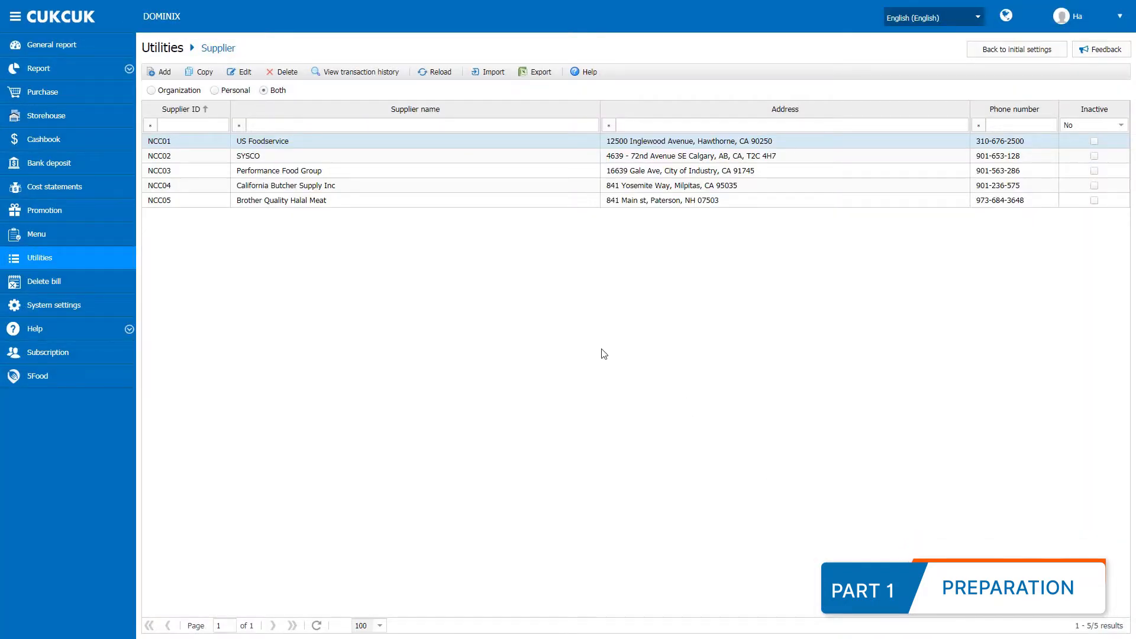
Start a new ingredient in the ingredient list with ID Tomtato, name Tomato and unit Gr.
left_click(109, 264)
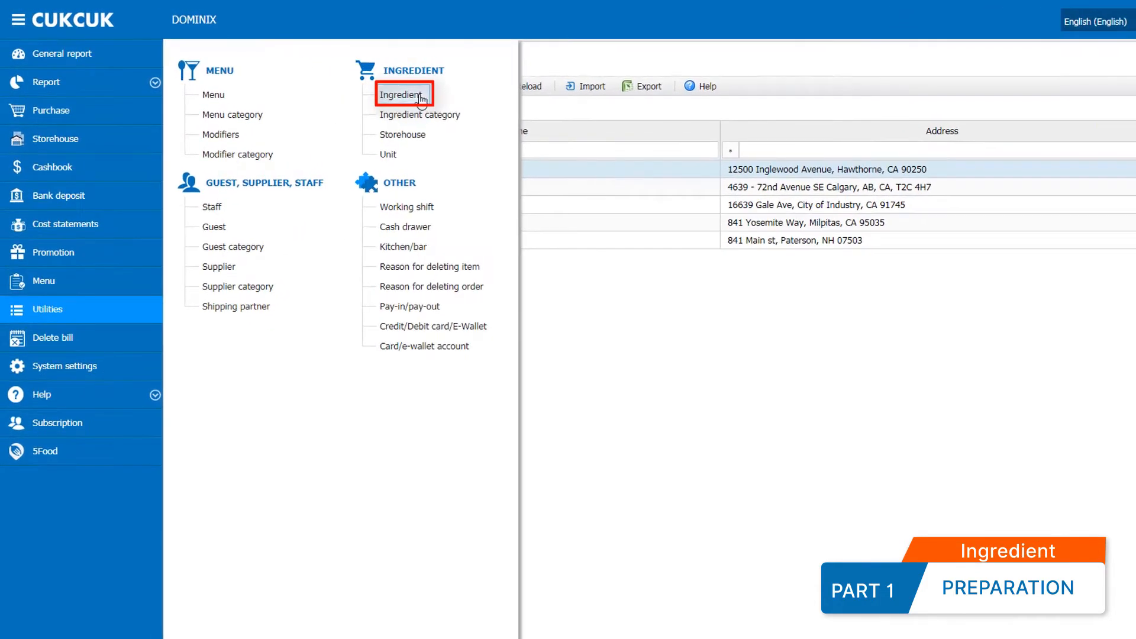
left_click(420, 96)
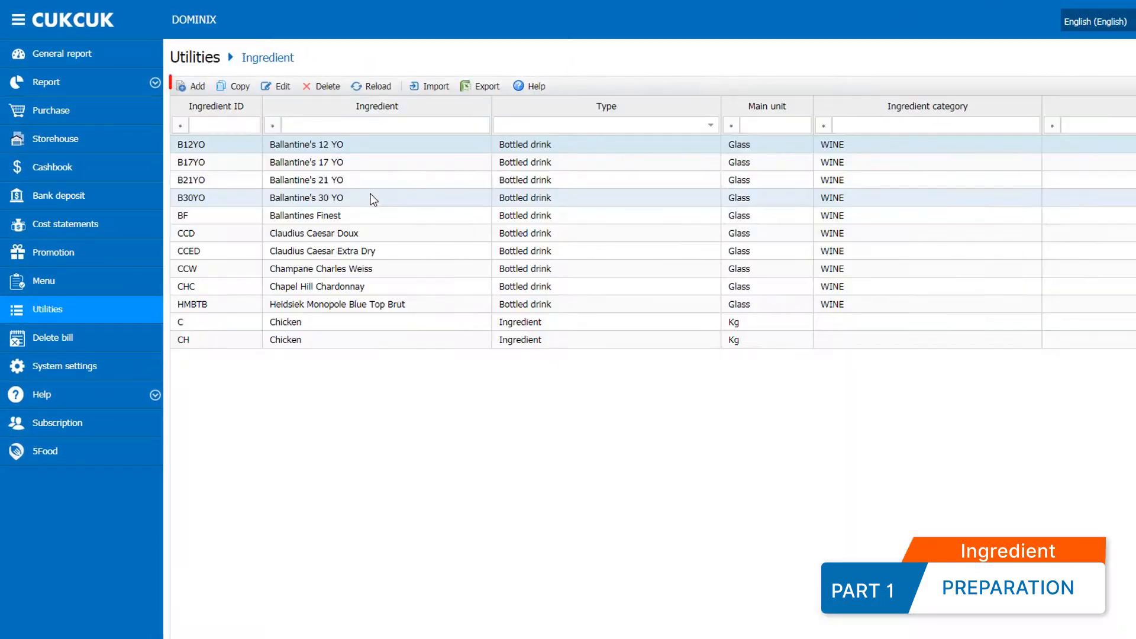
left_click(191, 85)
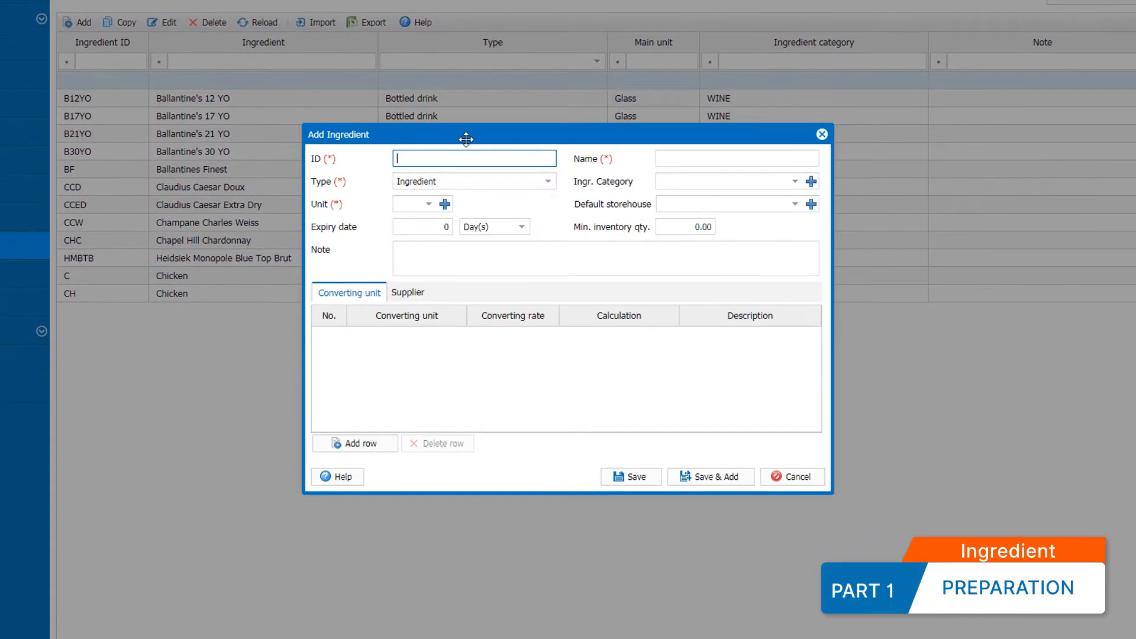
key("Tab")
type("To")
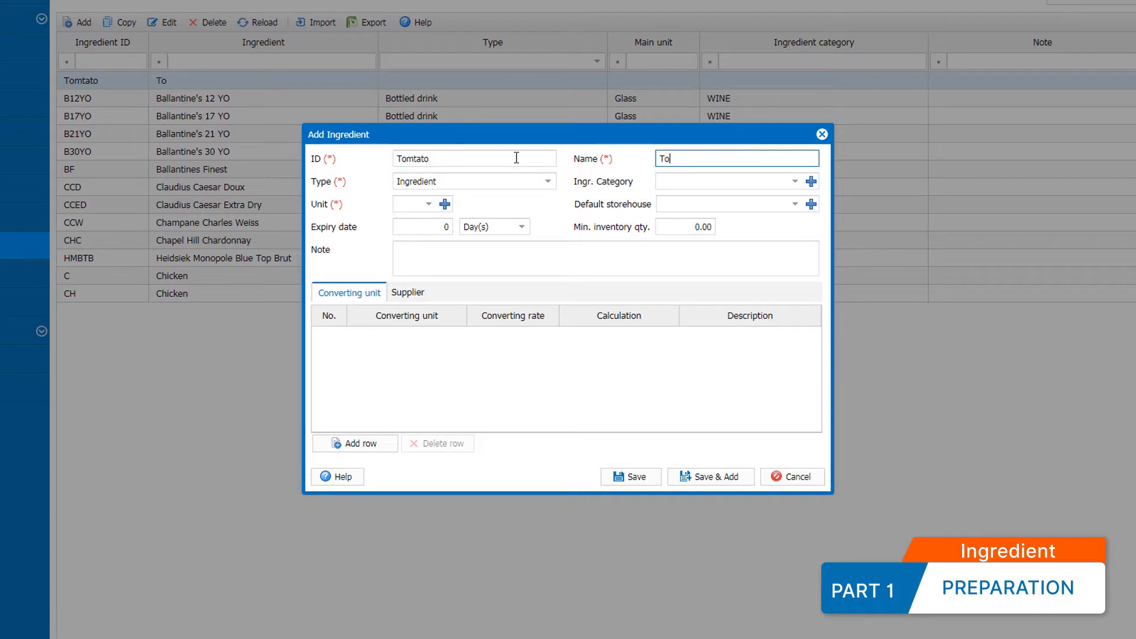
key("Tab")
left_click(429, 205)
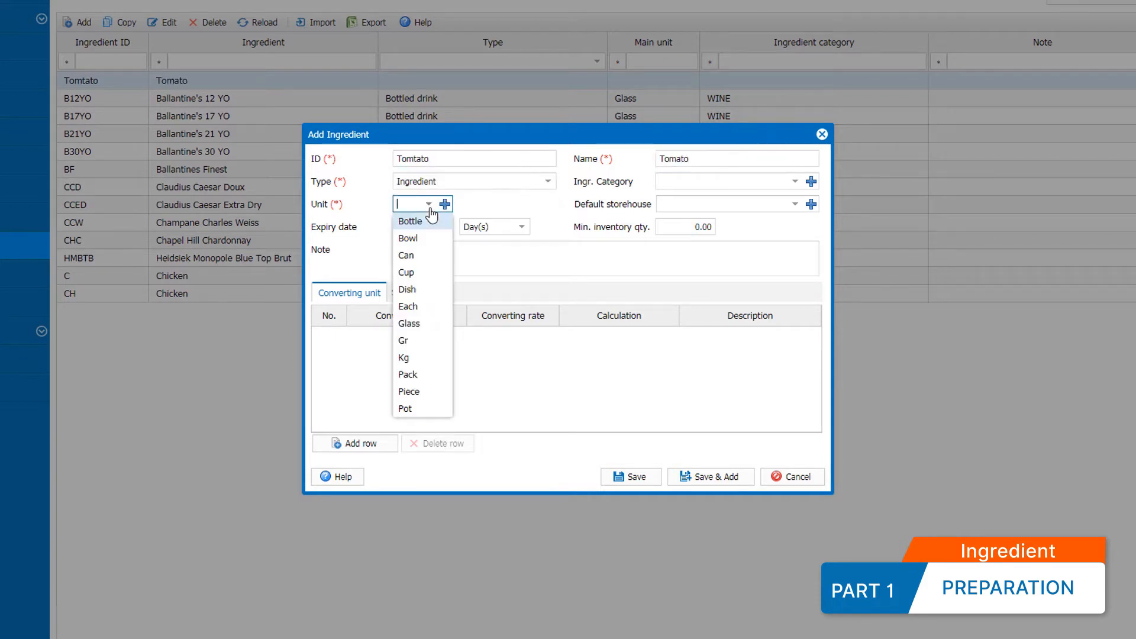
type("Gr")
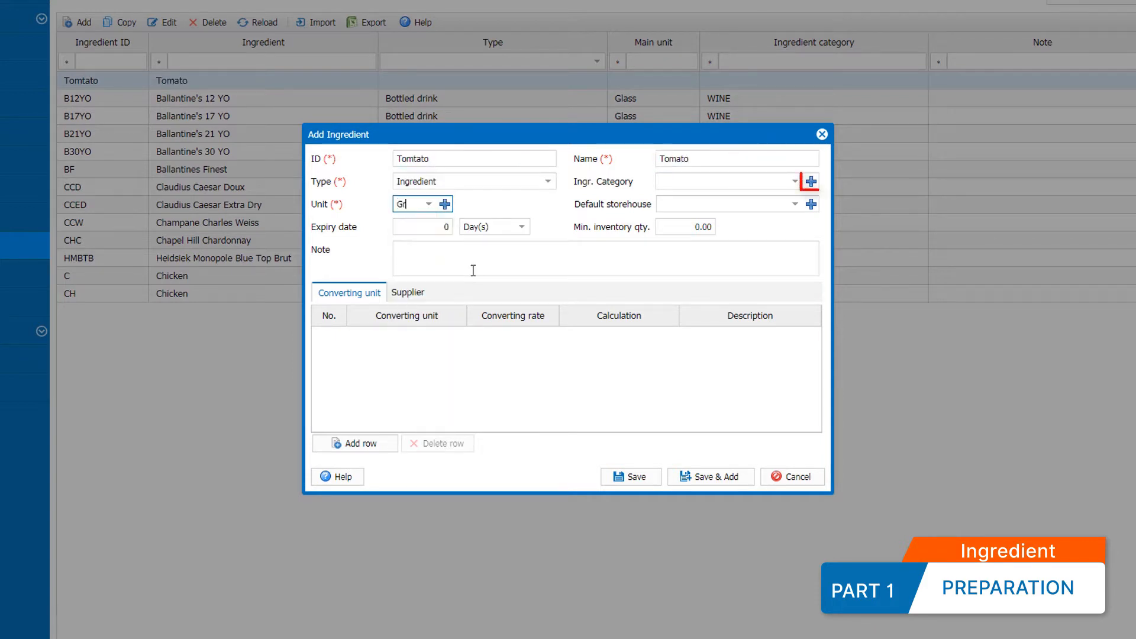
Create ingredient category VI named Vegetable Ingredient and assign it to the Tomato ingredient.
left_click(810, 183)
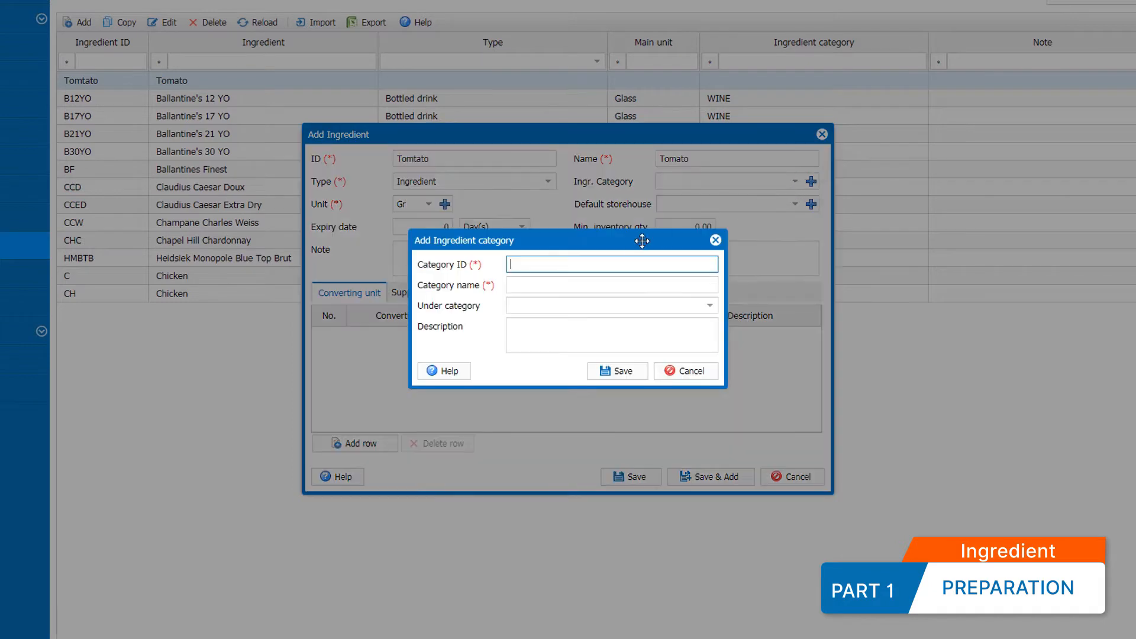
type("VI")
key("Tab")
type("Vegetable Ingredient")
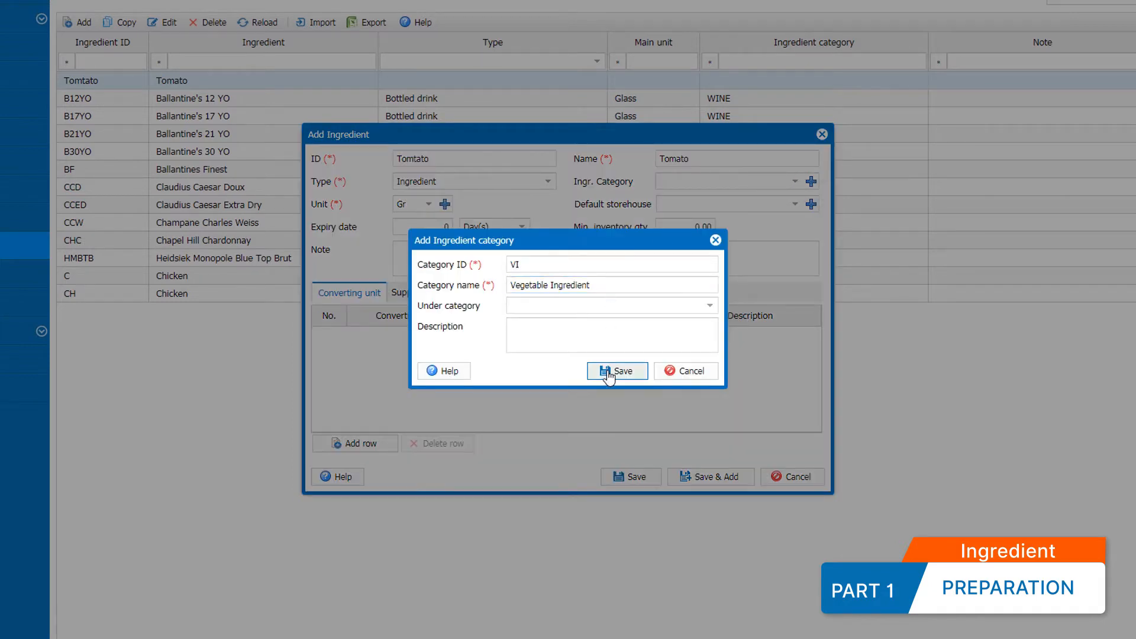
left_click(616, 371)
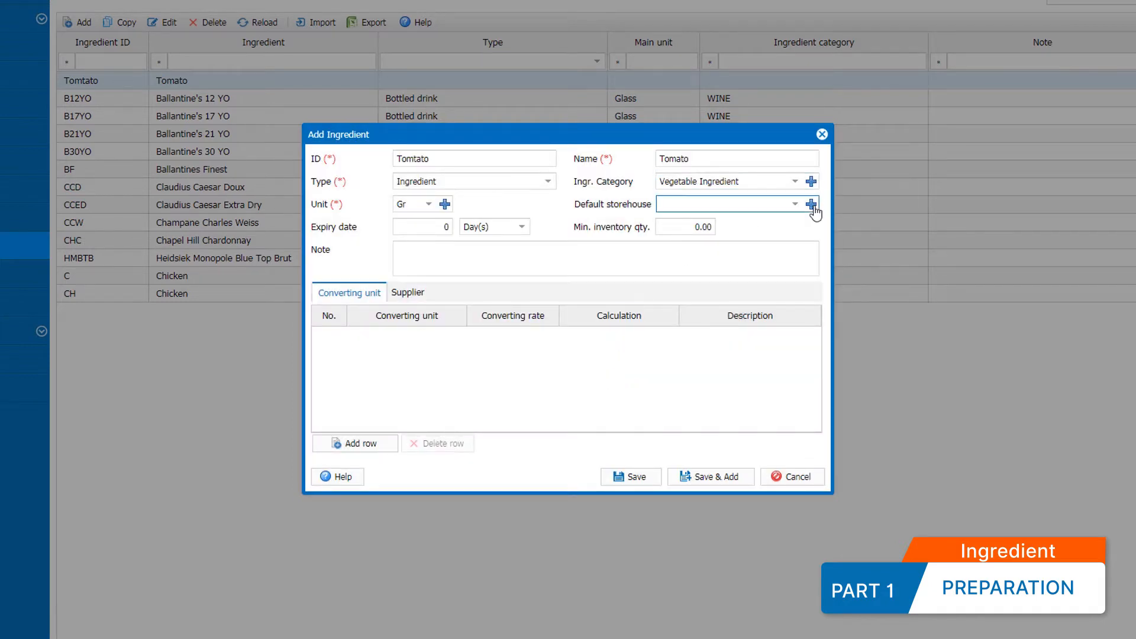
Set the ingredient's default storehouse to Freeze Chicken, its expiry to 30 days and its minimum inventory quantity to 1,500.
left_click(811, 204)
left_click(705, 252)
left_click(796, 205)
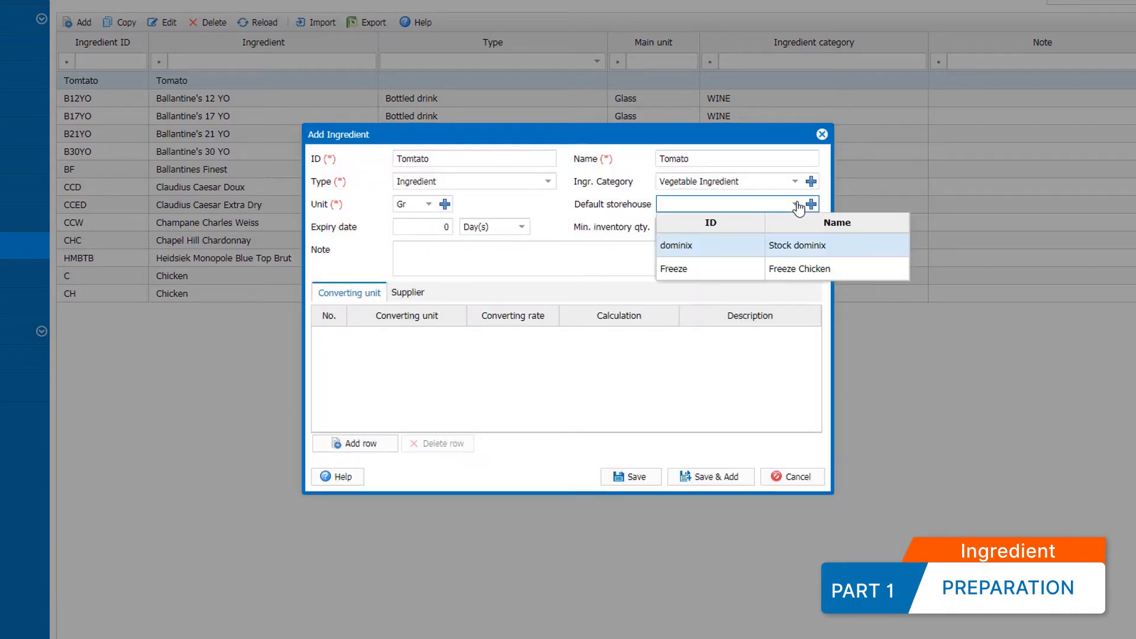
left_click(726, 267)
left_click(448, 227)
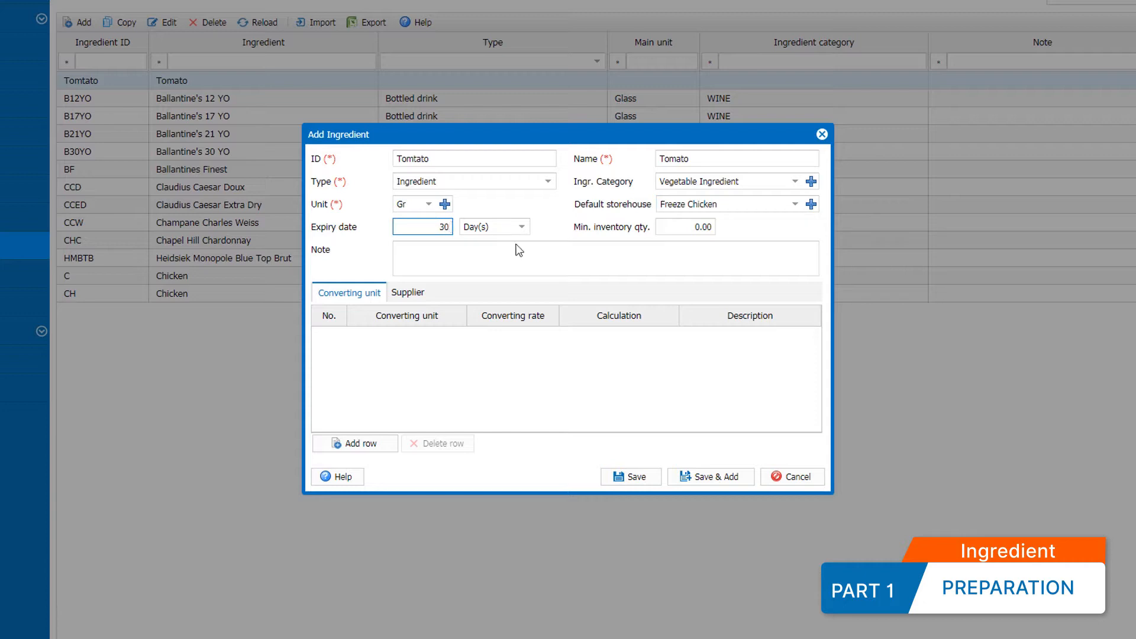
left_click(688, 231)
type("1,500")
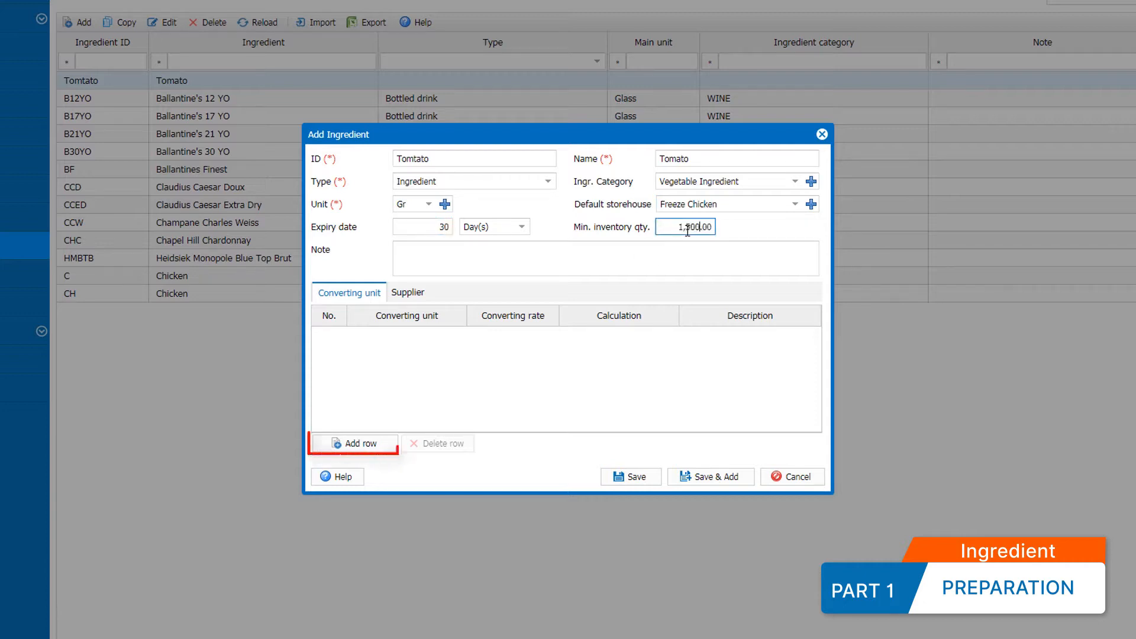
left_click(579, 332)
Add a converting unit row to the Tomato ingredient with Kg as the unit.
left_click(369, 442)
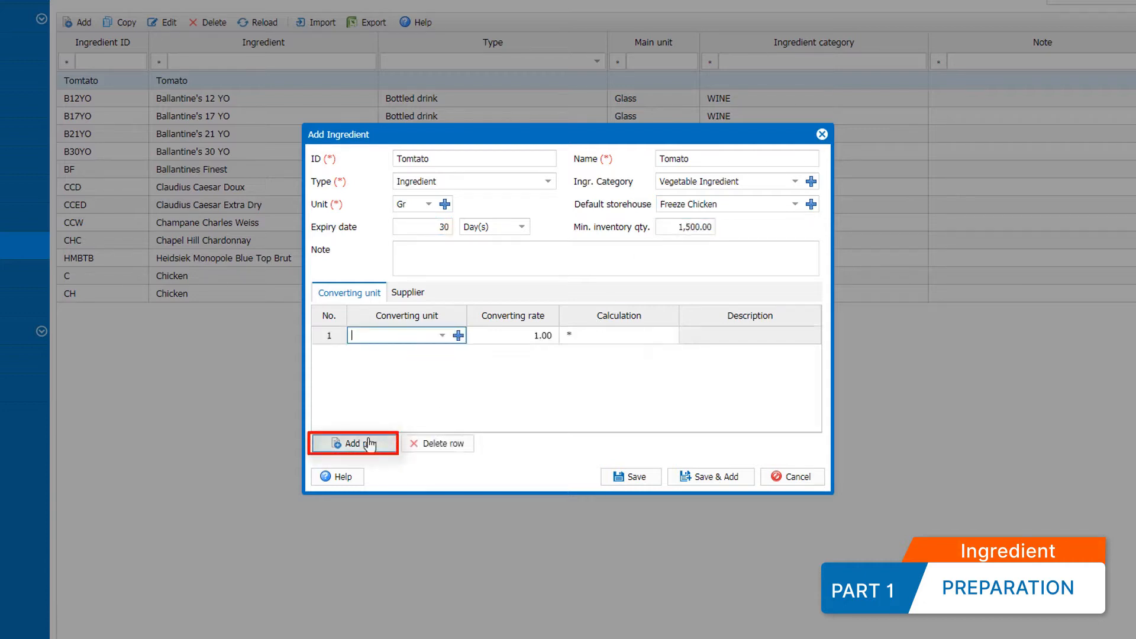
left_click(442, 336)
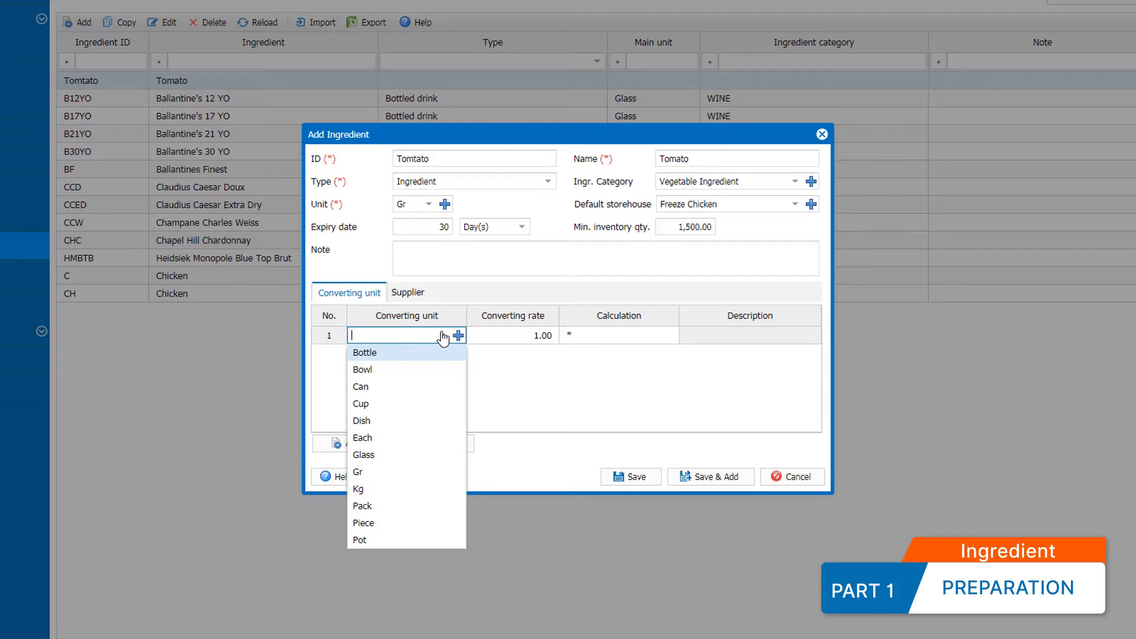
left_click(391, 489)
left_click(552, 408)
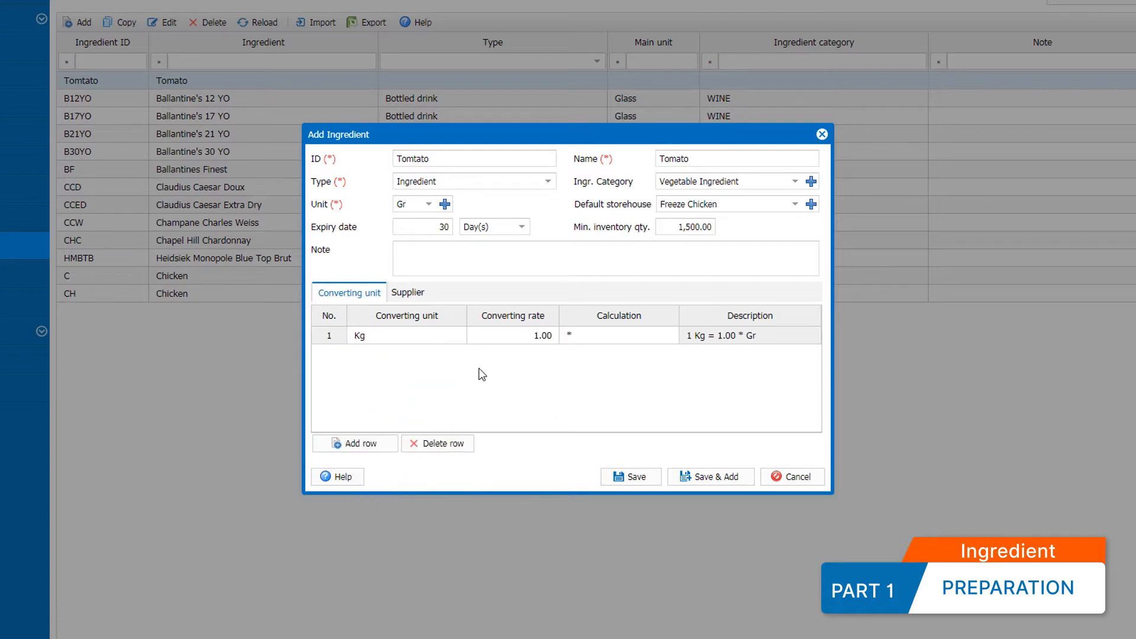
Assign suppliers US Foodservice, SYSCO and Performance Food Group to the Tomato ingredient, and return to its converting units.
left_click(419, 294)
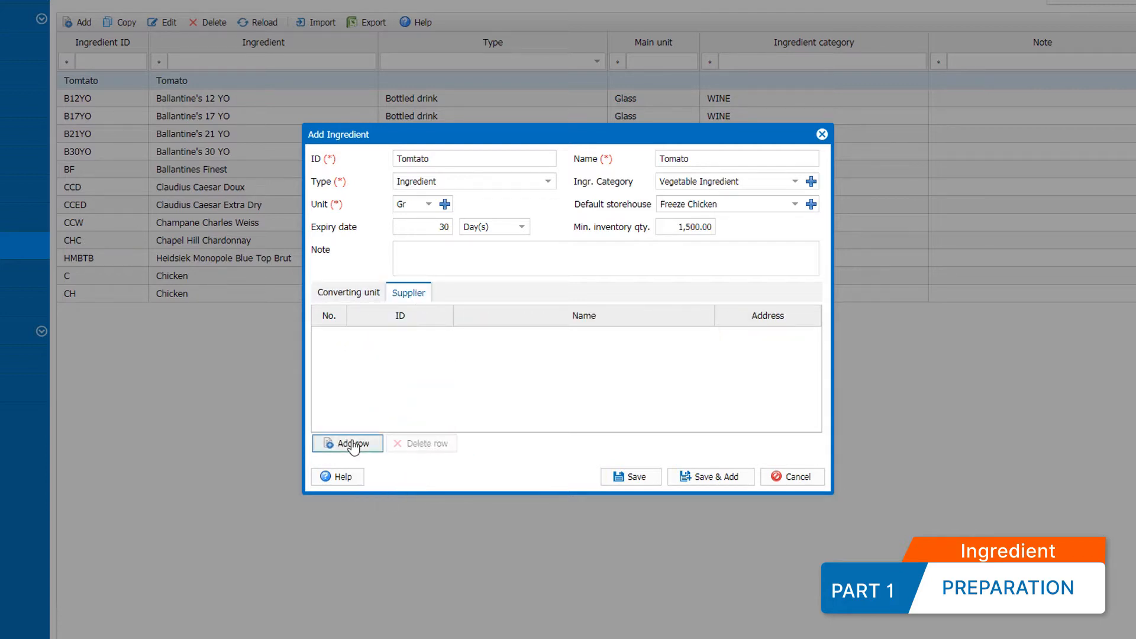
left_click(352, 444)
left_click(429, 338)
left_click(408, 382)
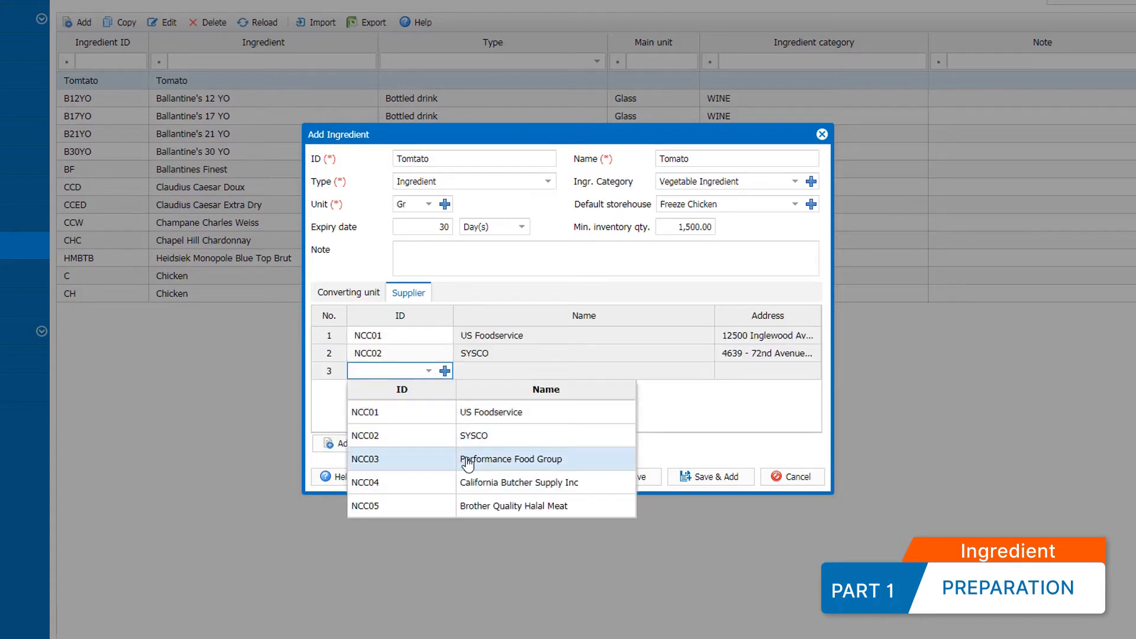
left_click(467, 461)
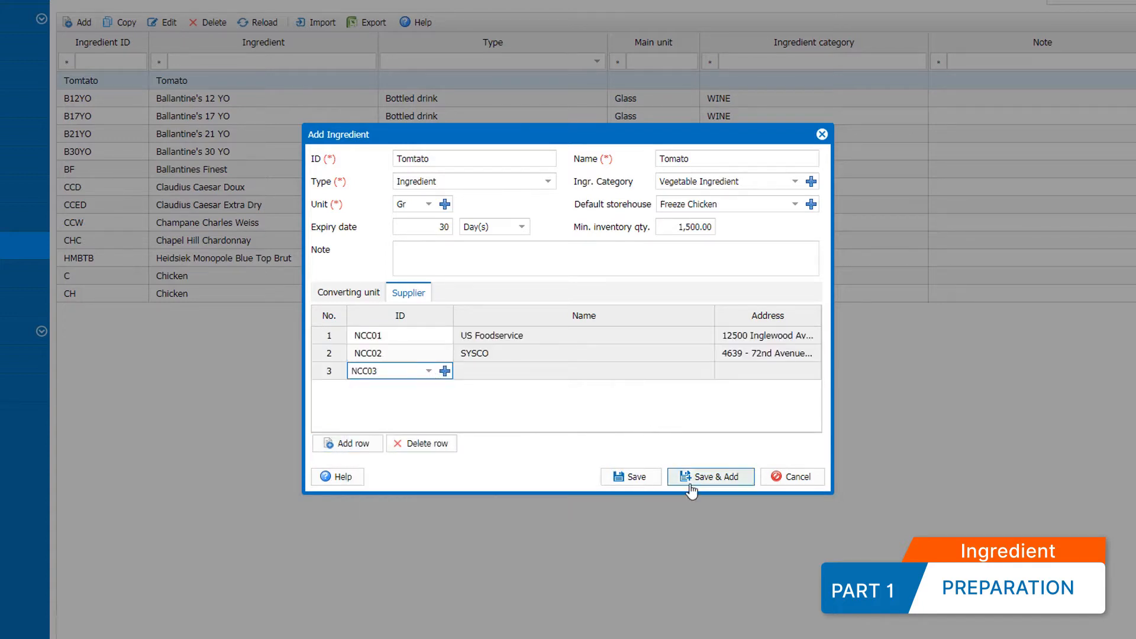
left_click(348, 294)
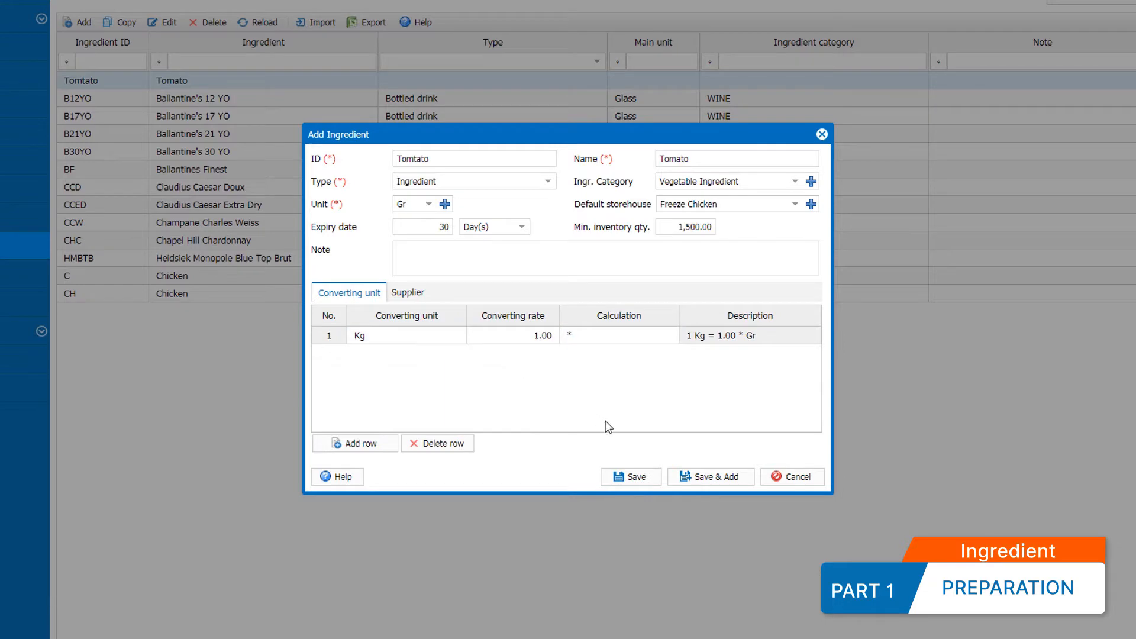
Save the Tomato ingredient.
left_click(628, 477)
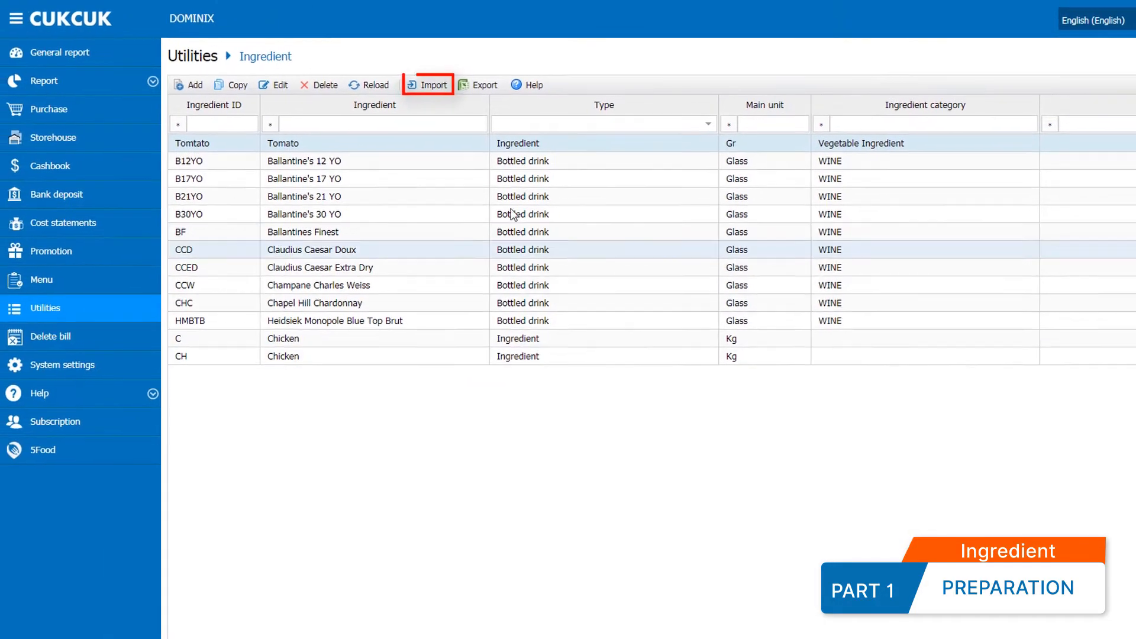
Download the Excel template for importing ingredients and fill it with the bottled drinks and vegetable ingredients, including their units, storehouses and suppliers.
left_click(459, 92)
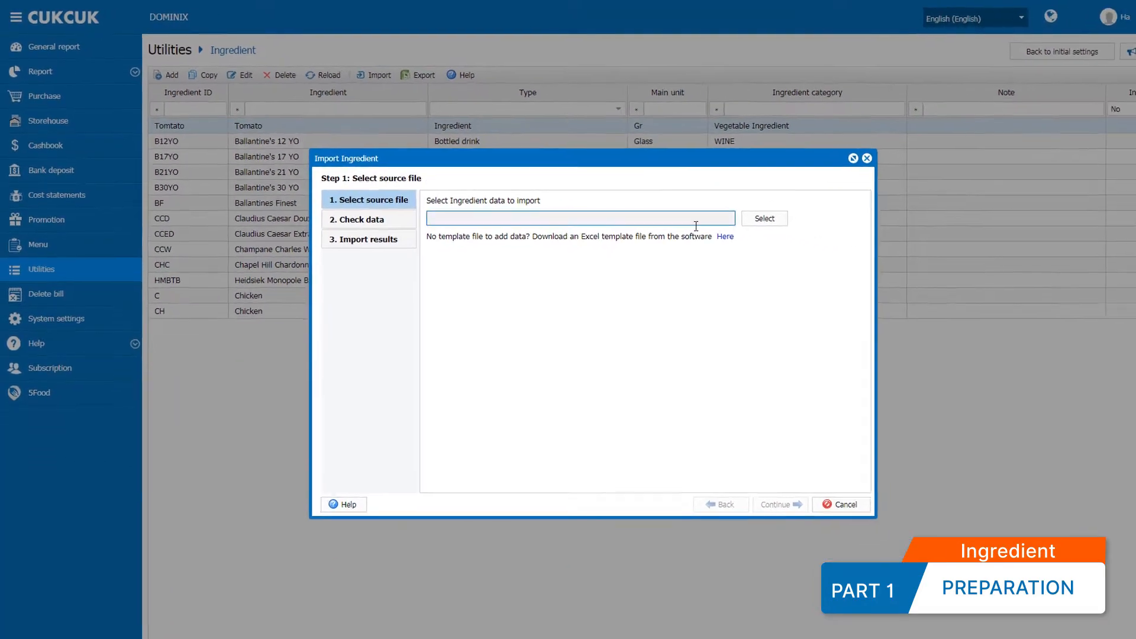
left_click(725, 236)
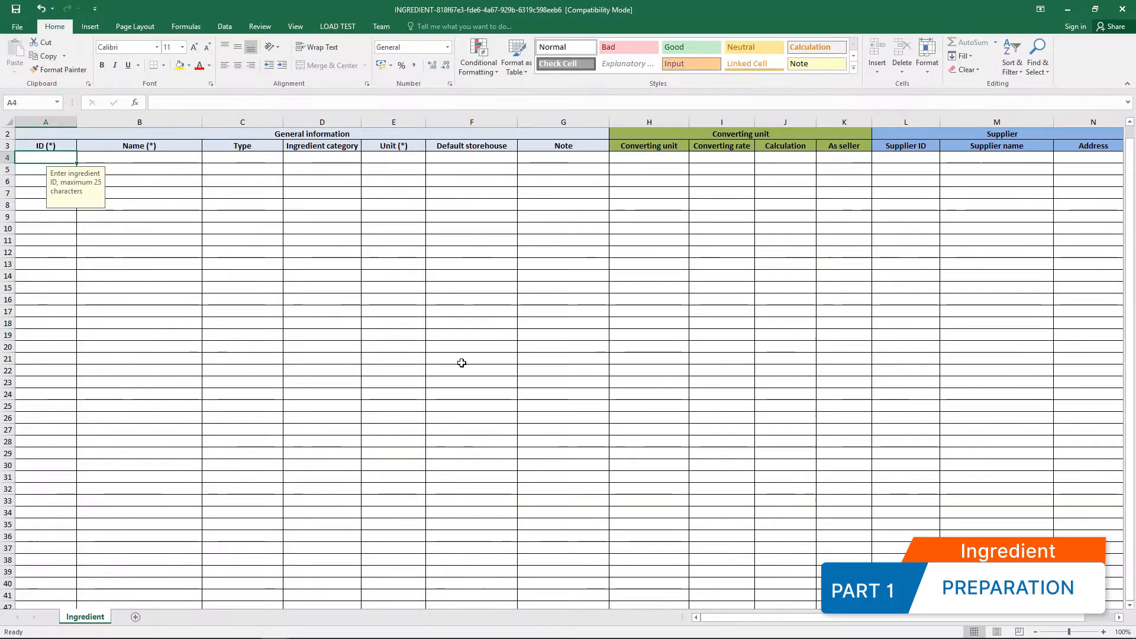
left_click(462, 360)
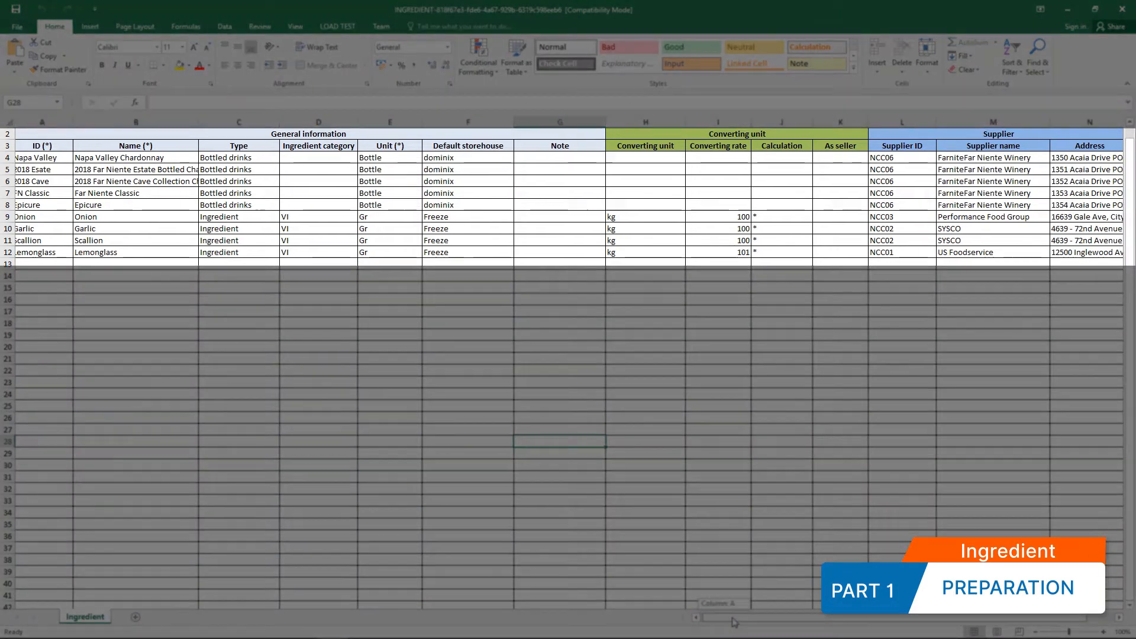
mouse_move(727, 622)
left_mouse_down()
mouse_move(833, 622)
mouse_move(721, 623)
left_mouse_up()
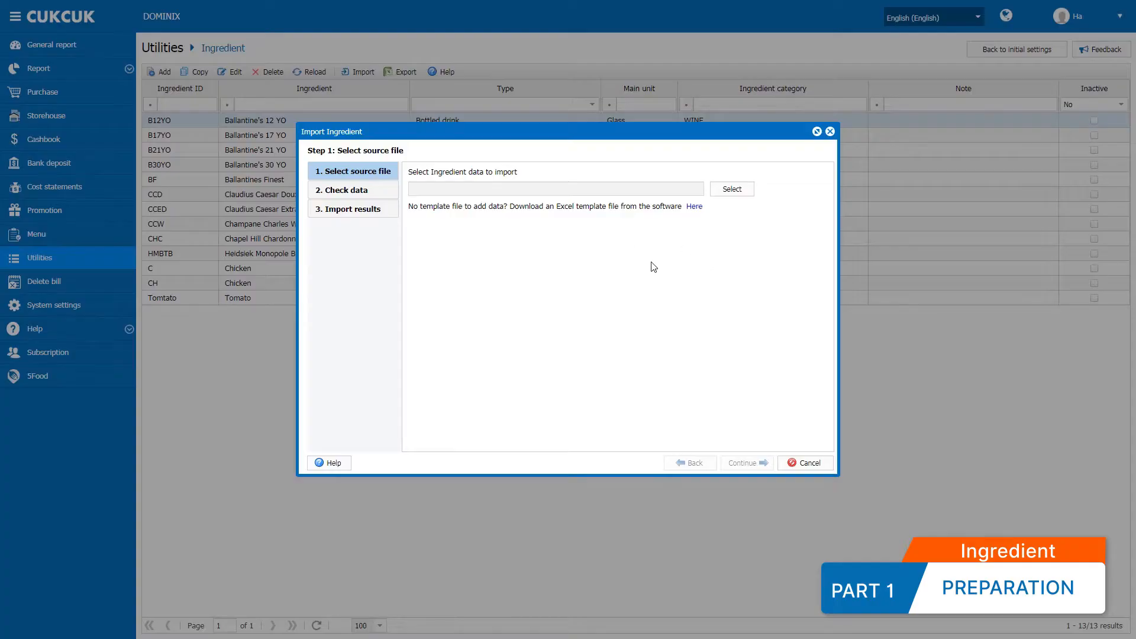
Import the ingredients from INGREDIENT-818f67e3-fde6-4a67-929b-6319c598eeb6.xls, checking the data before proceeding, and close the import results.
left_click(732, 189)
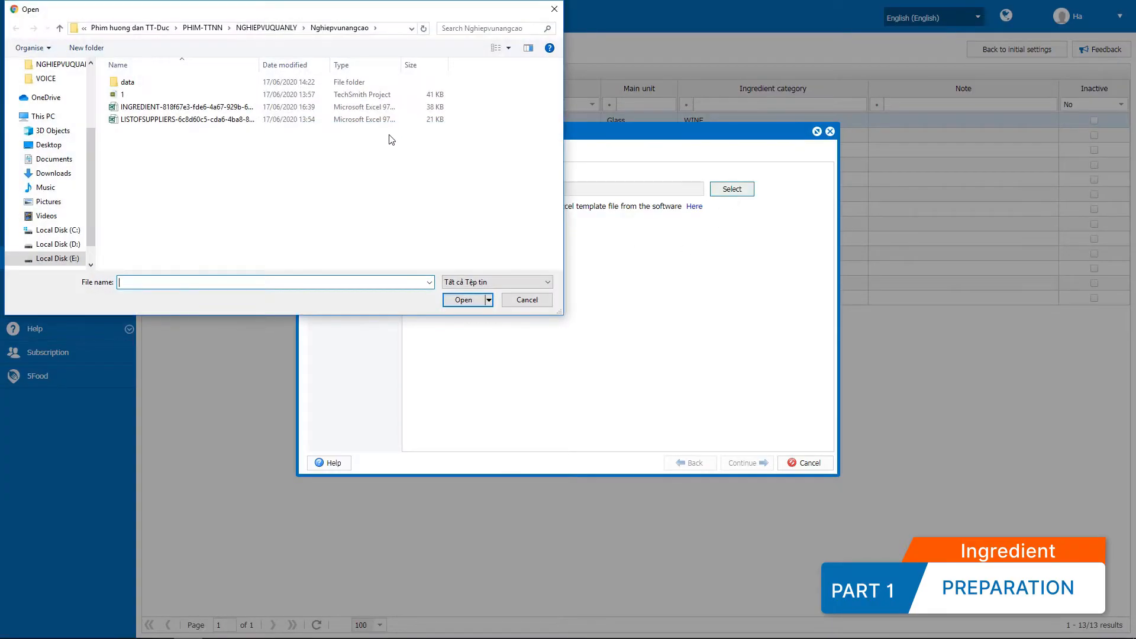
left_click(231, 106)
left_click(467, 300)
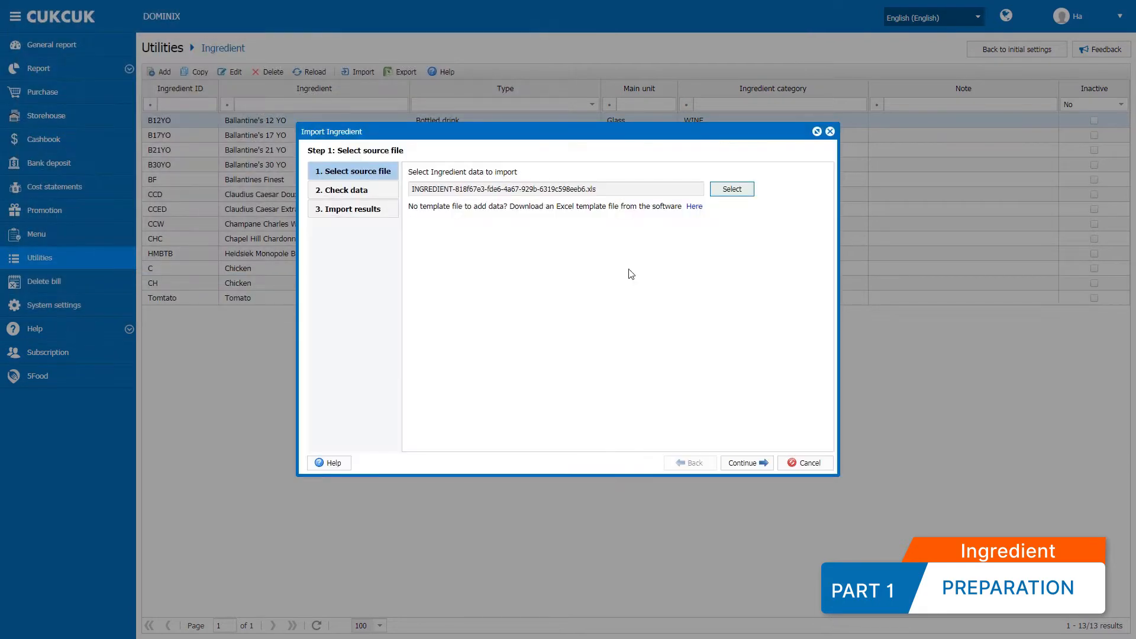
left_click(744, 462)
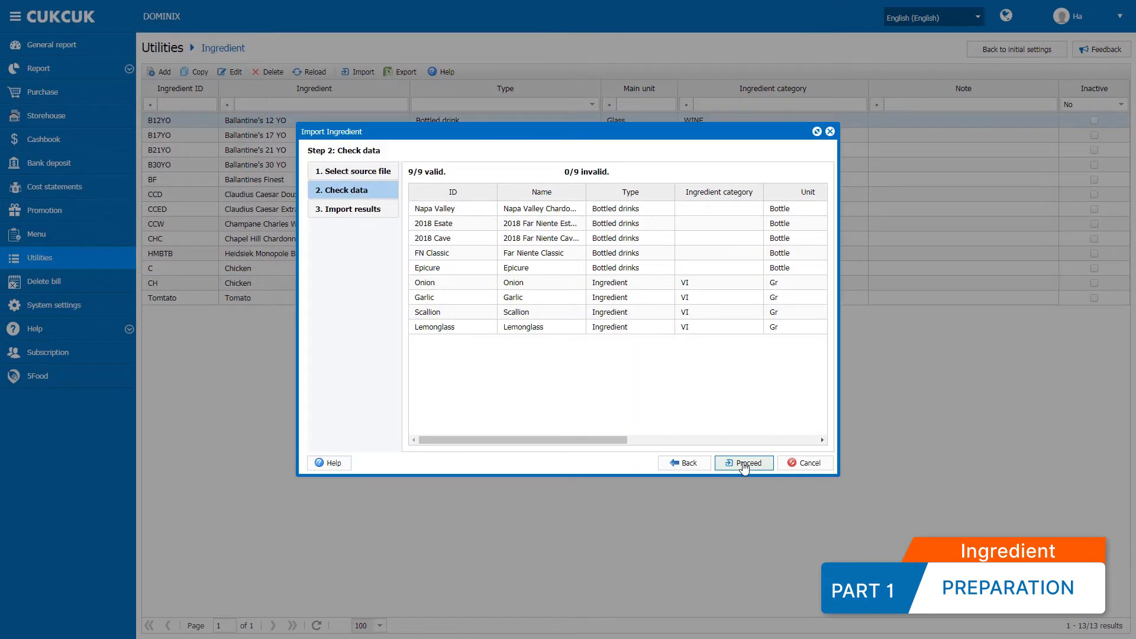
mouse_move(617, 441)
left_mouse_down()
mouse_move(807, 441)
mouse_move(612, 439)
left_mouse_up()
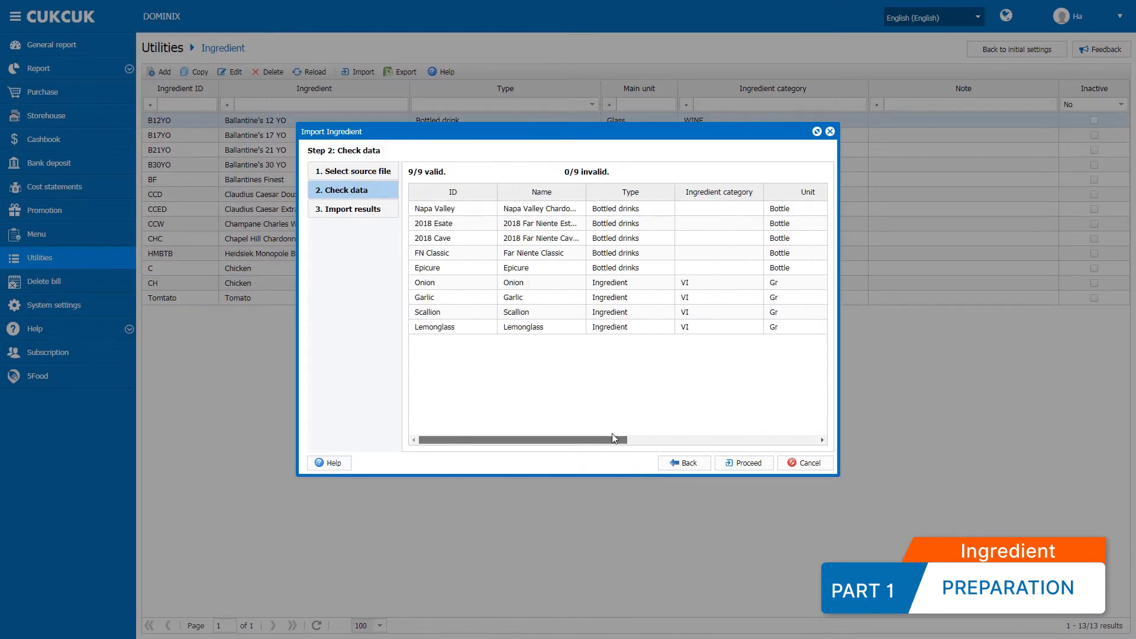
left_click(732, 465)
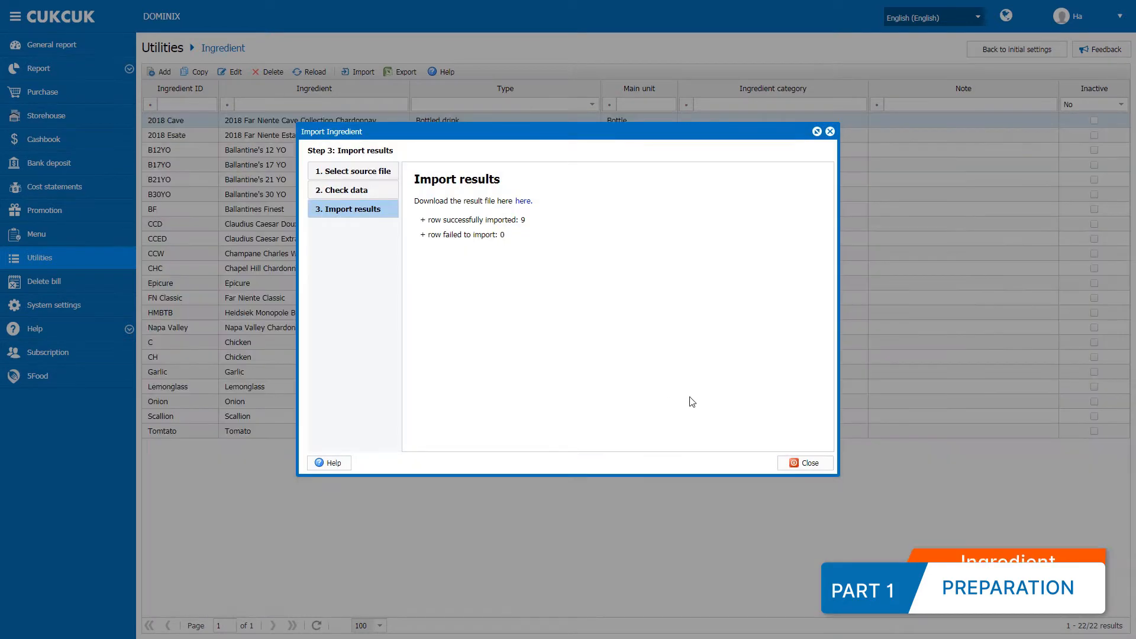
left_click(805, 463)
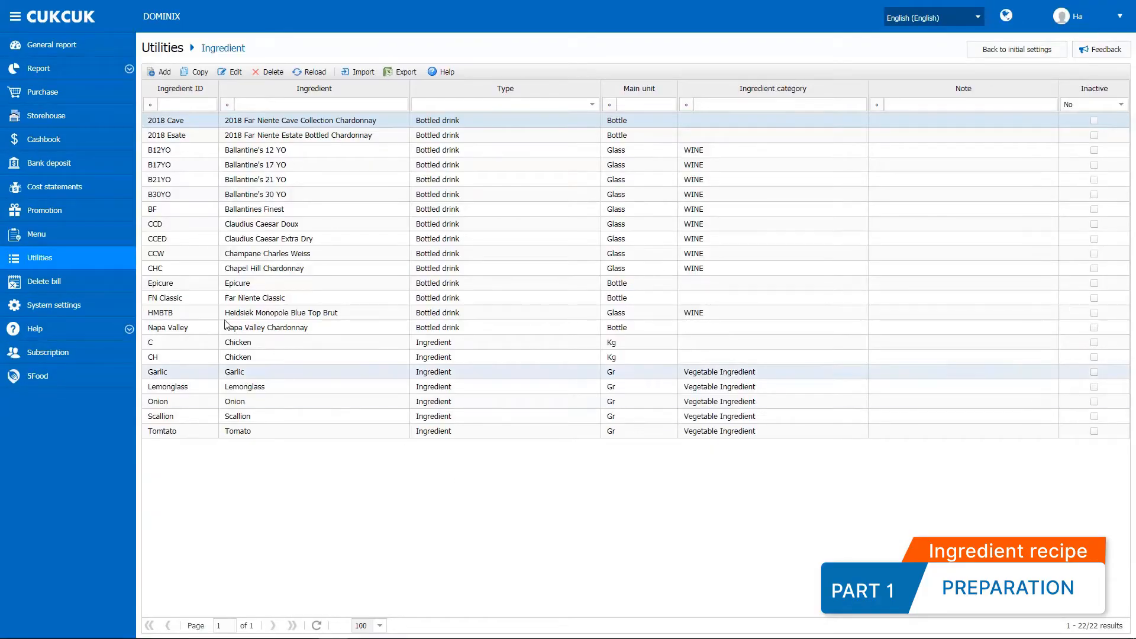
Open the ingredient recipe of the Grilled Steak menu item and add Garlic as its first ingredient.
left_click(72, 240)
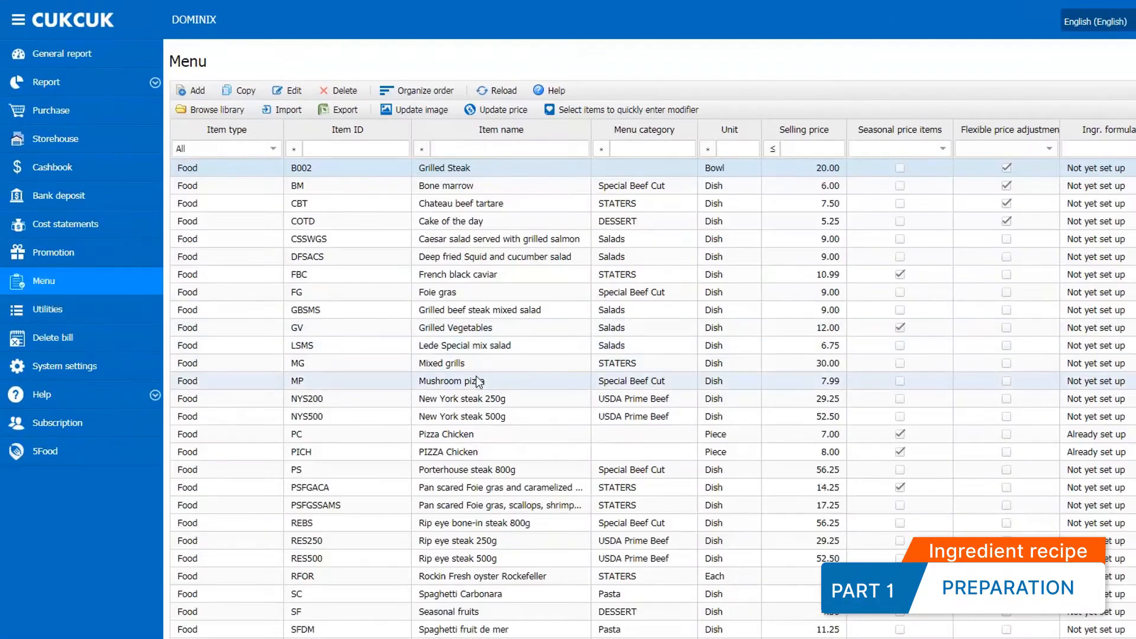
double_click(521, 174)
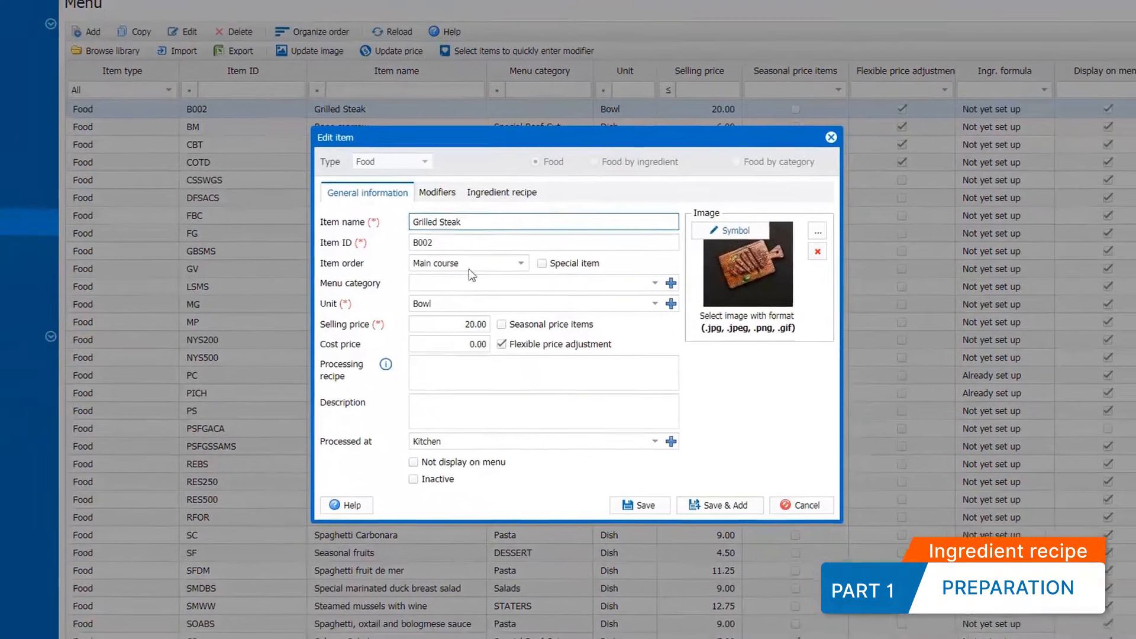
left_click(503, 192)
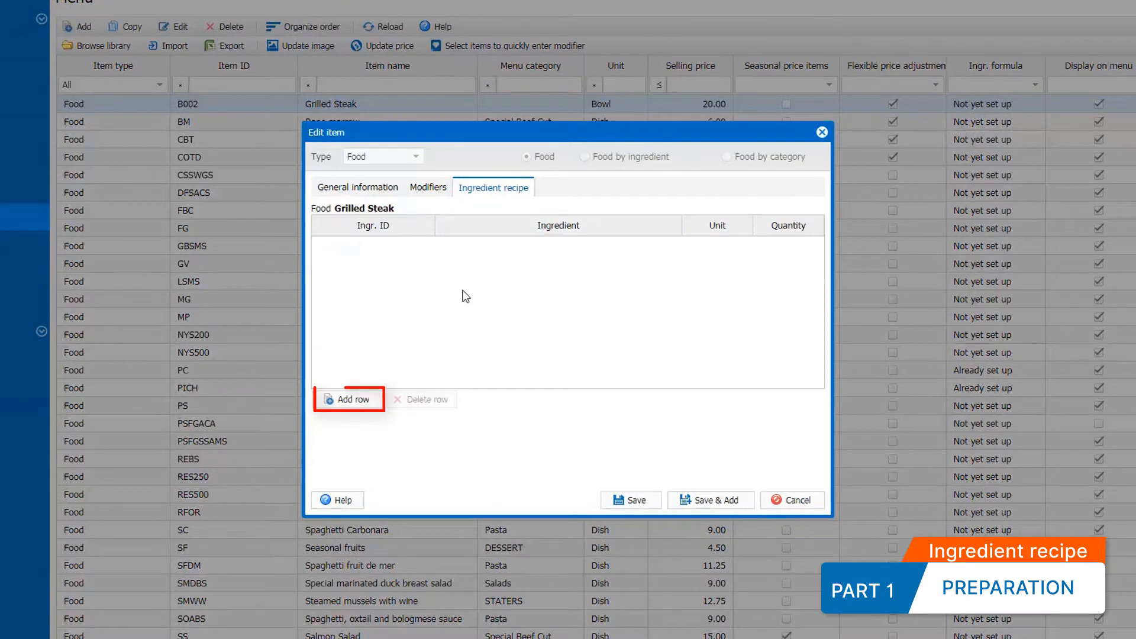
left_click(364, 400)
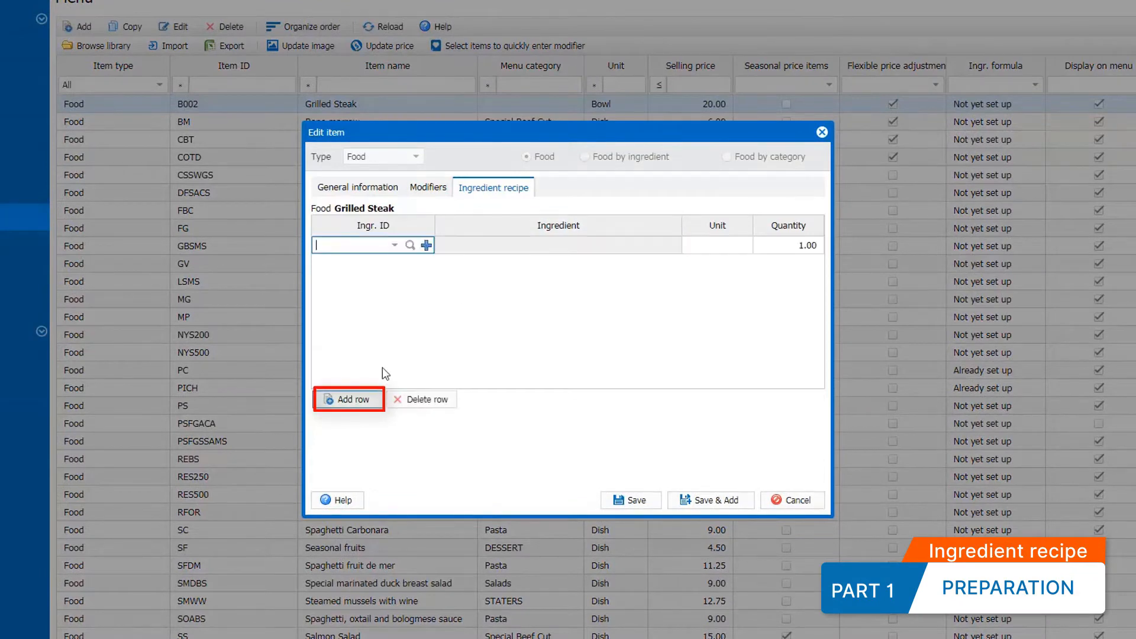
left_click(394, 245)
scroll(406, 355, "down", 2)
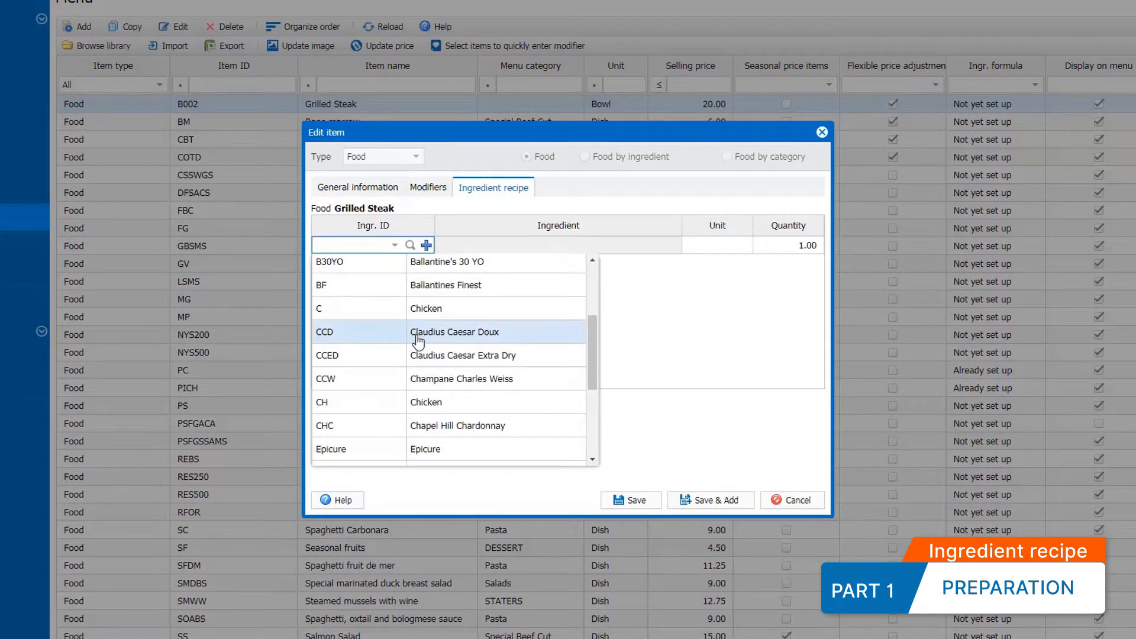
scroll(418, 339, "down", 2)
left_click(418, 359)
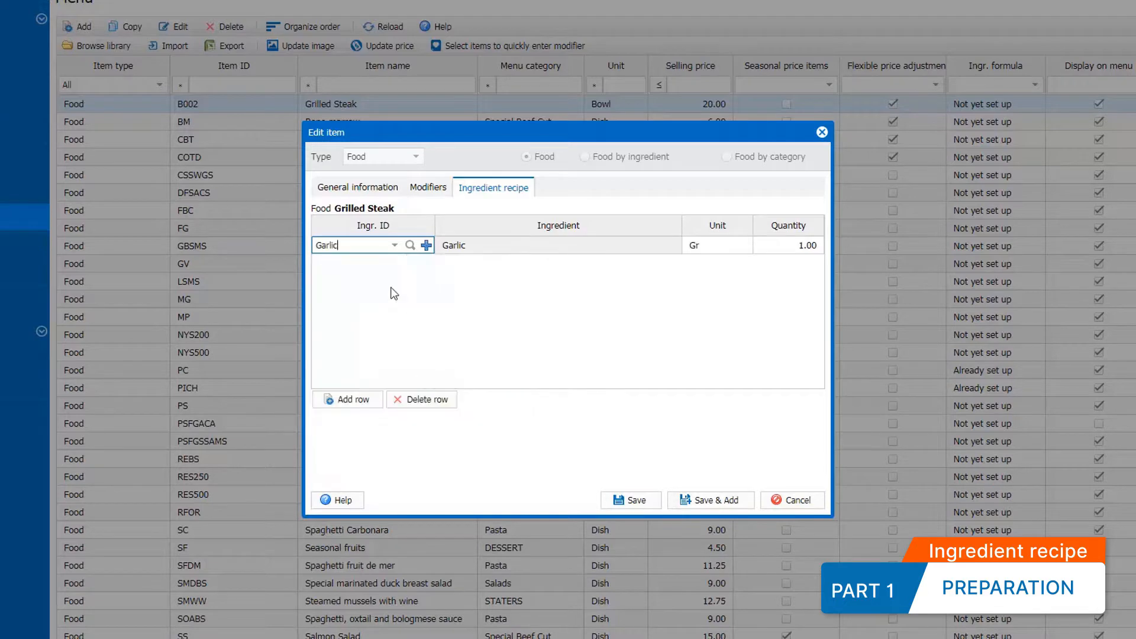
Complete the Grilled Steak recipe with 500 Gr Beef, 100 Gr Lemonglass and 150 Gr Garlic, and save the item.
left_click(787, 283)
type("500")
left_click(799, 262)
type("100")
left_click(803, 246)
type("150")
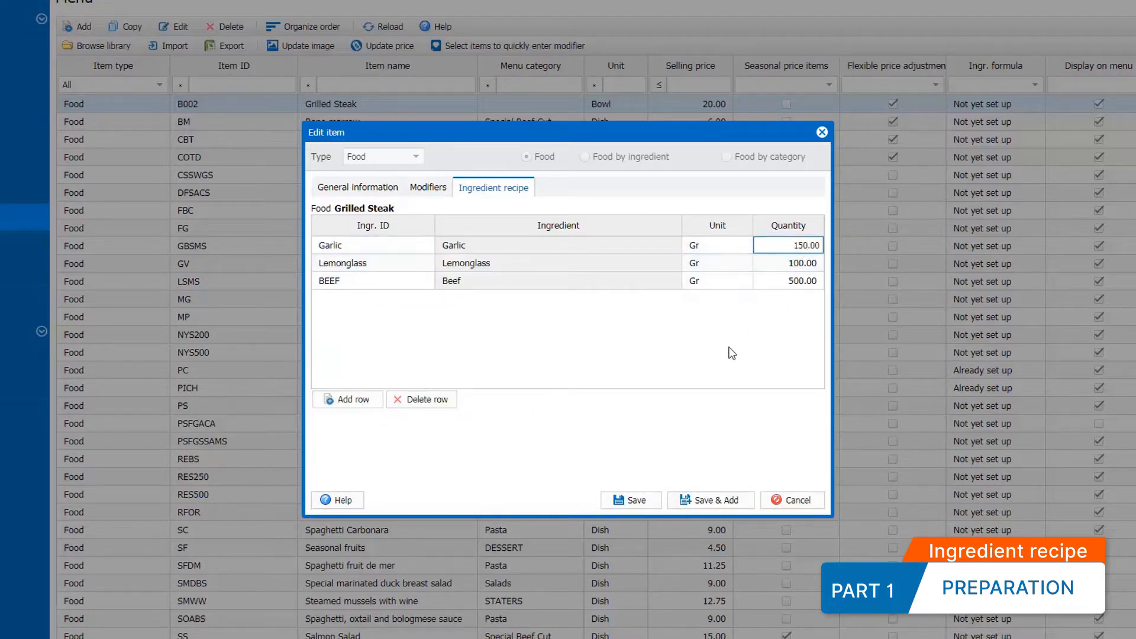
left_click(731, 352)
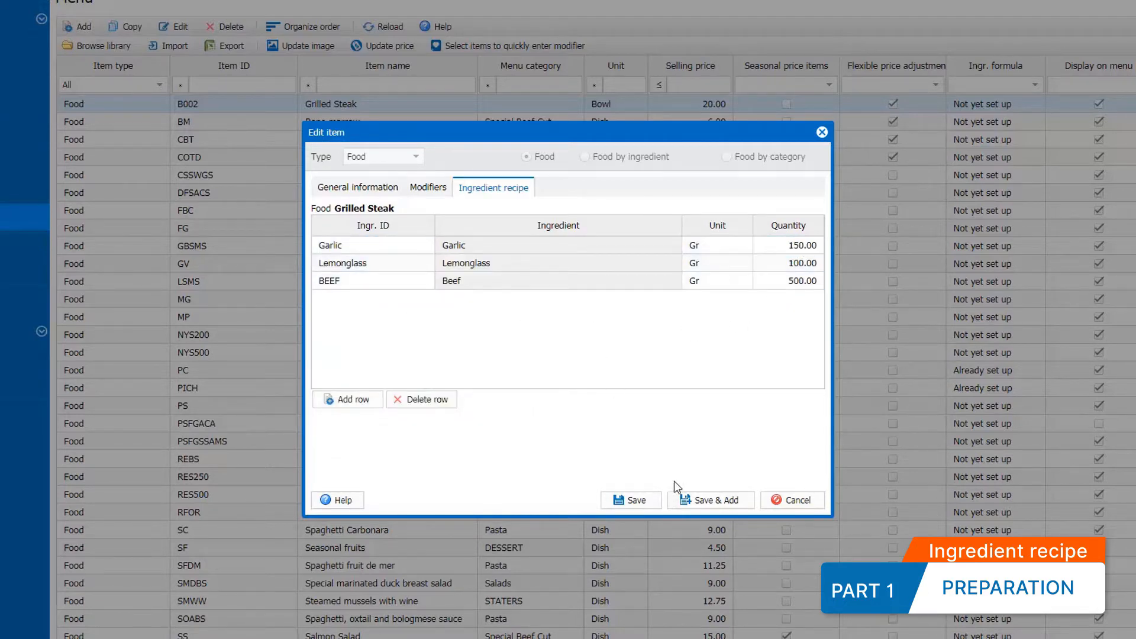
left_click(632, 501)
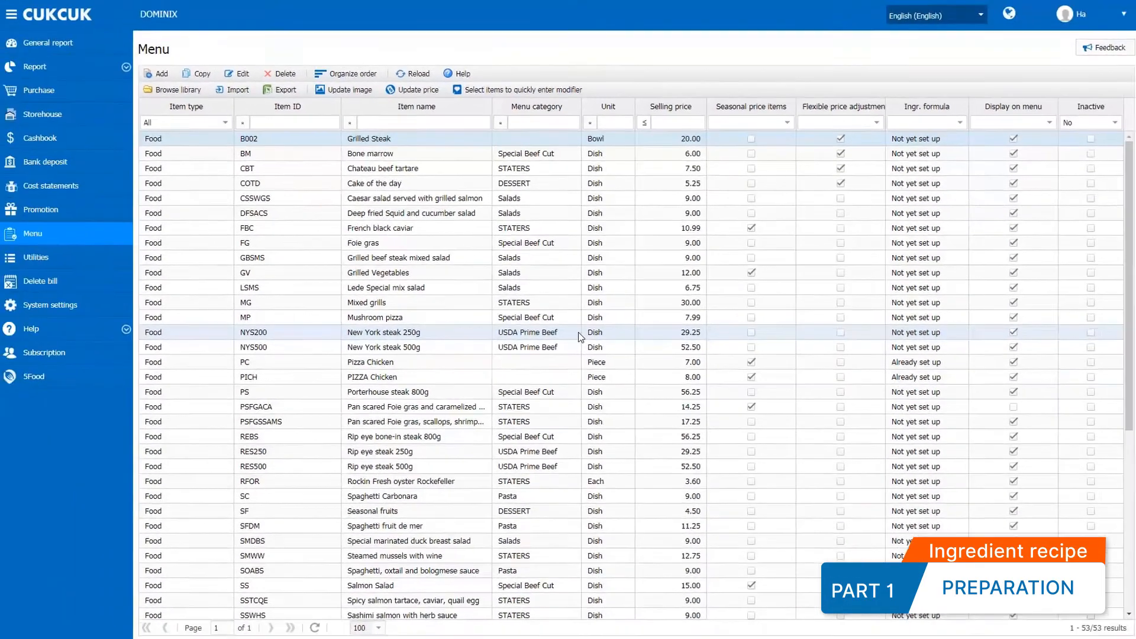
Export the menu to an Excel file and open the downloaded file.
left_click(284, 91)
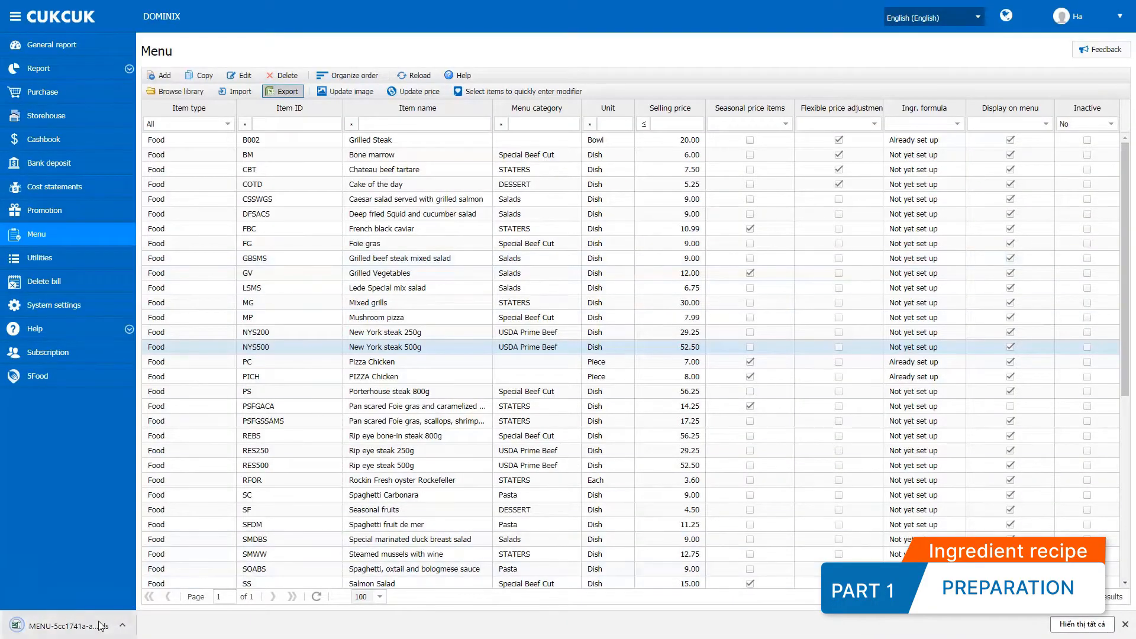
left_click(97, 628)
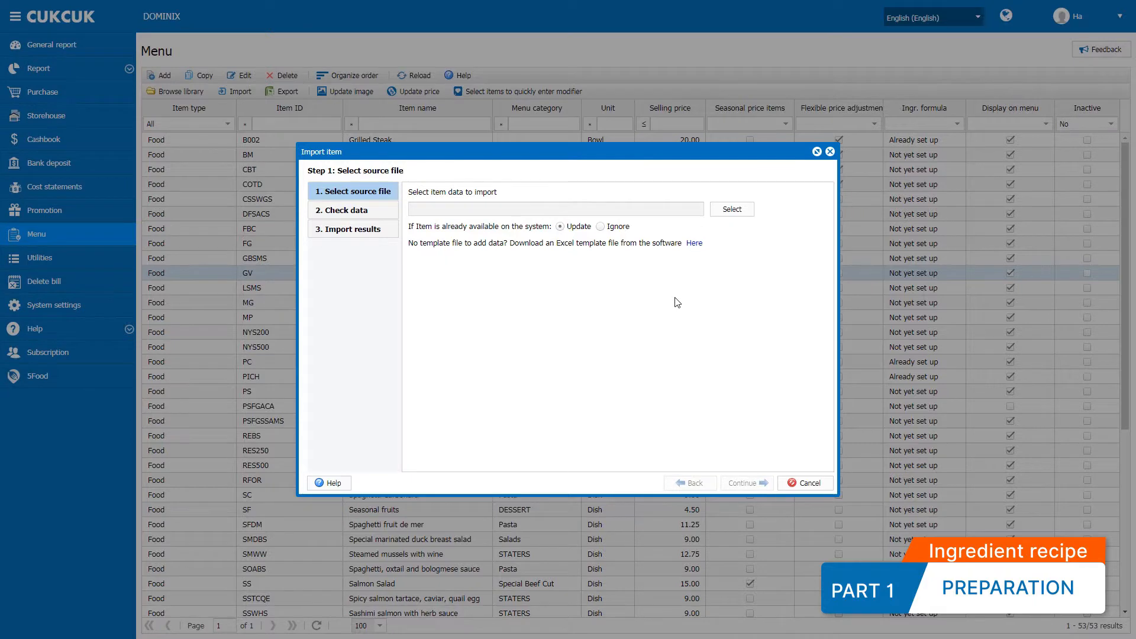
Import the menu items from MENU-5cc1741a-a05d-4829-a7e7-b7e5650f2e1b.xls with existing items updated, and decline updating the menu images.
left_click(739, 211)
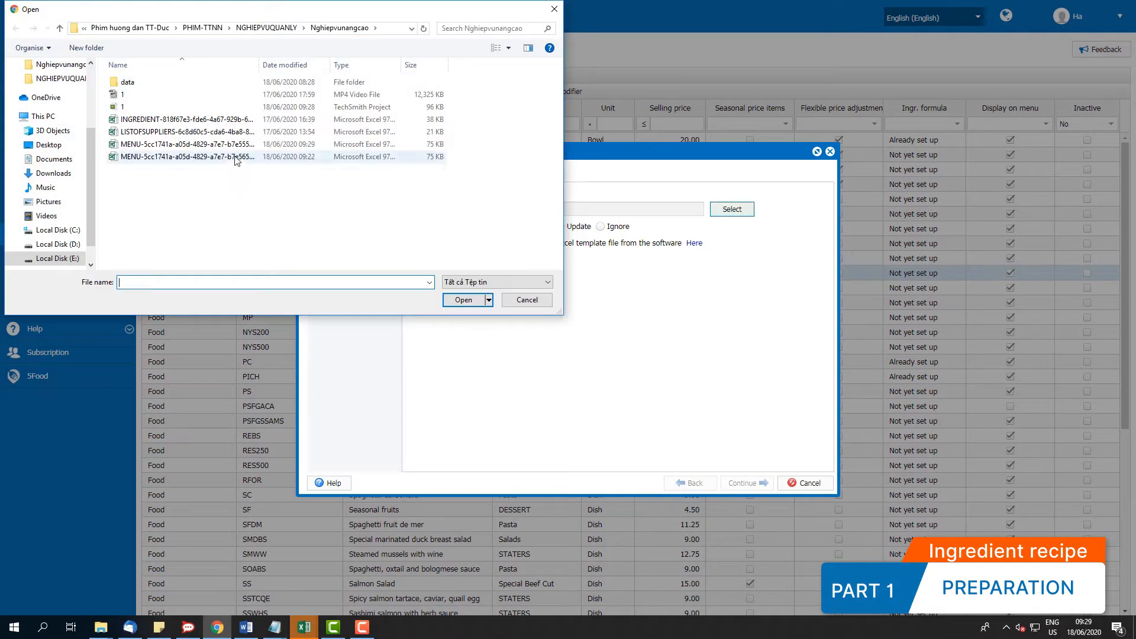
double_click(240, 156)
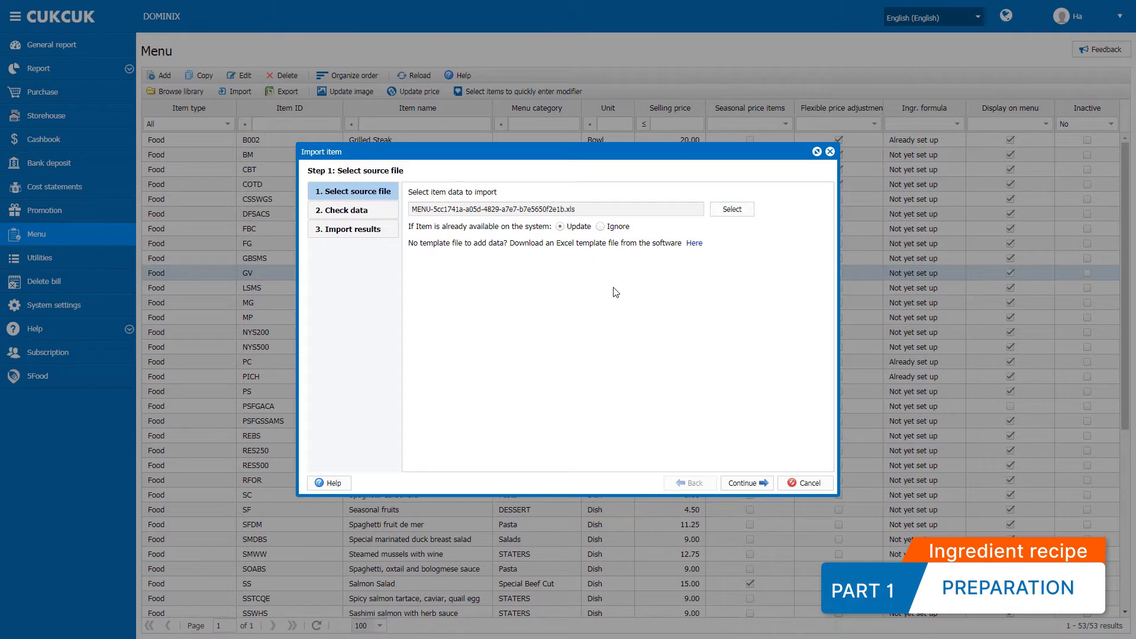
left_click(740, 485)
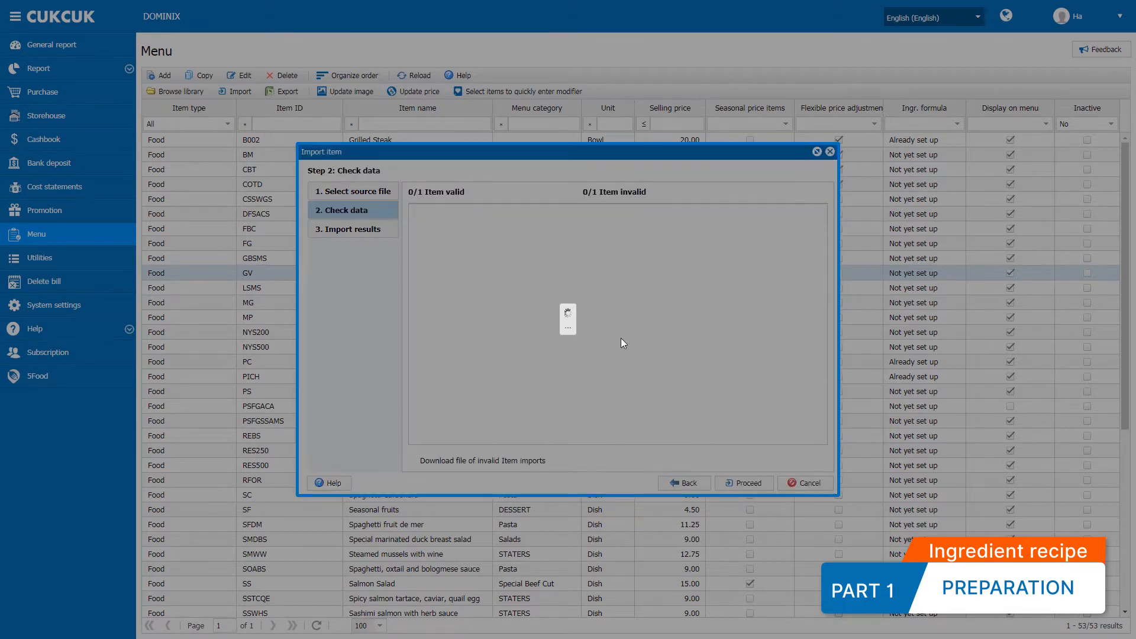
mouse_move(521, 460)
left_mouse_down()
mouse_move(794, 468)
mouse_move(517, 471)
left_mouse_up()
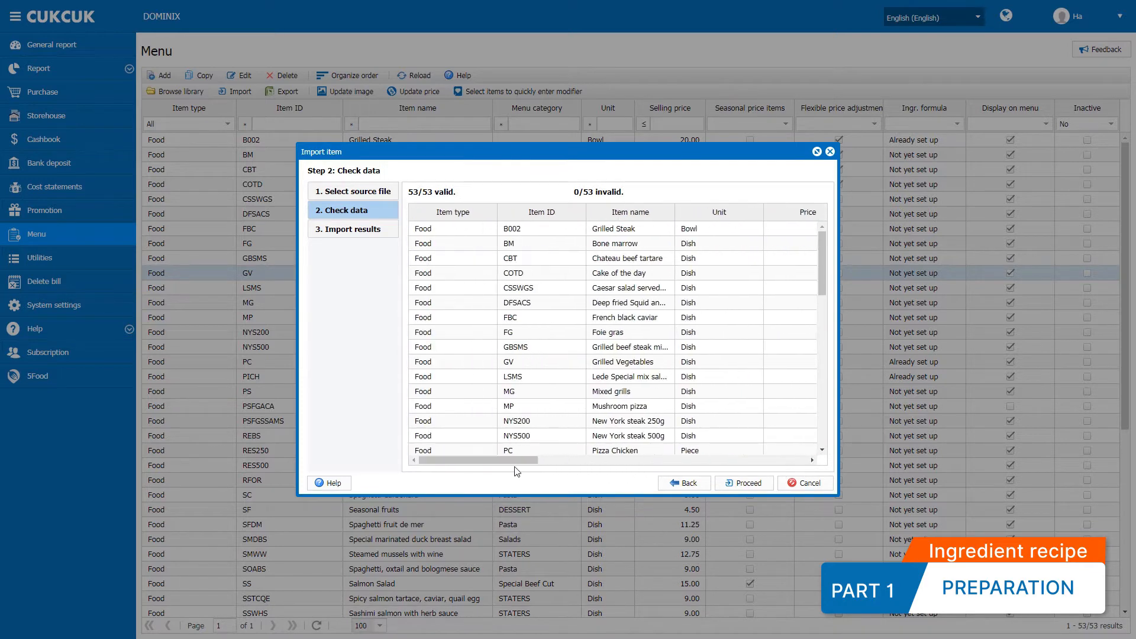
left_click(735, 487)
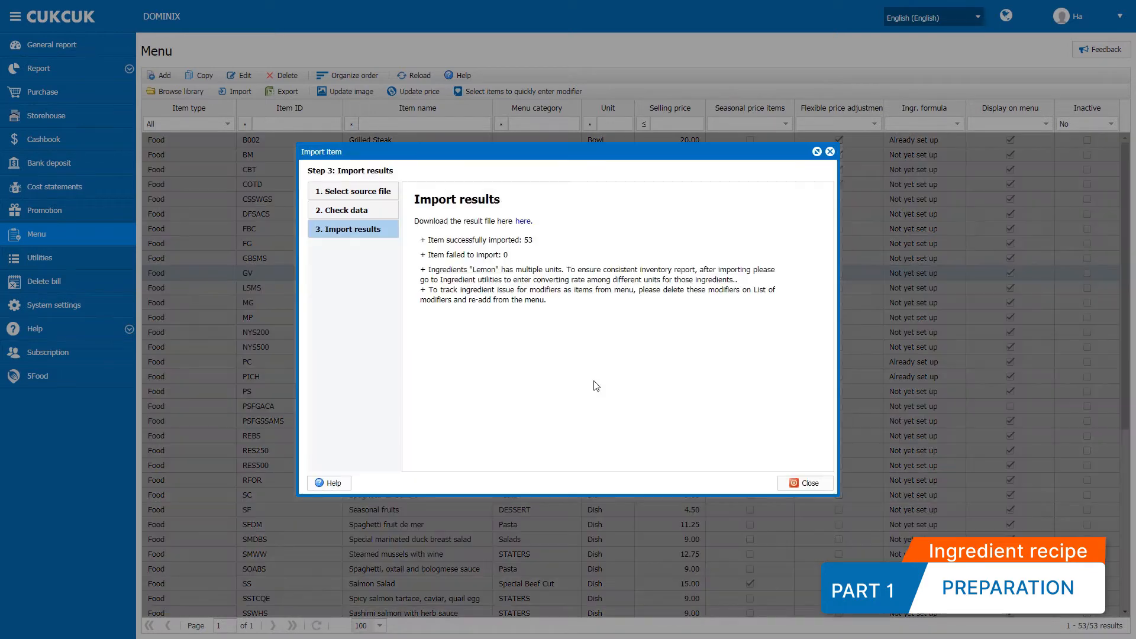
left_click(829, 154)
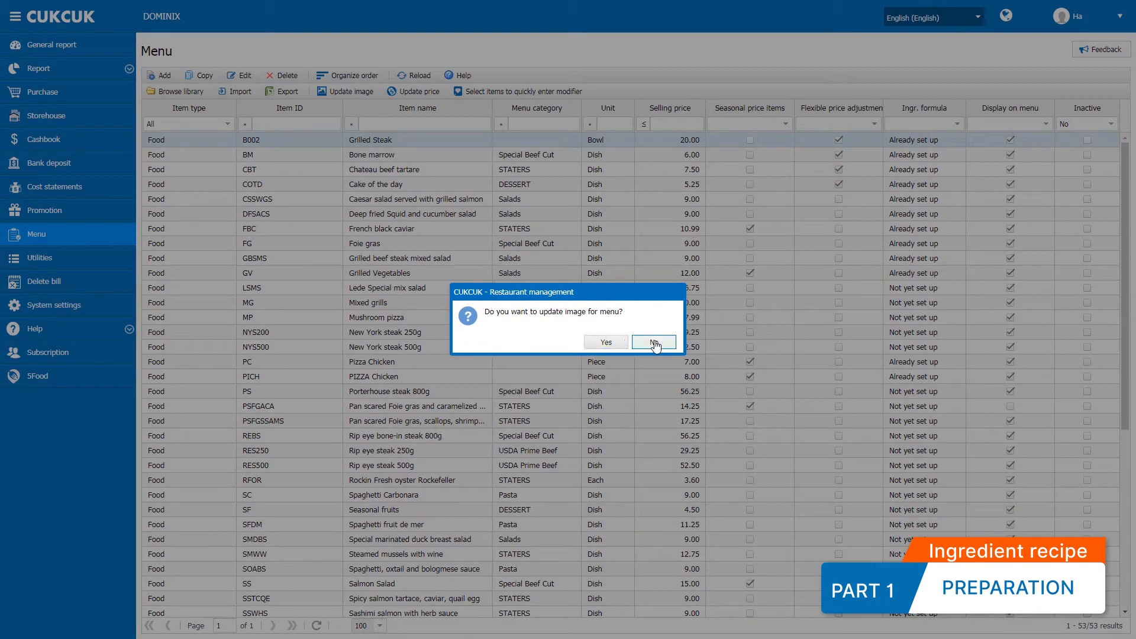
left_click(654, 341)
Review the ingredient recipe of the Grilled Steak menu item and close the item by saving it.
double_click(615, 142)
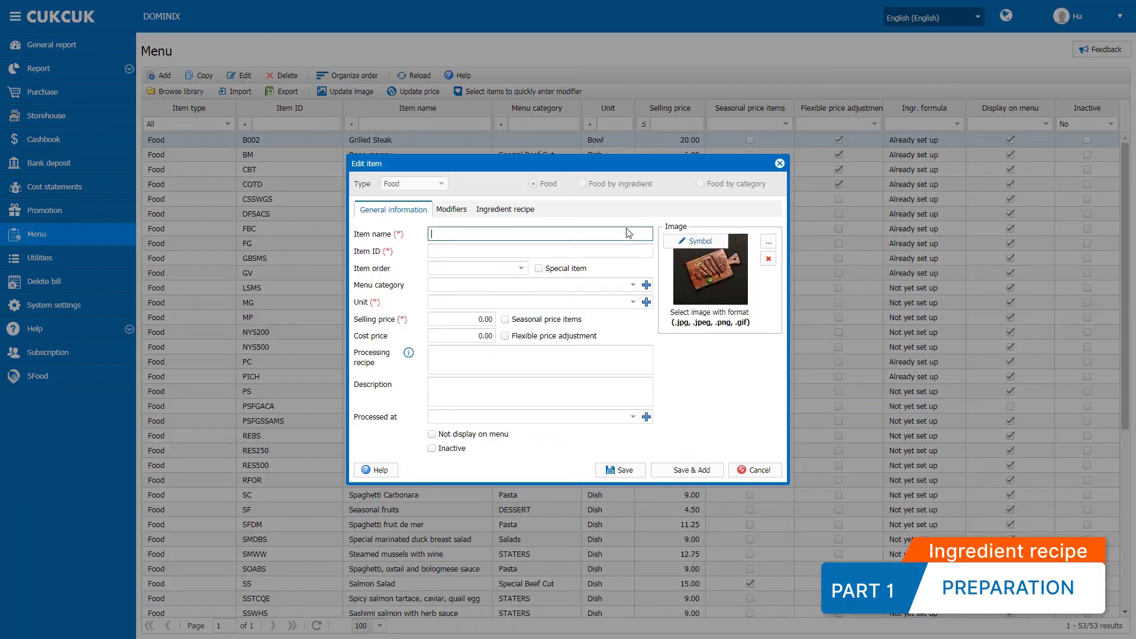
left_click(518, 213)
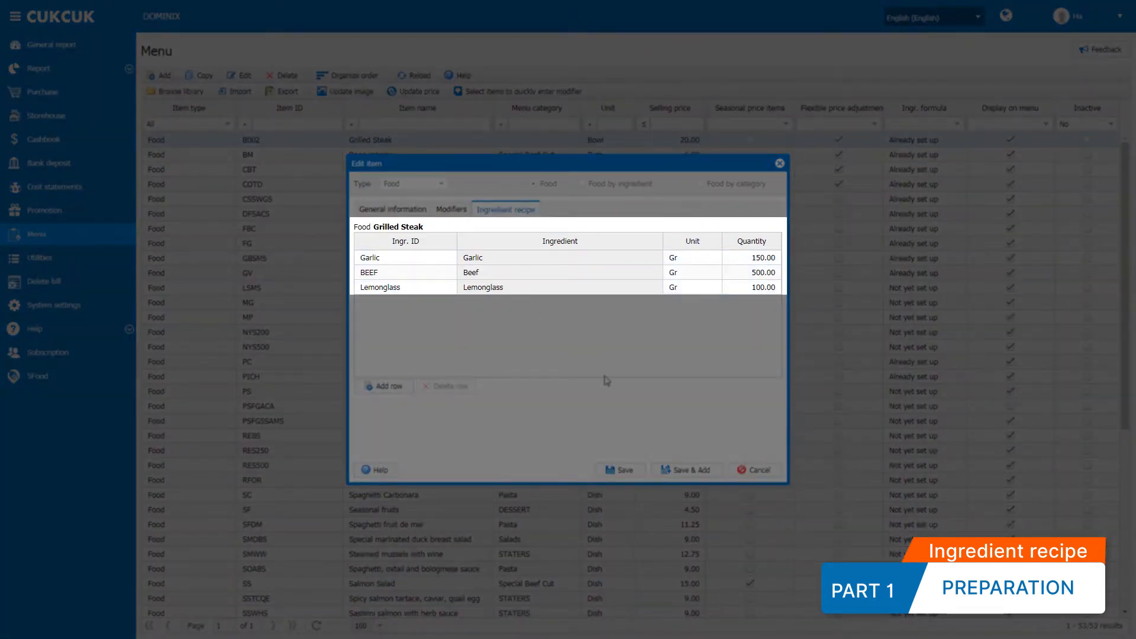
left_click(621, 469)
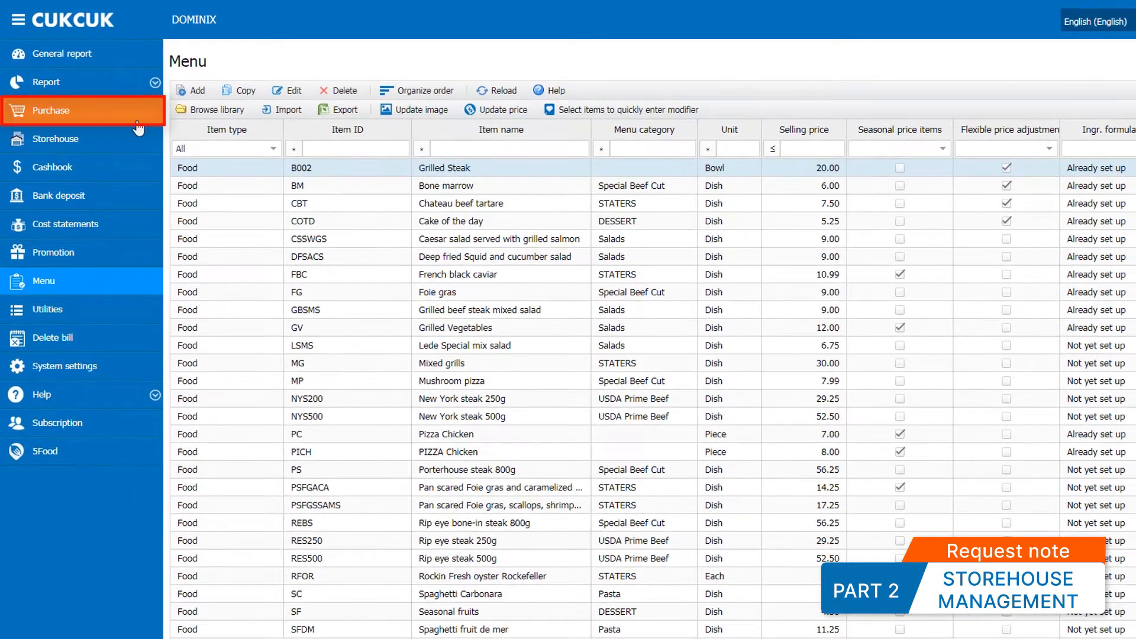
Start a new purchase request note and add Butter, Cabbage, Egg and French baguette as its ingredients.
left_click(137, 128)
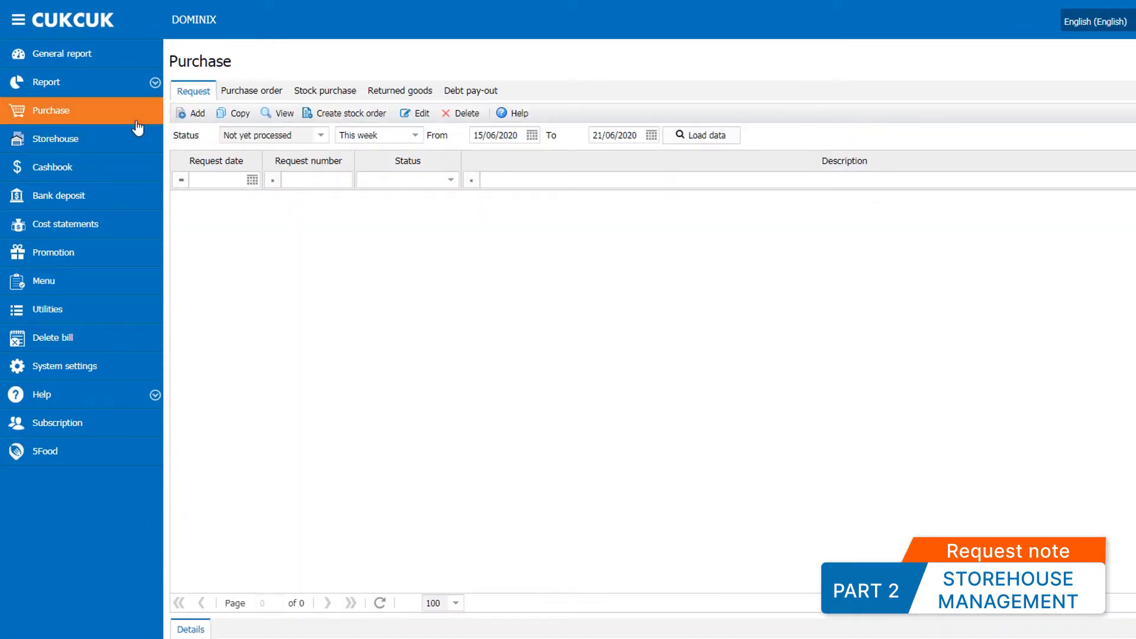
left_click(197, 113)
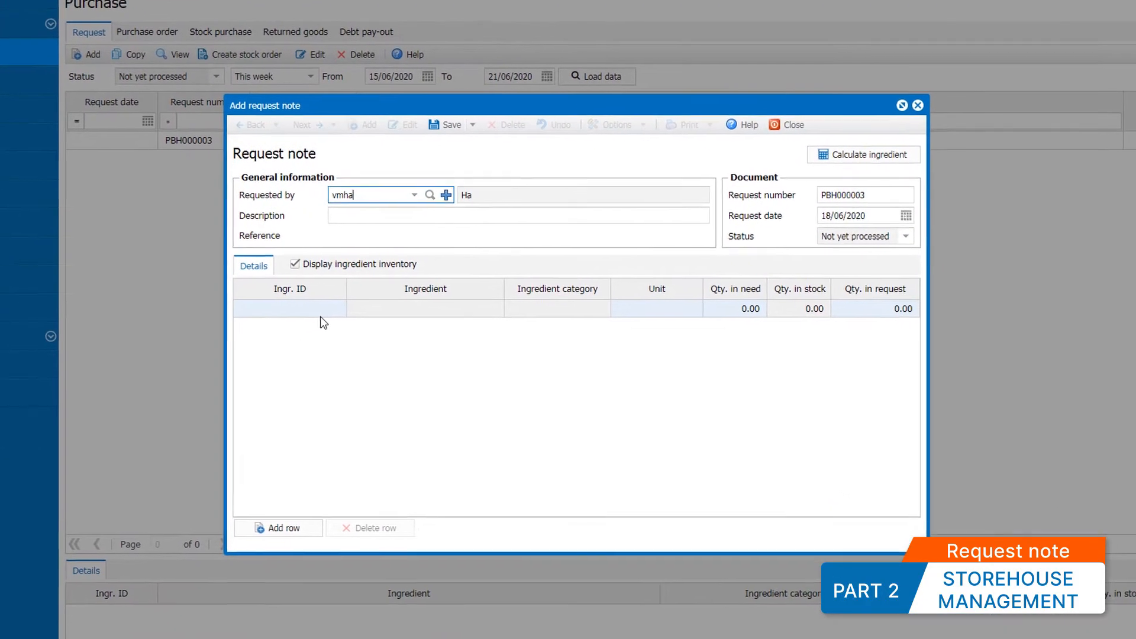
left_click(426, 372)
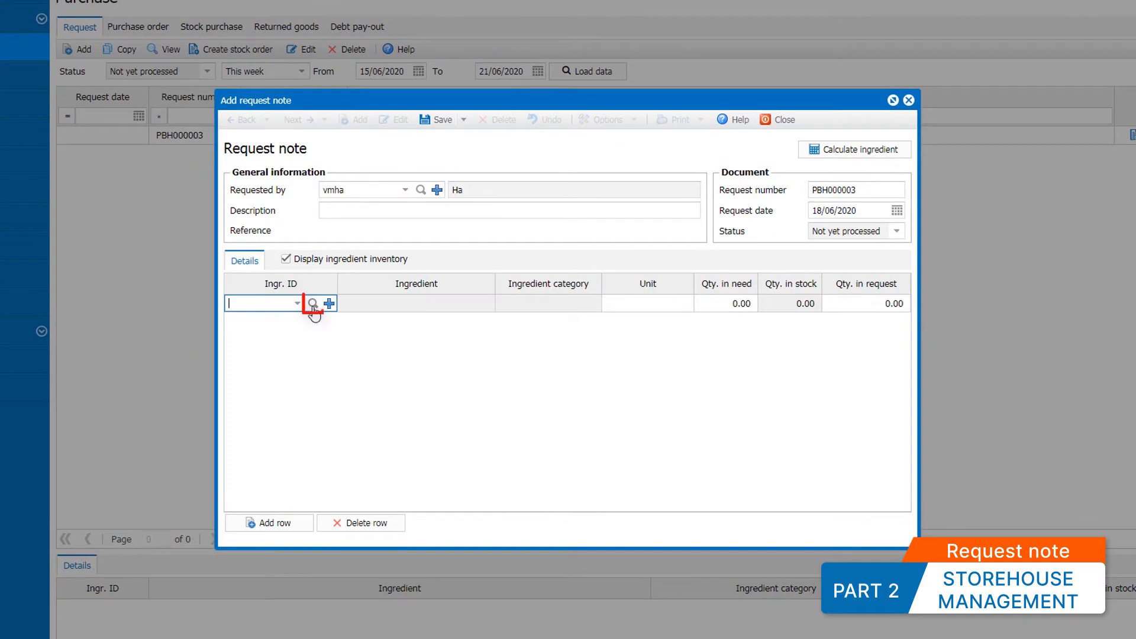
left_click(312, 303)
scroll(348, 345, "down", 3)
left_click(335, 274)
scroll(343, 325, "down", 3)
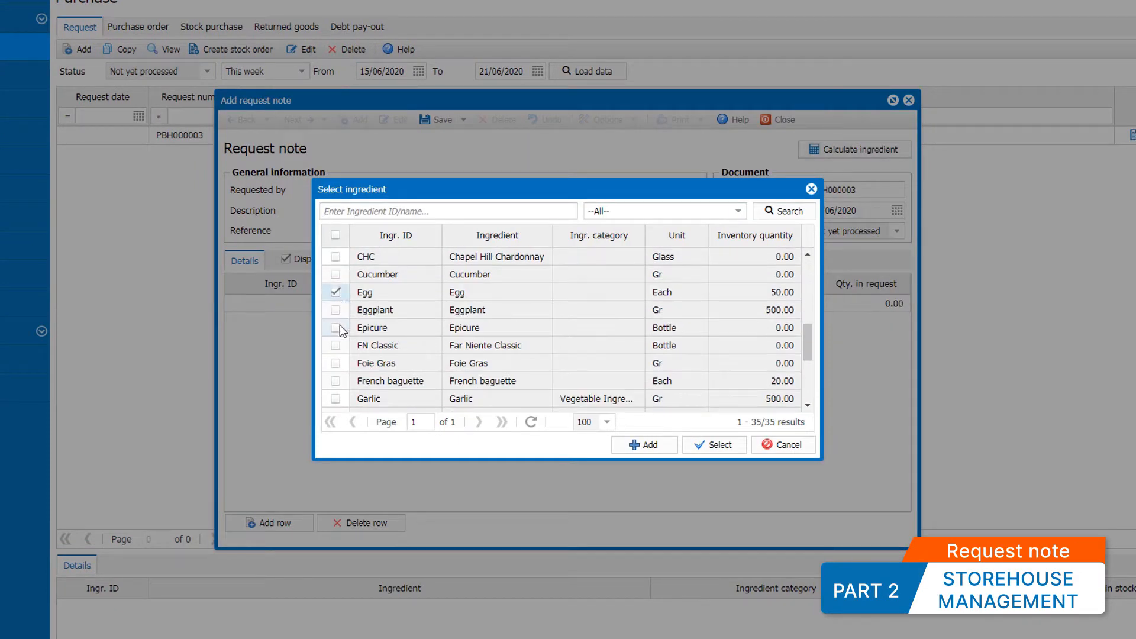
scroll(340, 329, "down", 2)
left_click(335, 309)
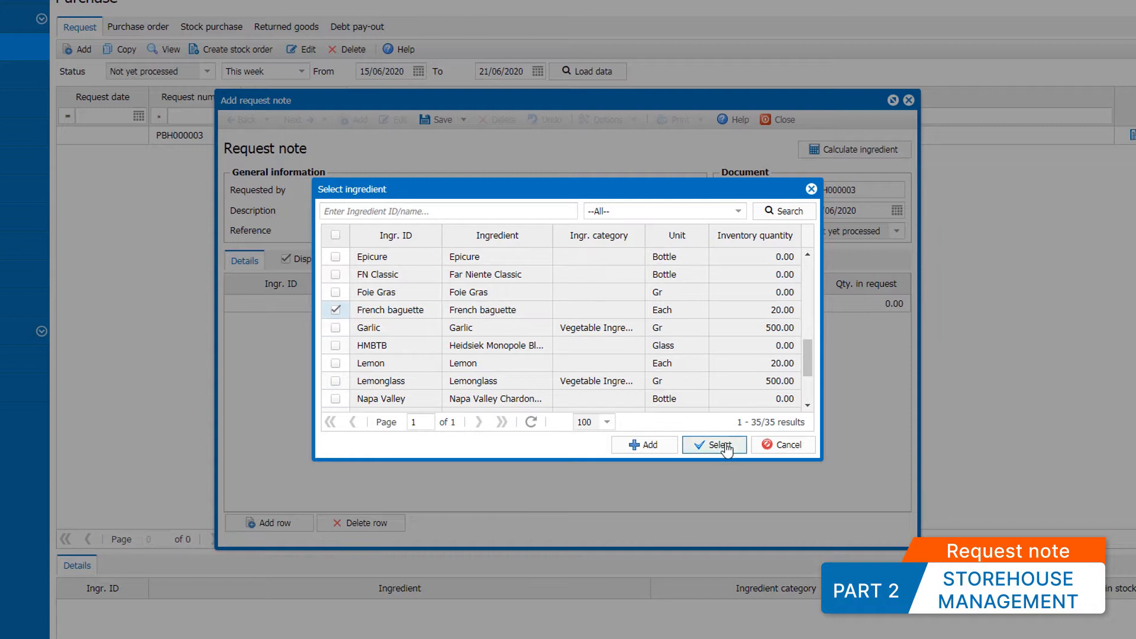
left_click(715, 444)
Set the needed quantities to 600 for Butter, 1,200 for Cabbage, 60 for Egg and 28 for French baguette.
left_click(736, 304)
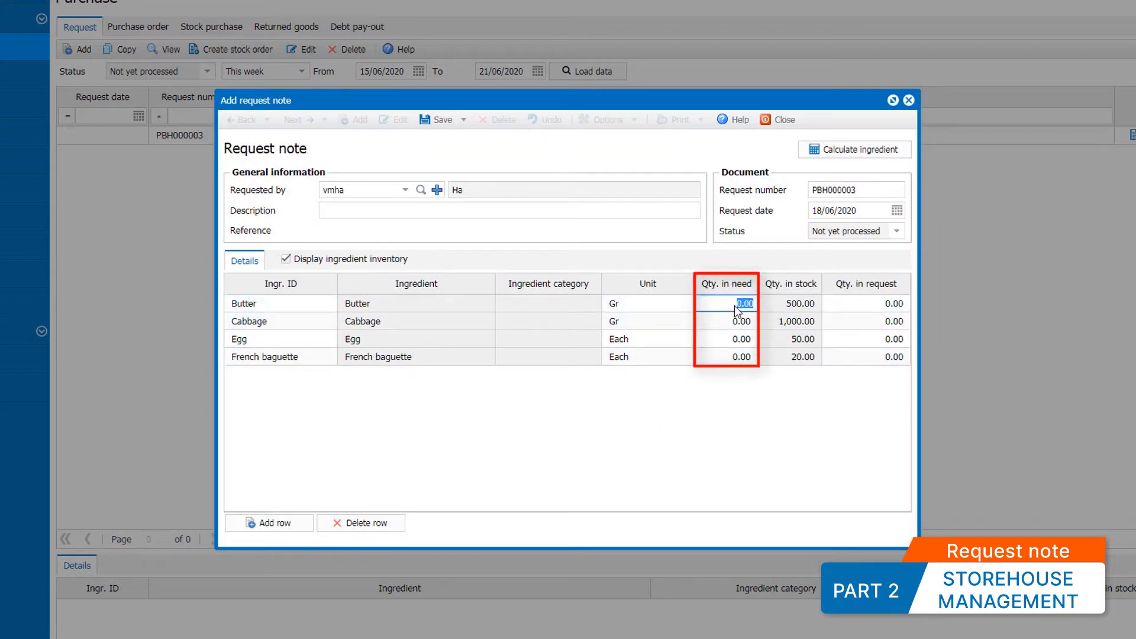
type("600")
left_click(737, 321)
type("1200")
left_click(739, 338)
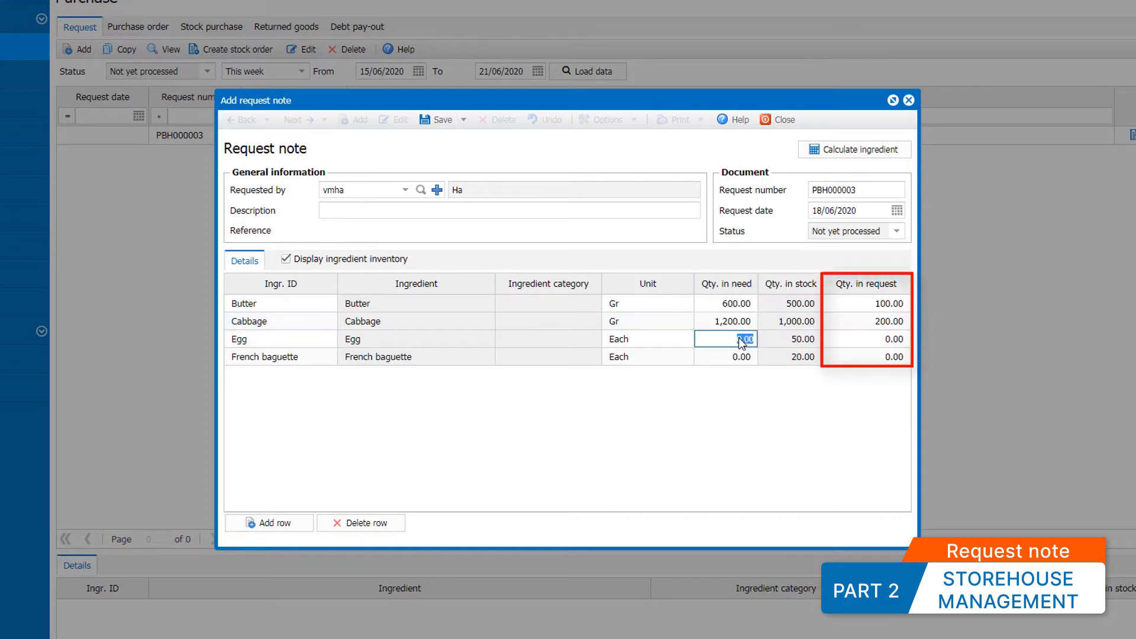
type("60")
left_click(734, 357)
type("28")
left_click(764, 412)
Set the requested quantity of French baguette to 15.
left_click(885, 358)
type("15")
left_click(843, 401)
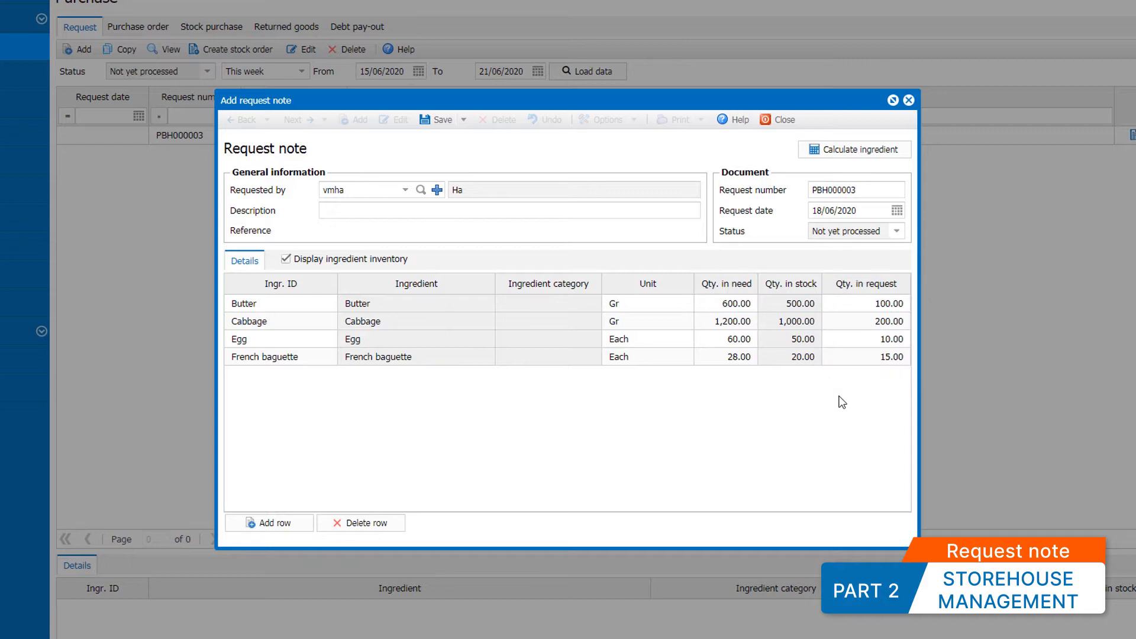
Describe the request note as "daily 18/06/2020", save it and close it.
left_click(513, 213)
type("daily 18/06/2020")
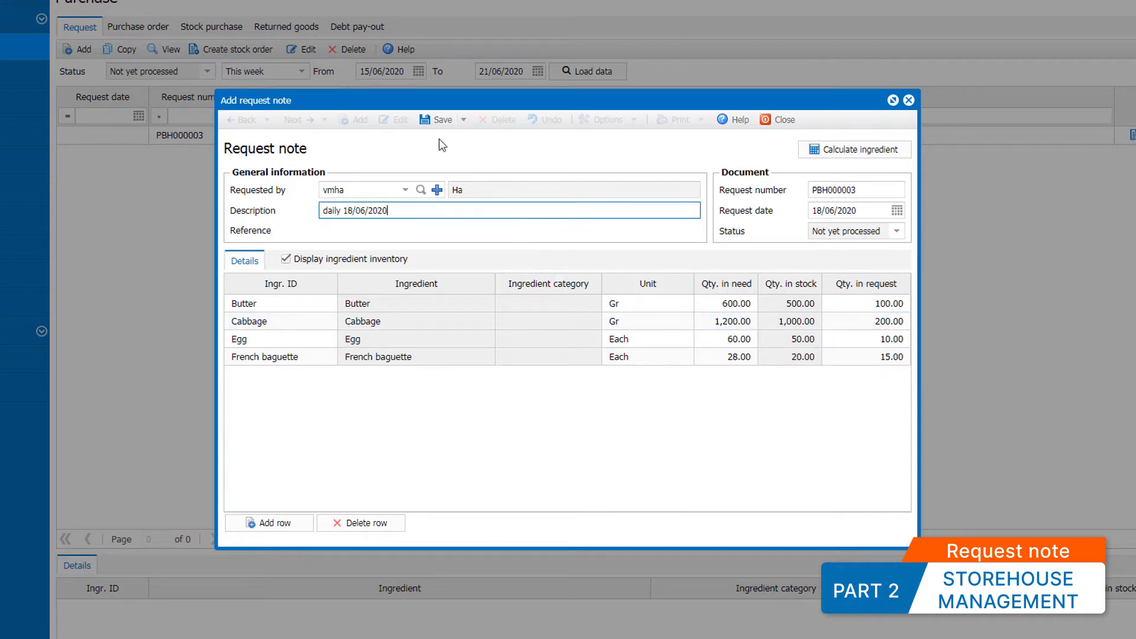
left_click(436, 122)
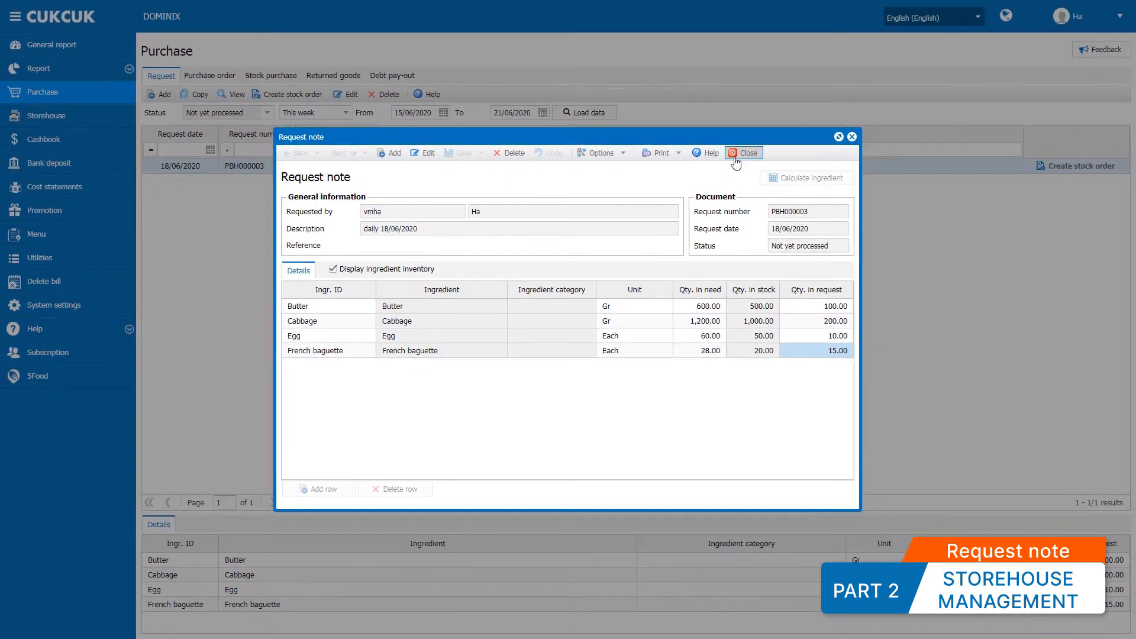
left_click(780, 119)
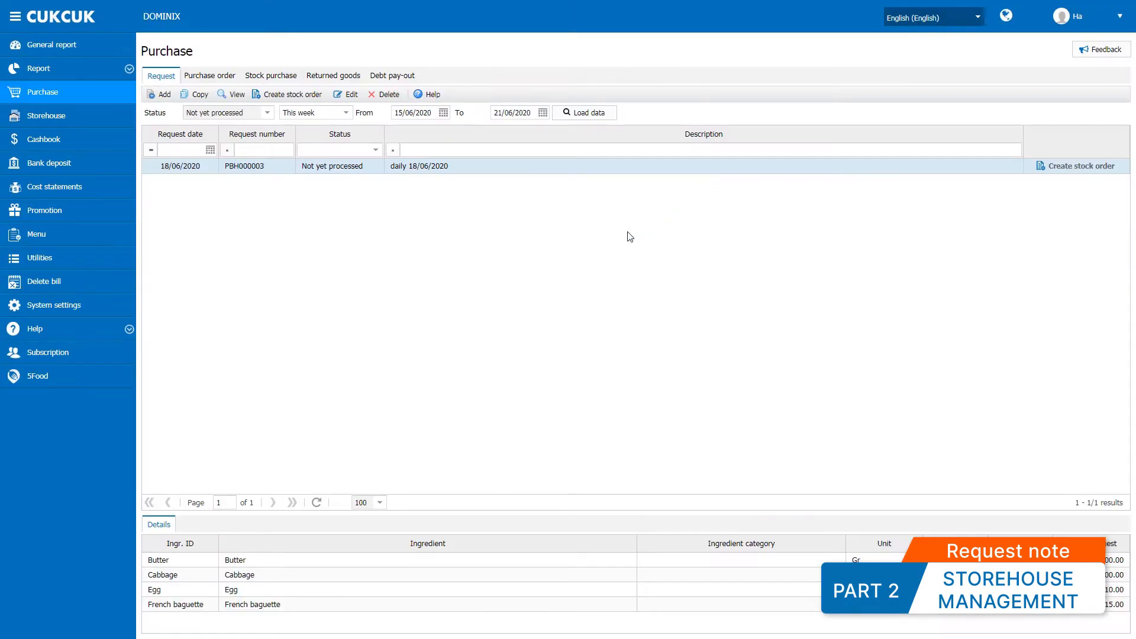
Start another request note and set its ingredient calculation to ignore suggestions based on items sold.
left_click(162, 95)
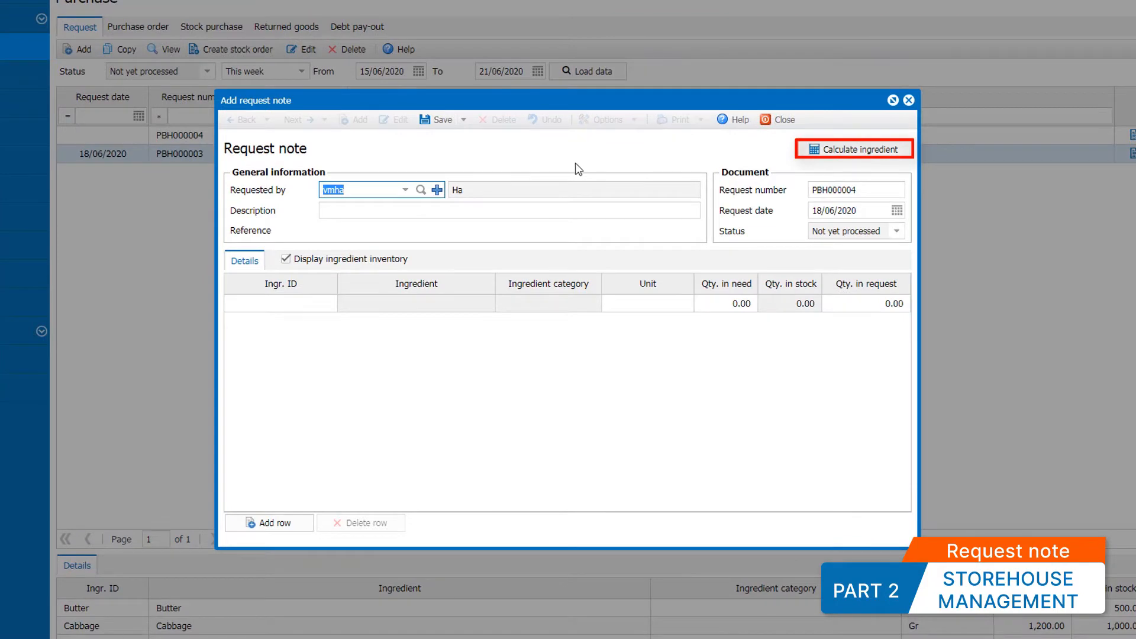
left_click(850, 150)
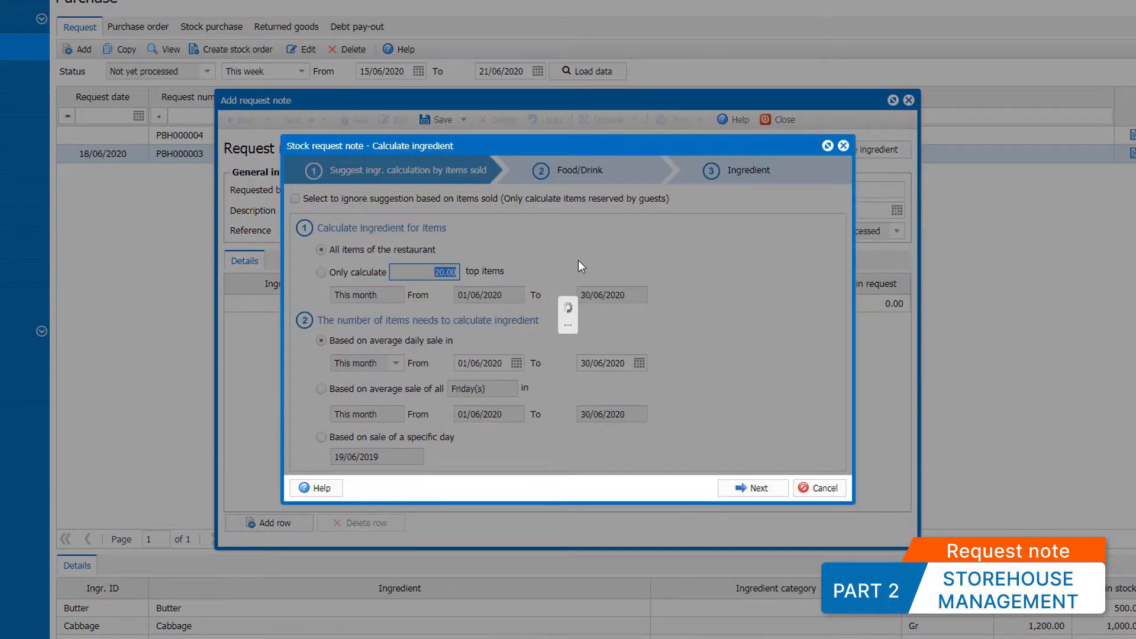
left_click(294, 198)
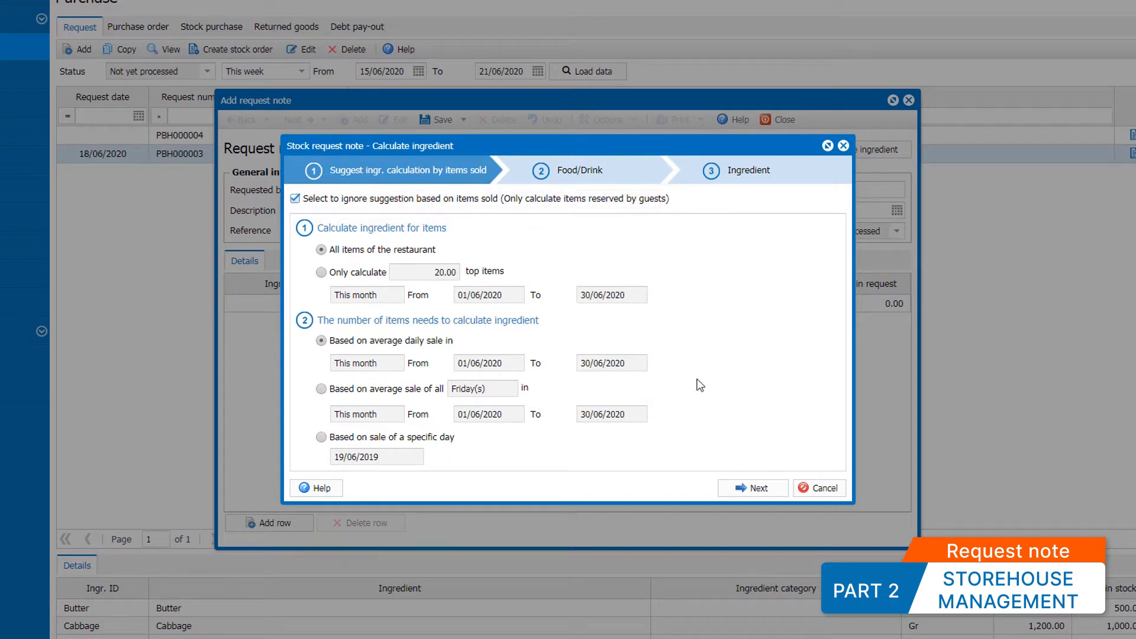
left_click(741, 488)
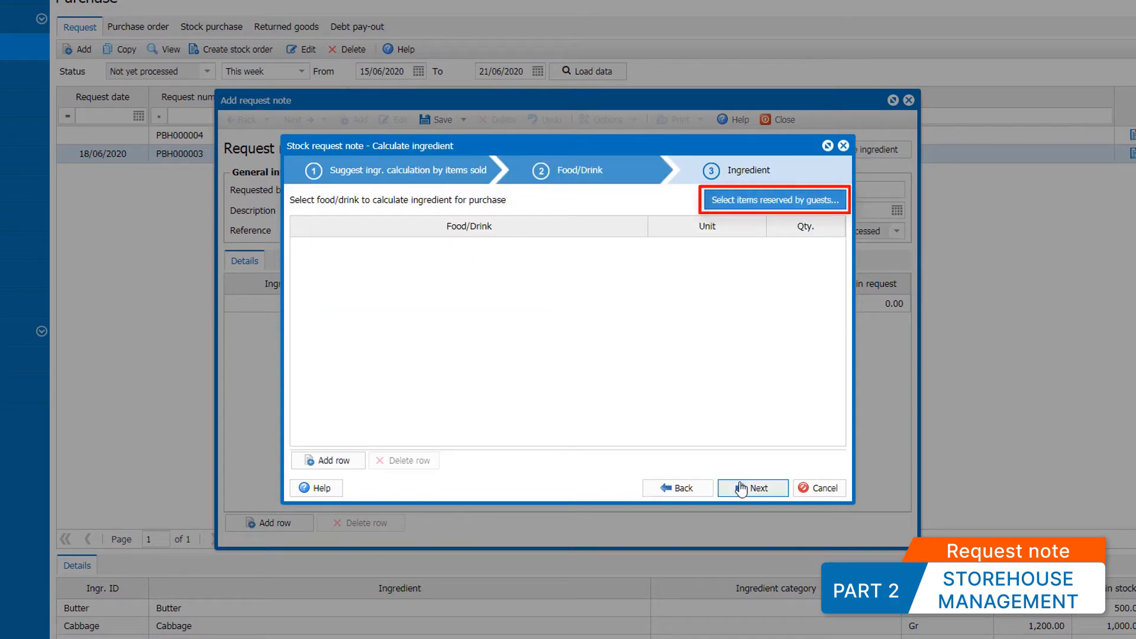
Load the items reserved by guests from 18/06/2020 to 19/06/2020 and add all of them to the calculation.
left_click(755, 204)
left_click(690, 188)
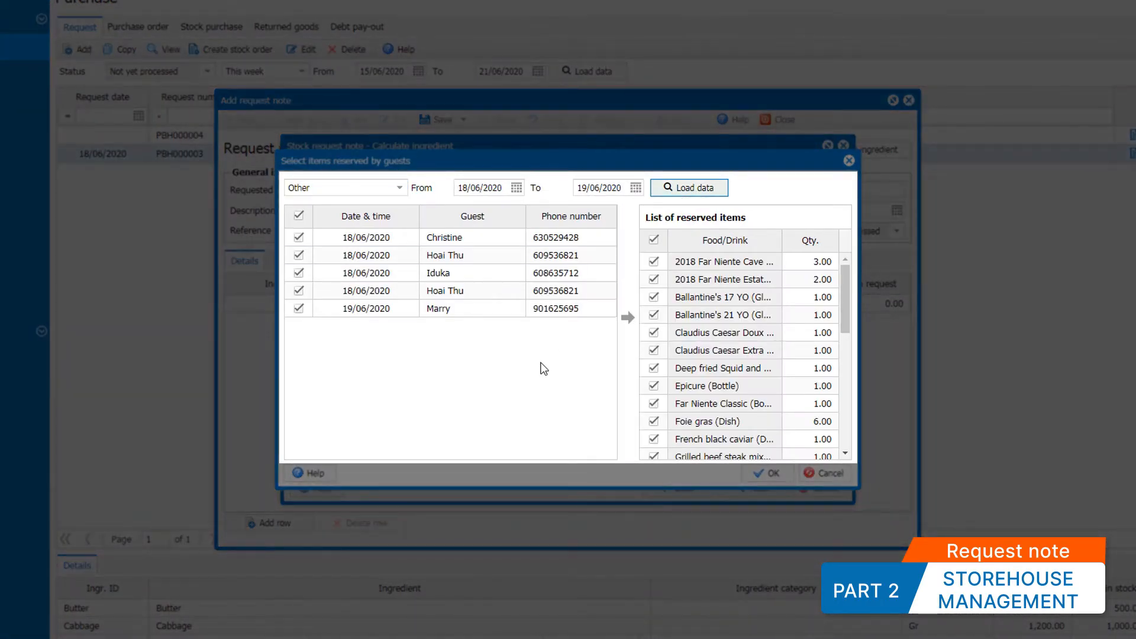
scroll(763, 311, "down", 7)
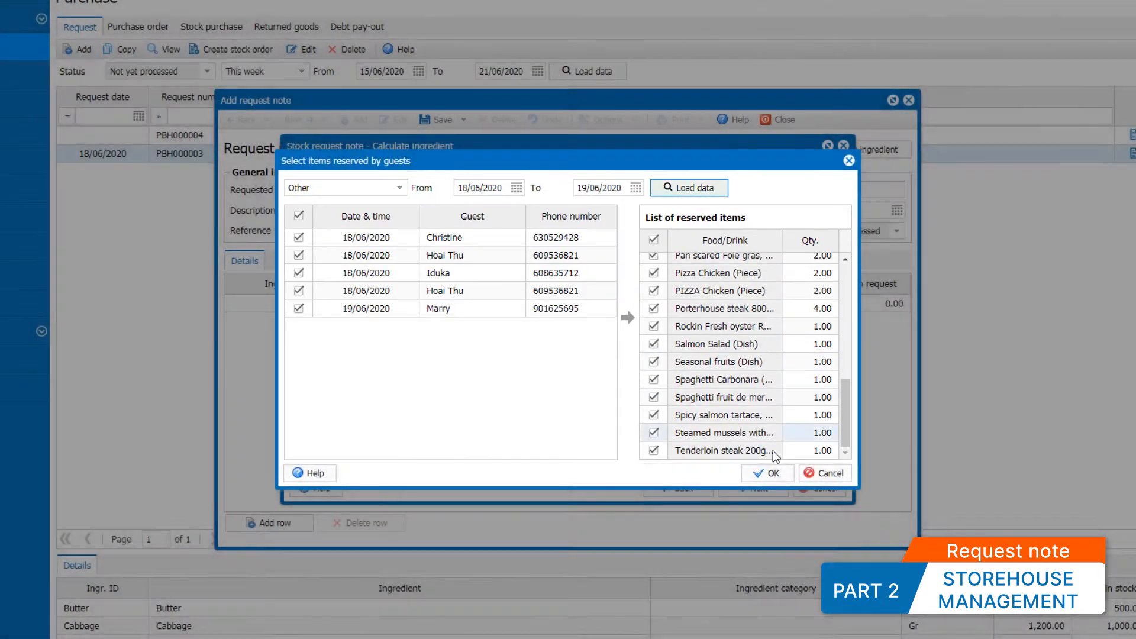
left_click(770, 474)
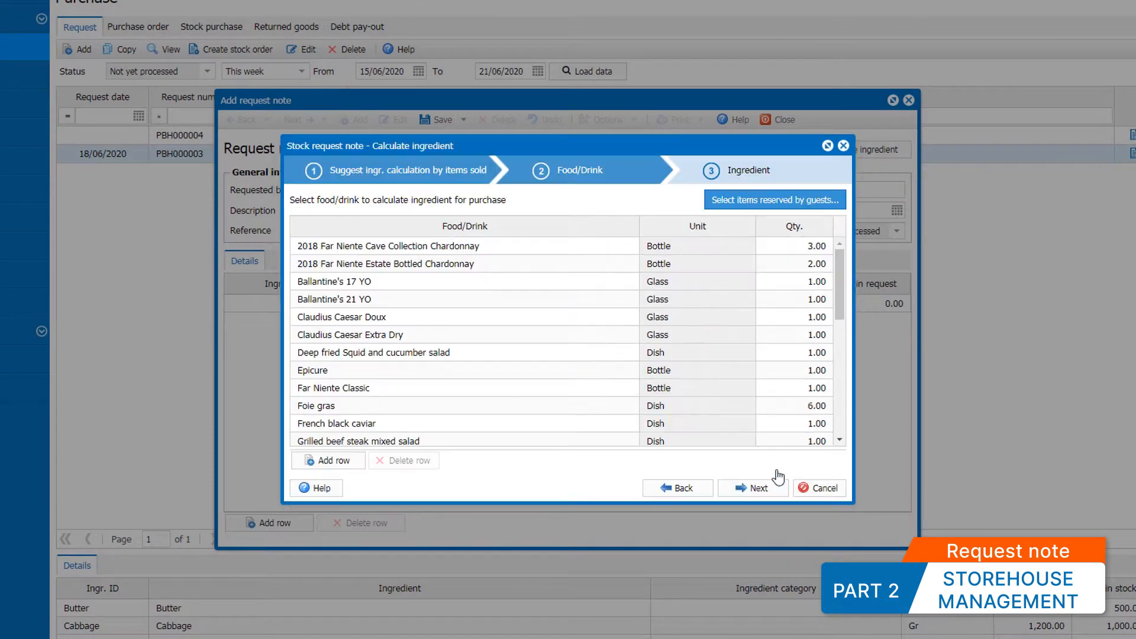
Set the Foie gras dish quantity to 15 and proceed to the ingredient stage of the calculation.
left_click(808, 283)
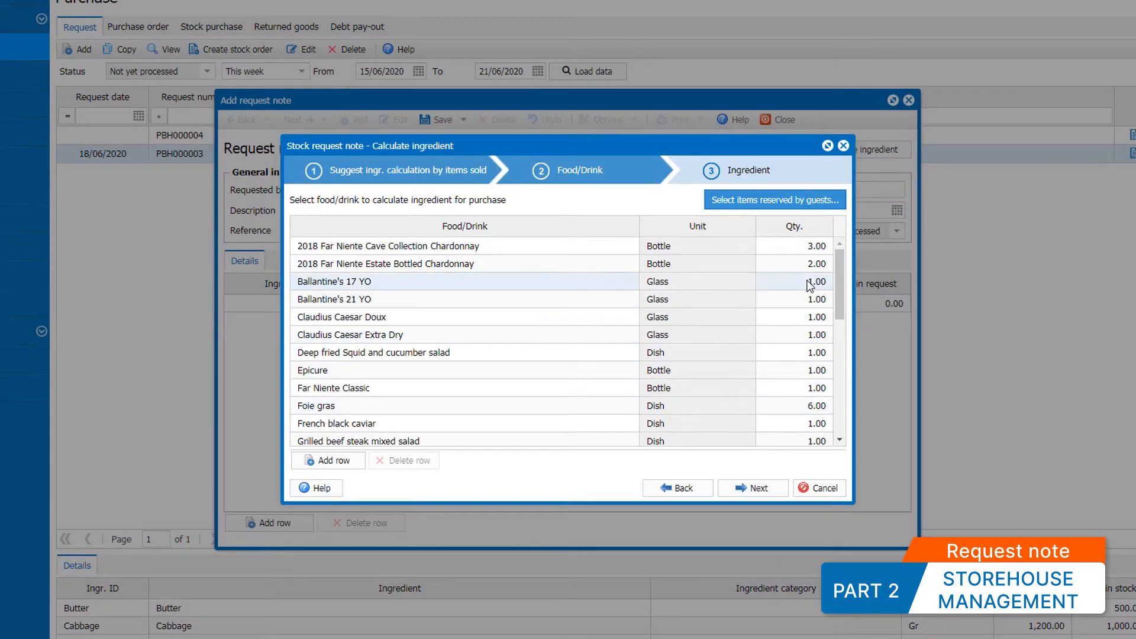
left_click(809, 300)
scroll(808, 300, "down", 2)
left_click(794, 336)
type("15")
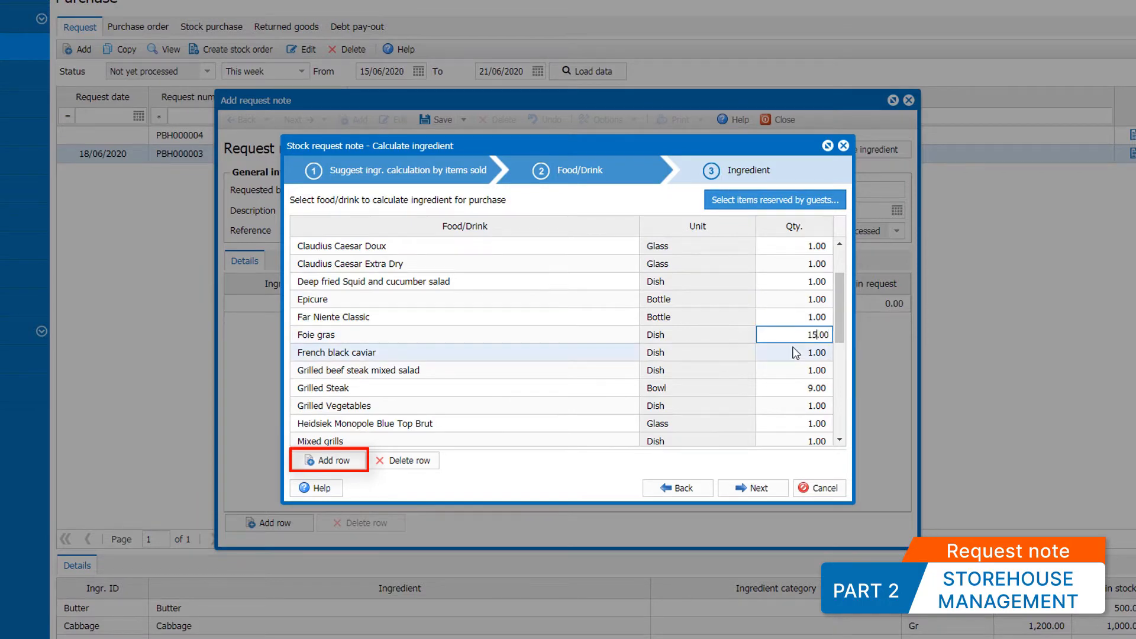
scroll(784, 359, "down", 2)
scroll(784, 359, "down", 2)
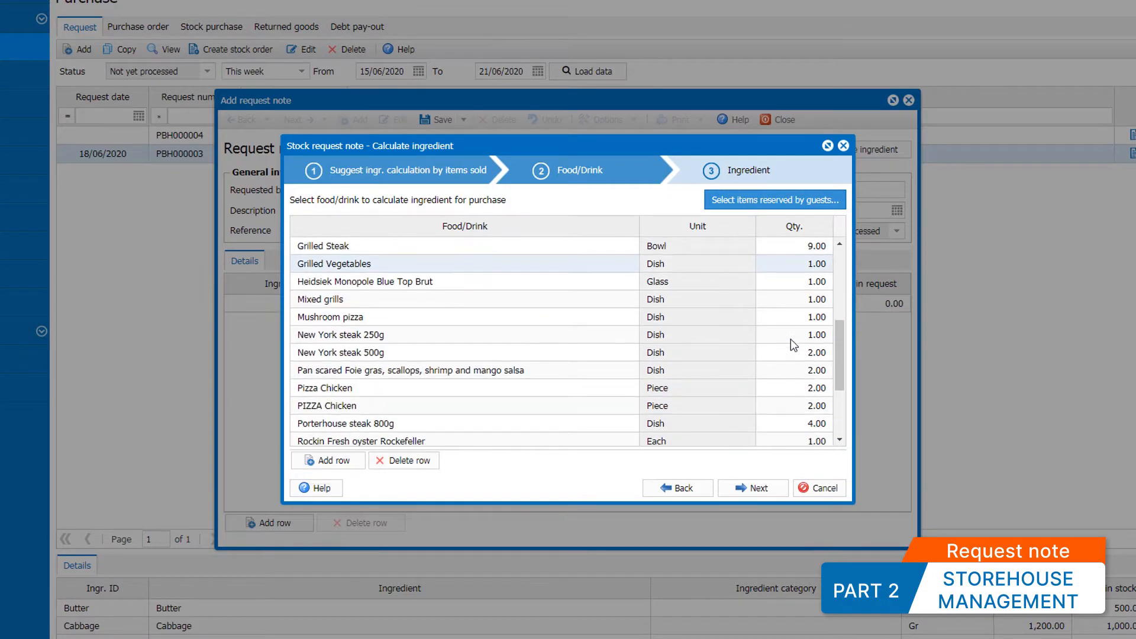
left_click(760, 490)
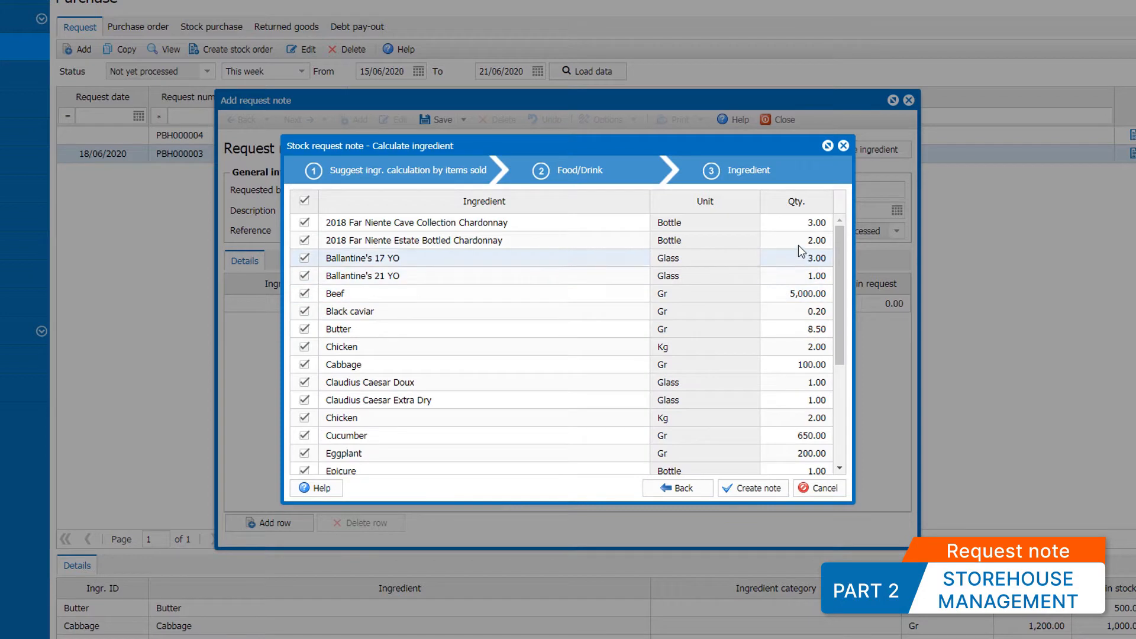
Set Black caviar to 0.8 Gr, Cucumber to 750 Gr and French baguette to 5, and create the note from the calculated ingredients.
left_click(782, 315)
type("0.8")
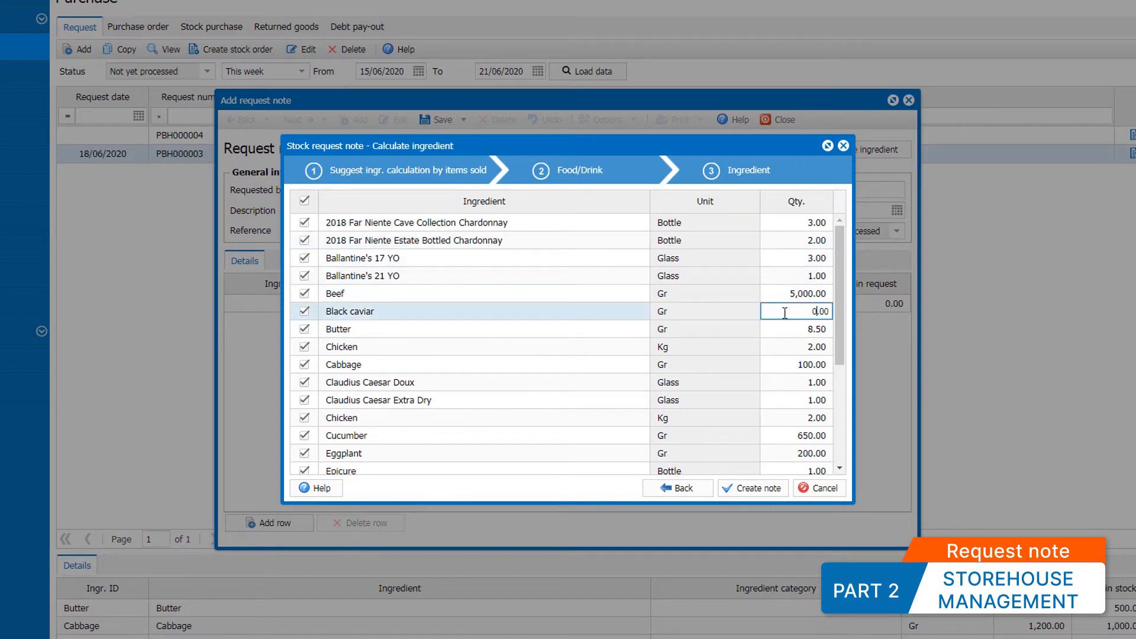
left_click(769, 436)
type("750")
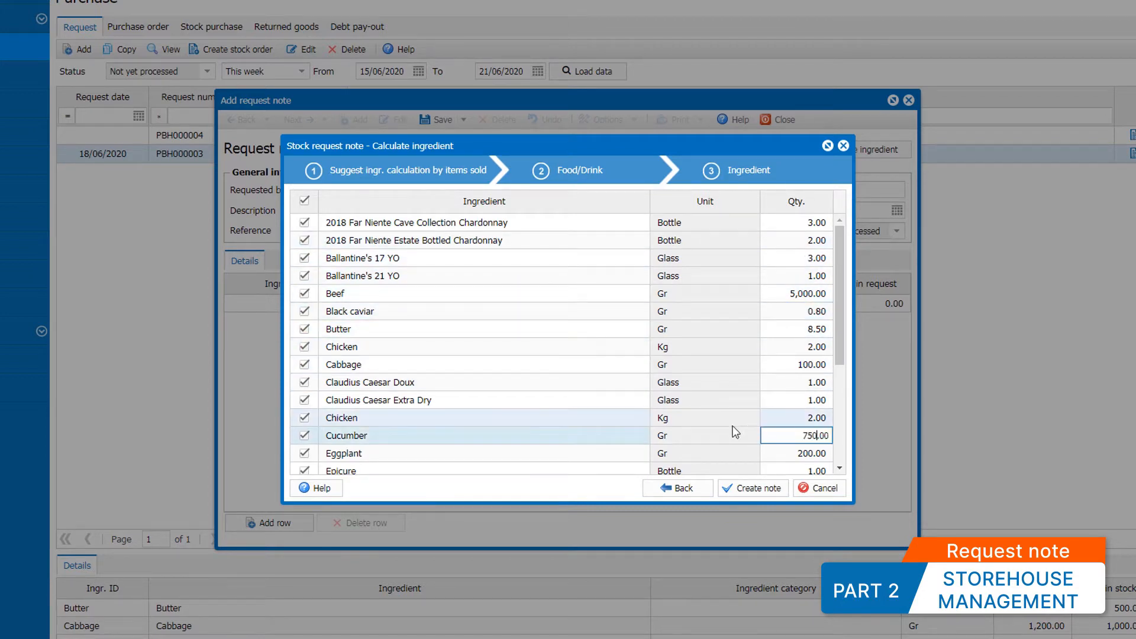
scroll(726, 425, "down", 2)
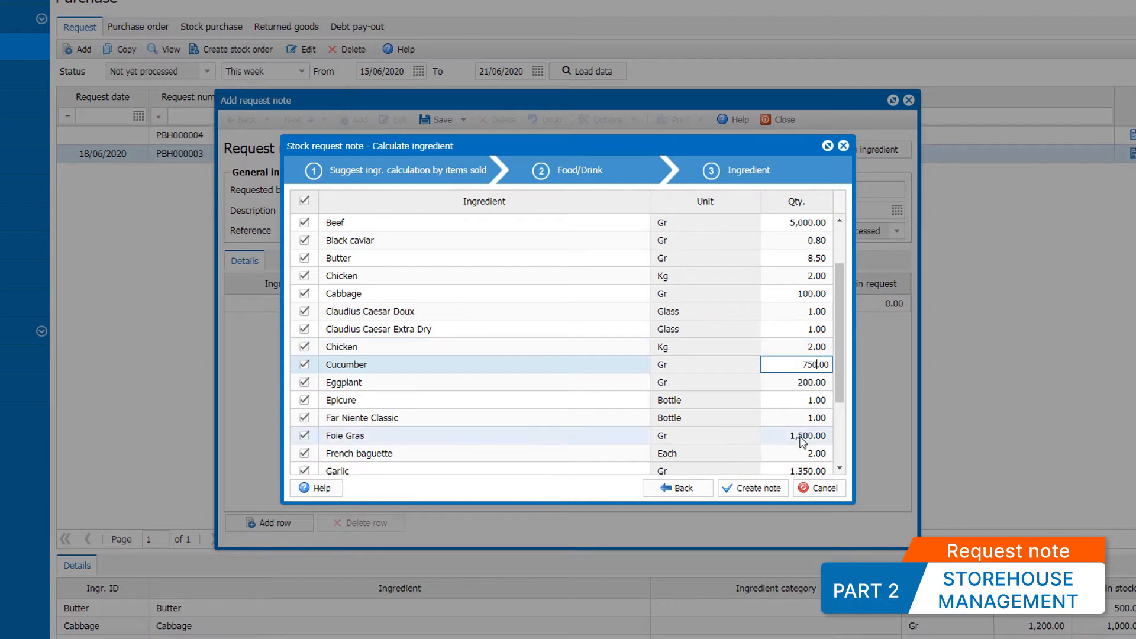
left_click(796, 459)
left_click(799, 457)
type("5")
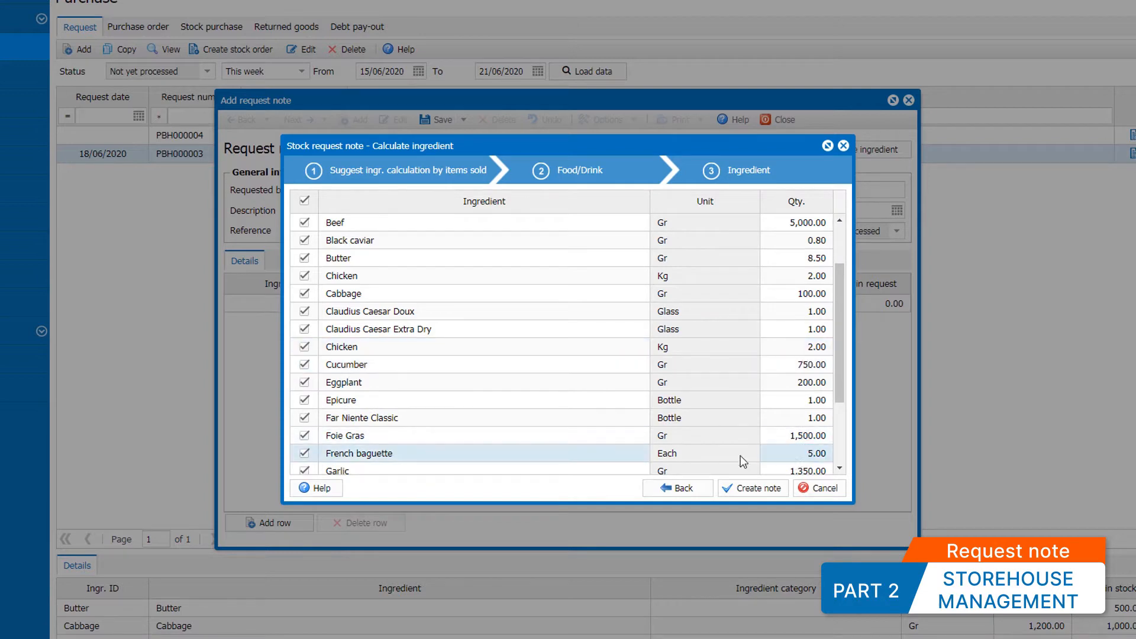
left_click(745, 495)
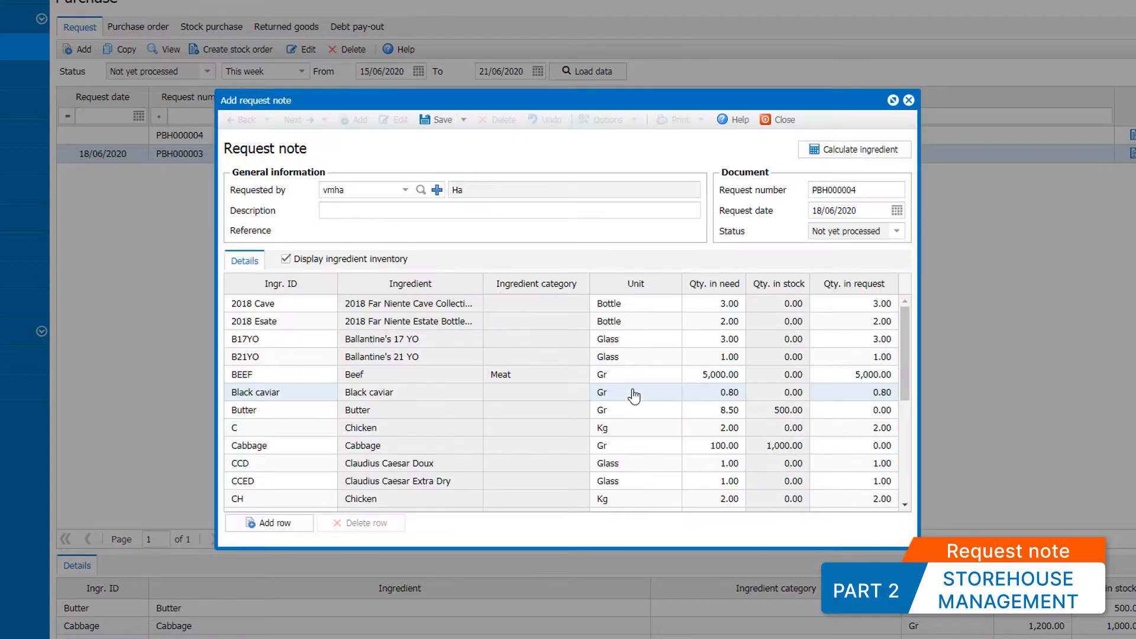
Describe the request note as "Reservation 18/06/2020", save it and close it.
left_click(501, 210)
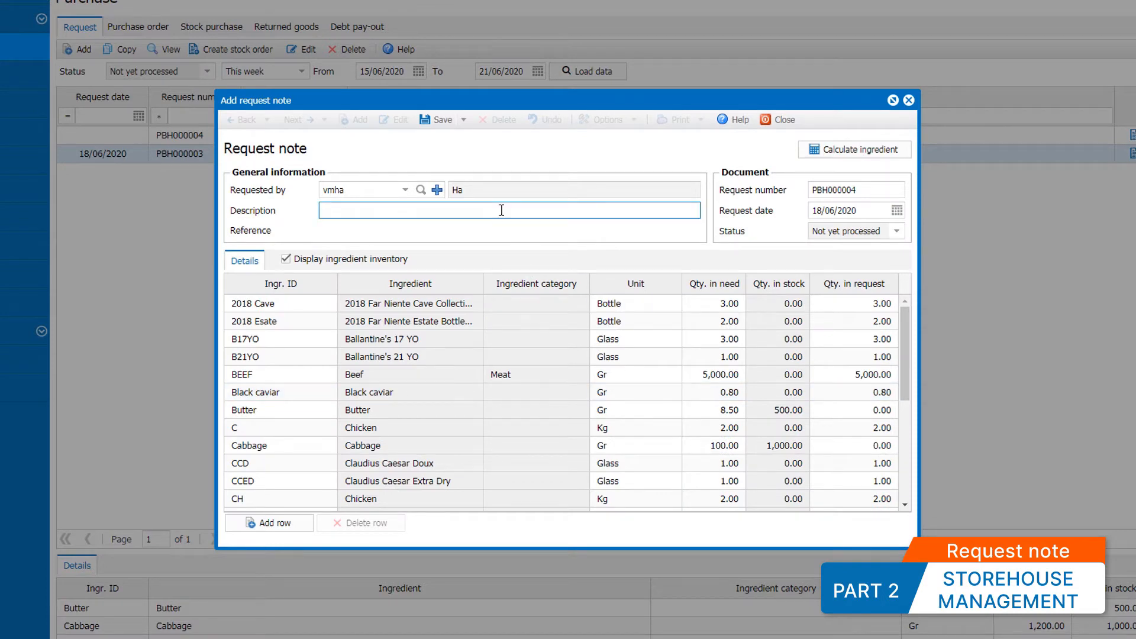
type("Reservation 18/06/2020")
left_click(438, 122)
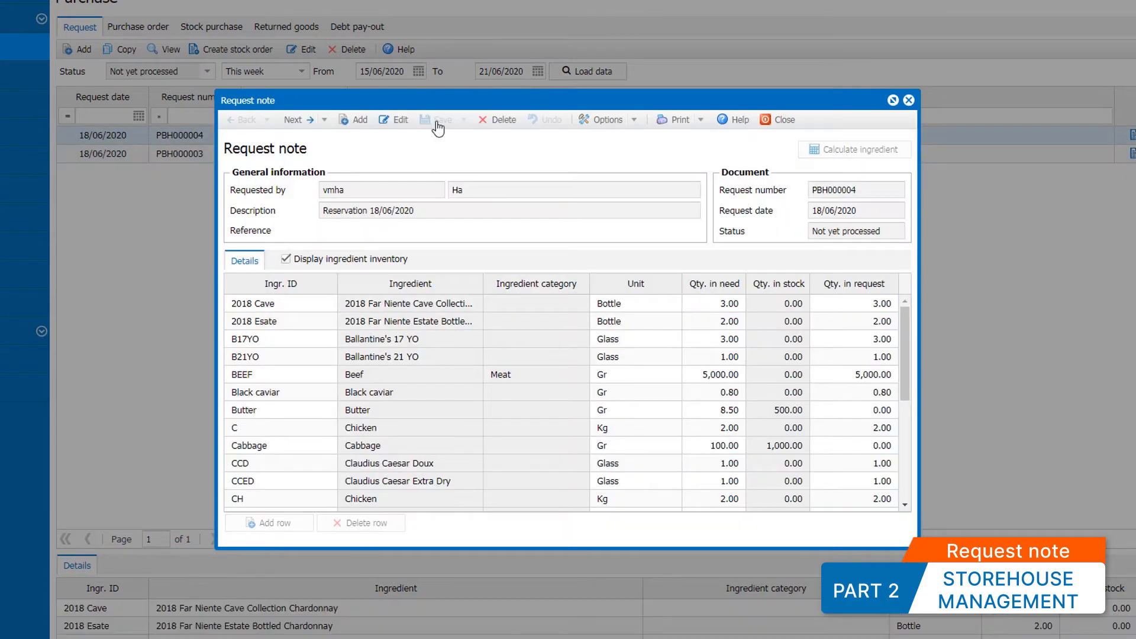
left_click(781, 120)
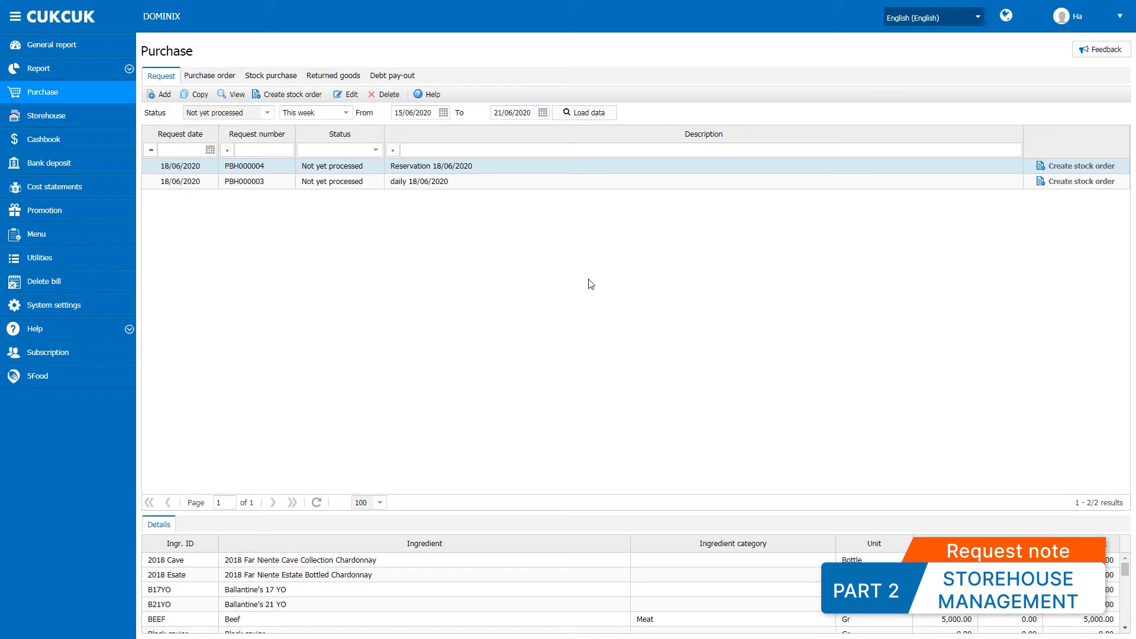
In another new request note, calculate ingredients for only this month's top 20 items, based on this month's average daily sale.
left_click(159, 94)
left_click(769, 177)
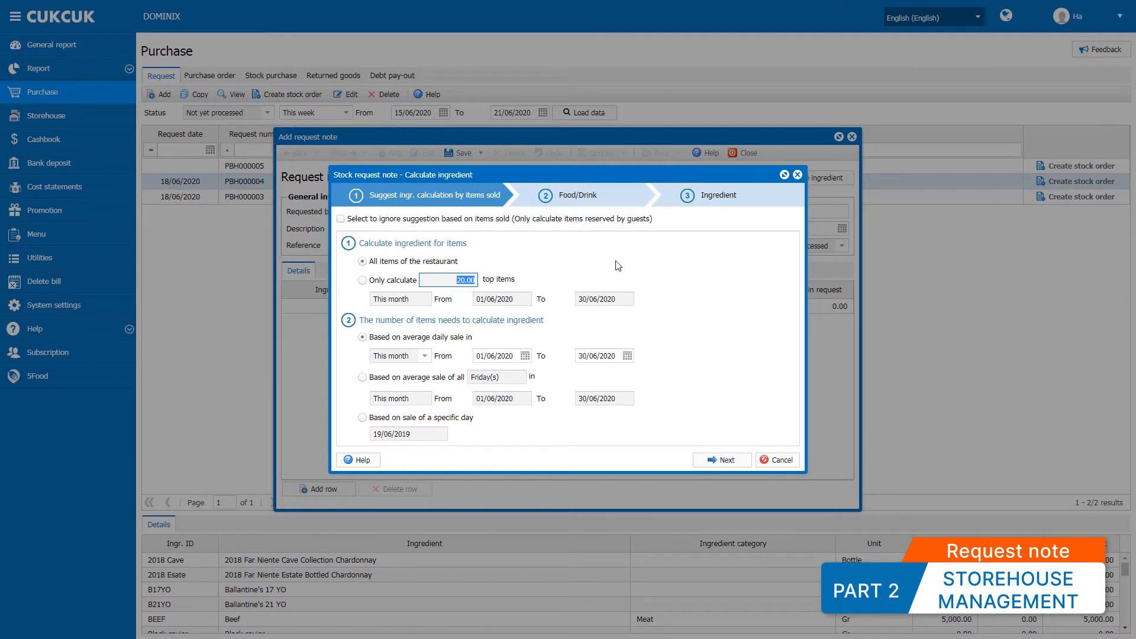
left_click(377, 284)
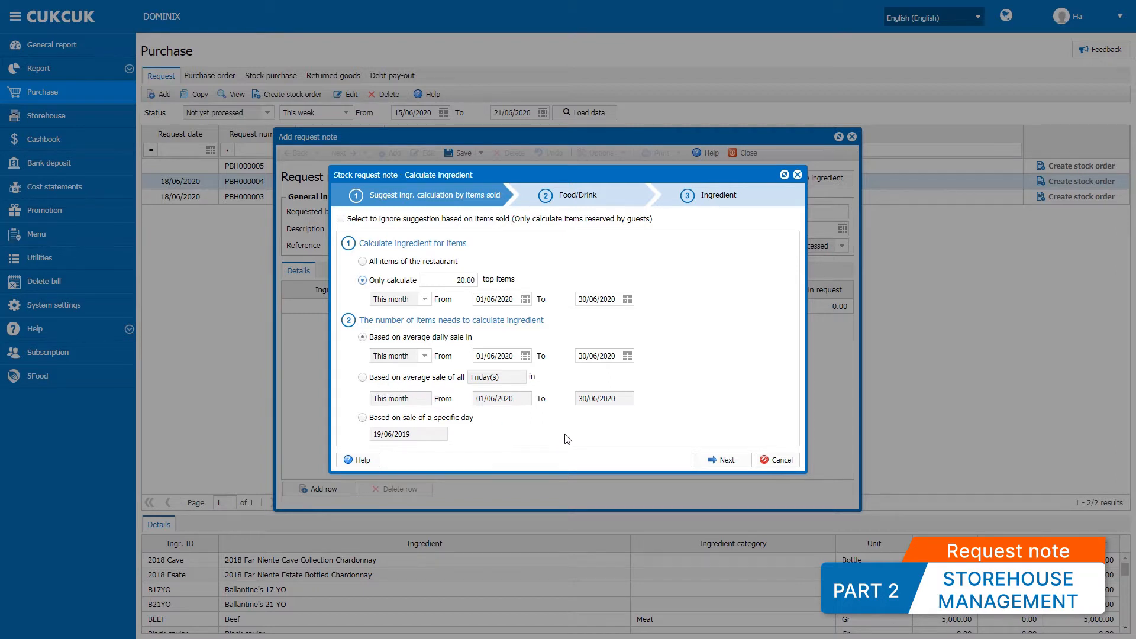
left_click(719, 461)
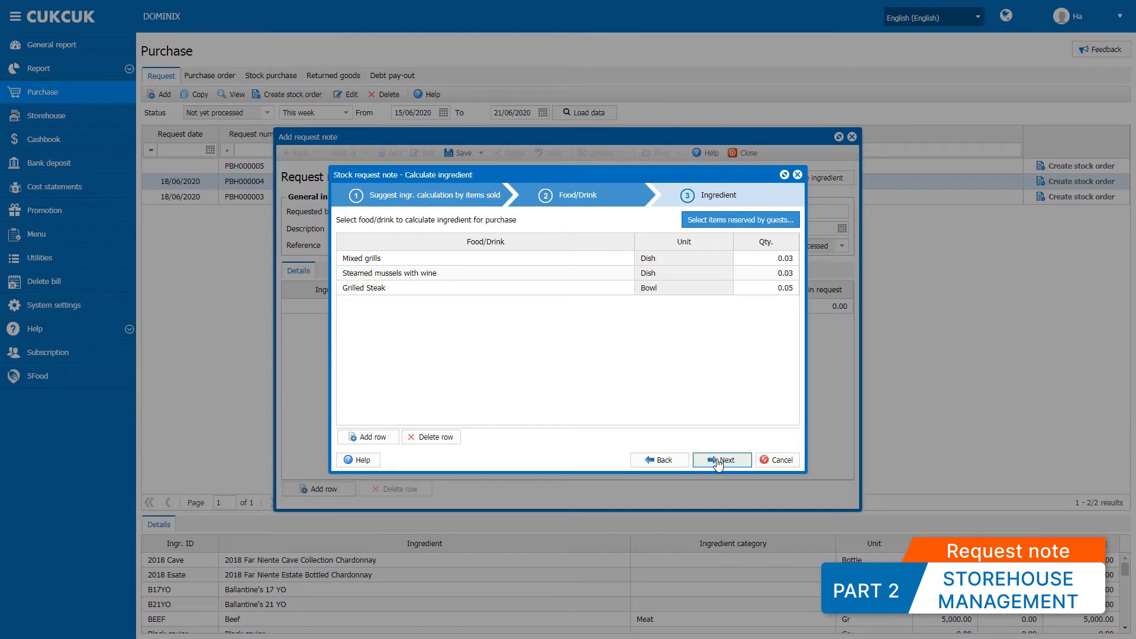
left_click(718, 461)
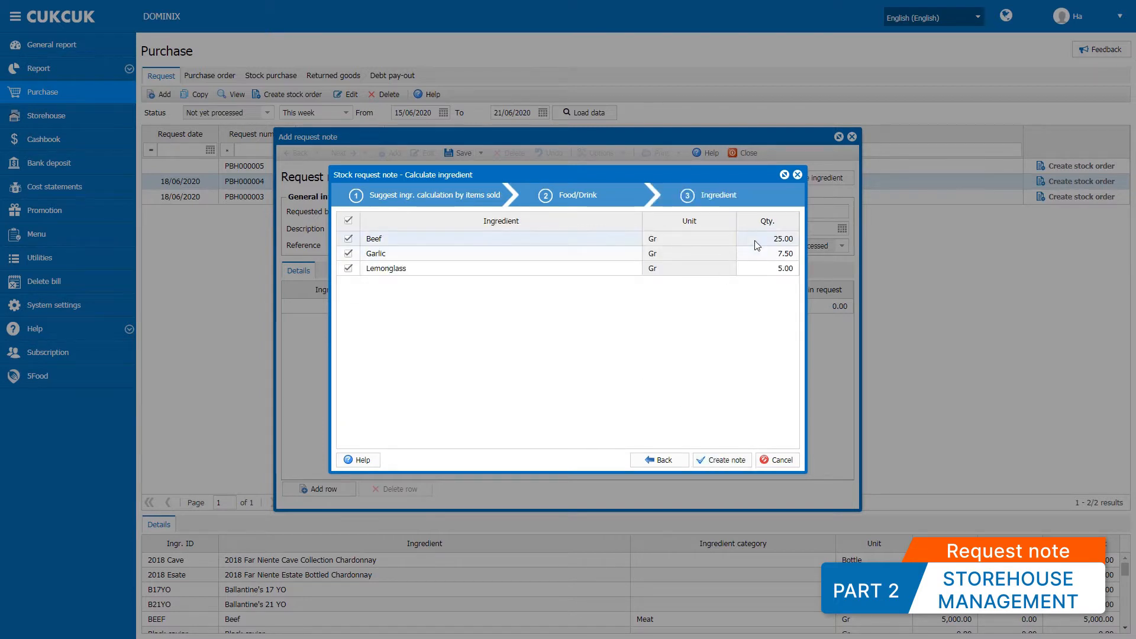
Set the calculated ingredient quantities to 30 Gr for Beef and 7 Gr for Lemonglass.
type("30")
left_click(763, 269)
type("7")
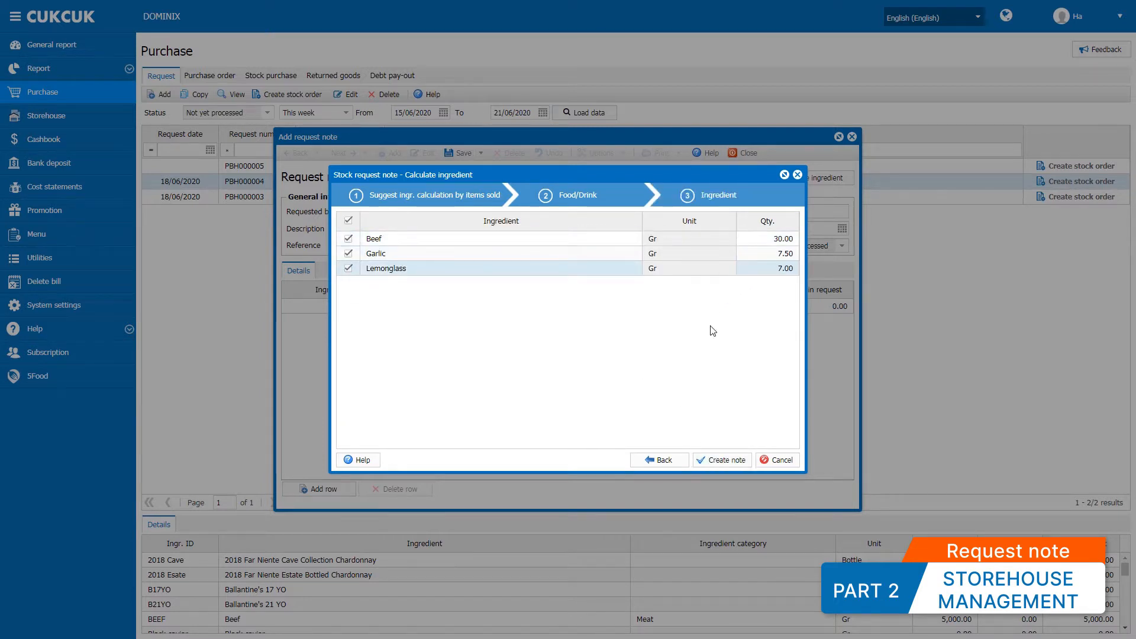
Create the note from the calculated ingredients, describe it as "Monthly 06/2020", save it and close it.
left_click(723, 459)
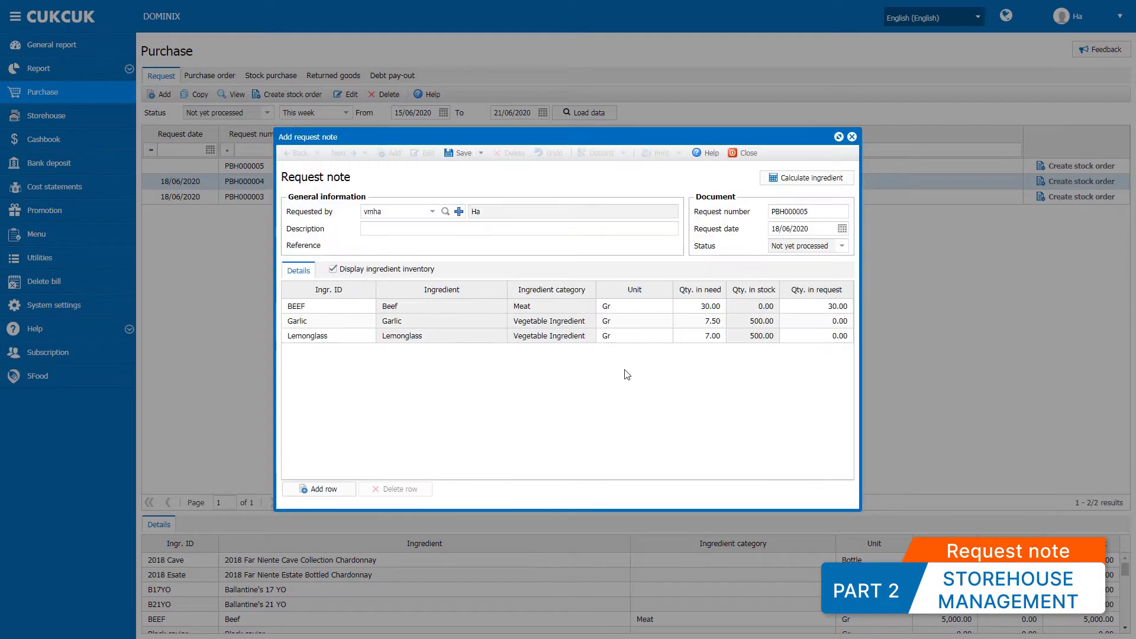
left_click(563, 229)
type("Monthly 06/2020")
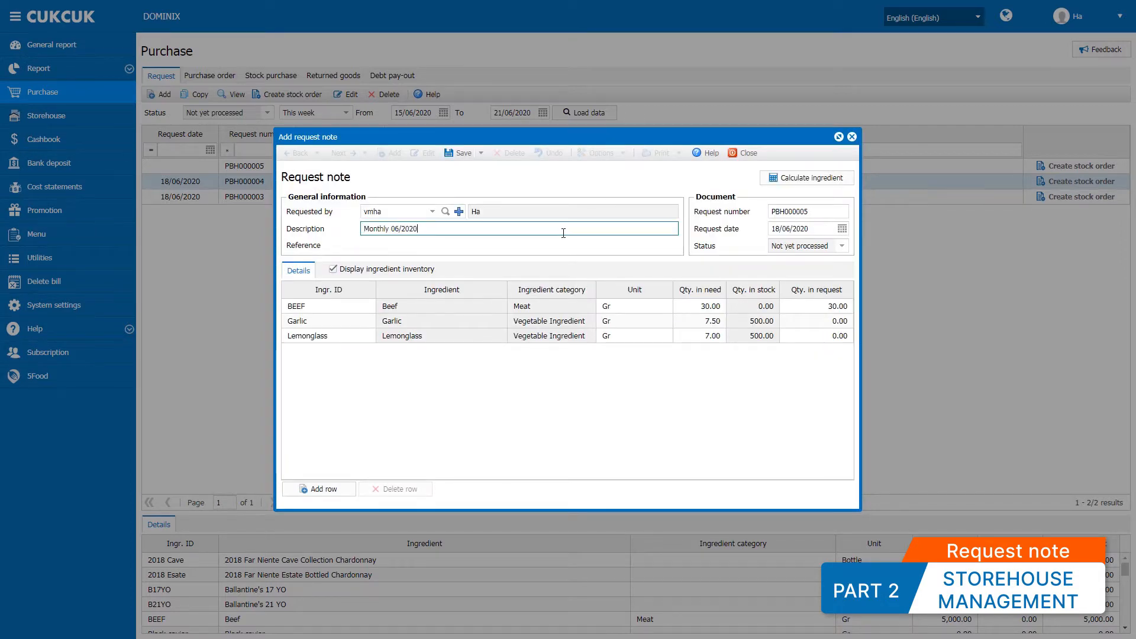
left_click(464, 152)
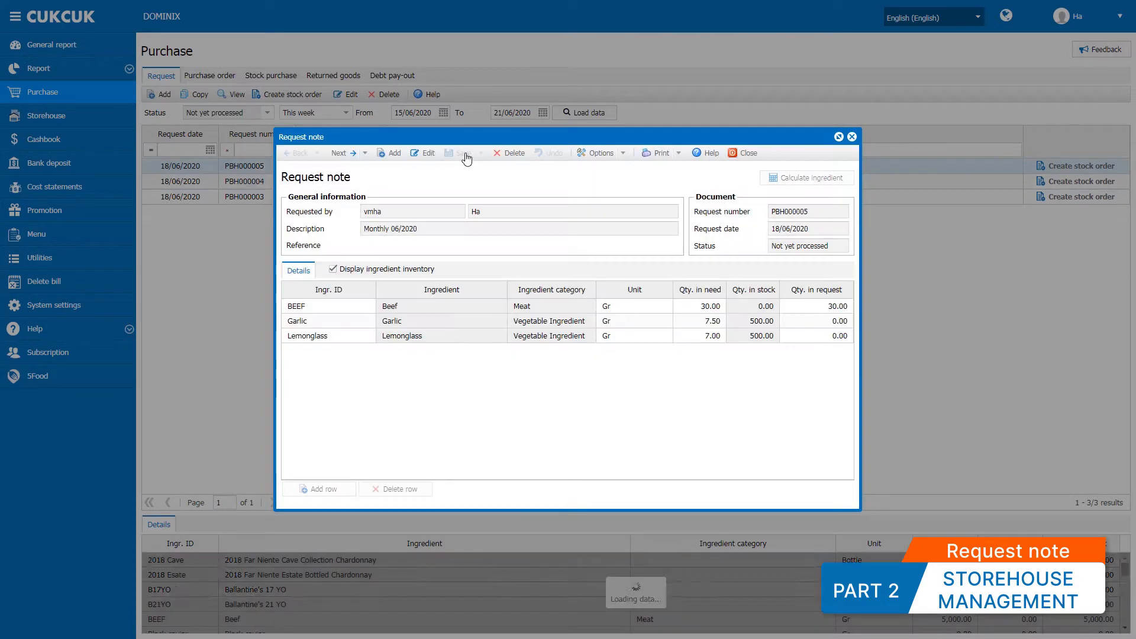
left_click(744, 153)
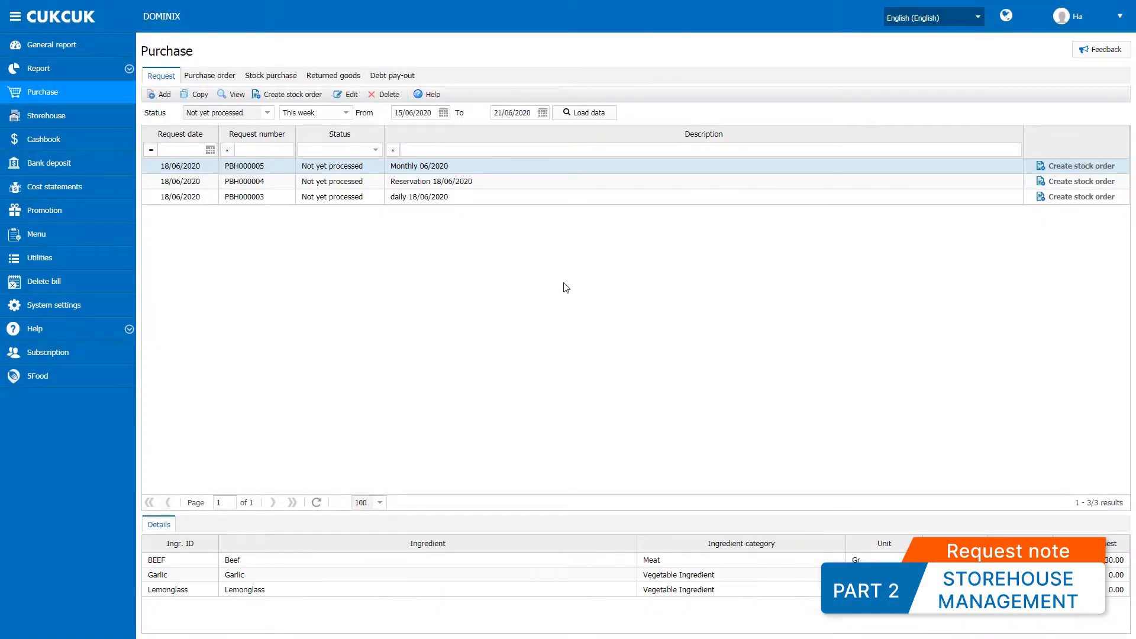
Open the "daily 18/06/2020" request note and copy it into a new request note.
left_click(393, 197)
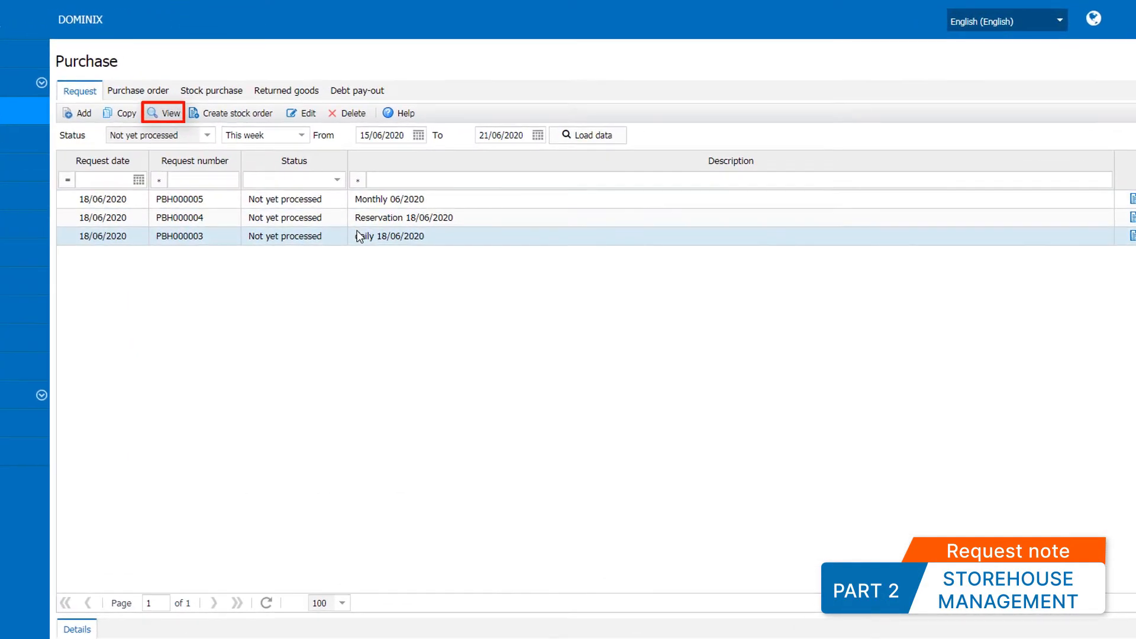
left_click(169, 114)
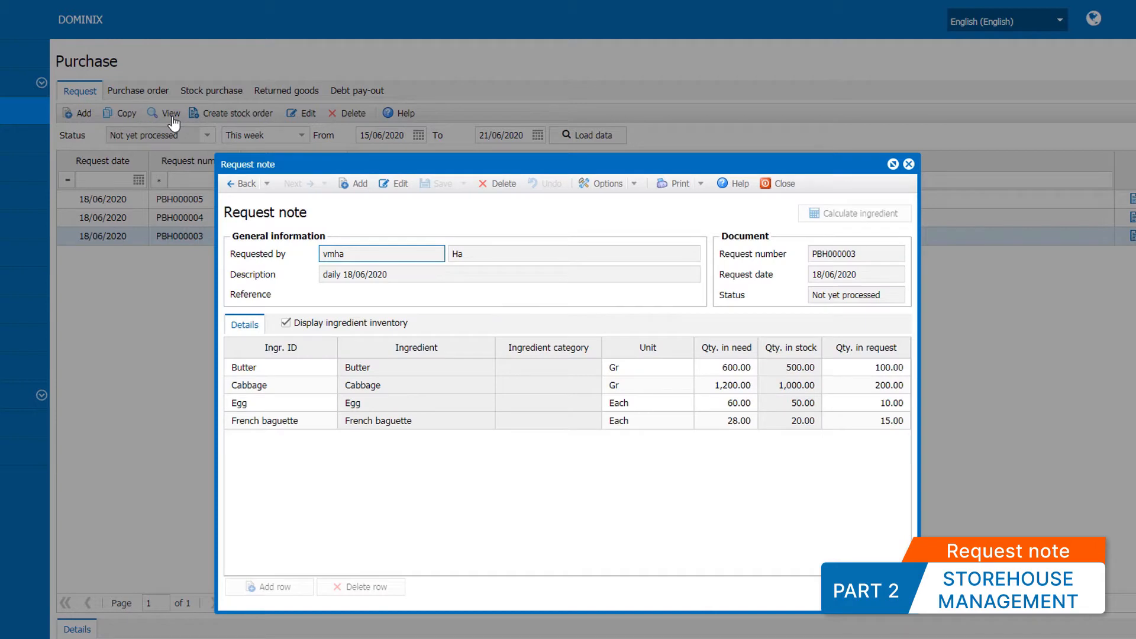
left_click(634, 185)
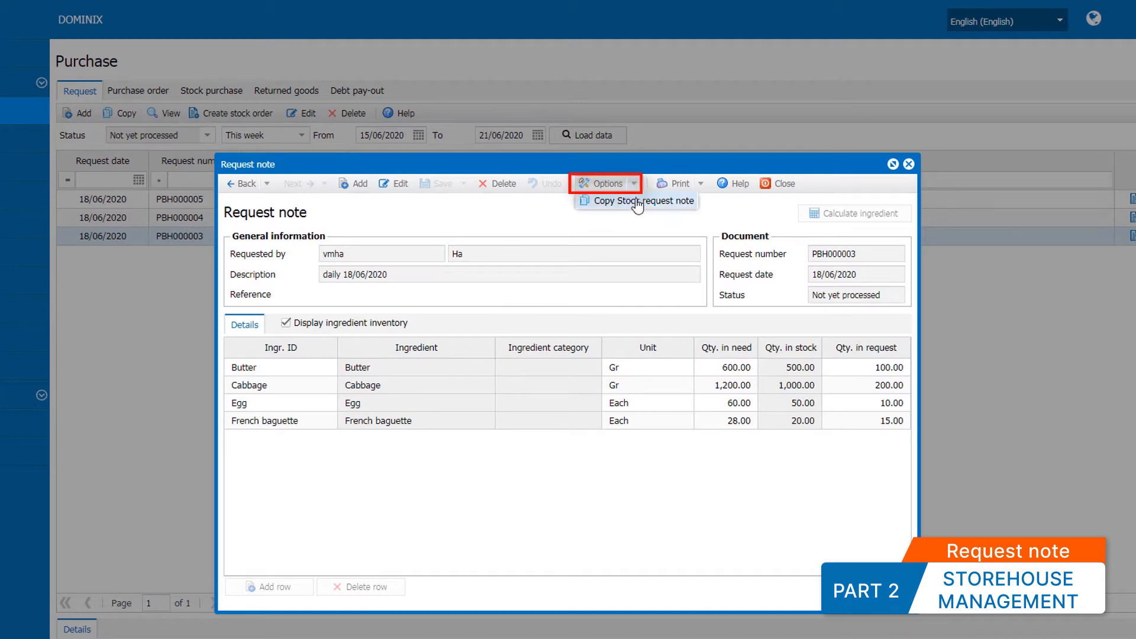
left_click(637, 201)
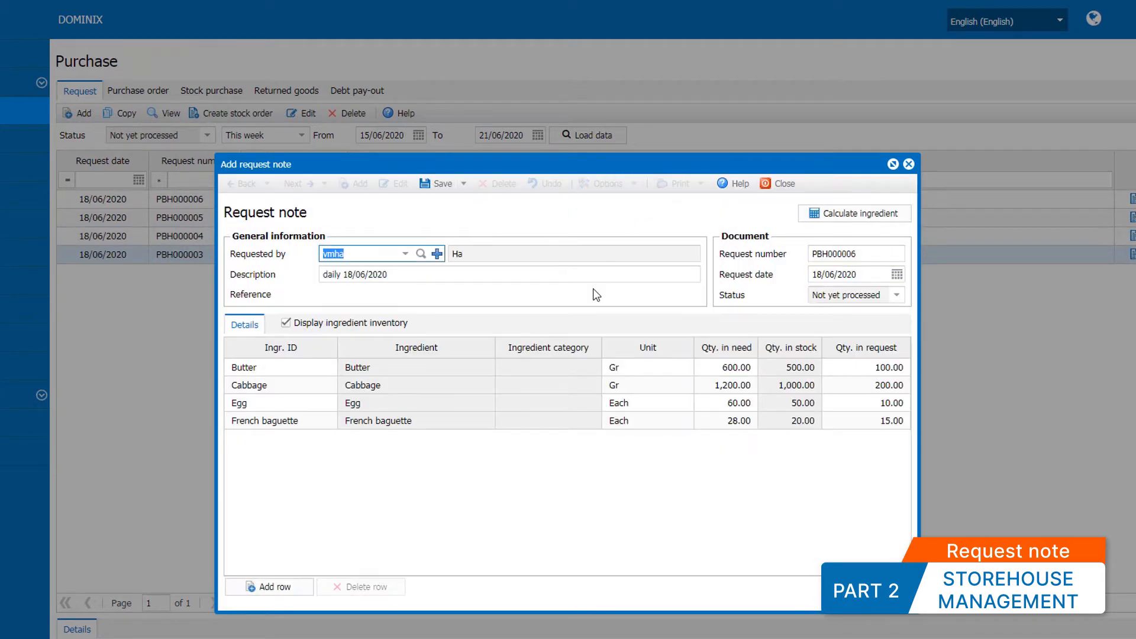
Set the copied note's needed quantities to 800 Gr for Butter, 1,500 Gr for Cabbage and 80 for Egg, and save and close it.
left_click(734, 368)
type("800")
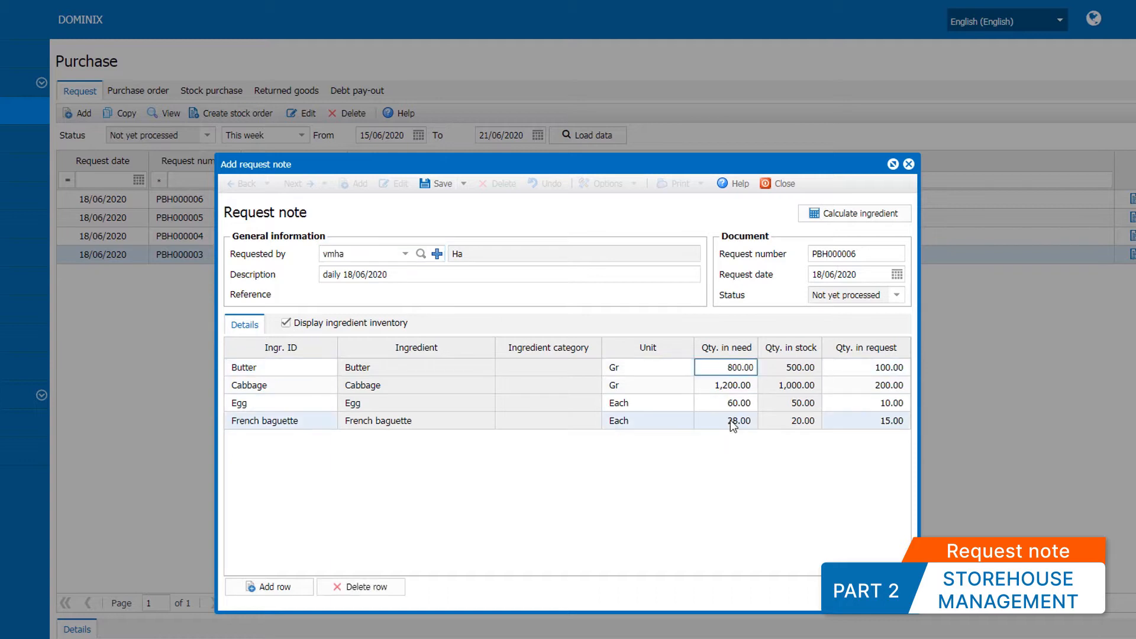
left_click(727, 384)
type("1500")
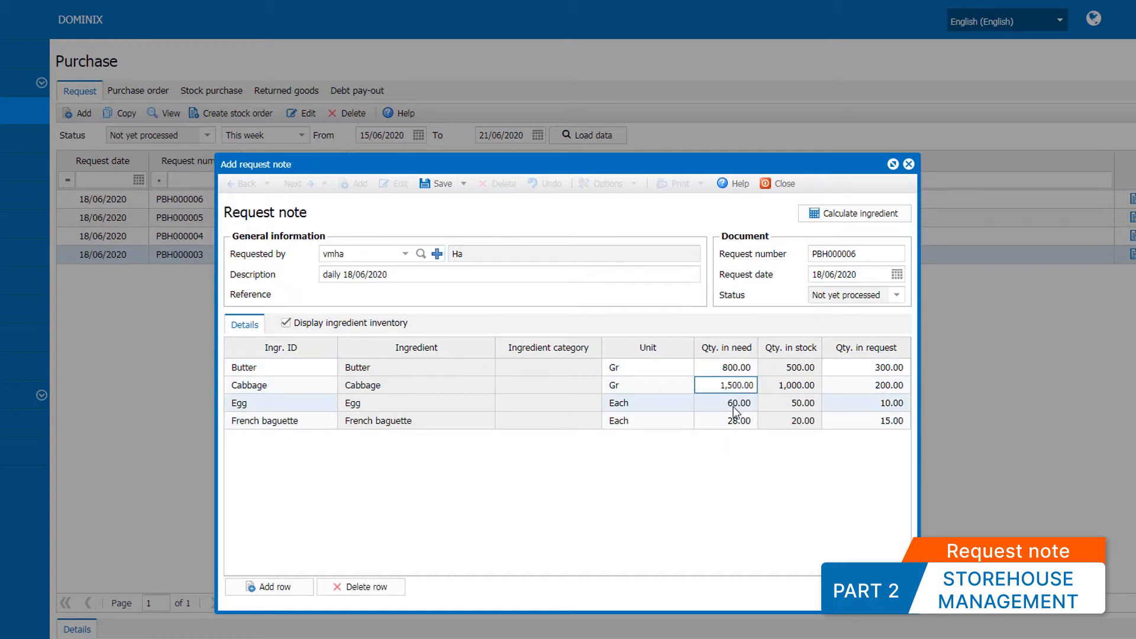
left_click(733, 403)
type("80")
left_click(717, 455)
left_click(439, 188)
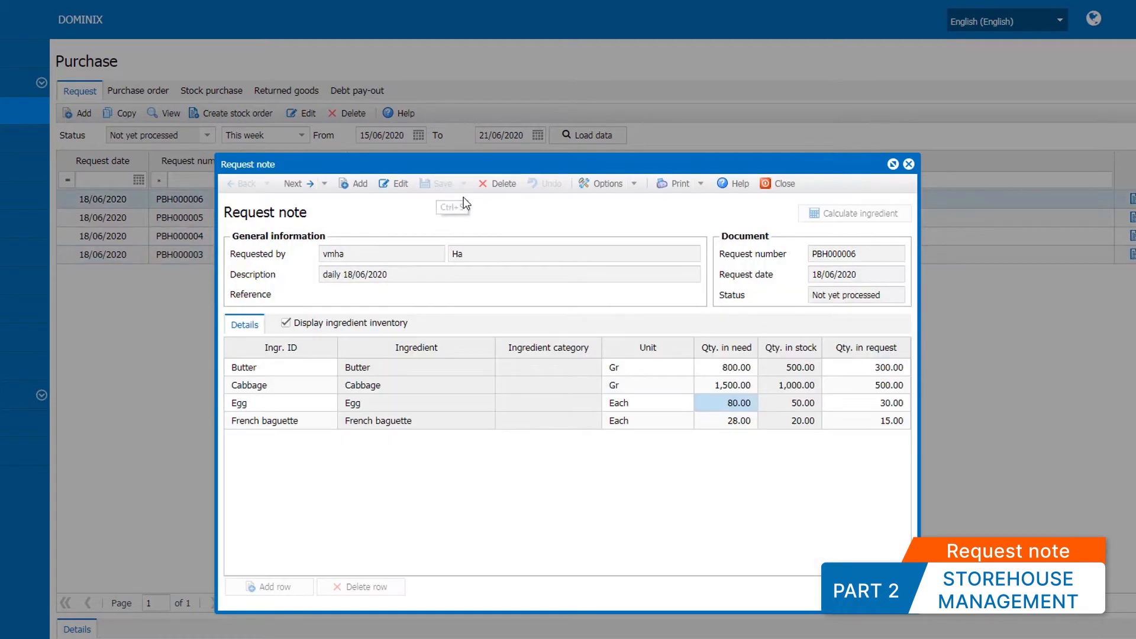
left_click(780, 184)
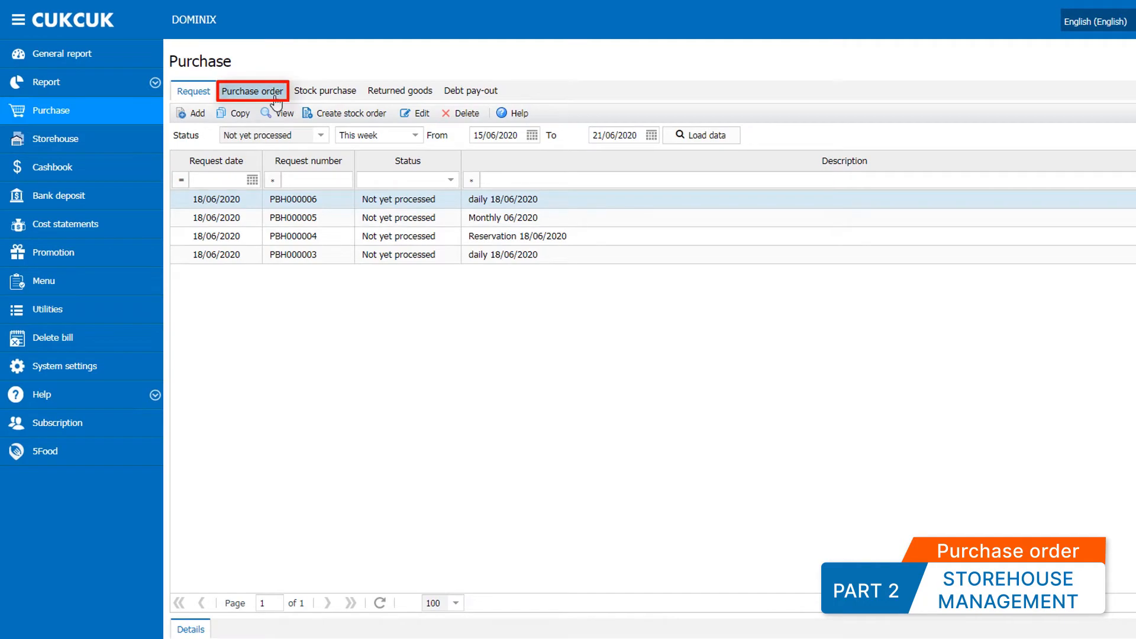
Start a new purchase order and choose the employee who makes it.
left_click(275, 99)
left_click(197, 113)
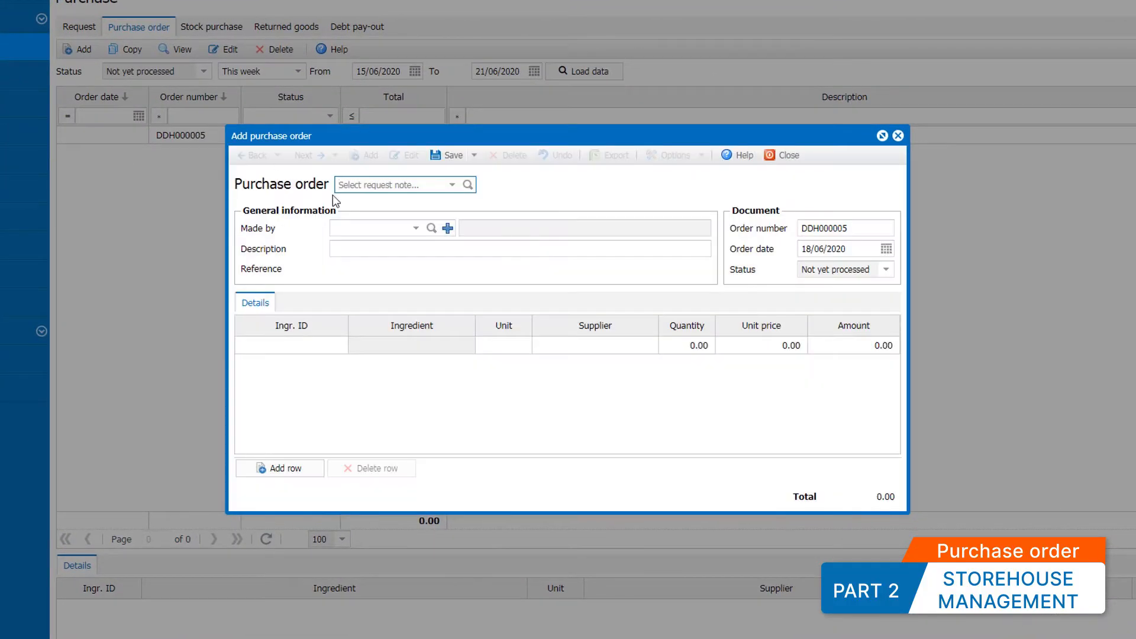
left_click(416, 227)
left_click(407, 293)
Add Butter, Cabbage, Cucumber, Egg and French baguette to the purchase order from the ingredient list.
left_click(328, 347)
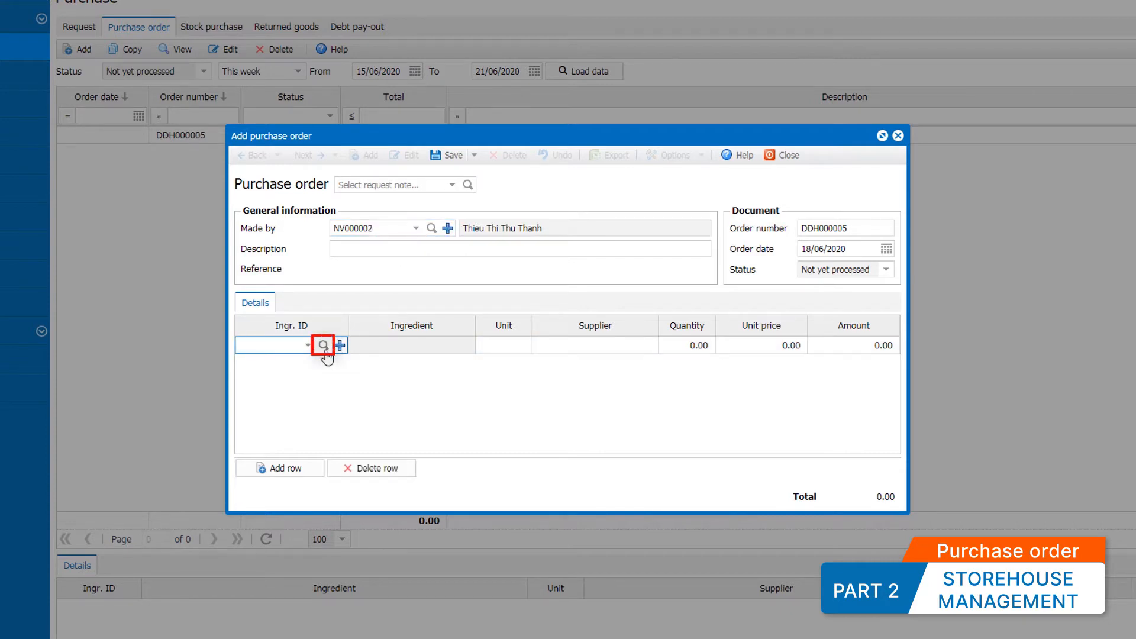
left_click(324, 346)
scroll(378, 345, "down", 2)
left_click(335, 345)
scroll(343, 356, "down", 3)
left_click(335, 346)
left_click(335, 362)
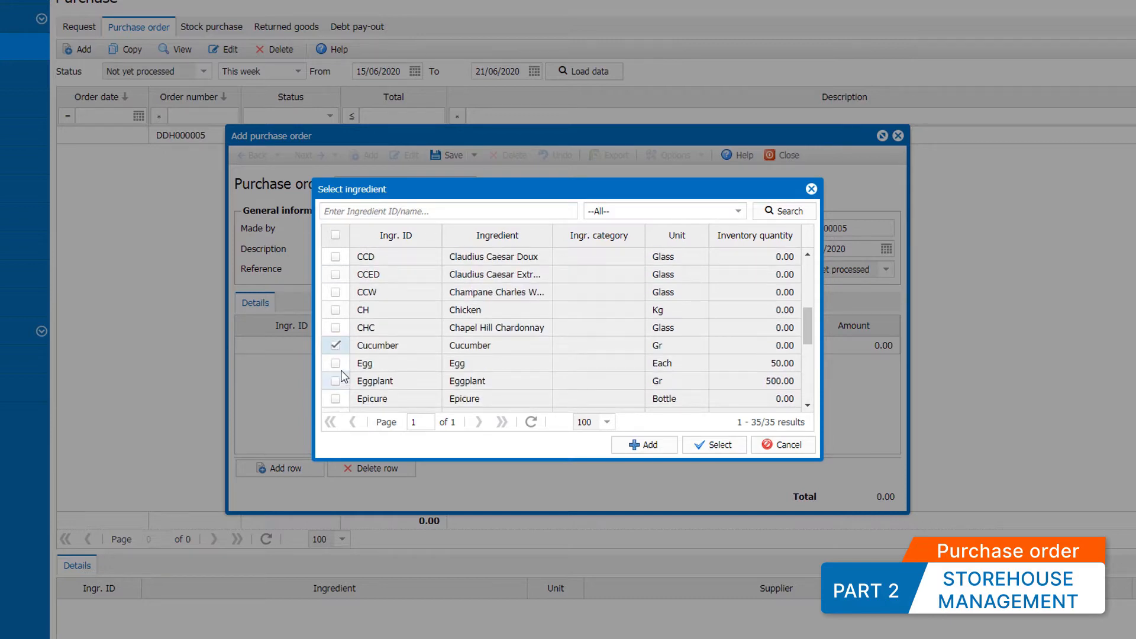
scroll(341, 365, "down", 2)
left_click(335, 381)
left_click(714, 444)
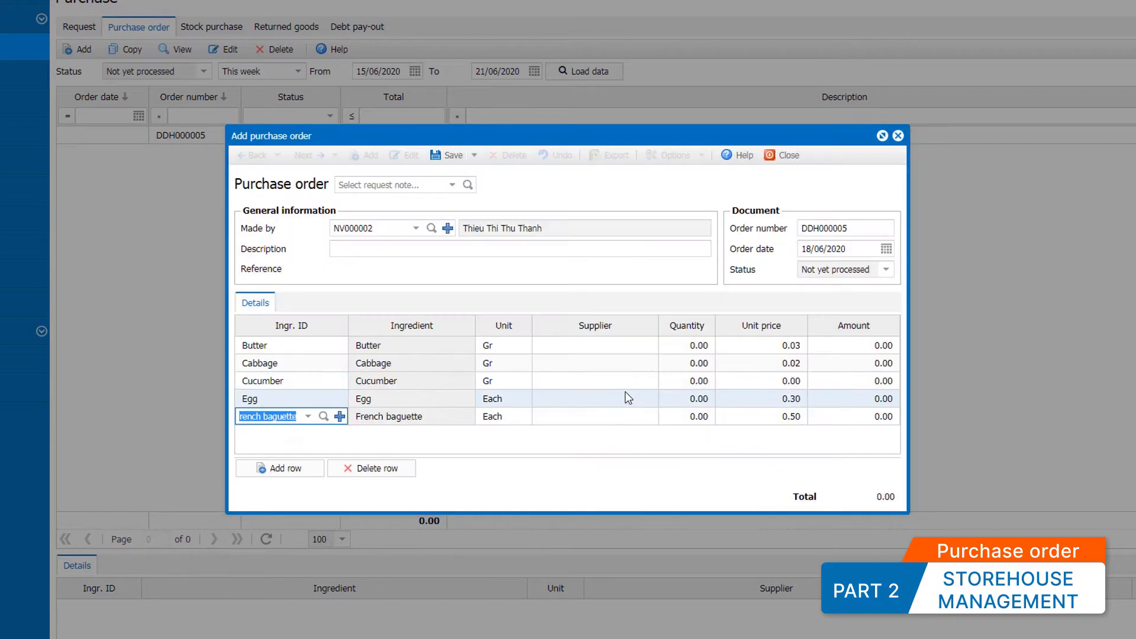
Set Butter, Cabbage and Cucumber to 500 Gr each, Egg to 20 and French baguette to 12, and save and close the order.
left_click(690, 349)
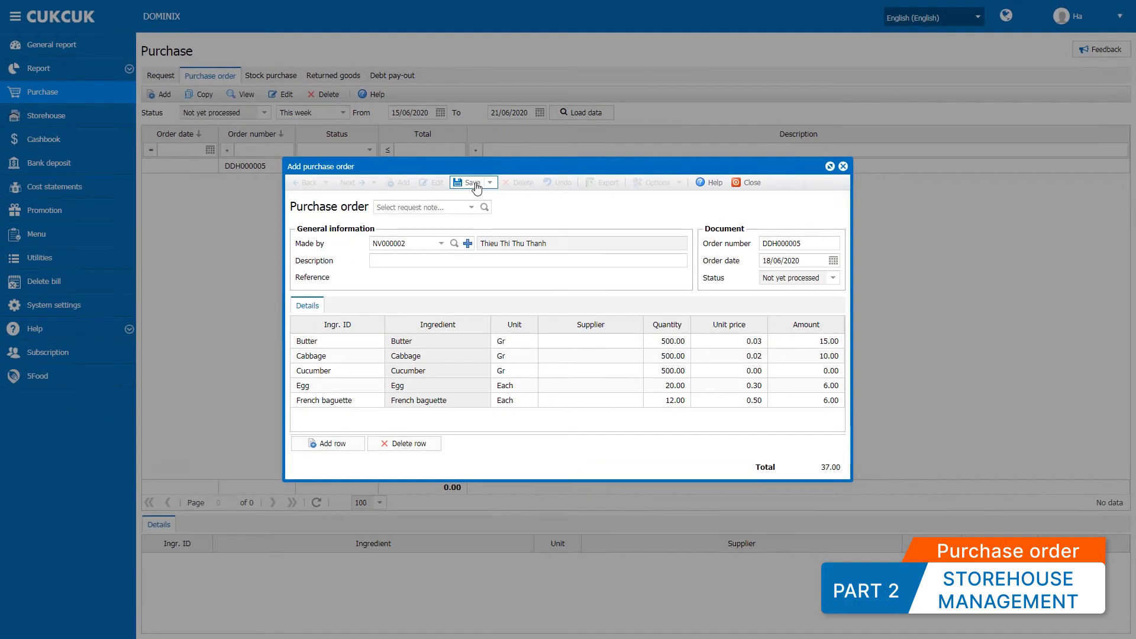
left_click(451, 155)
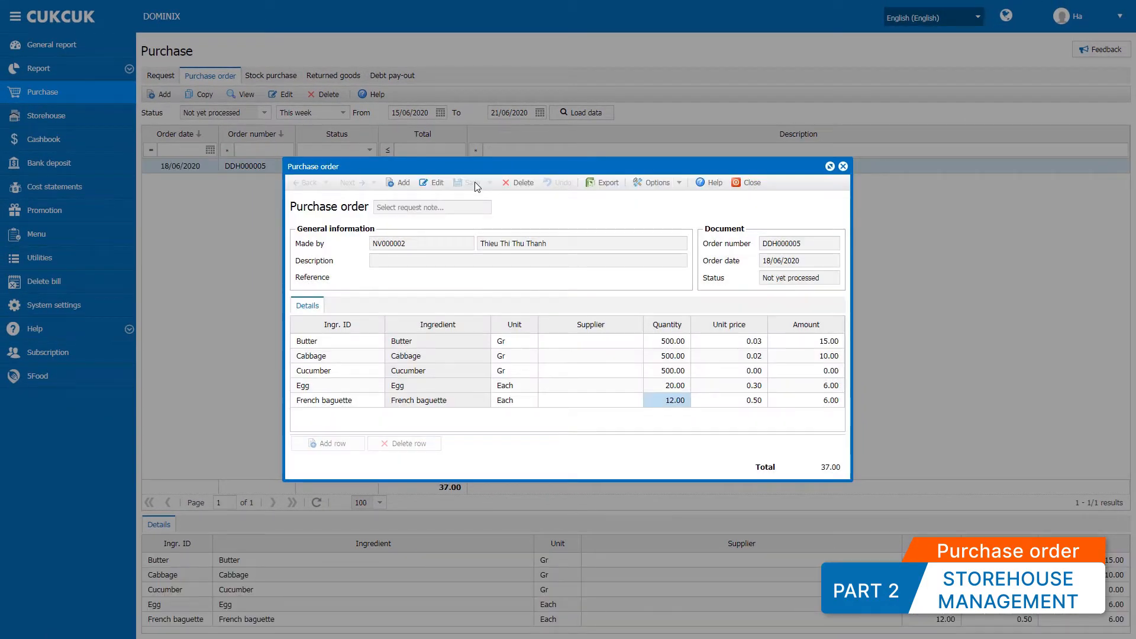
left_click(751, 183)
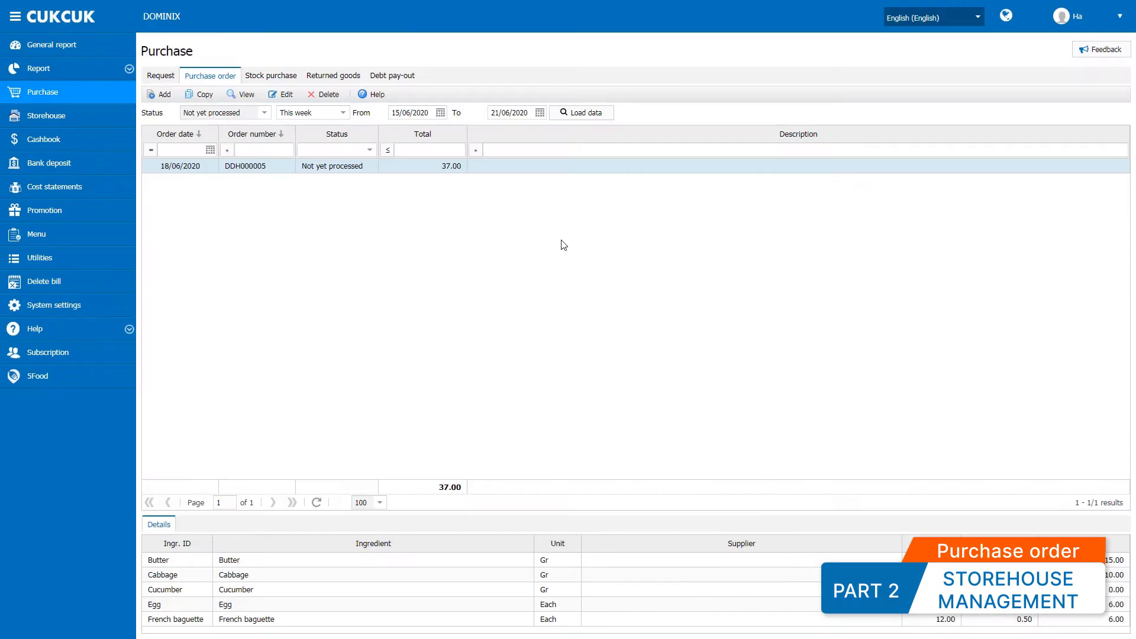
Fill another new purchase order with all ingredients from this week's request notes, and view the first referenced request note.
left_click(159, 94)
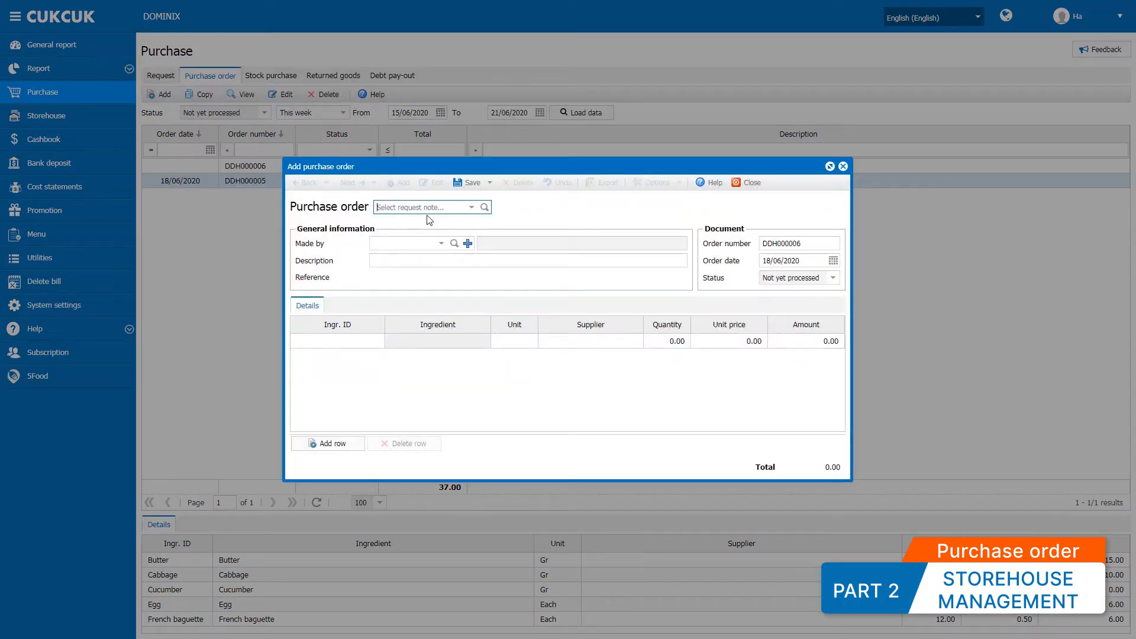
left_click(472, 208)
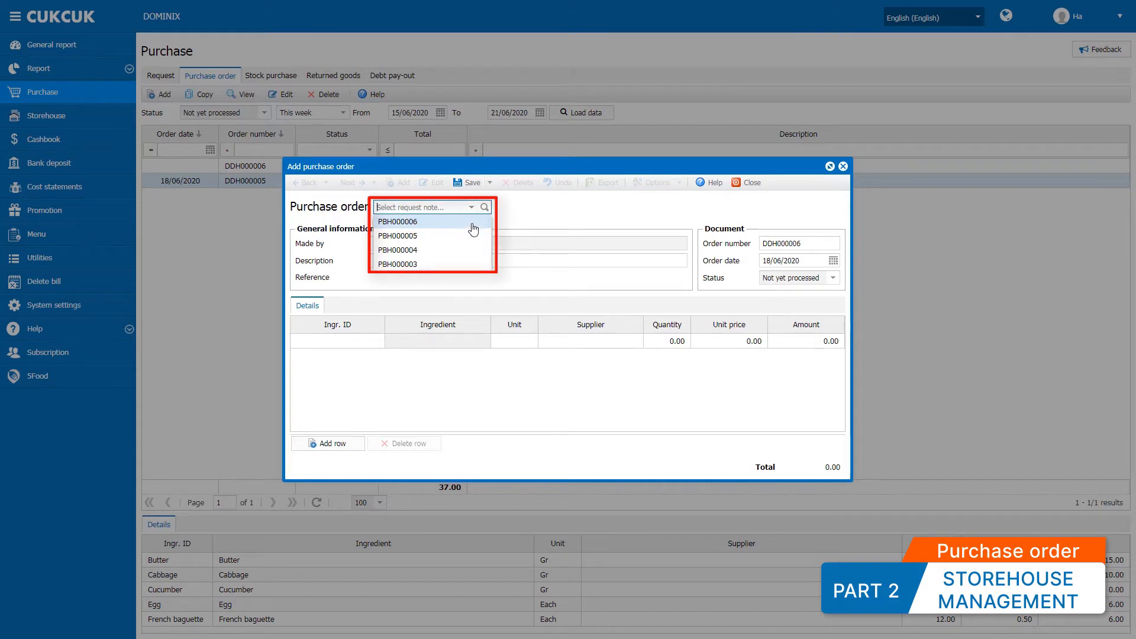
left_click(474, 222)
left_click(483, 207)
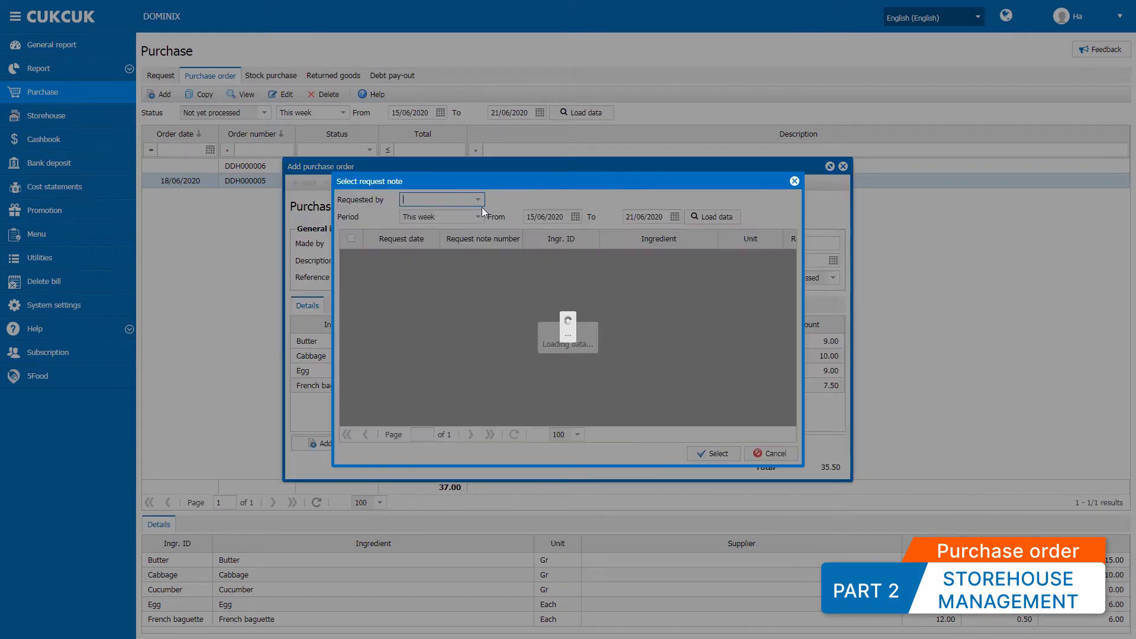
left_click(353, 241)
scroll(364, 293, "down", 5)
scroll(364, 294, "up", 5)
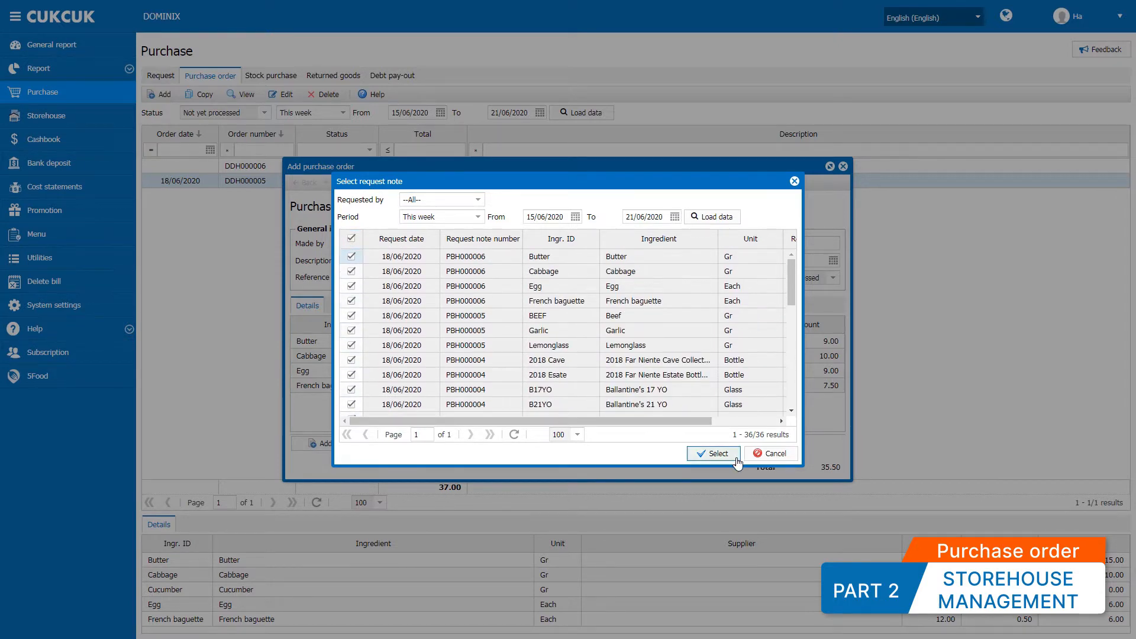
left_click(715, 454)
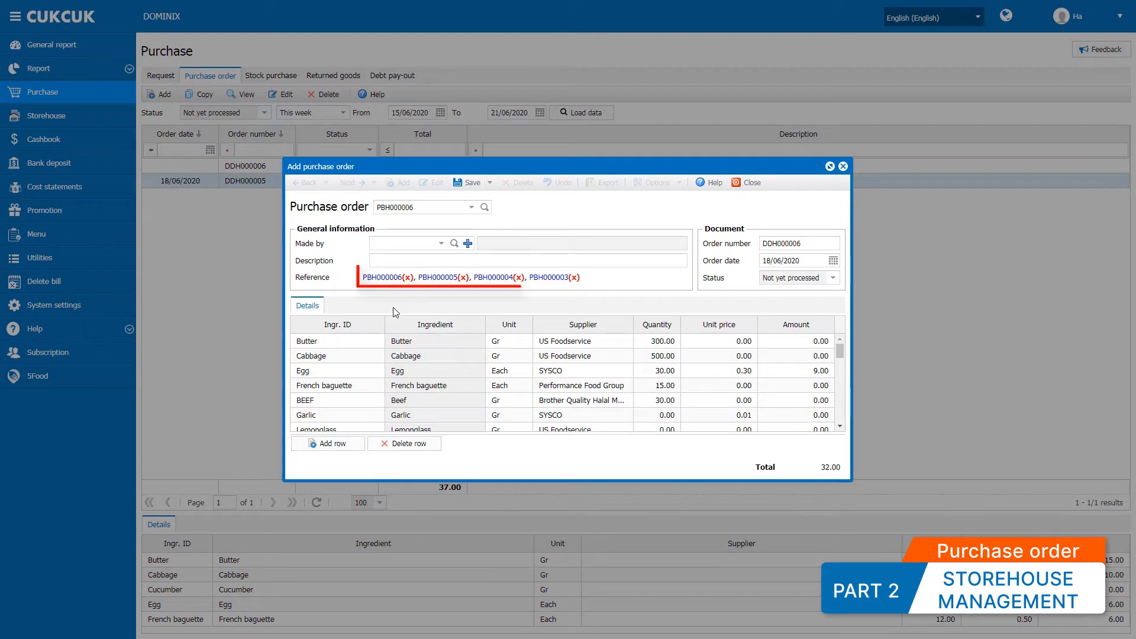
left_click(382, 277)
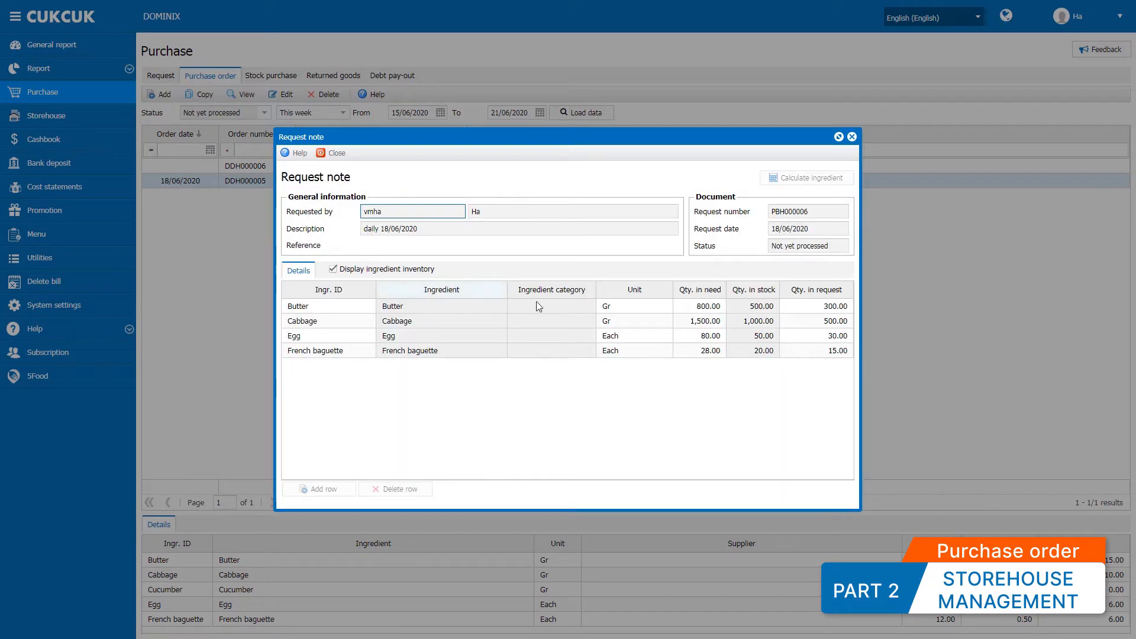
left_click(335, 153)
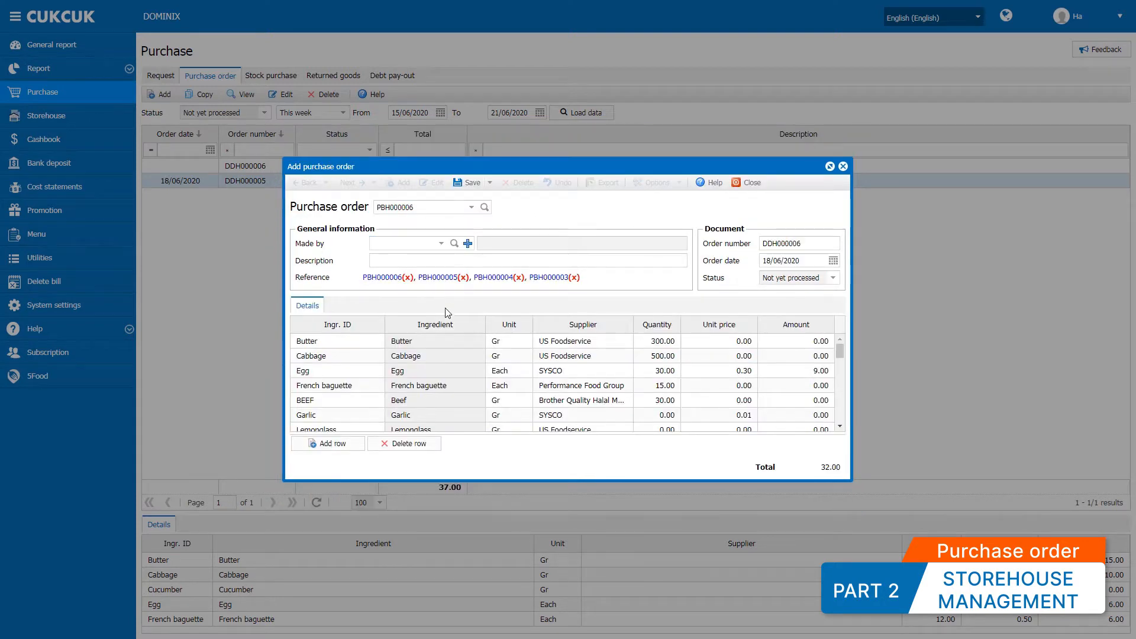
Choose the employee making the order, describe it as "Purchase order 18-19/06/2020", and save and close it.
left_click(441, 243)
left_click(450, 294)
left_click(452, 262)
type("Purchase order 18-19/06/2020")
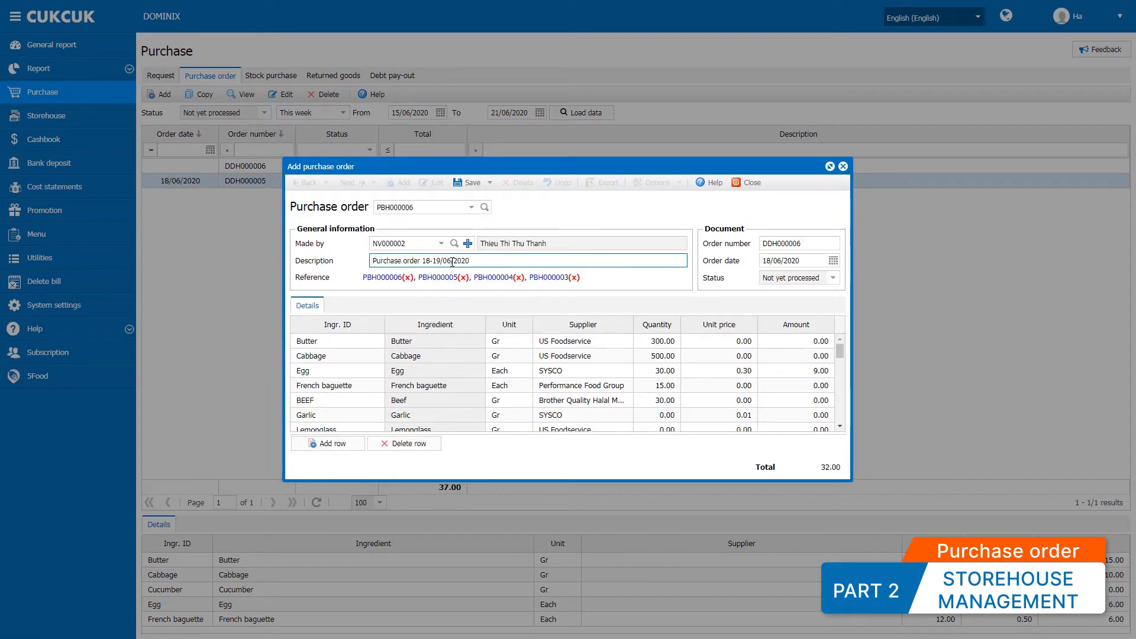
left_click(470, 182)
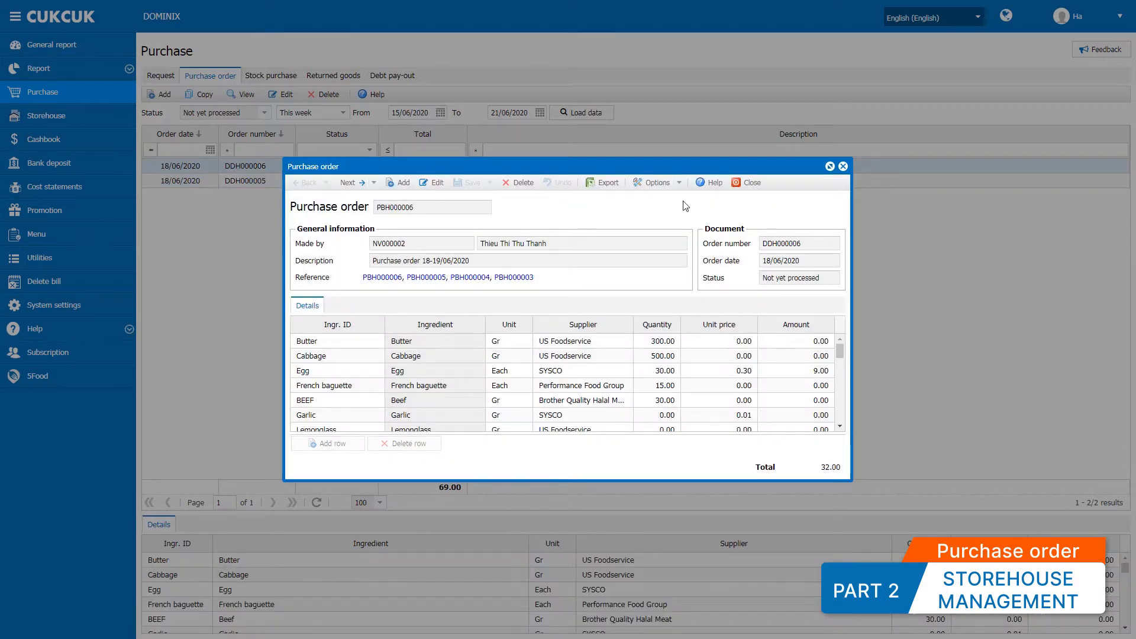
left_click(747, 183)
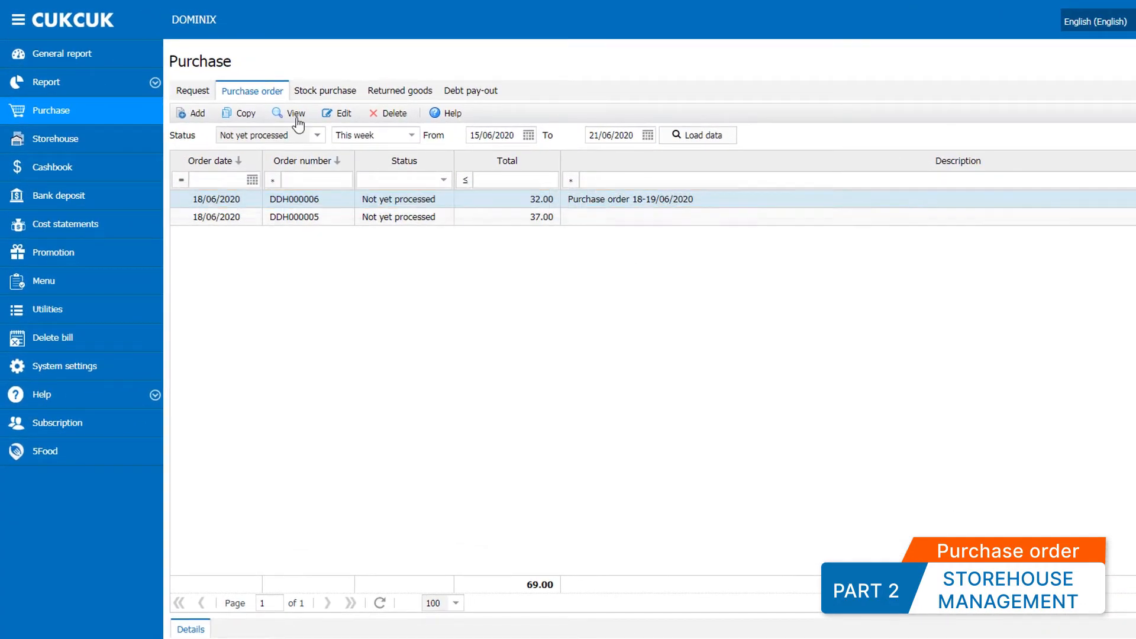
Open "Purchase order 18-19/06/2020" and copy it into a new purchase order.
left_click(292, 114)
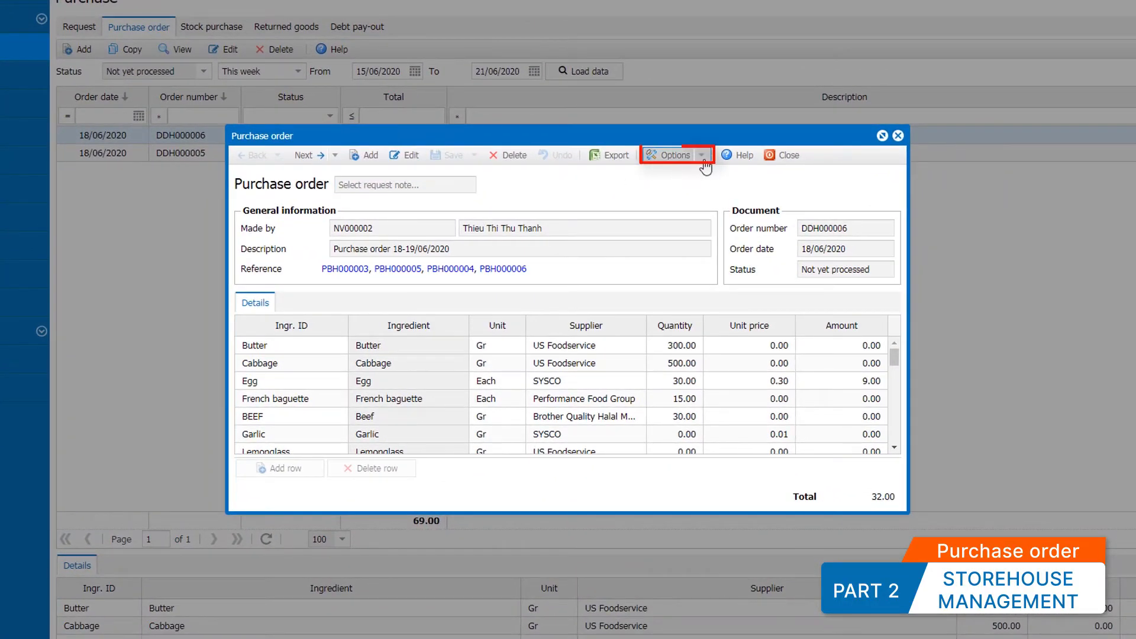
left_click(701, 156)
left_click(706, 173)
Describe the copy as "Purchase order 19-20/06/2020", set Garlic and Lemonglass to 500 Gr each, and save and close it.
left_click(396, 249)
type("Purchase order 19-20/06/2020")
left_click(450, 155)
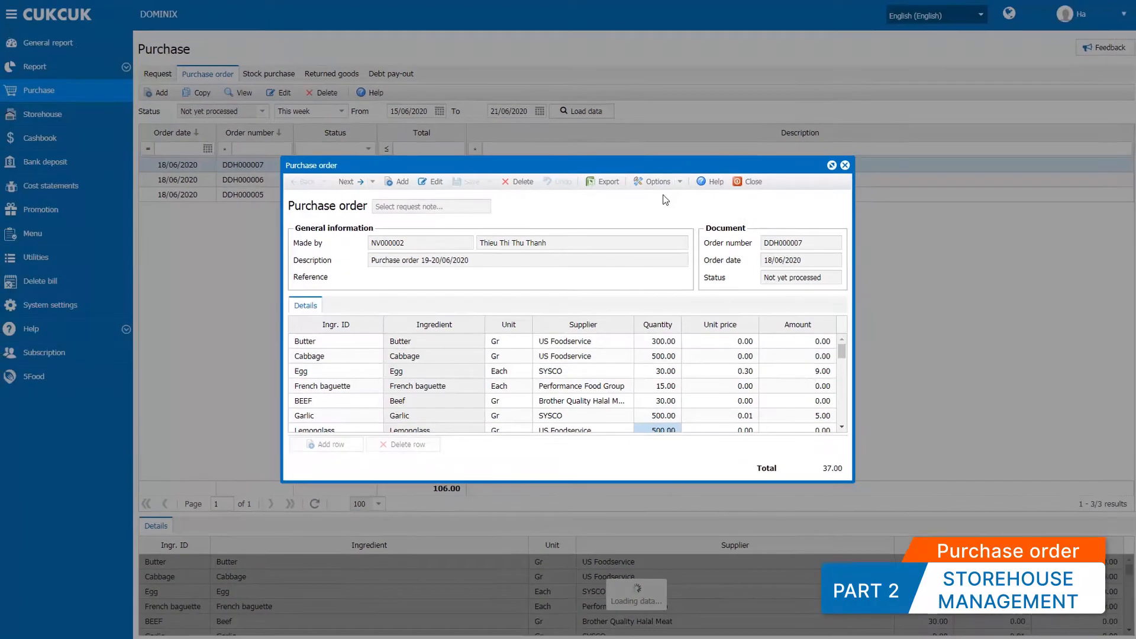
left_click(750, 182)
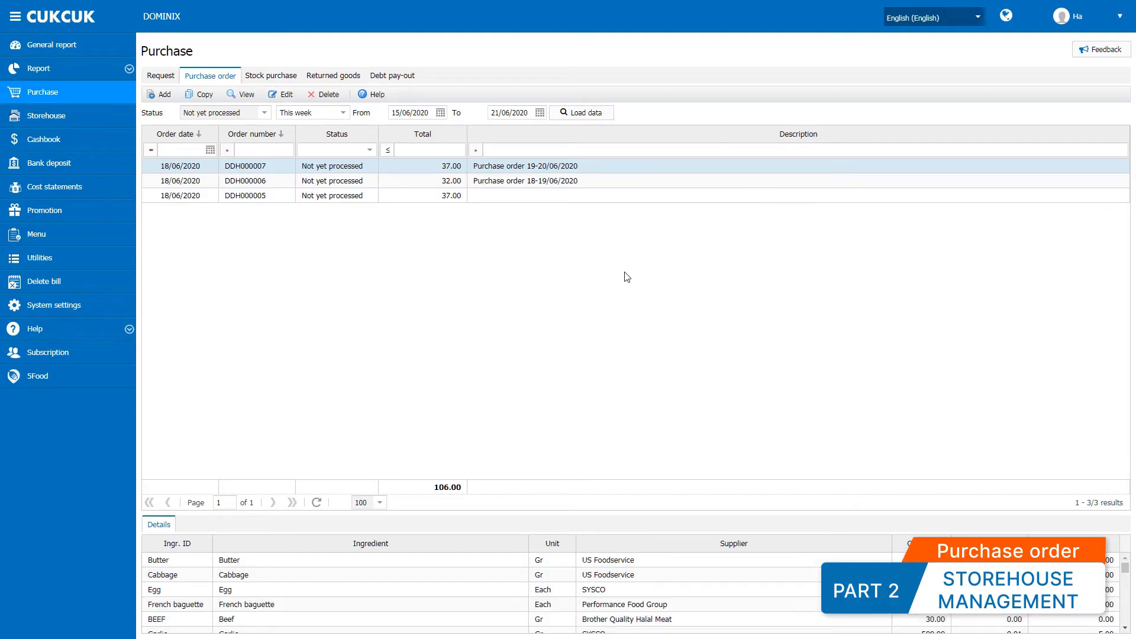
View the stock order by supplier for "Purchase order 19-20/06/2020" and look through the ingredients grouped under each supplier.
right_click(355, 172)
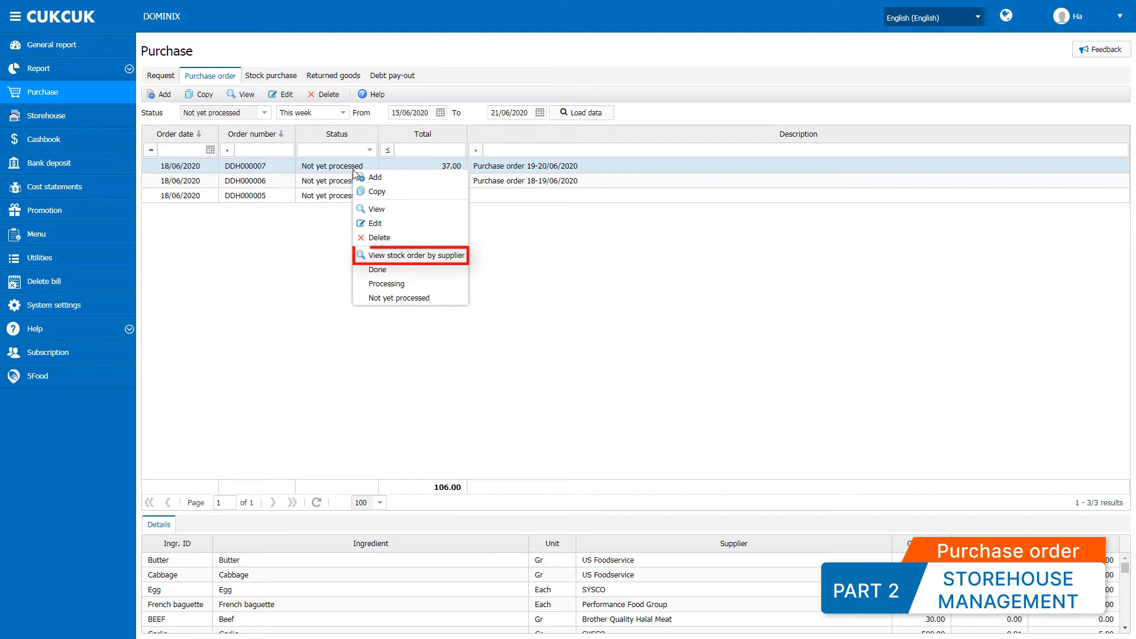
left_click(387, 256)
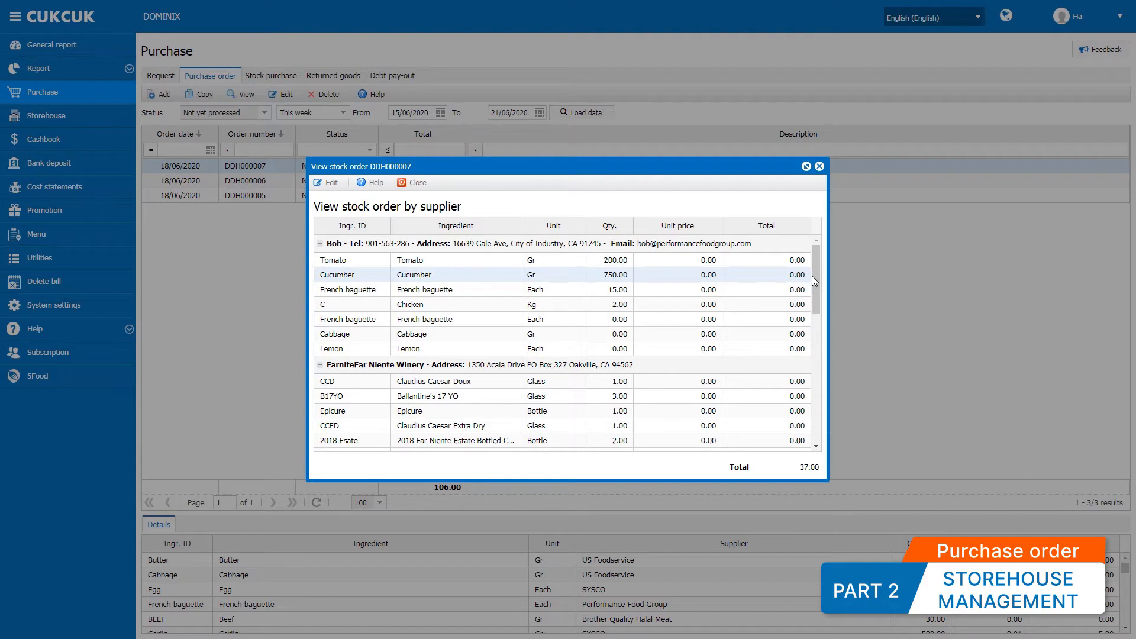
left_click_drag(815, 280, 818, 252)
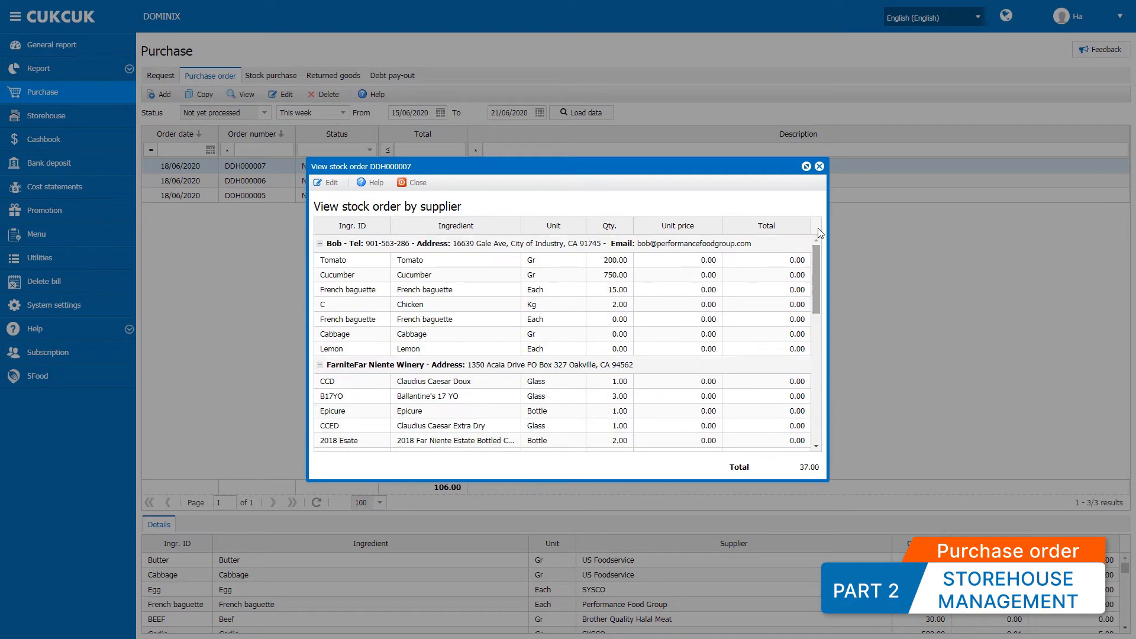
Close the view of the order by supplier and start a new stock purchase note.
left_click(819, 167)
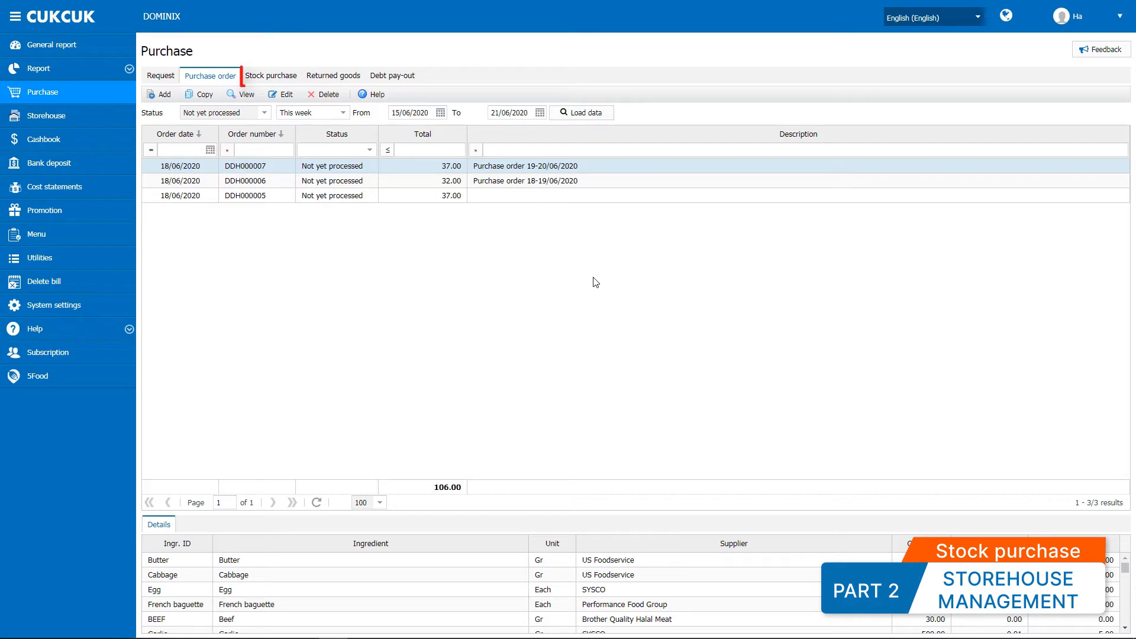
left_click(271, 75)
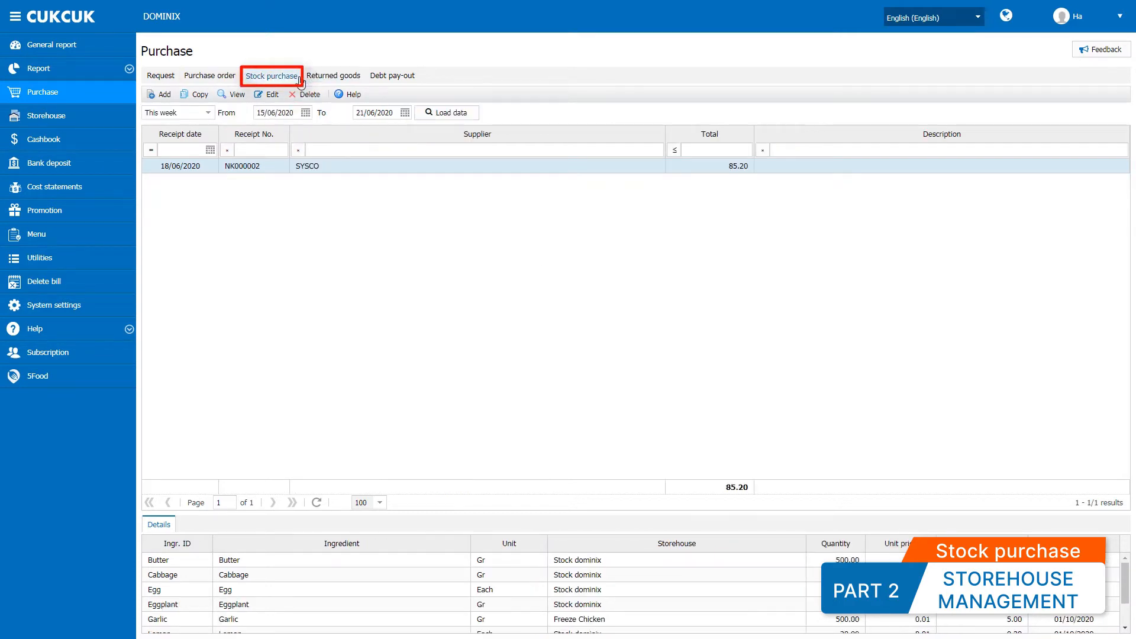
left_click(160, 94)
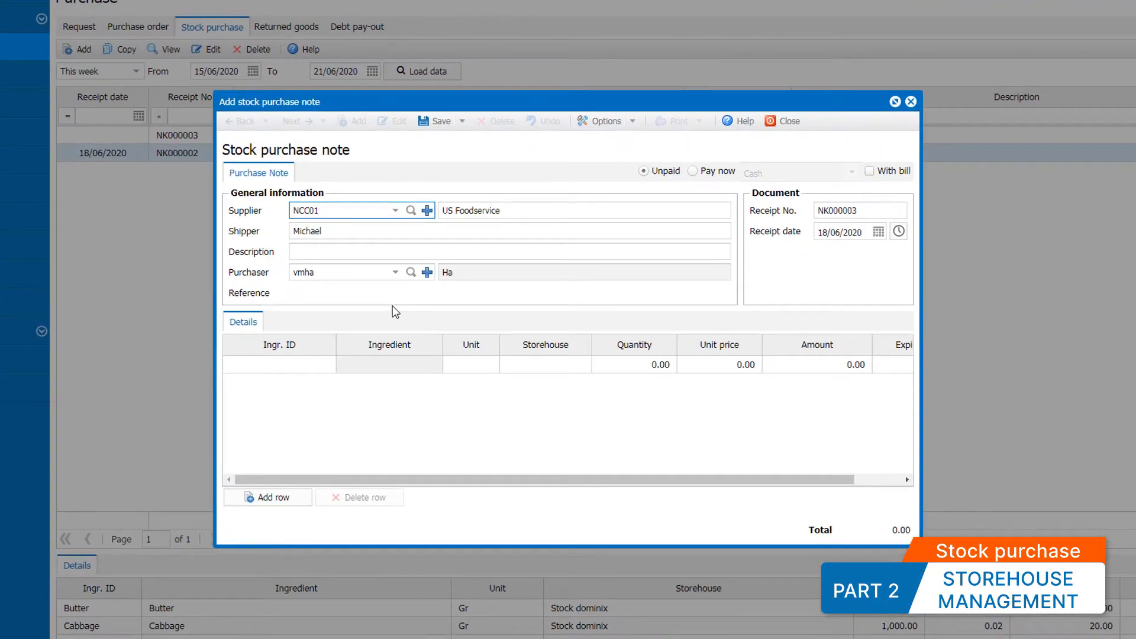
Add Butter, Cabbage, Cucumber, Eggplant and Garlic as ingredient rows in the US Foodservice stock purchase note.
left_click(284, 364)
left_click(317, 363)
scroll(338, 403, "down", 2)
left_click(336, 345)
left_click(336, 381)
scroll(343, 381, "down", 2)
scroll(337, 367, "down", 2)
left_click(336, 345)
left_click(335, 381)
scroll(342, 386, "down", 3)
left_click(336, 327)
left_click(714, 444)
Set quantities and unit prices: Butter 500 at 0.02, Cabbage 1,200 at 0.01, Cucumber 1,000 at 0.02, Eggplant 800 at 0.03, Garlic 1,000 at 0.01.
left_click(655, 363)
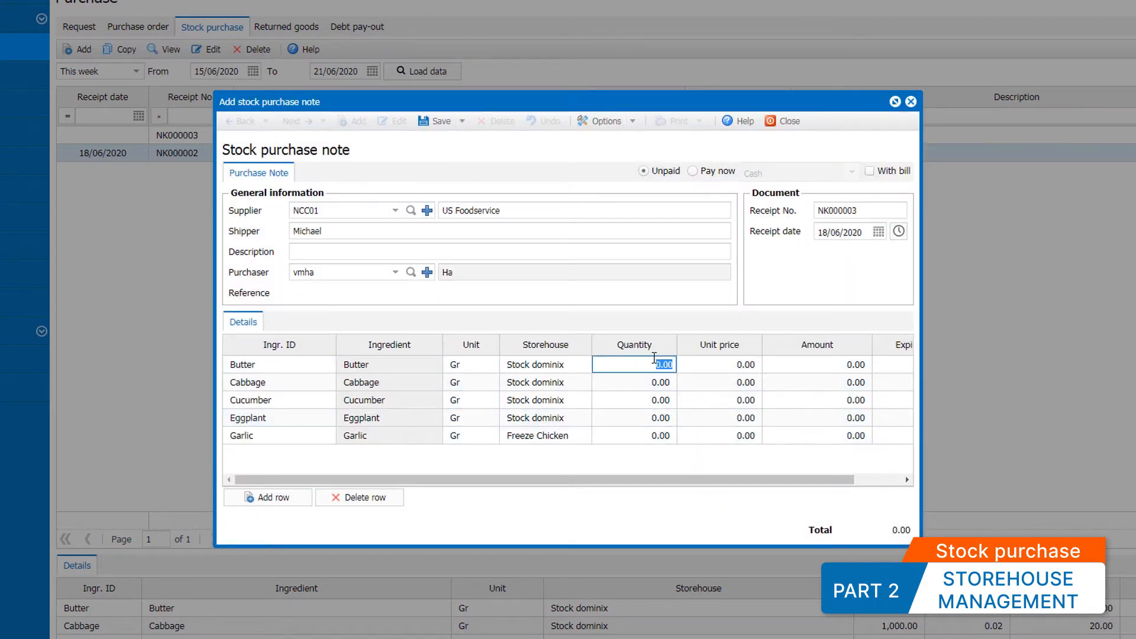
type("500")
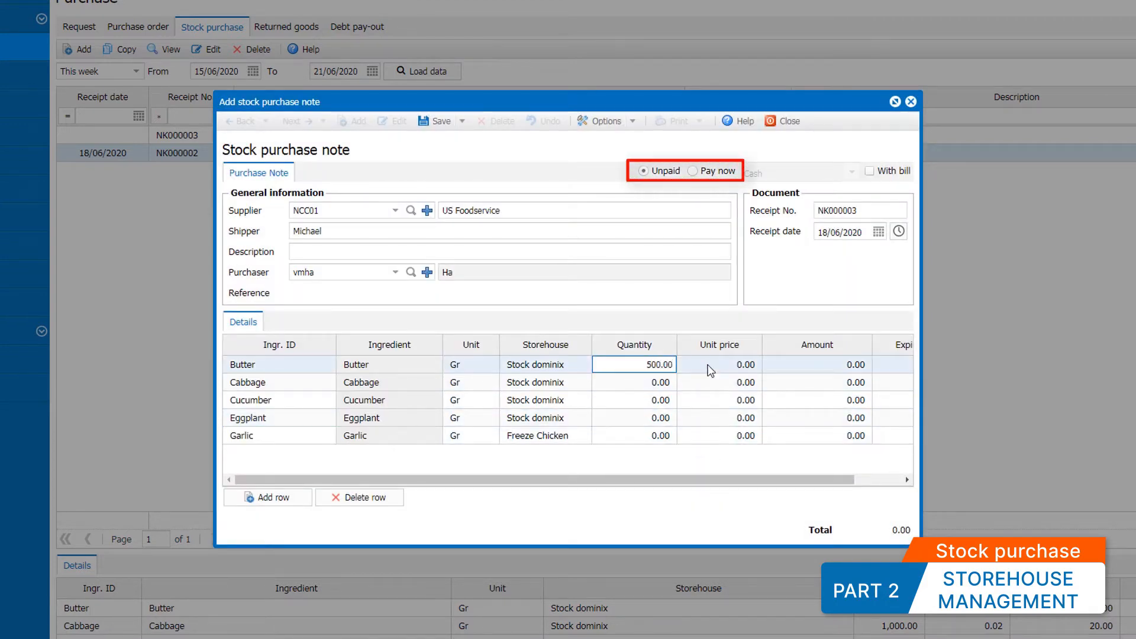
key("Tab")
type("02")
left_click(661, 383)
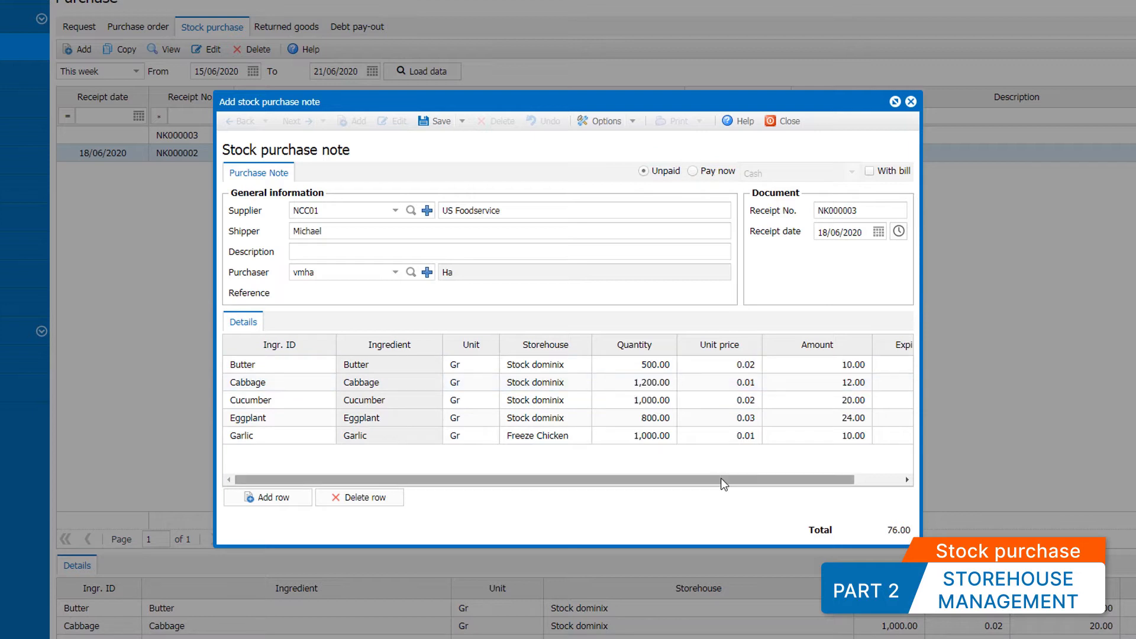
Set the expiry date to 16/10/2020 for Butter, Cabbage, Cucumber and Eggplant, and to 31/10/2020 for Garlic.
left_click_drag(721, 478, 789, 483)
left_click(876, 364)
type("16/10/2020")
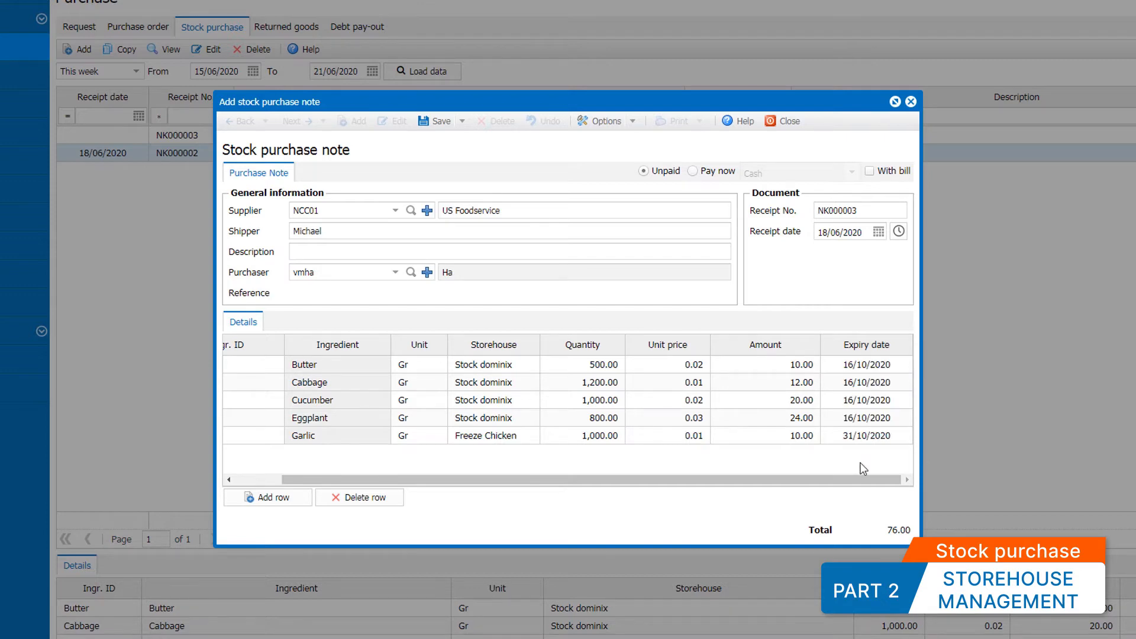
left_click_drag(863, 479, 816, 479)
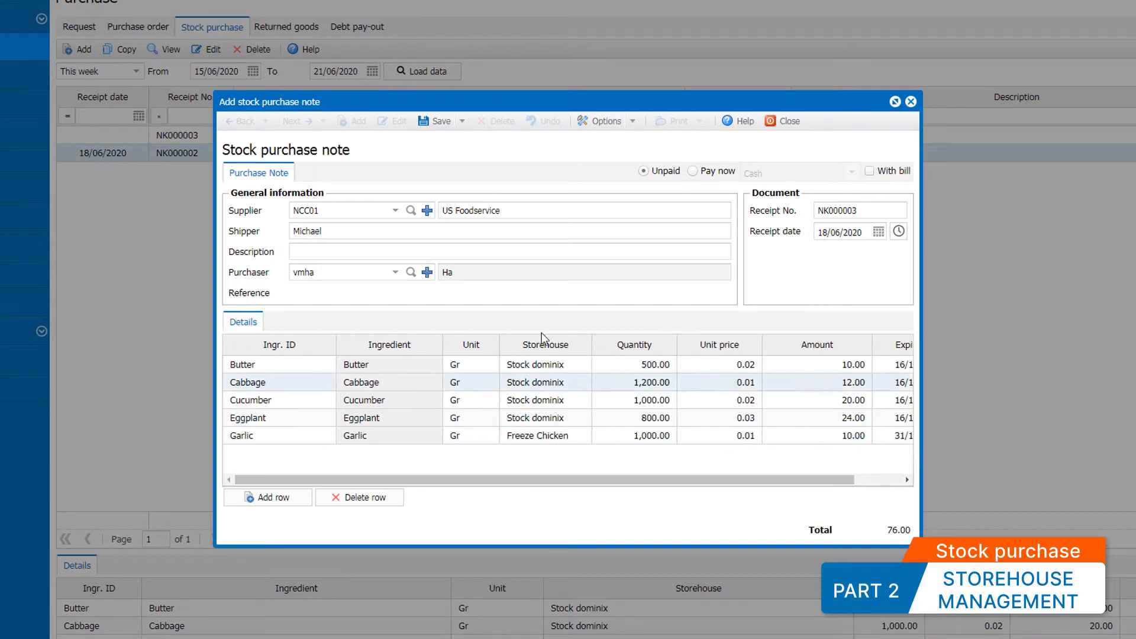
Describe the unpaid stock purchase note as "Stock purchase 18/06/2020", and save and close it.
left_click(448, 253)
type("Stock purchase 18/06/2020")
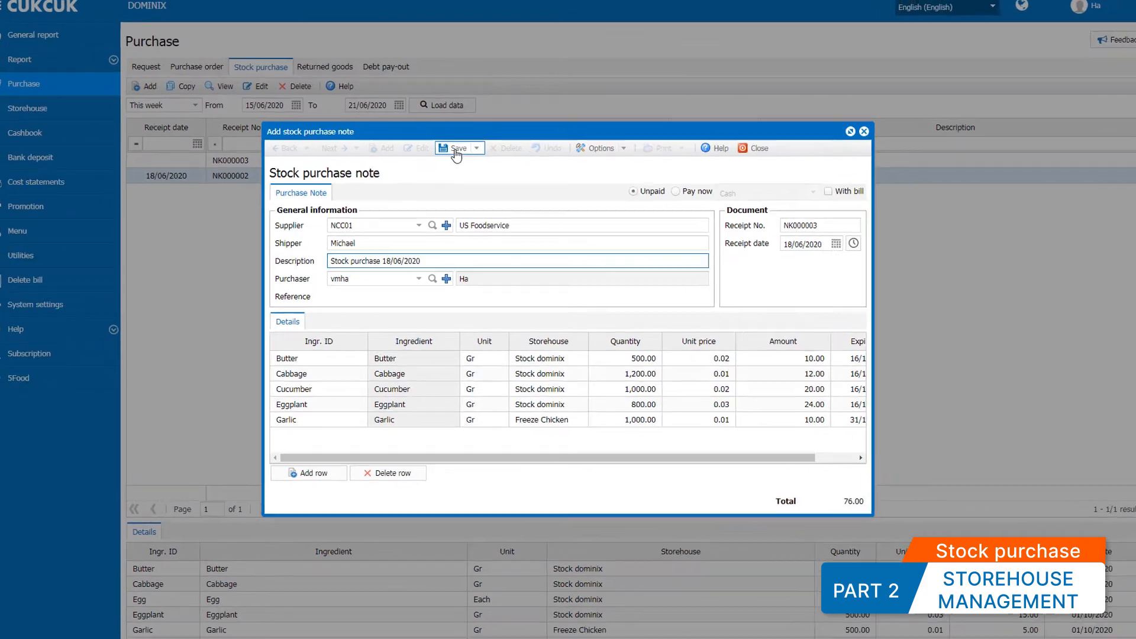
left_click(441, 121)
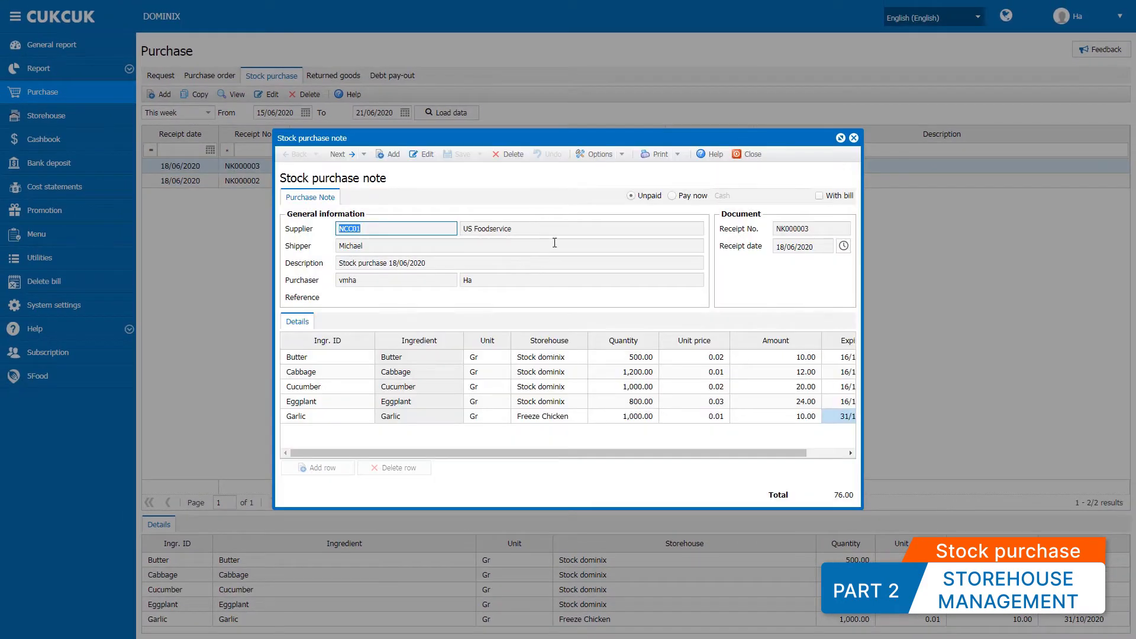
left_click(758, 154)
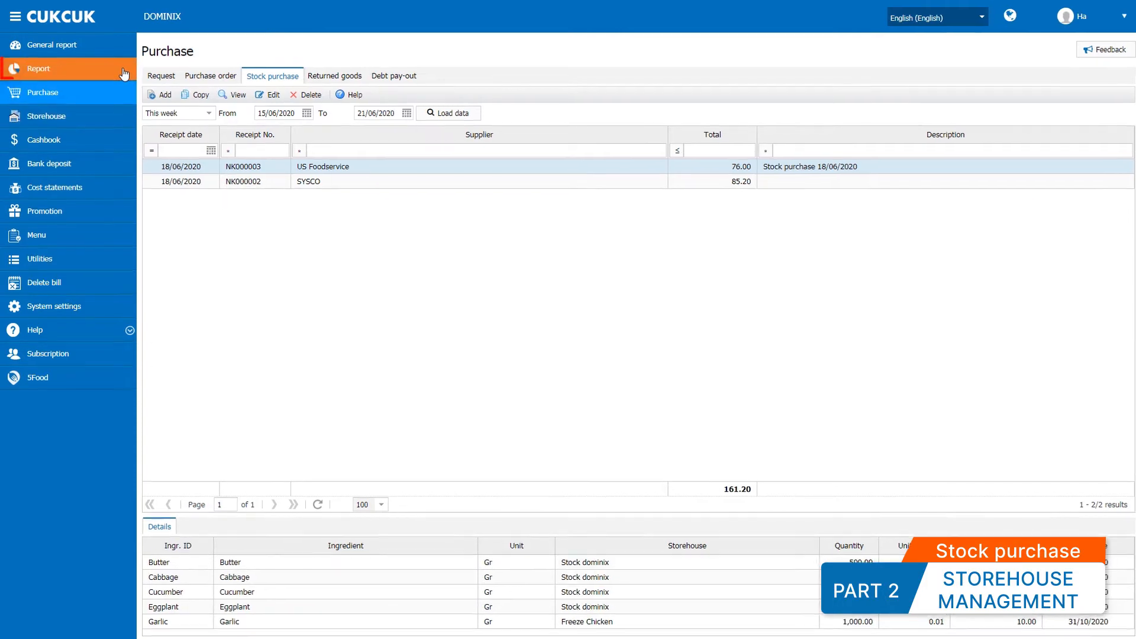
Generate the Supplier debt report for this month.
left_click(71, 68)
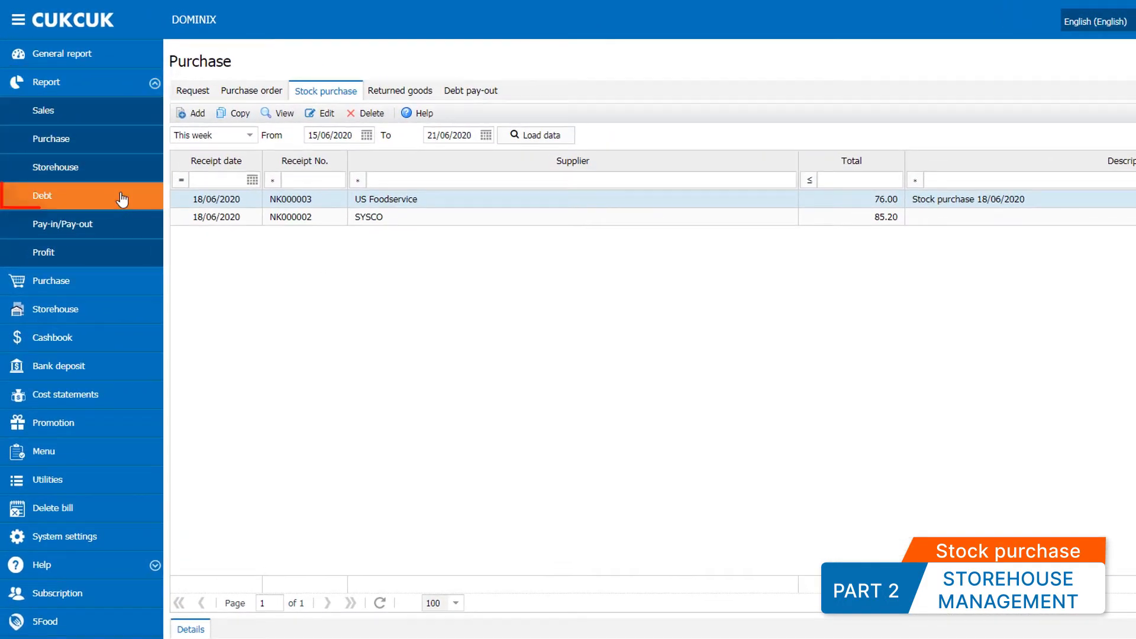
left_click(121, 195)
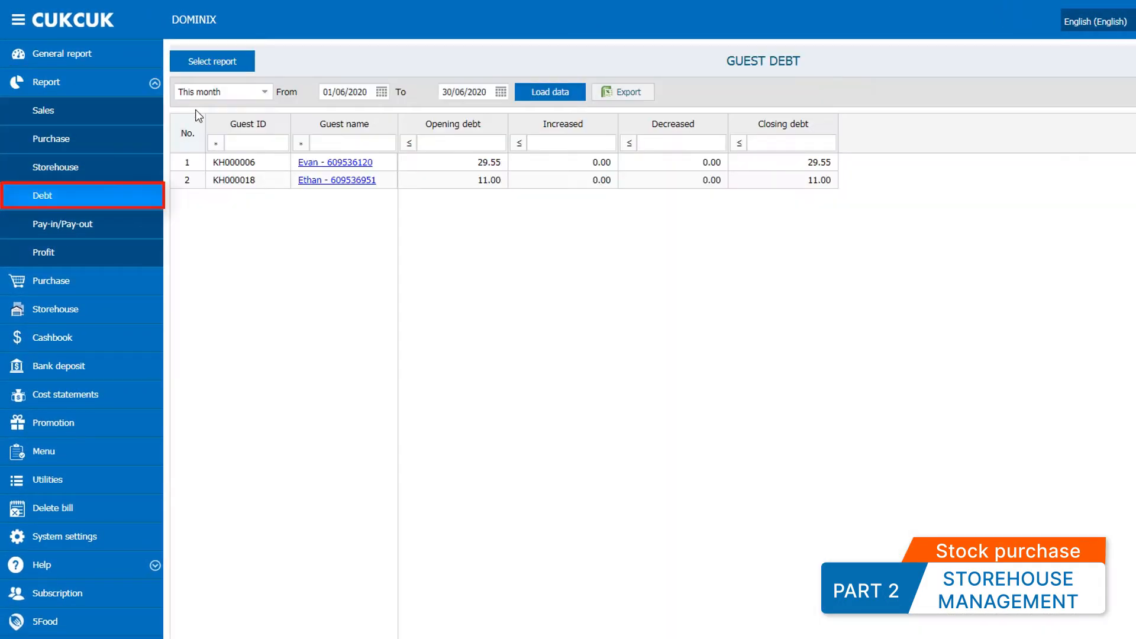
left_click(217, 68)
left_click(447, 93)
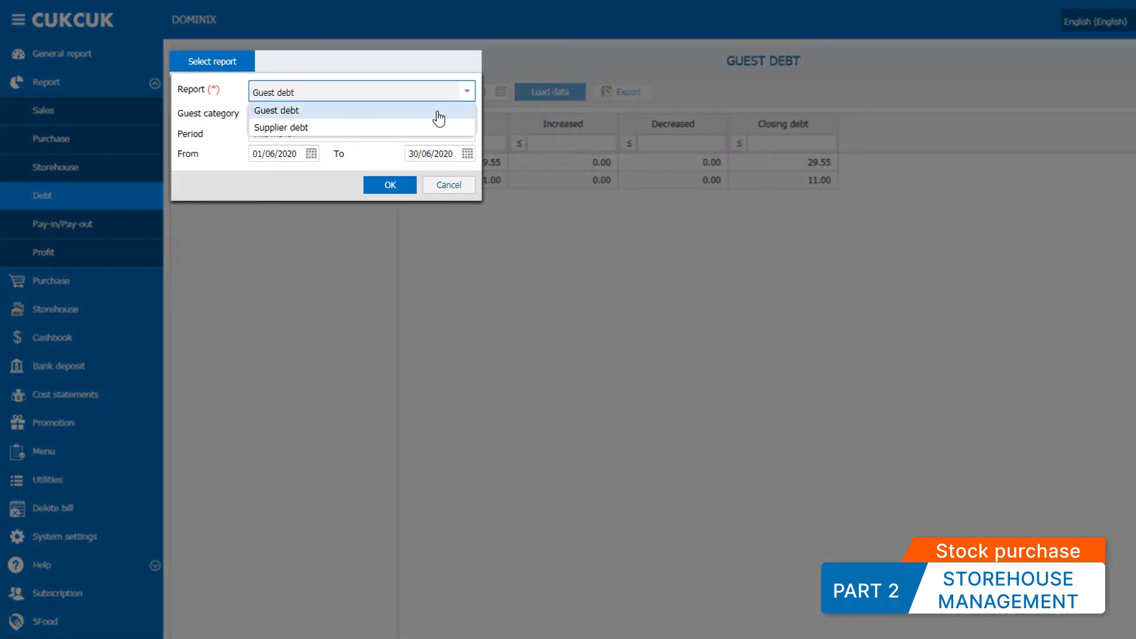
left_click(467, 125)
left_click(468, 116)
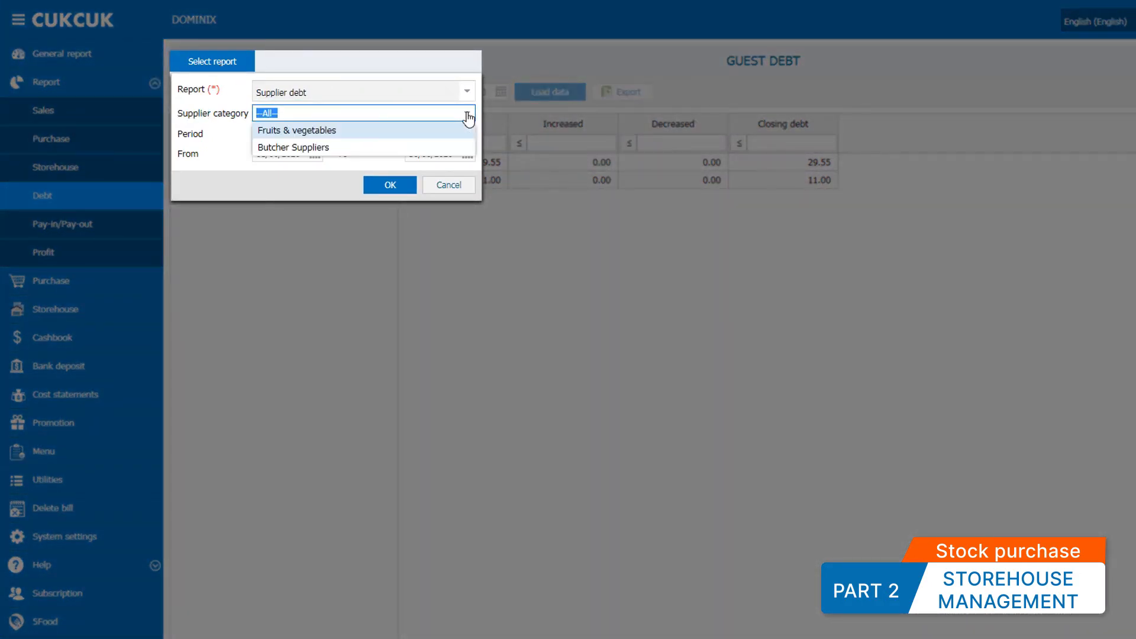
left_click(459, 134)
left_click(392, 185)
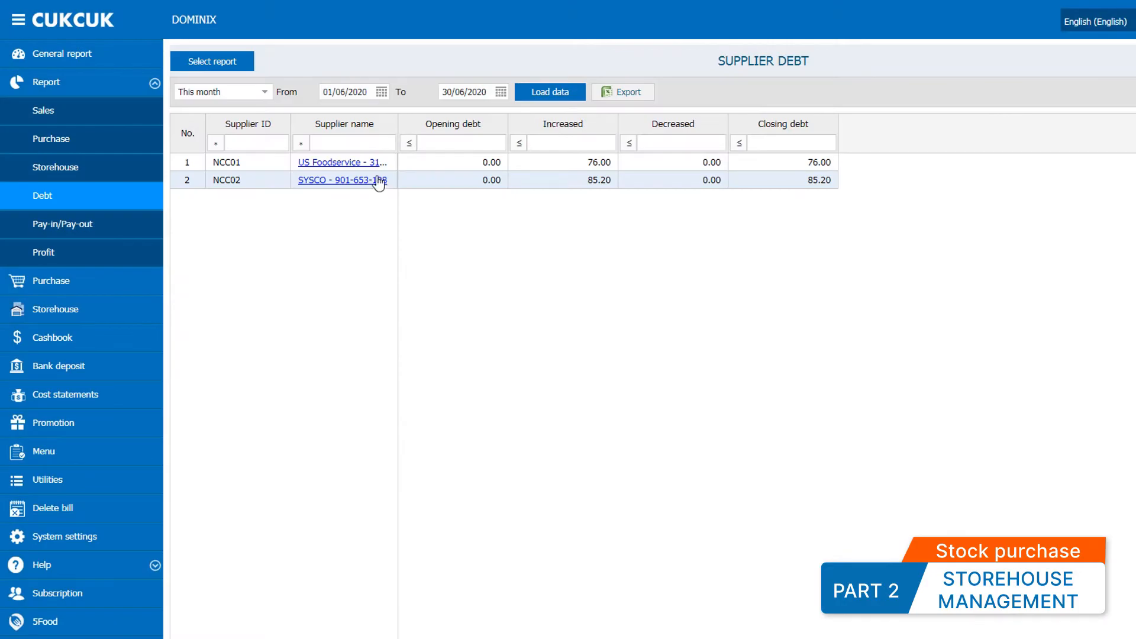
Open the detailed debts of US Foodservice and look through the increased, decreased and payable amounts.
left_click(373, 170)
mouse_move(594, 464)
left_mouse_down()
mouse_move(708, 465)
mouse_move(594, 465)
left_mouse_up()
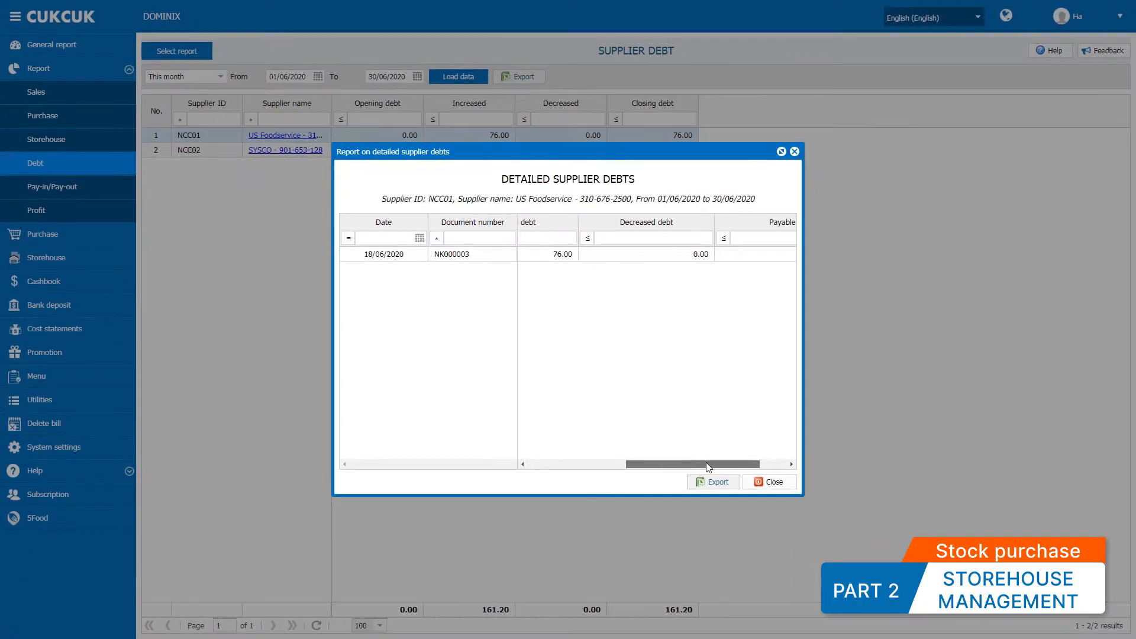
left_click(591, 256)
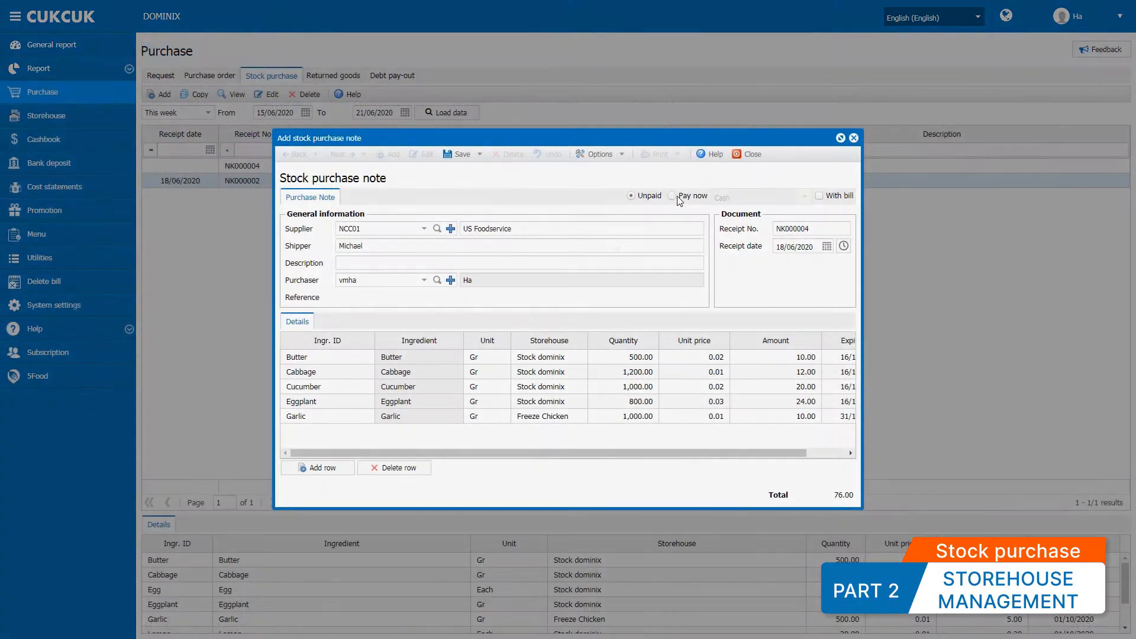
Set the new US Foodservice stock purchase note to Pay now by Cash, and save and close it.
left_click(672, 196)
left_click(805, 196)
left_click(803, 190)
left_click(444, 121)
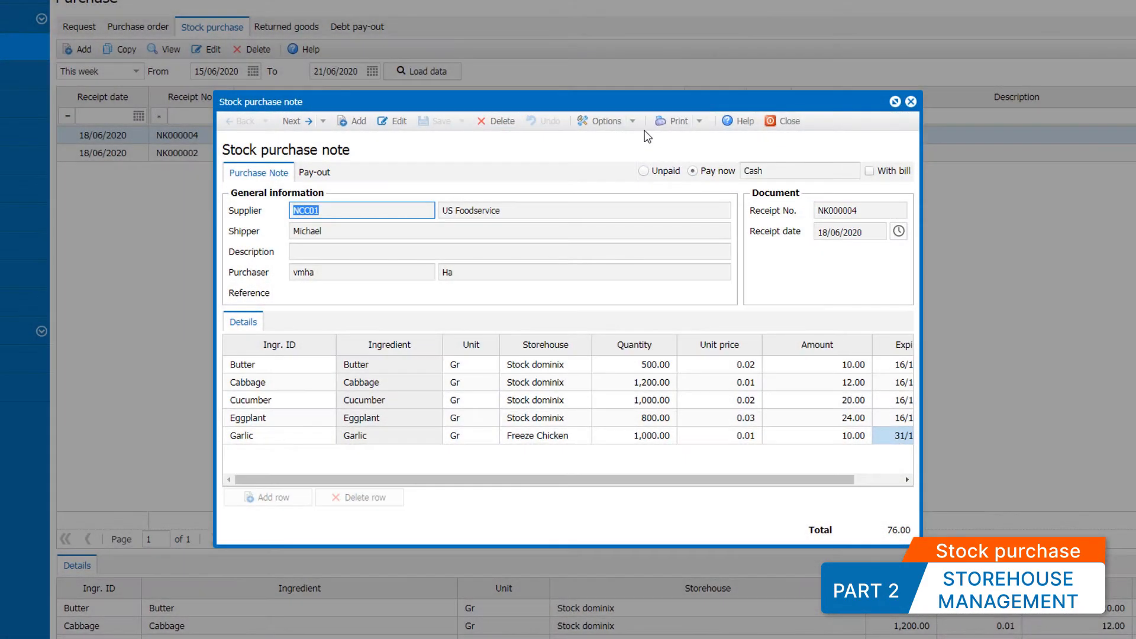
left_click(788, 121)
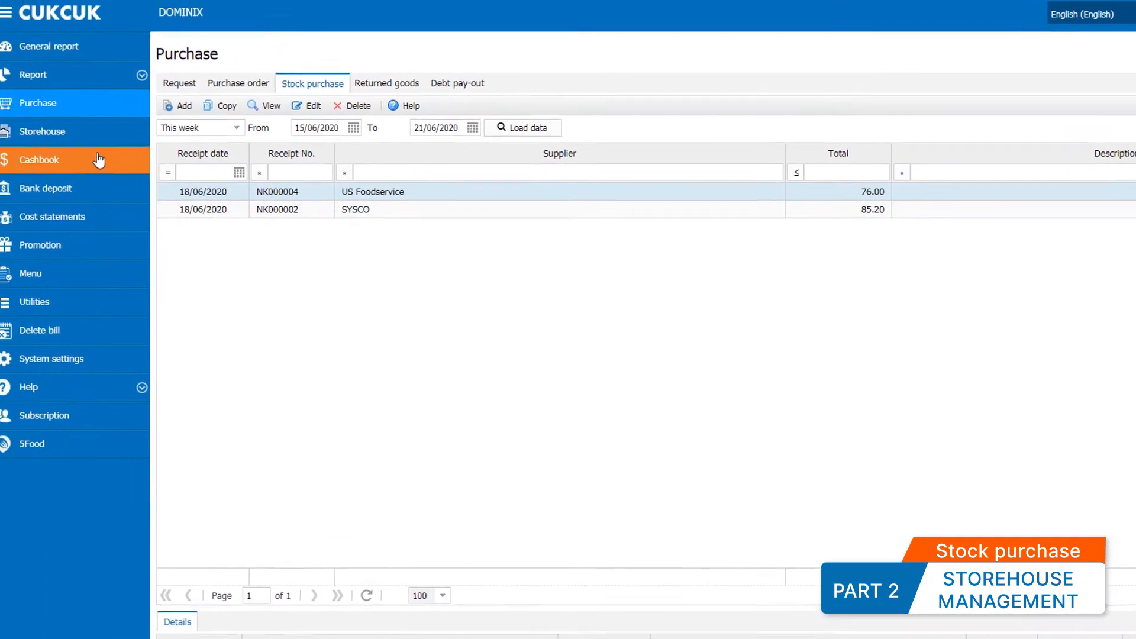
View this month's cash statements in the Cashbook and examine the listed pay-in and pay-out entries.
left_click(99, 160)
left_click(360, 87)
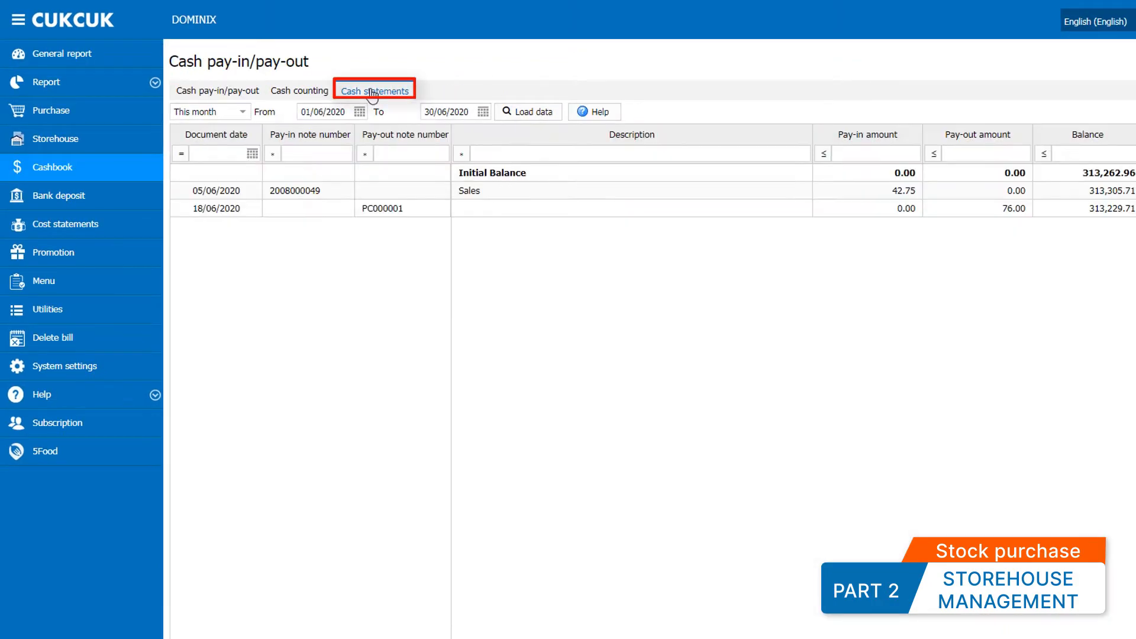
left_click(512, 191)
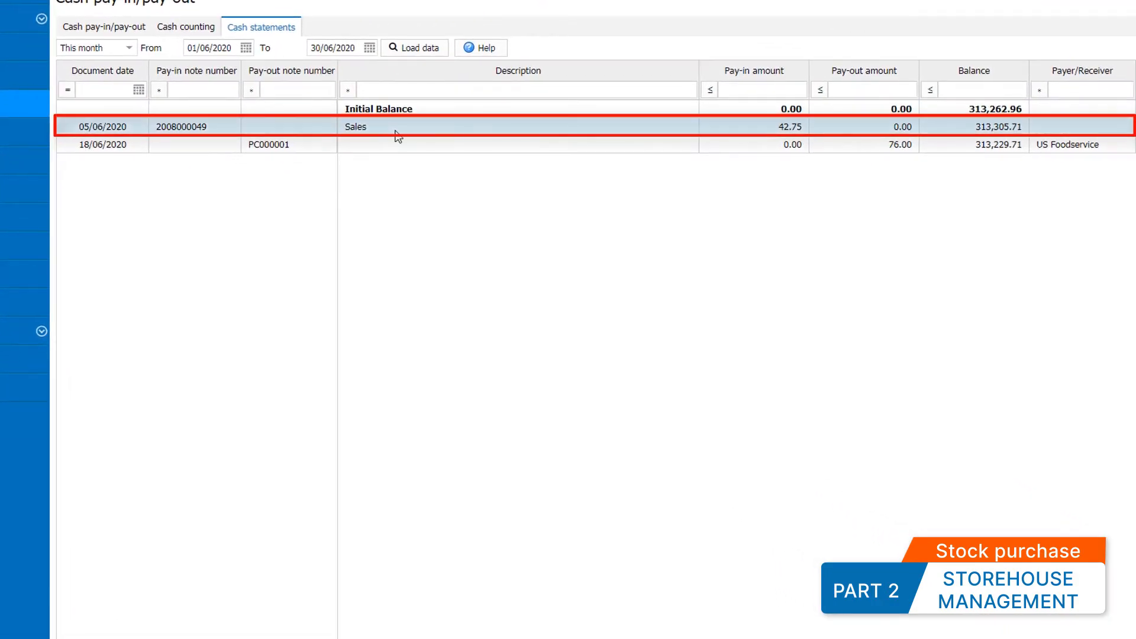
Set the payment method of the US Foodservice stock purchase note to Bank deposit, and save and close it.
left_click(805, 197)
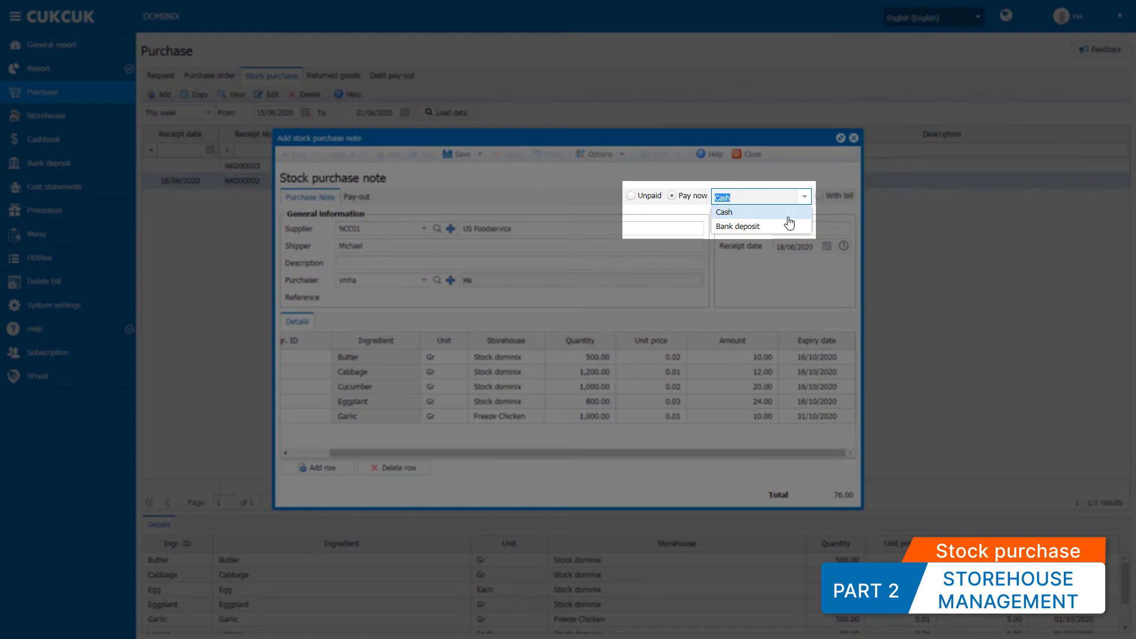
left_click(791, 227)
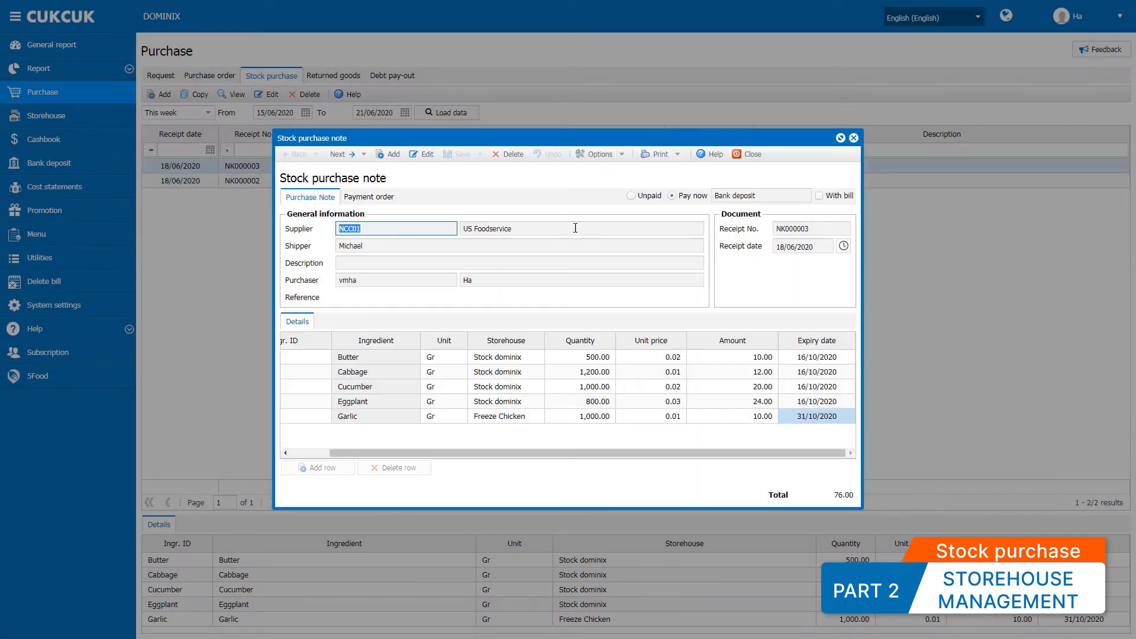
left_click(747, 156)
View this month's bank statements, and open the US Foodservice stock receipt in the Storehouse to review its details.
left_click(89, 164)
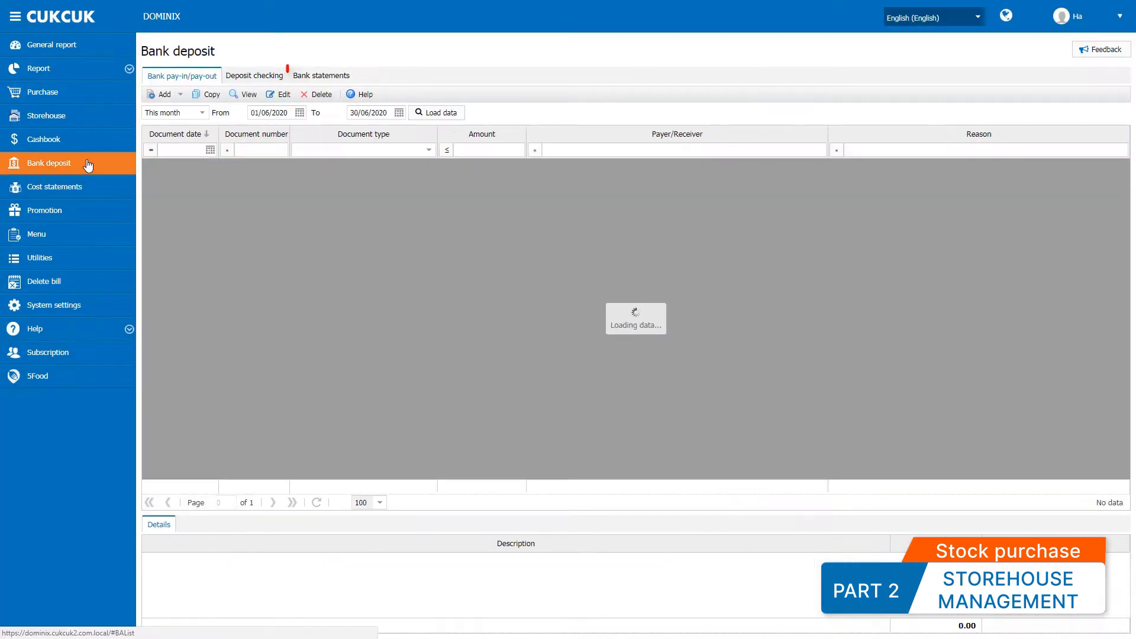
left_click(314, 77)
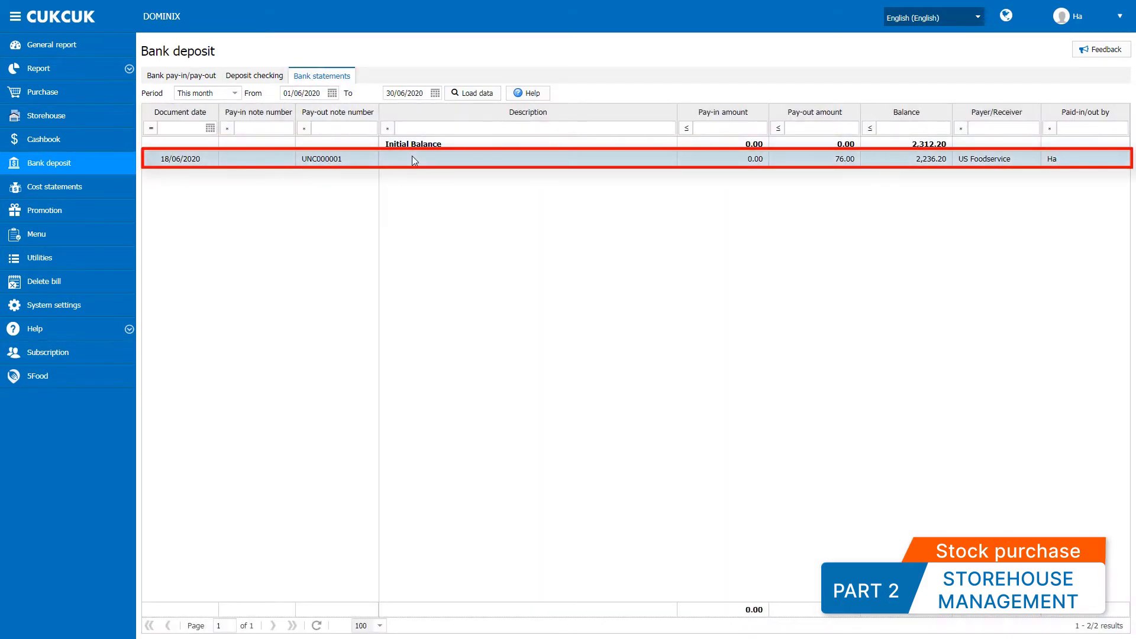
left_click(92, 120)
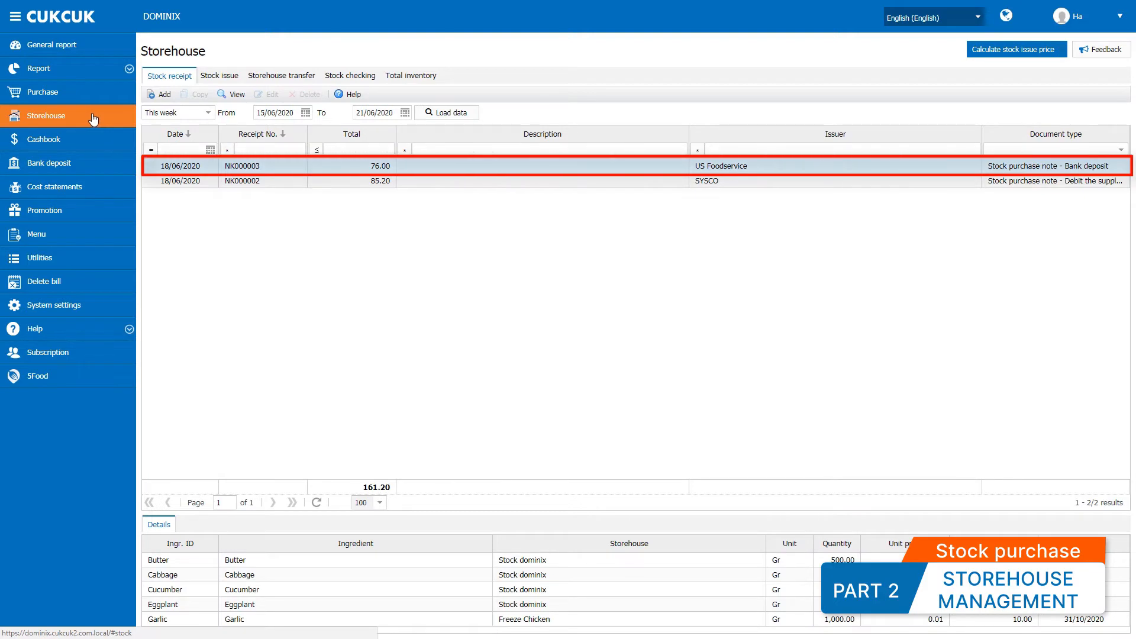
double_click(465, 167)
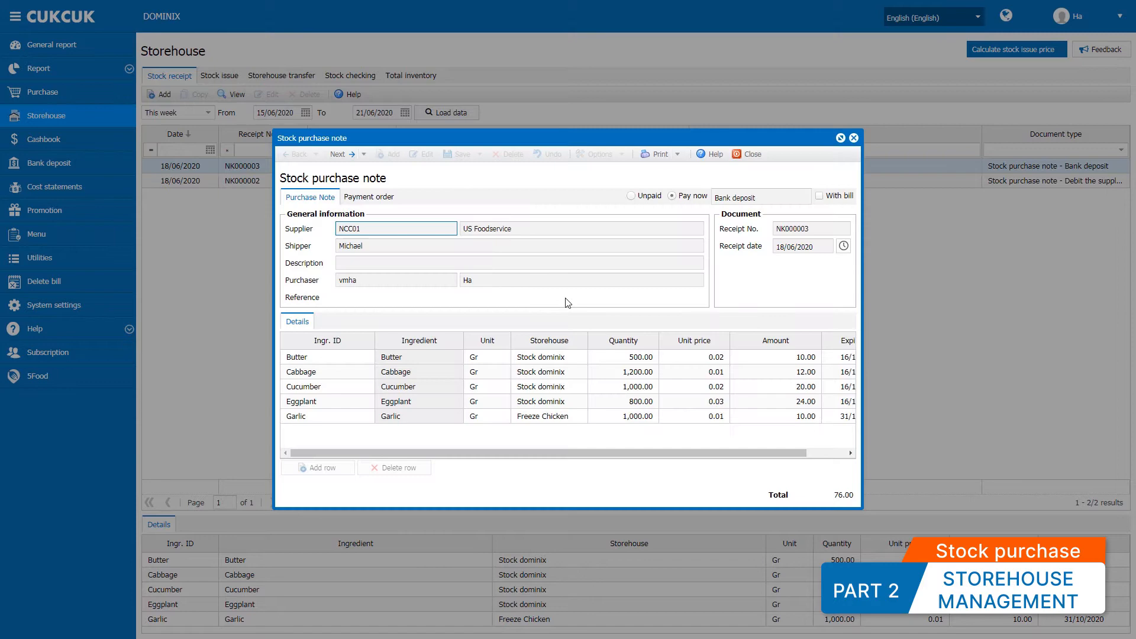
left_click_drag(685, 453, 645, 450)
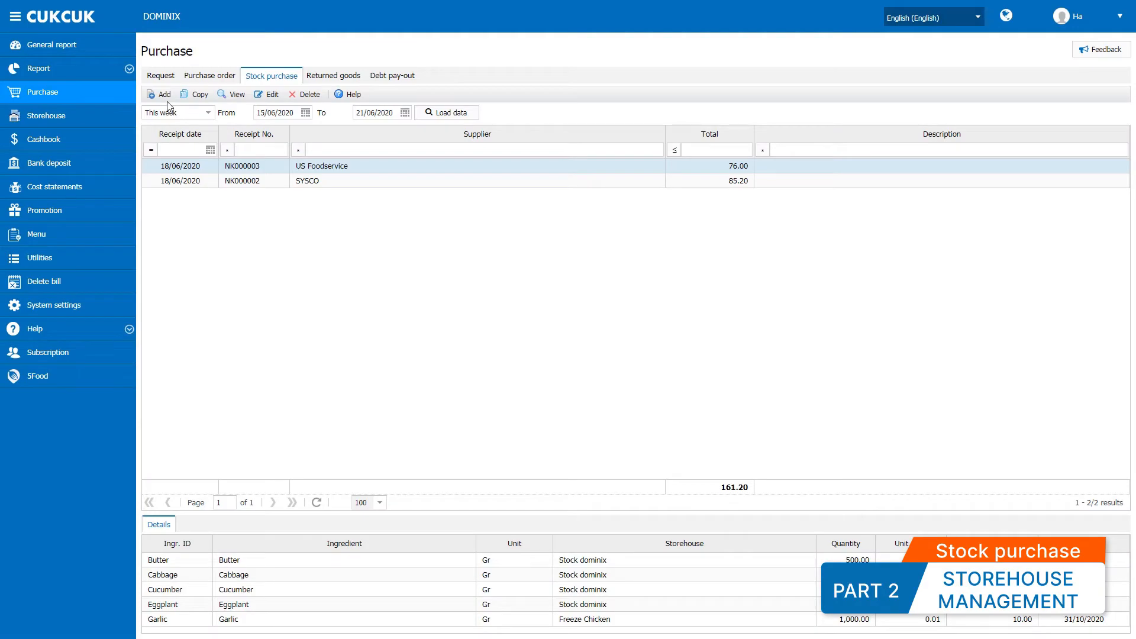
Start a new stock purchase note and choose to generate it from a stock order.
left_click(164, 94)
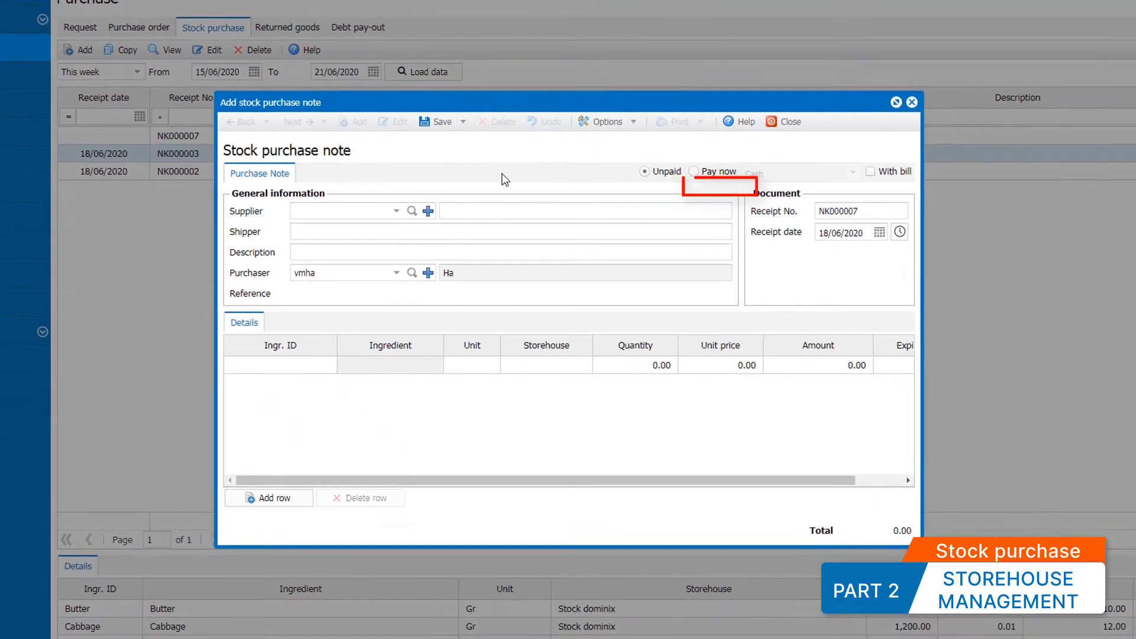
left_click(633, 121)
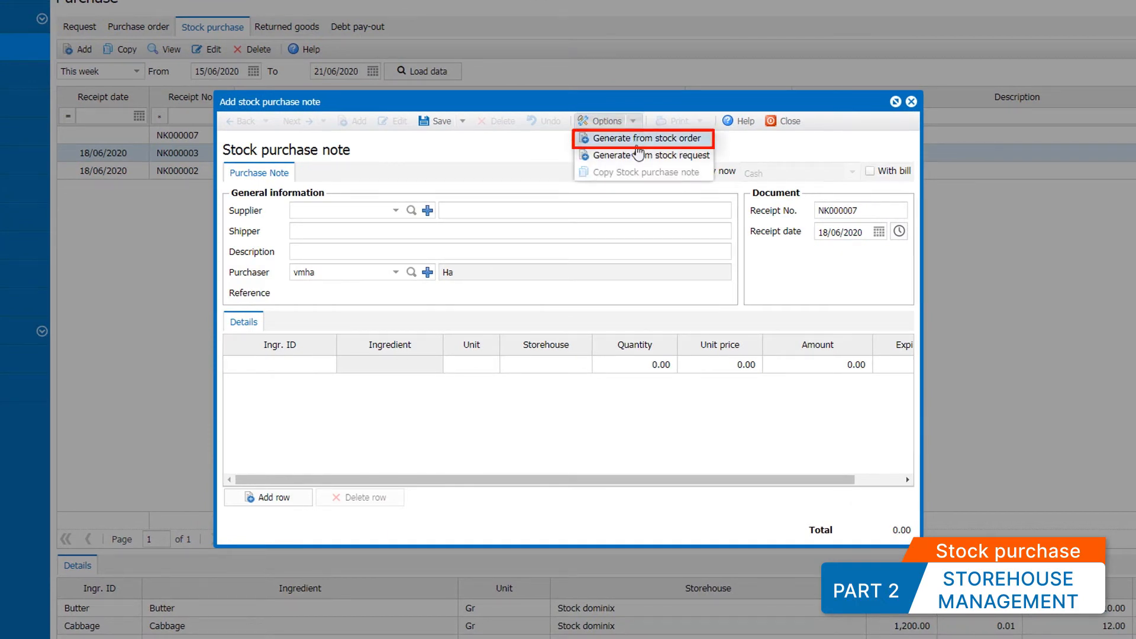
left_click(638, 145)
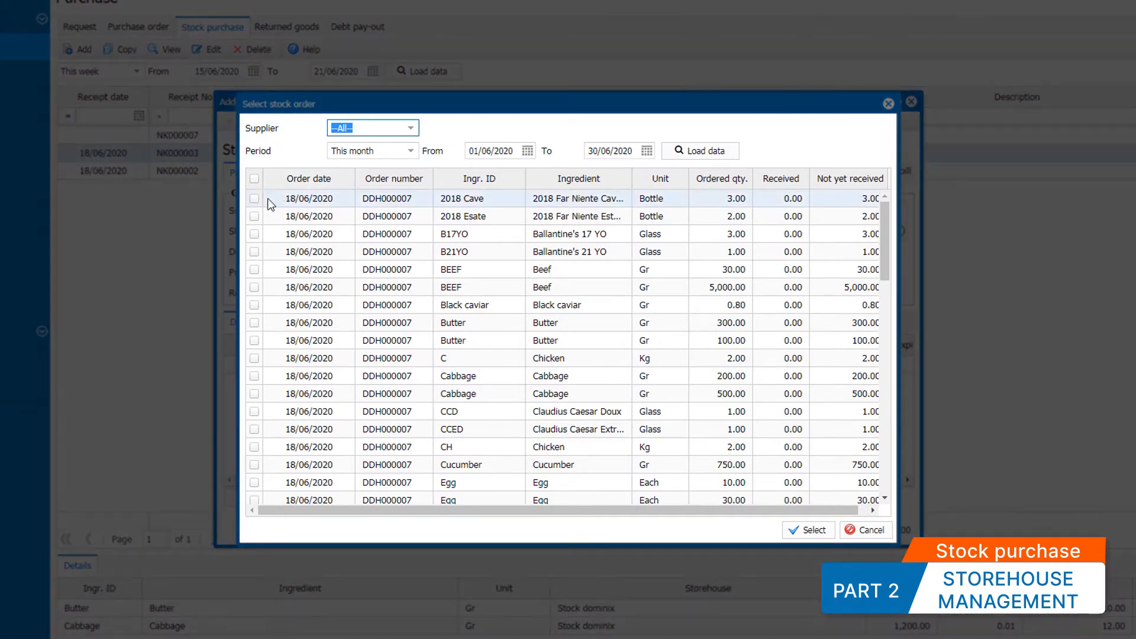
Load today's stock orders and bring the 2018 Cave, 2018 Esate, B17YO and B21YO lines into the stock purchase note.
left_click(408, 151)
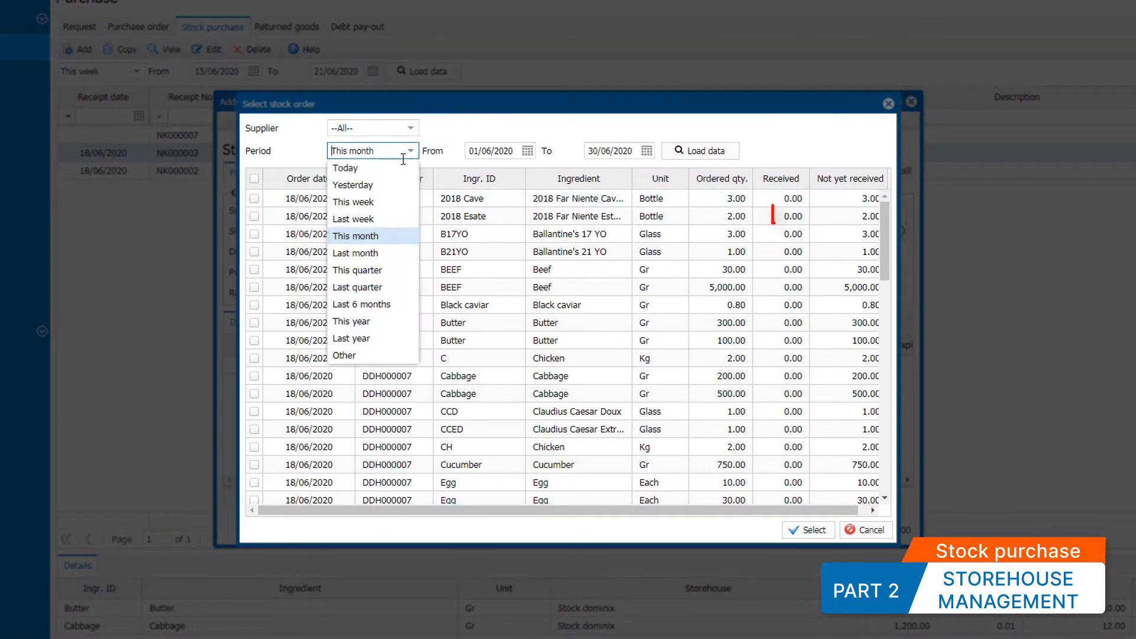
left_click(344, 168)
left_click(684, 152)
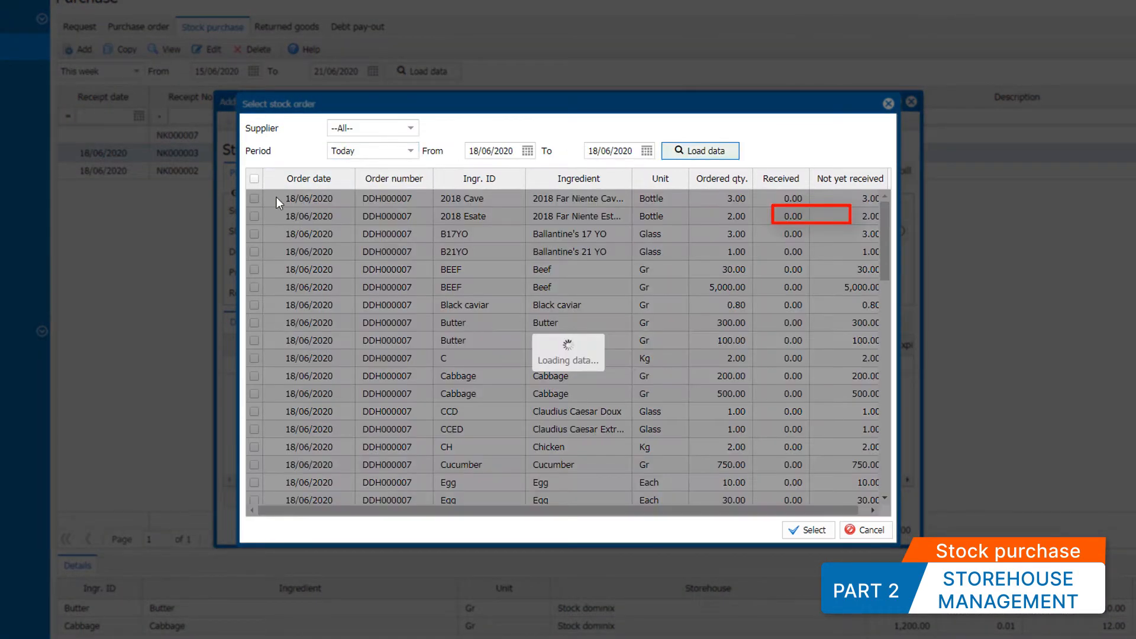
left_click(256, 198)
left_click(254, 216)
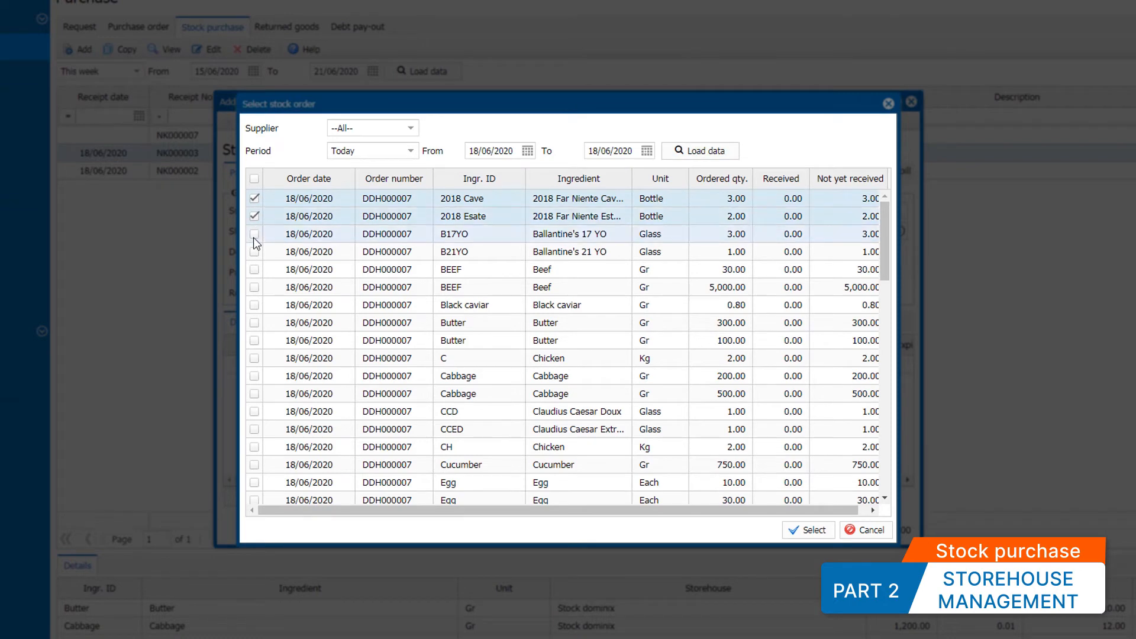
left_click(255, 234)
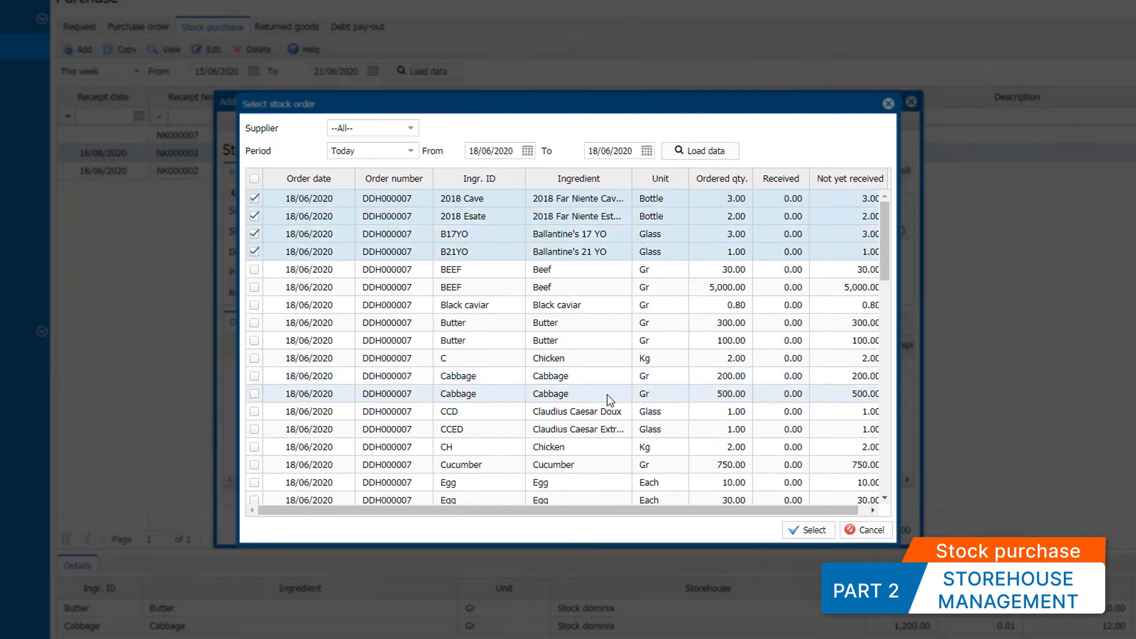
left_click(810, 530)
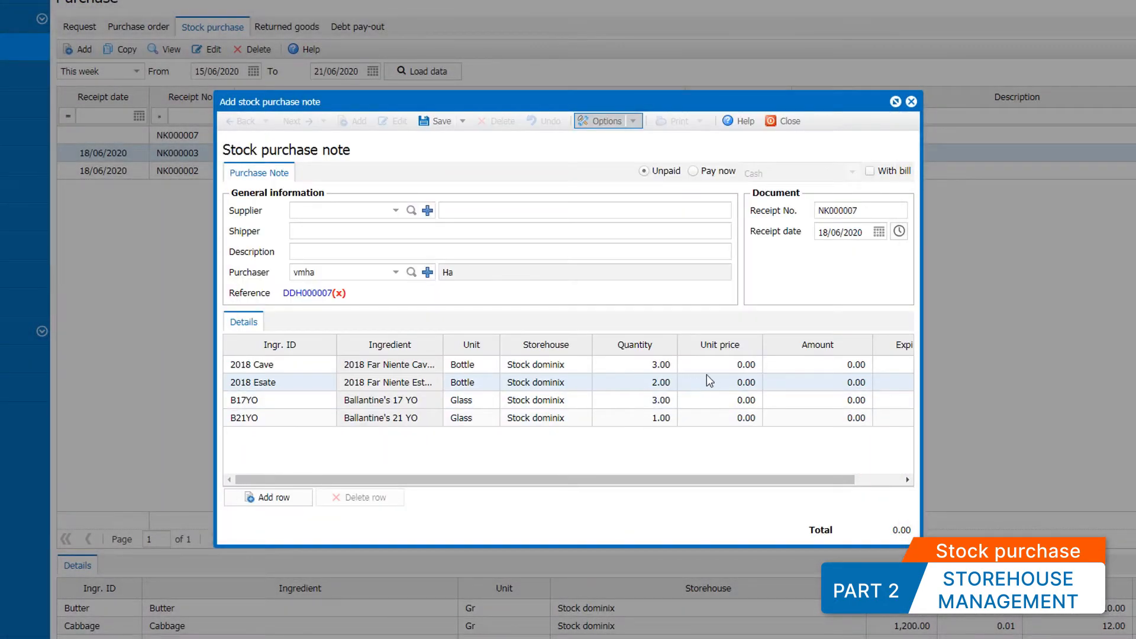
Set the supplier to FarniteFar Niente Winery and the payment to Pay now in cash, and save and close the note.
left_click(722, 365)
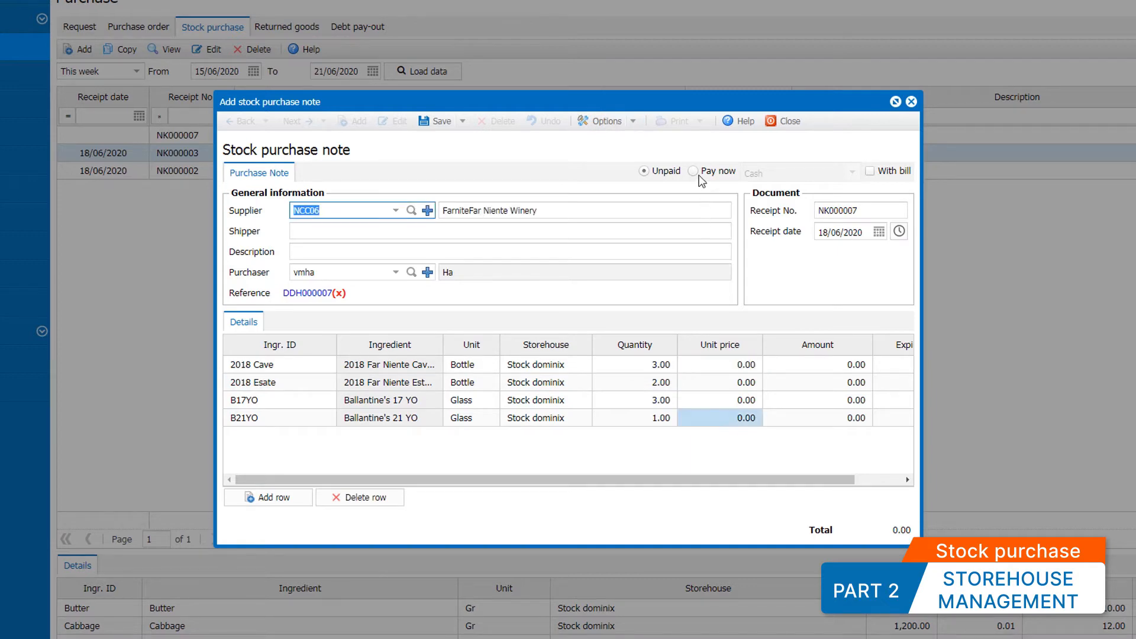
left_click(695, 172)
left_click(441, 127)
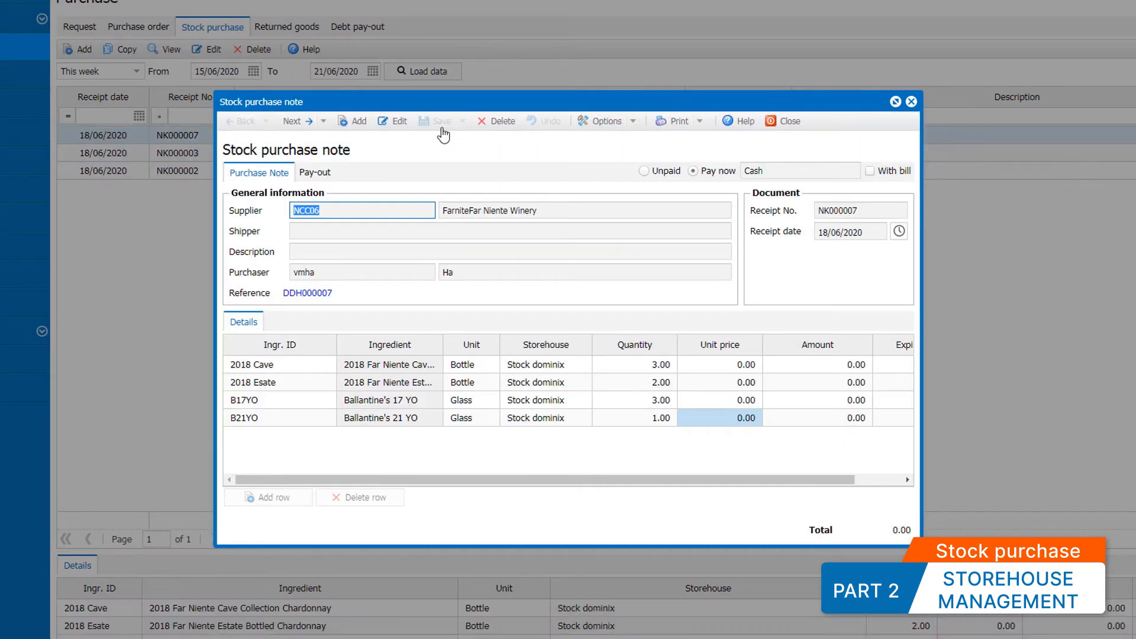
left_click(777, 121)
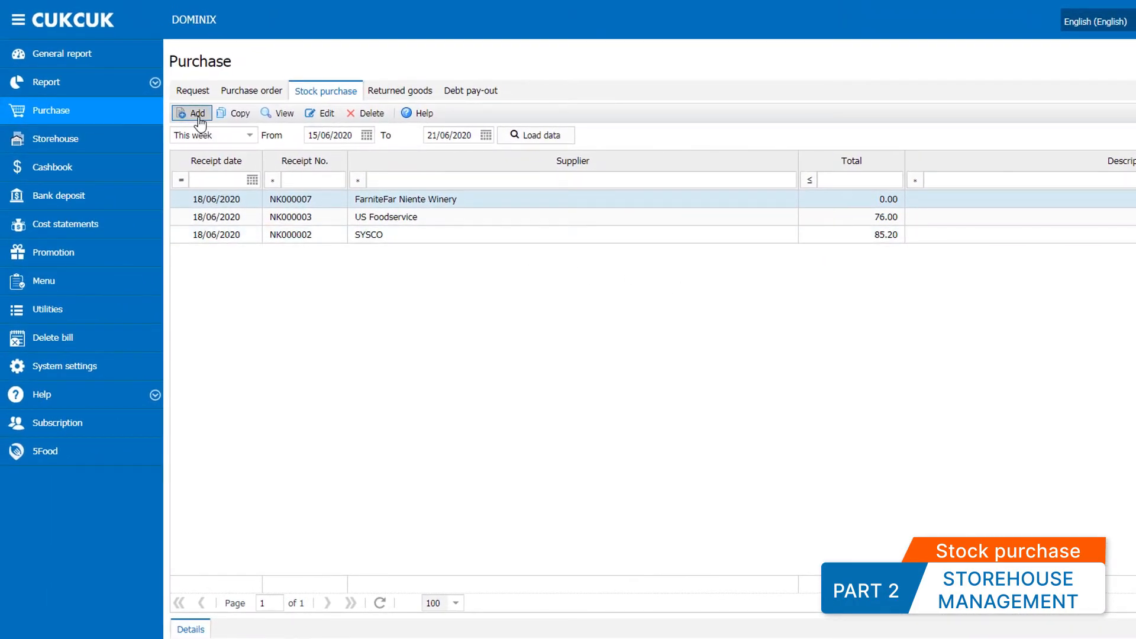
Start a new stock purchase note generated from a stock request, and load the requests for today.
left_click(198, 114)
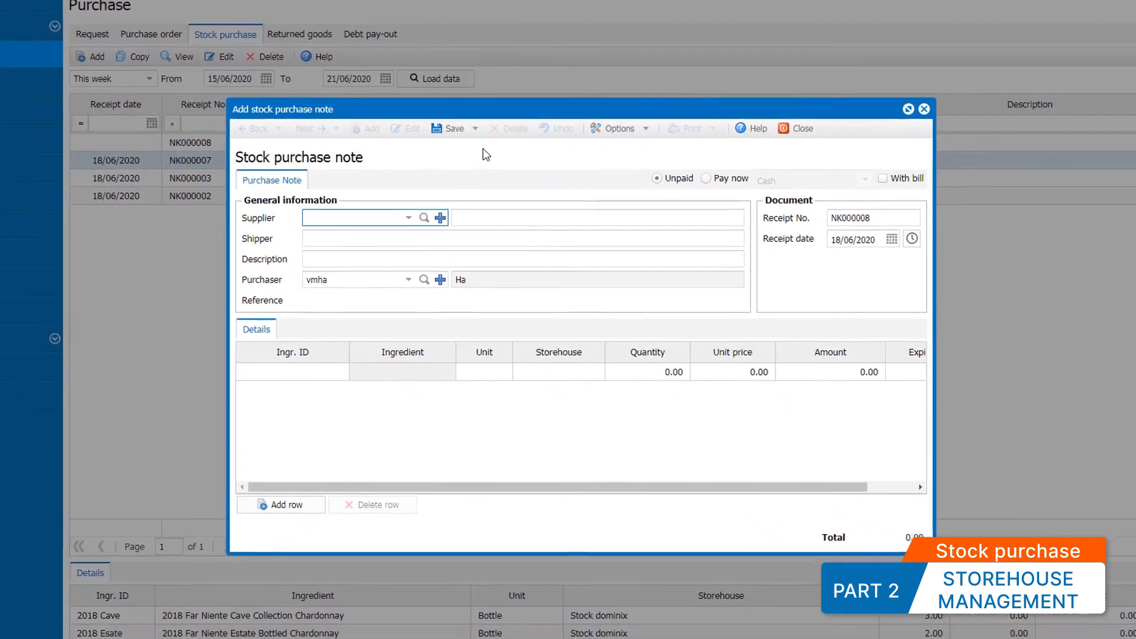
left_click(616, 129)
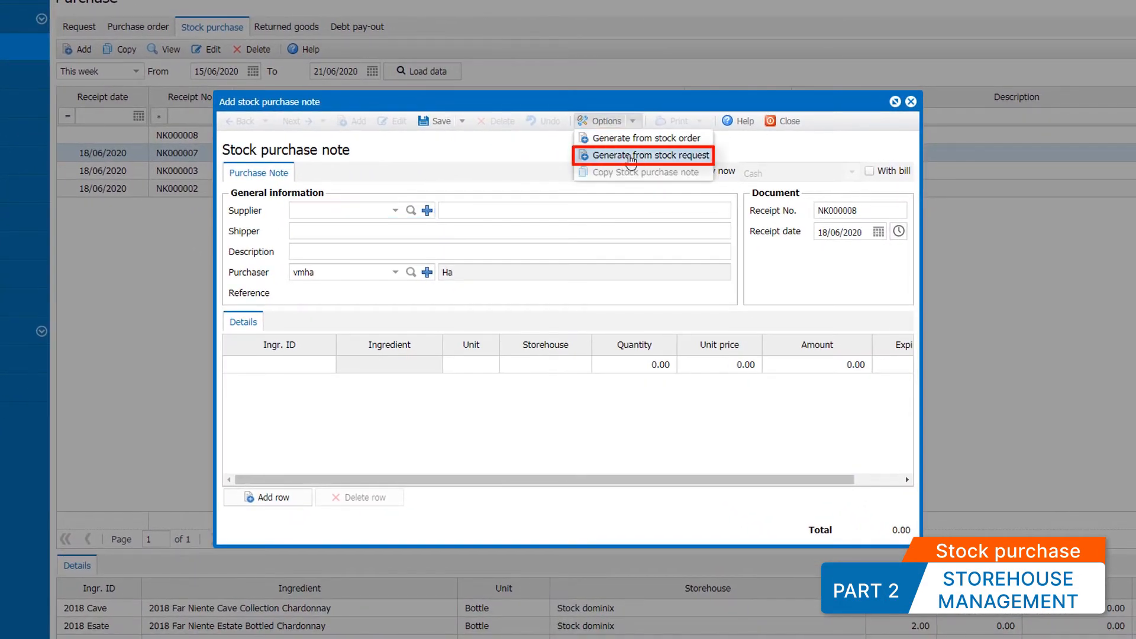
left_click(632, 156)
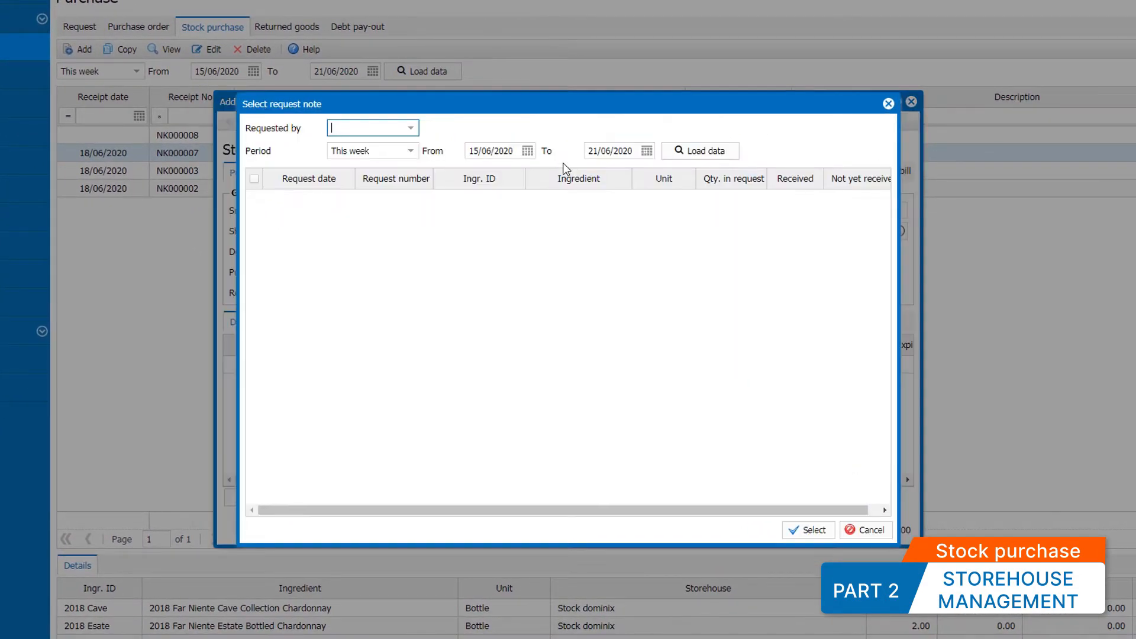
left_click(410, 151)
left_click(361, 169)
left_click(698, 151)
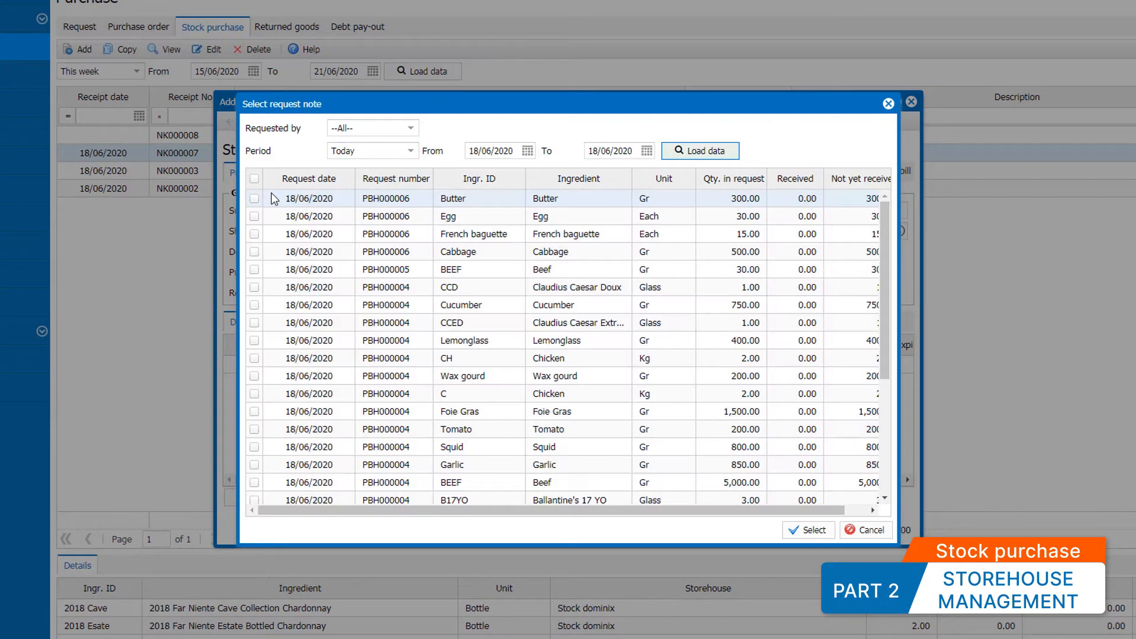
Bring the requested Butter (300), Egg (30), French baguette (15) and Cabbage (500) lines into the stock purchase note.
left_click(254, 198)
left_click(255, 216)
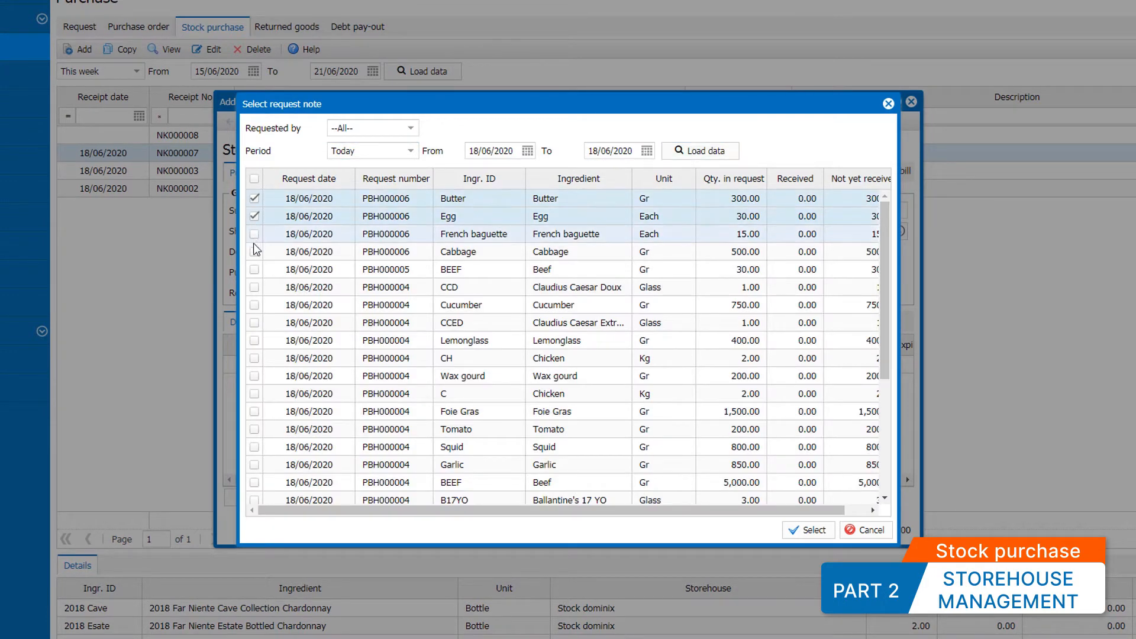
left_click(254, 233)
left_click(255, 252)
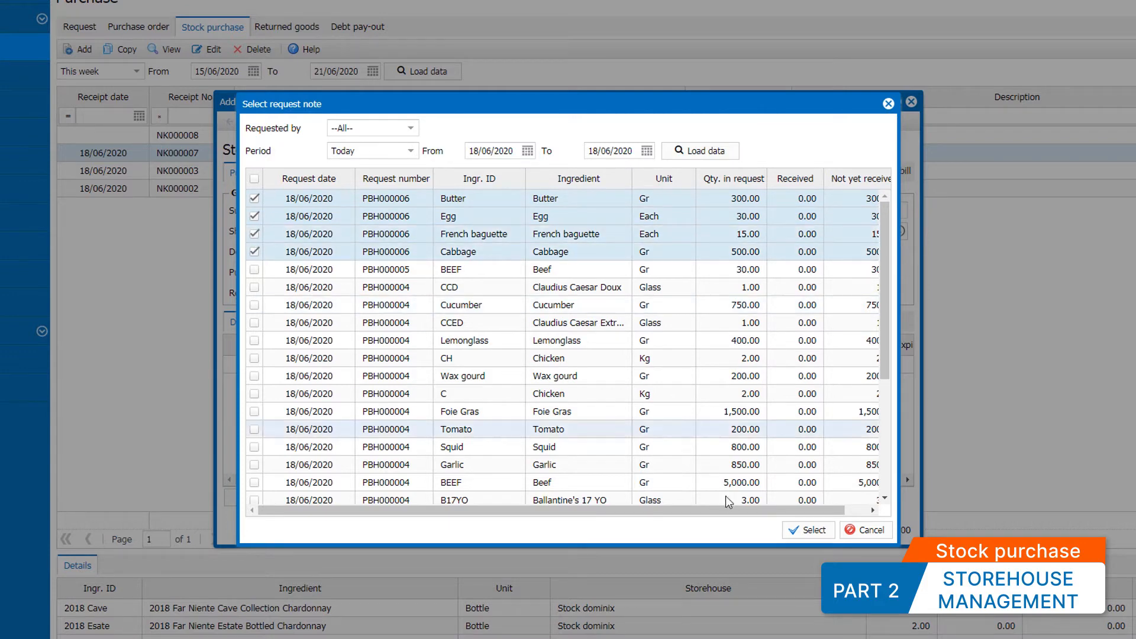
left_click(808, 531)
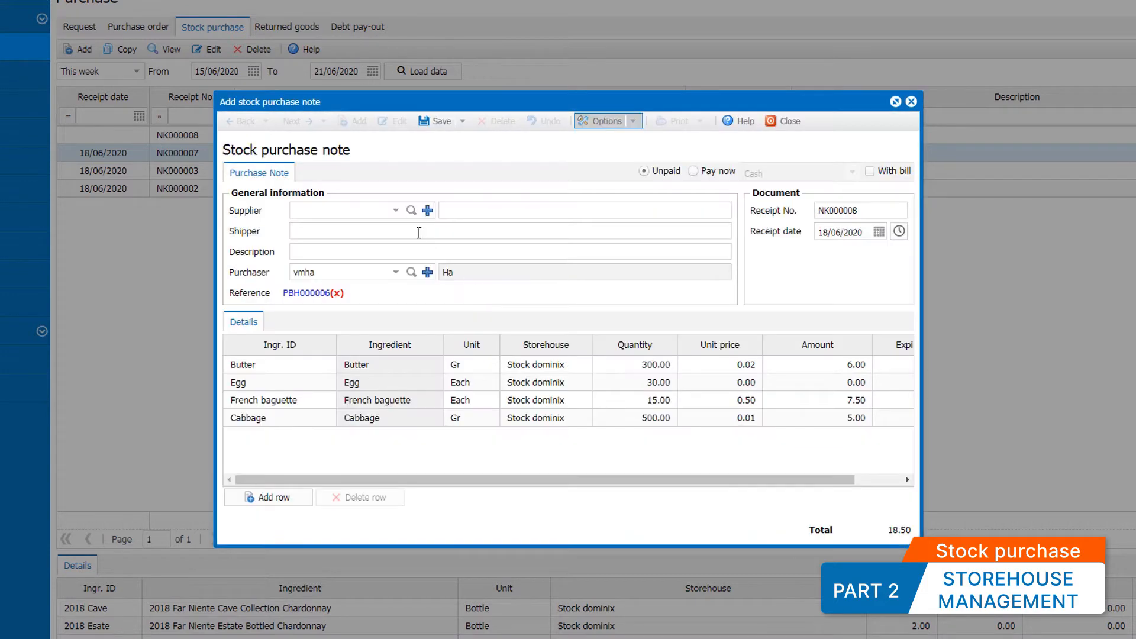
Set the supplier to Performance Food Group and unit prices to Butter 0.03, Egg 0.02, French baguette 0.50, Cabbage 0.02, and save and close.
left_click(395, 211)
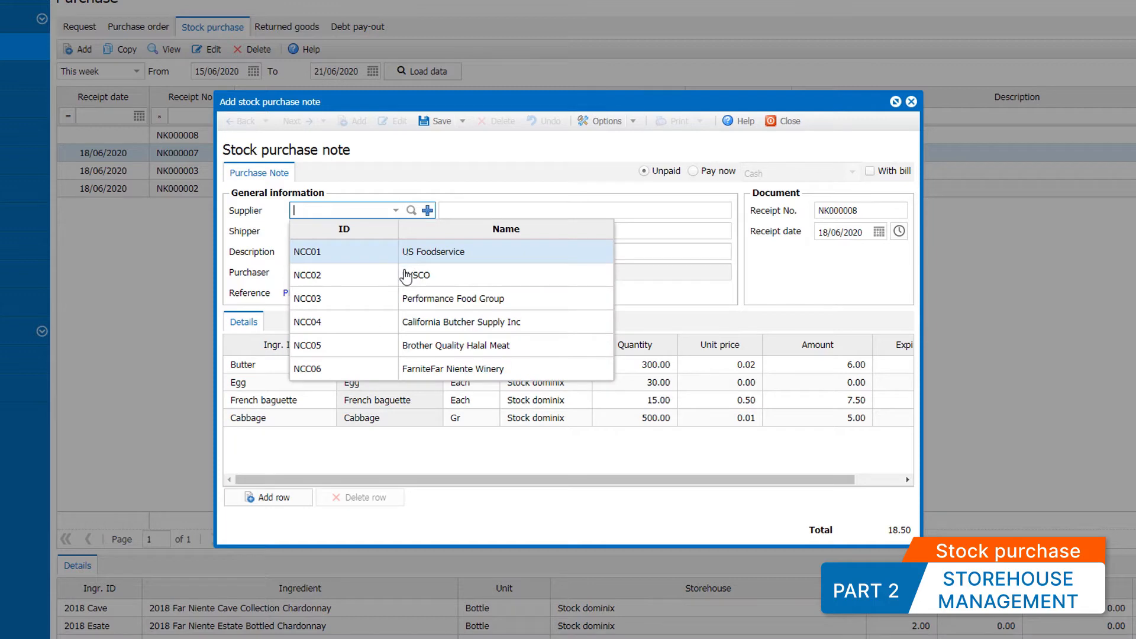
left_click(406, 299)
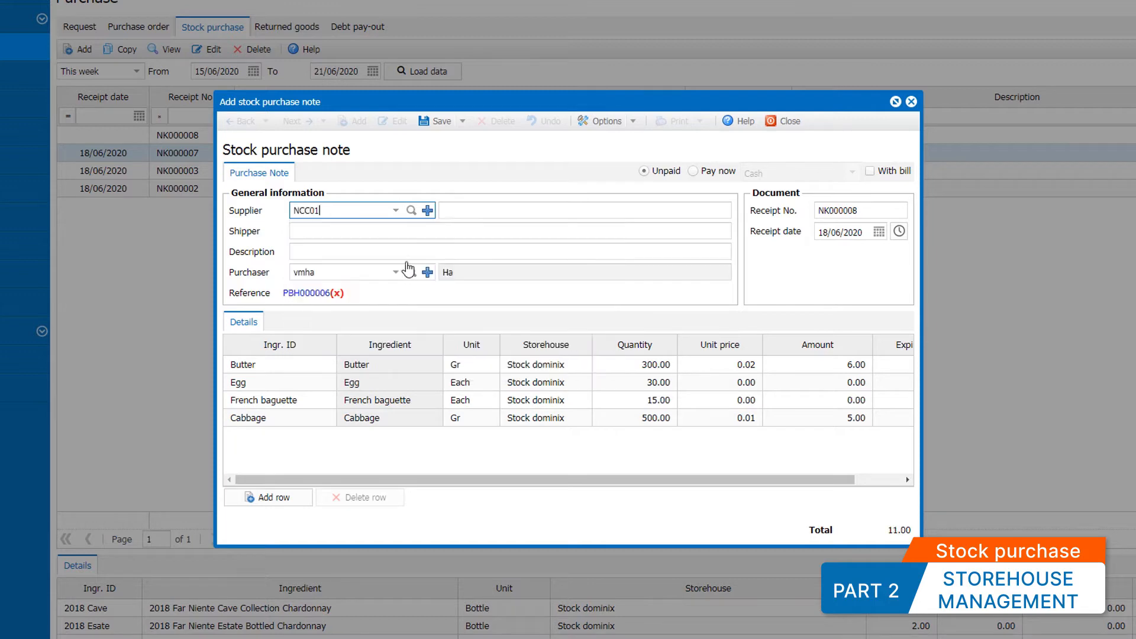
left_click(441, 121)
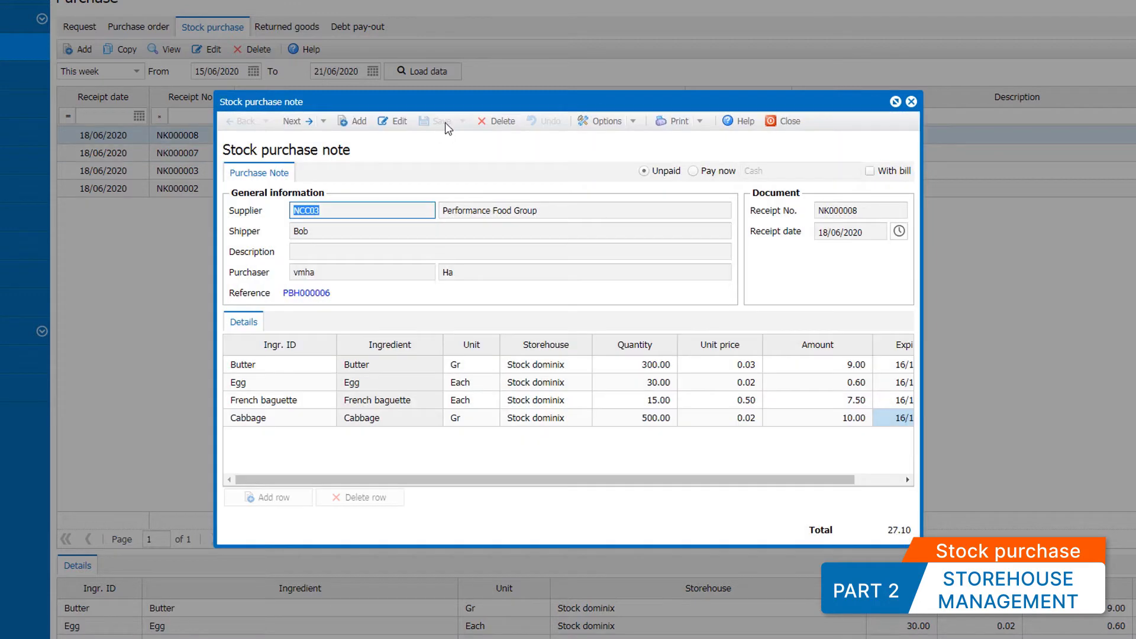
left_click(770, 122)
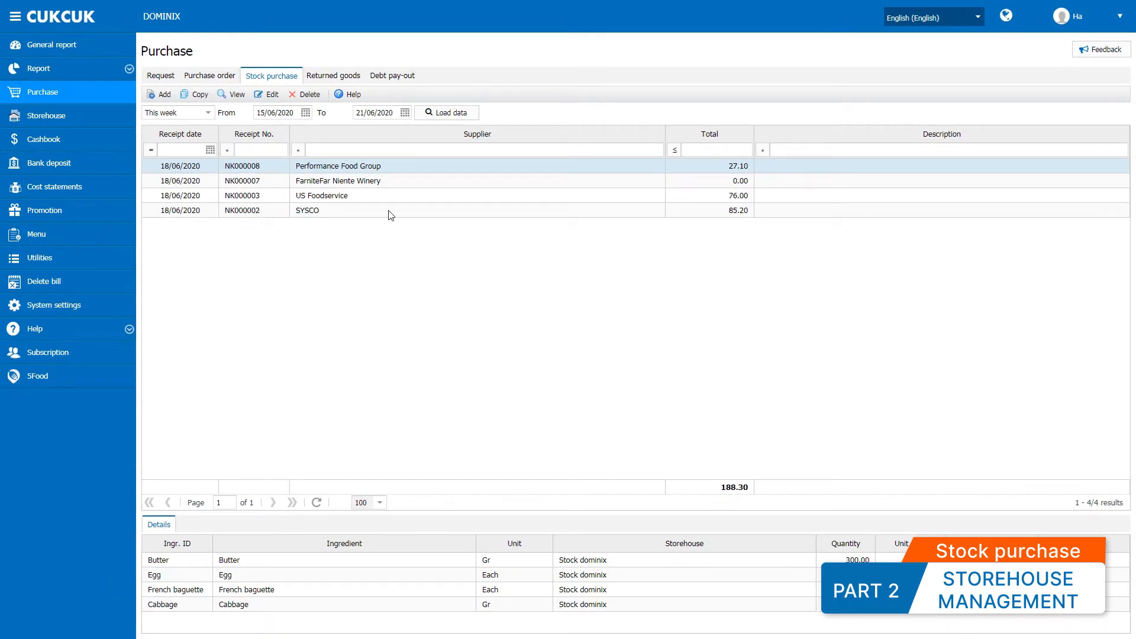
Open the US Foodservice stock purchase note, copy it as a new stock purchase note, and save and close the copy.
left_click(376, 197)
left_click(238, 95)
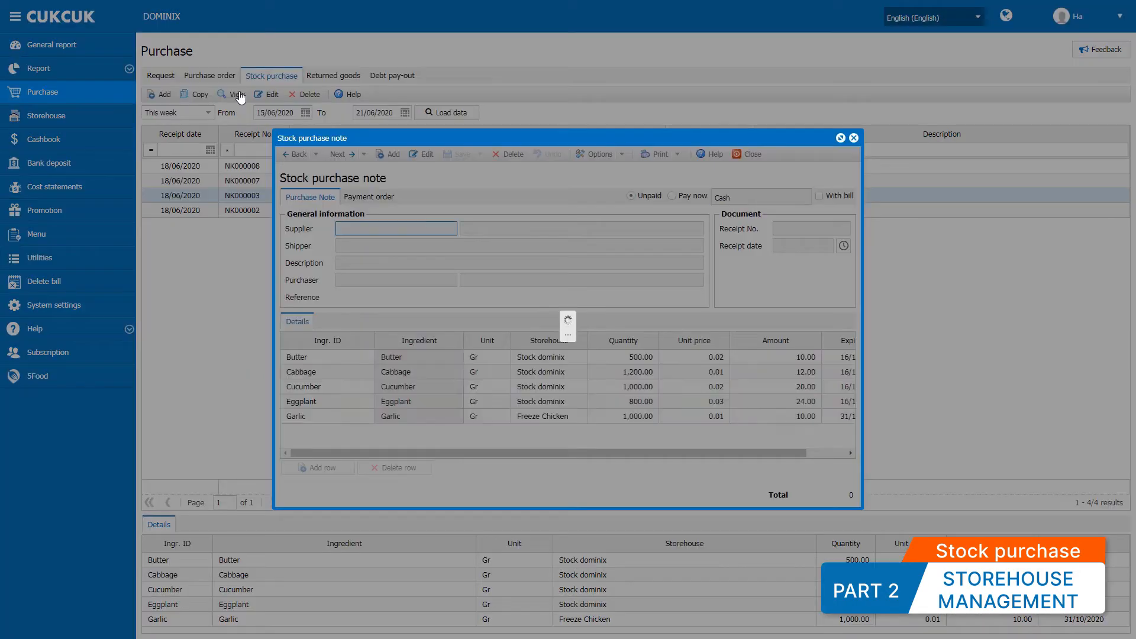
left_click(620, 155)
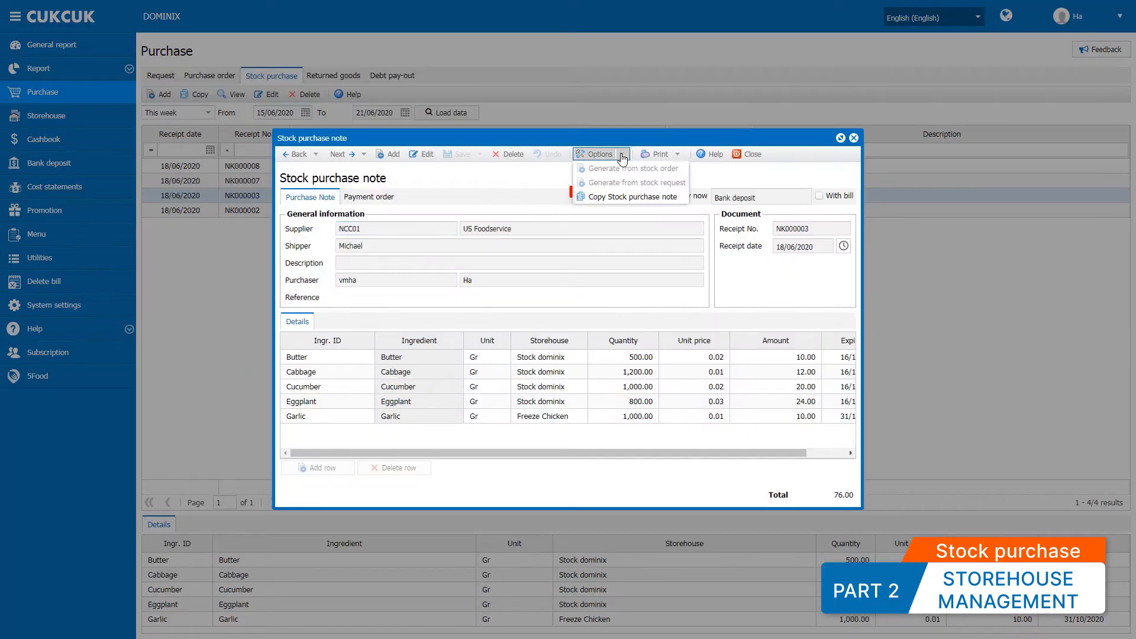
left_click(618, 198)
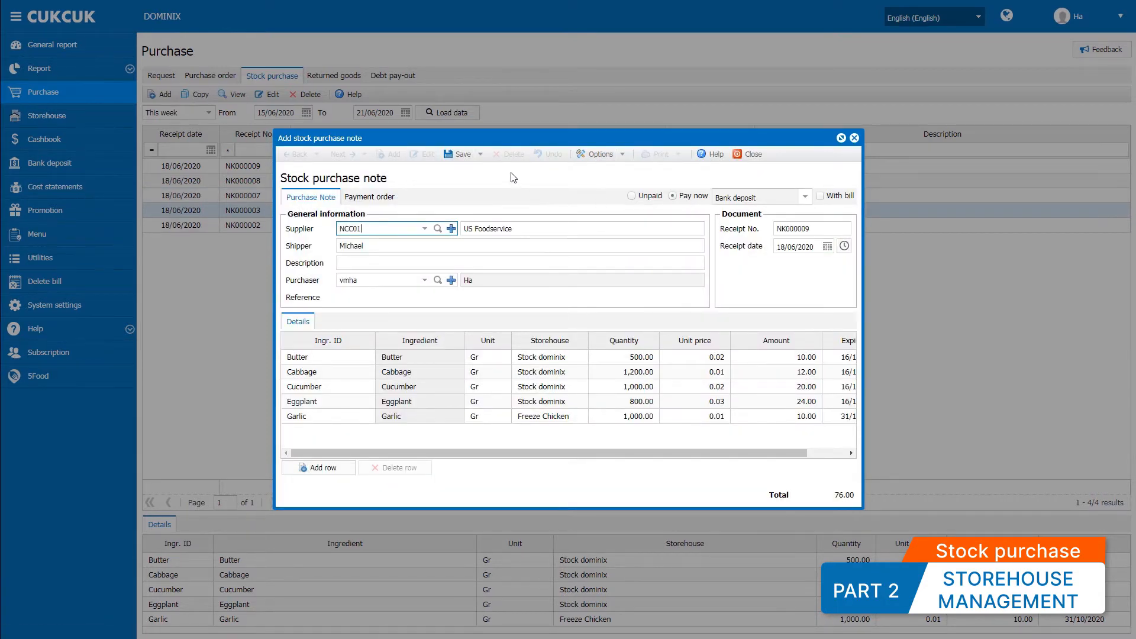
left_click(467, 156)
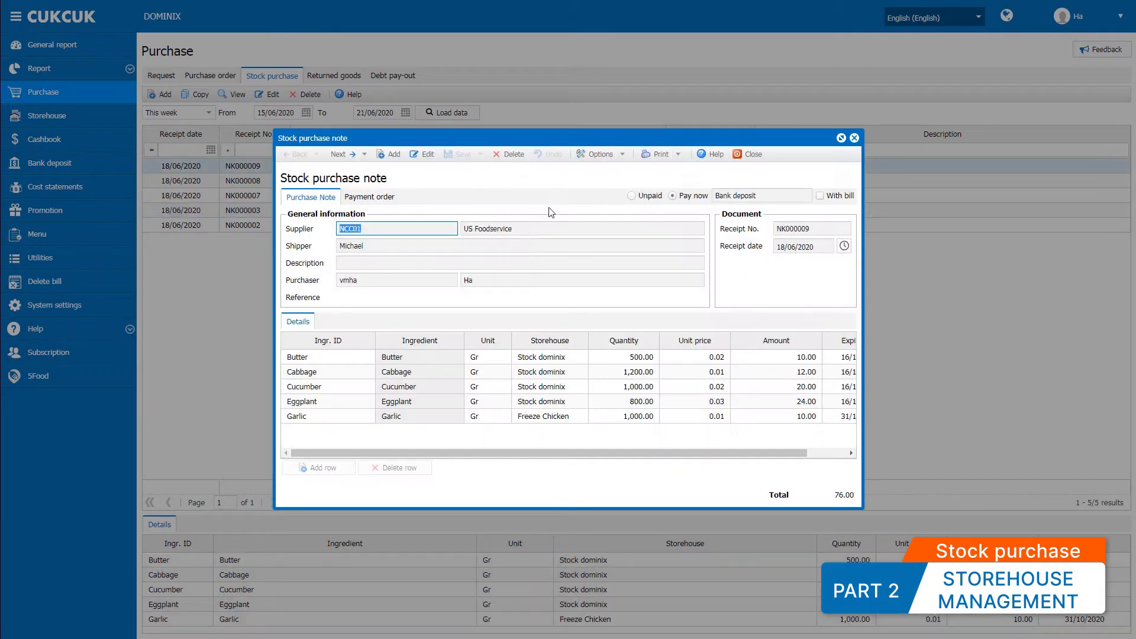
left_click(750, 155)
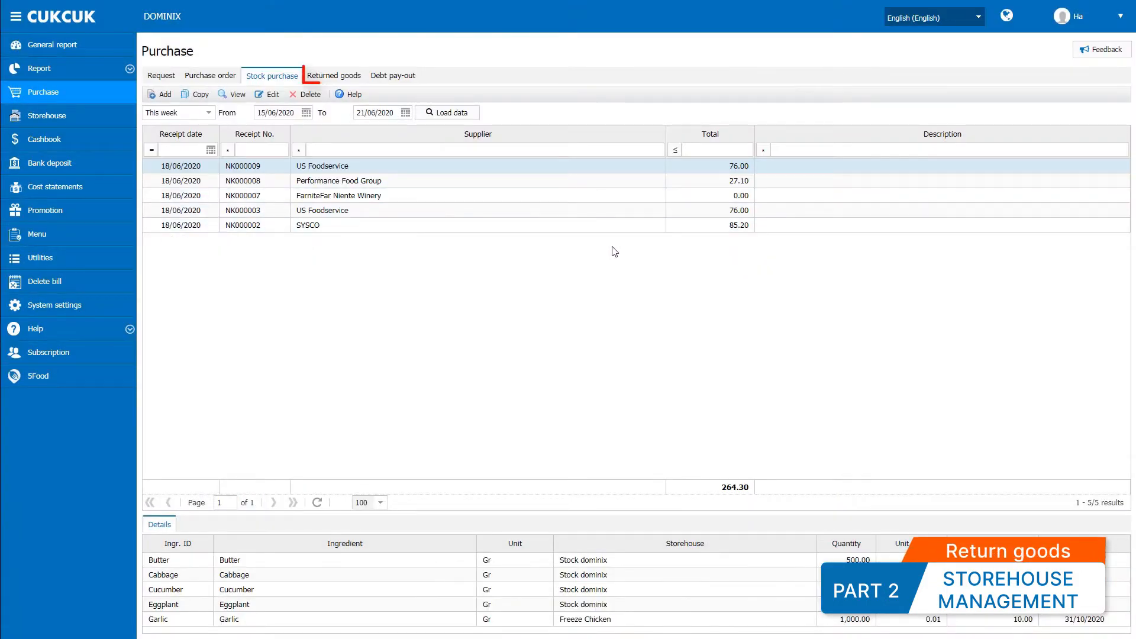
Start a new returned goods note with US Foodservice as the supplier.
left_click(334, 76)
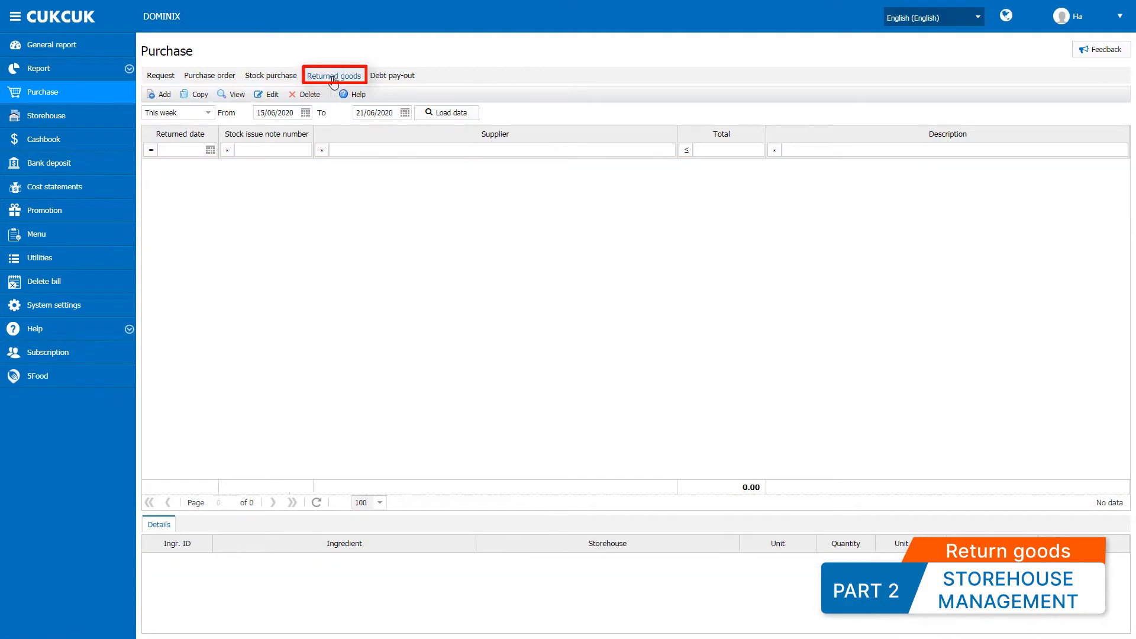
left_click(161, 94)
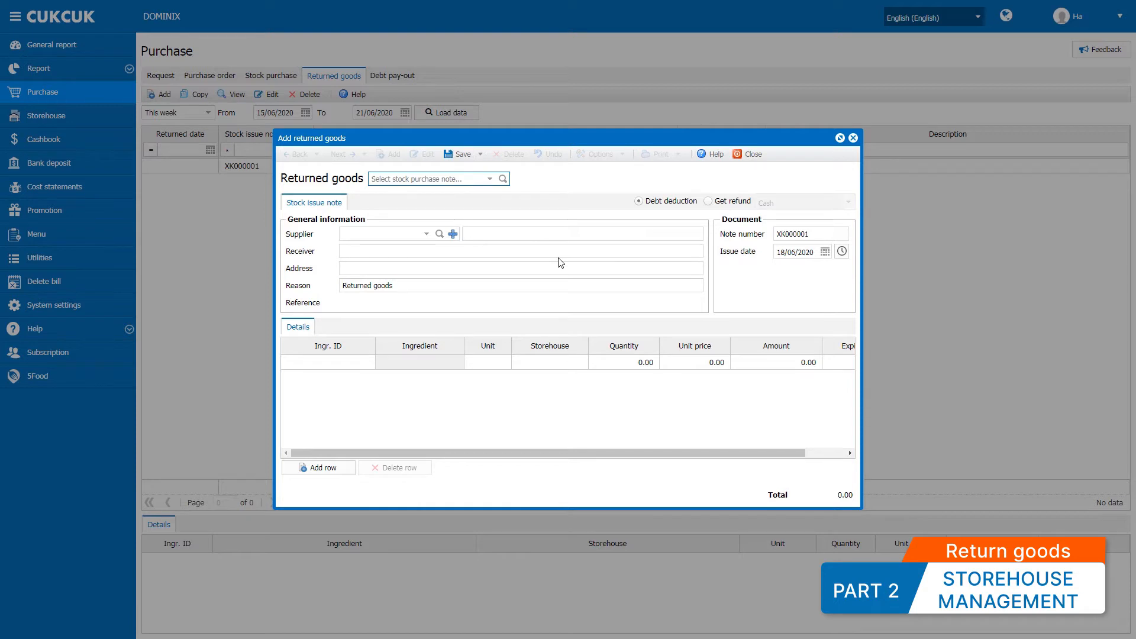
left_click(426, 234)
left_click(391, 264)
Add the ingredients Butter, Cabbage and Eggplant to the returned goods details.
left_click(338, 362)
left_click(354, 363)
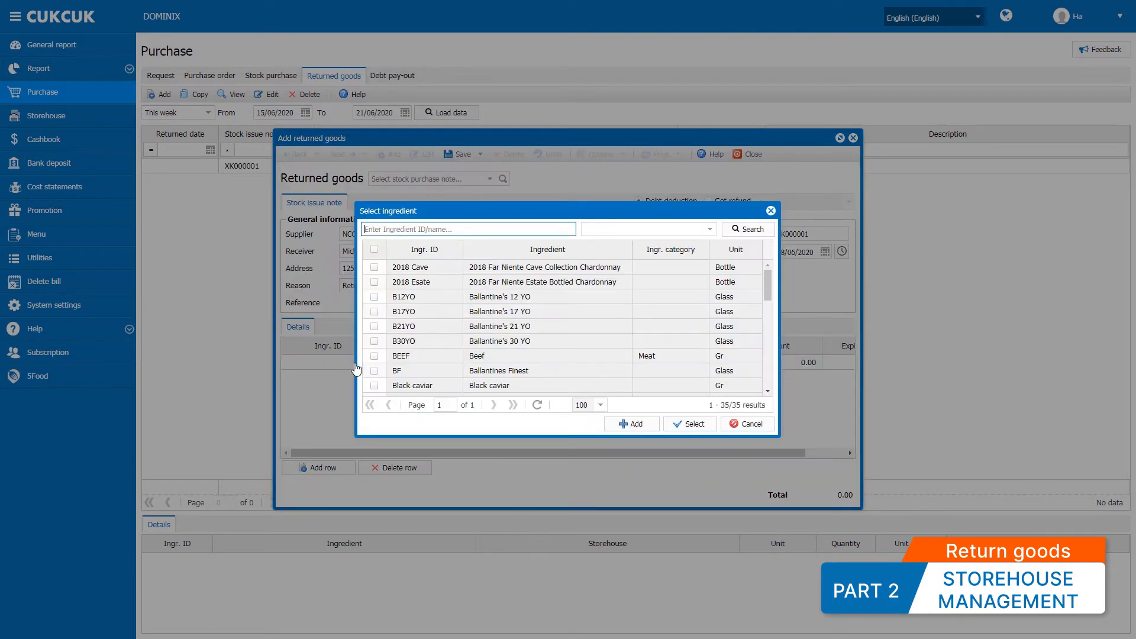
left_click(374, 342)
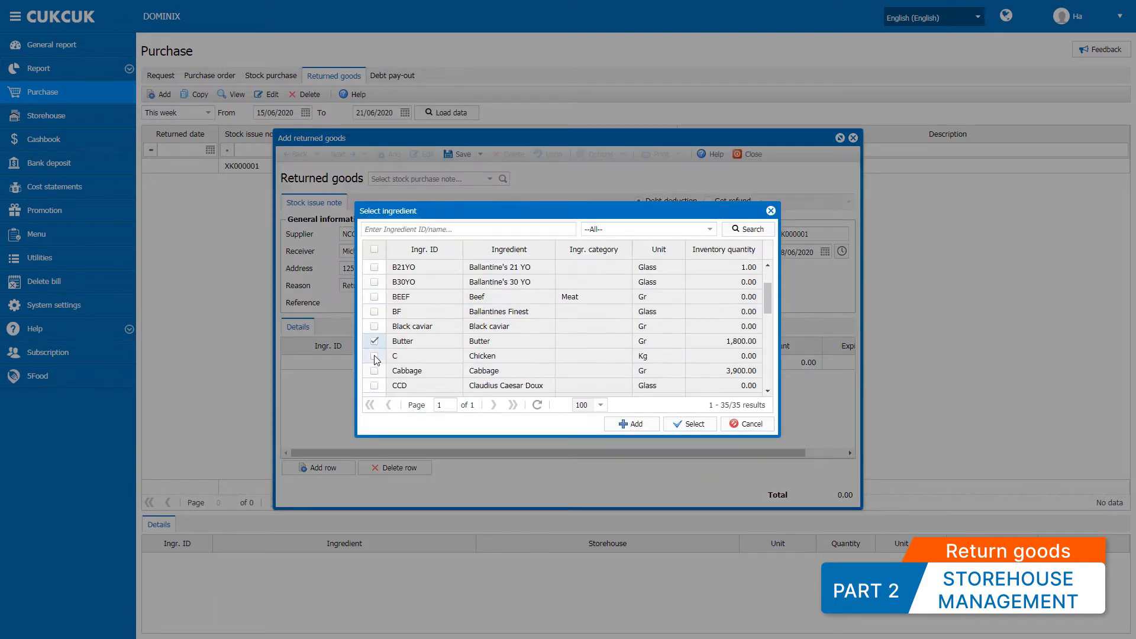
scroll(385, 331, "down", 5)
left_click(374, 311)
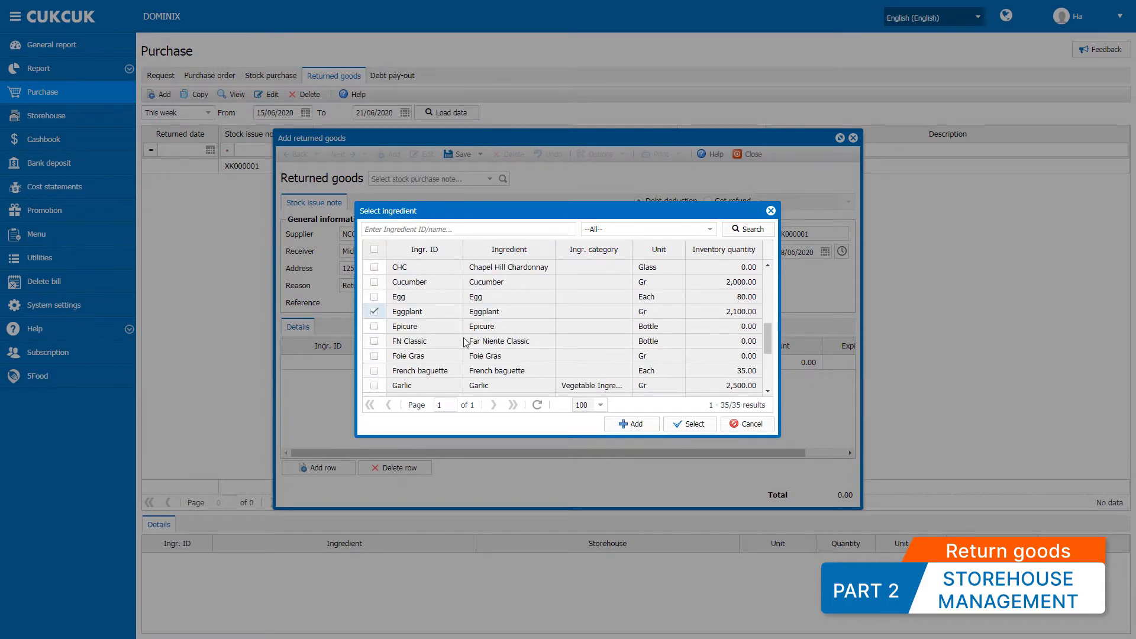
left_click(684, 424)
Set returned quantities to Butter 200, Cabbage 100, Eggplant 600 with expiry date 16/10/2020, choose a cash refund, and save and close.
left_click_drag(666, 451, 731, 451)
left_click(812, 362)
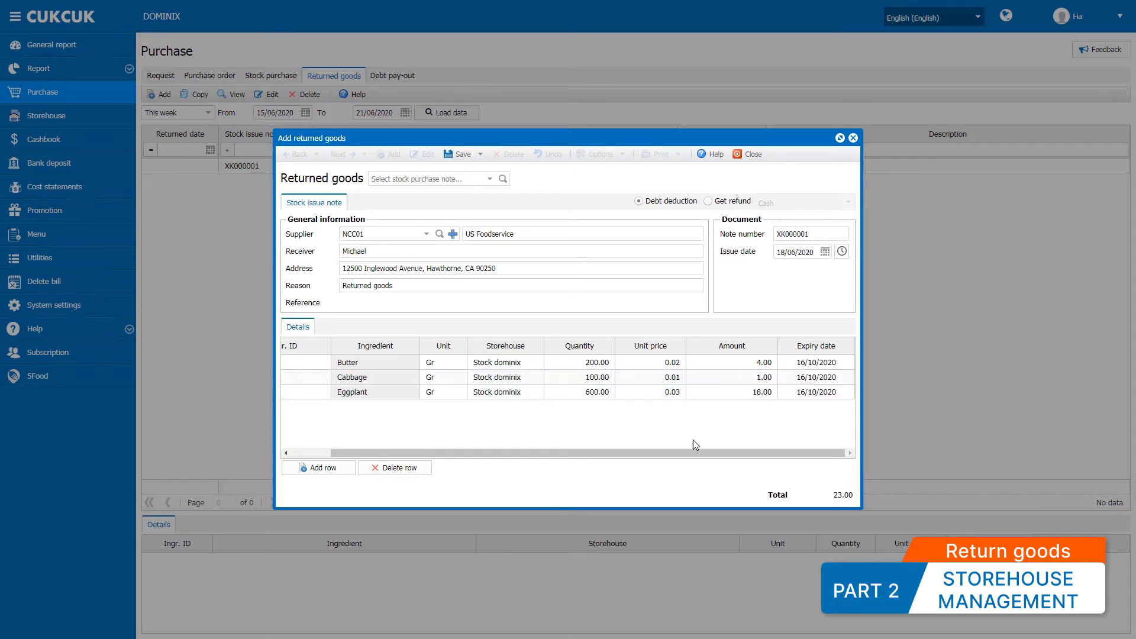
left_click_drag(696, 452, 556, 436)
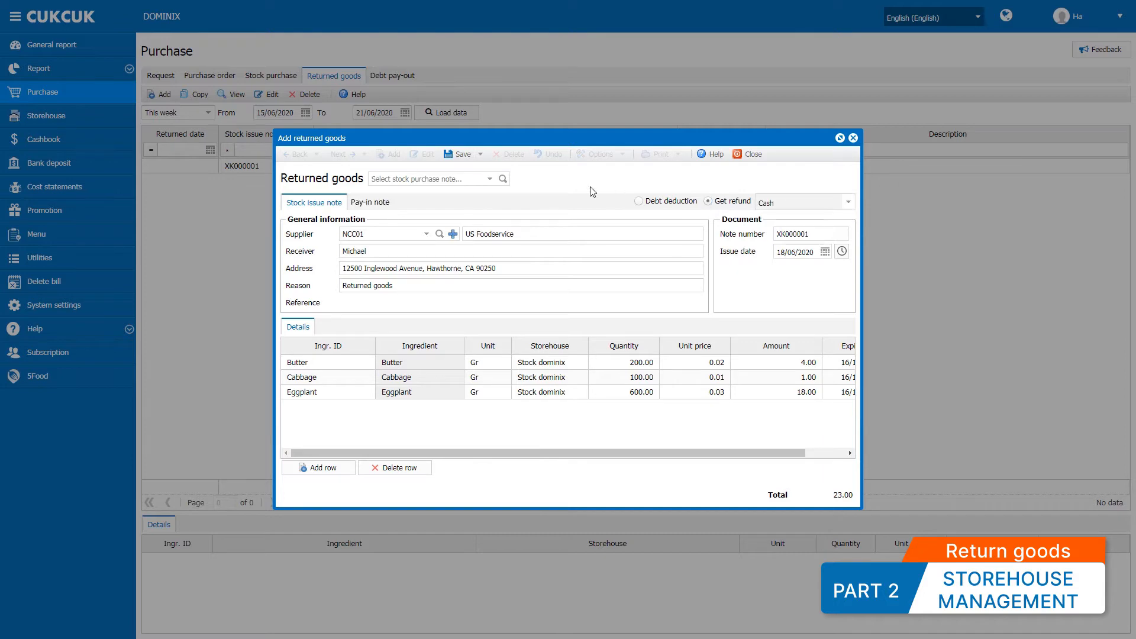
left_click(456, 157)
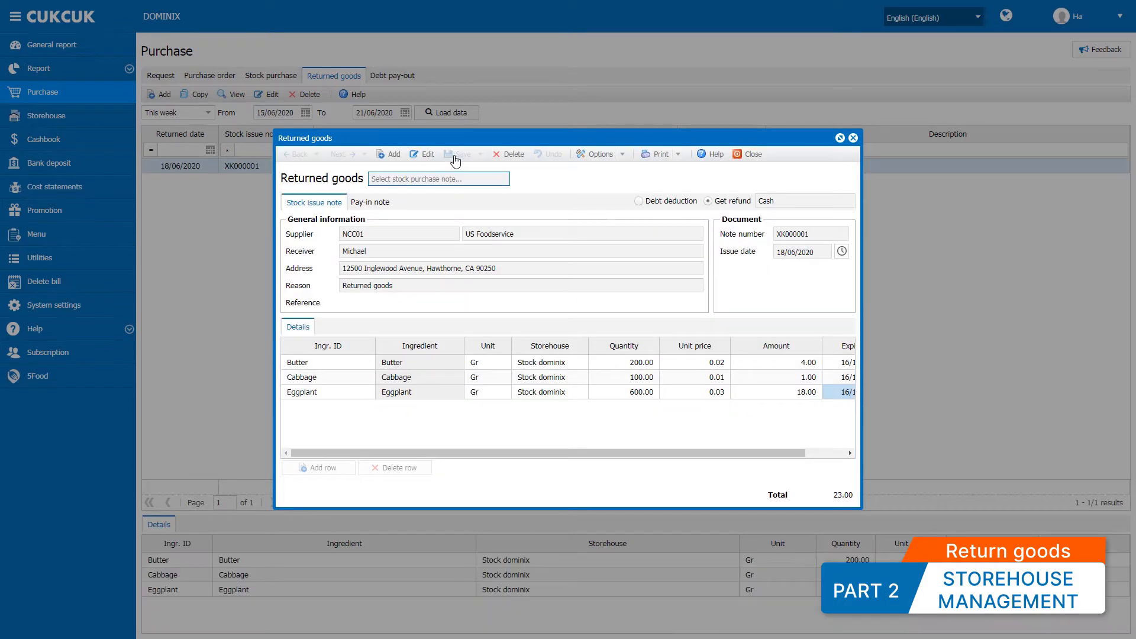
left_click(748, 154)
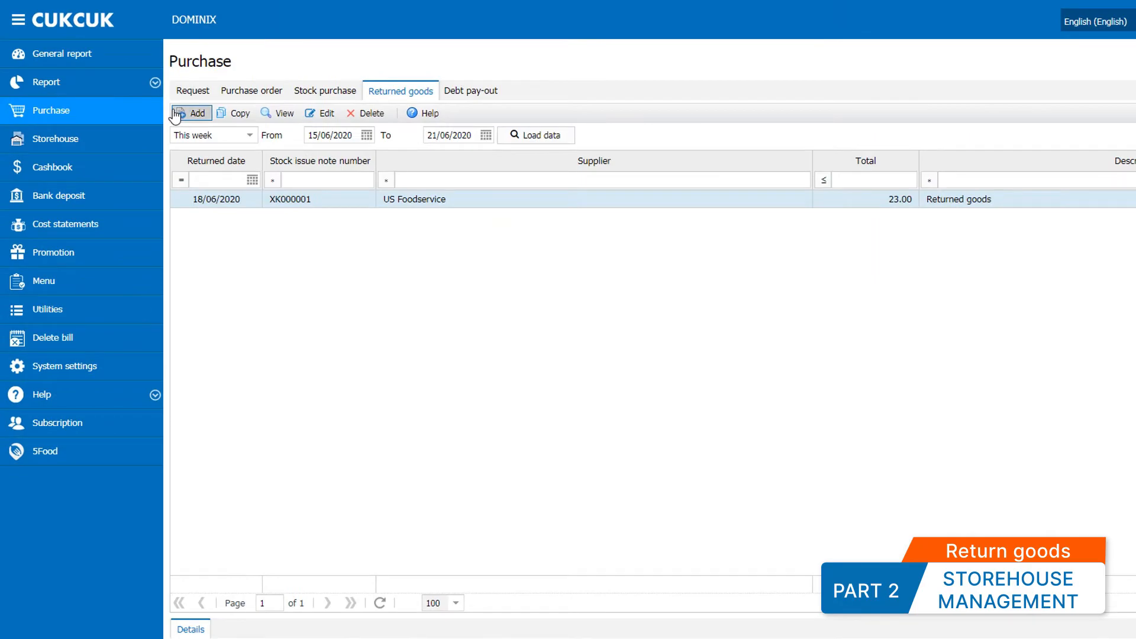
Start a new returned goods note and load this month's stock purchase notes from supplier SYSCO for selection.
left_click(191, 113)
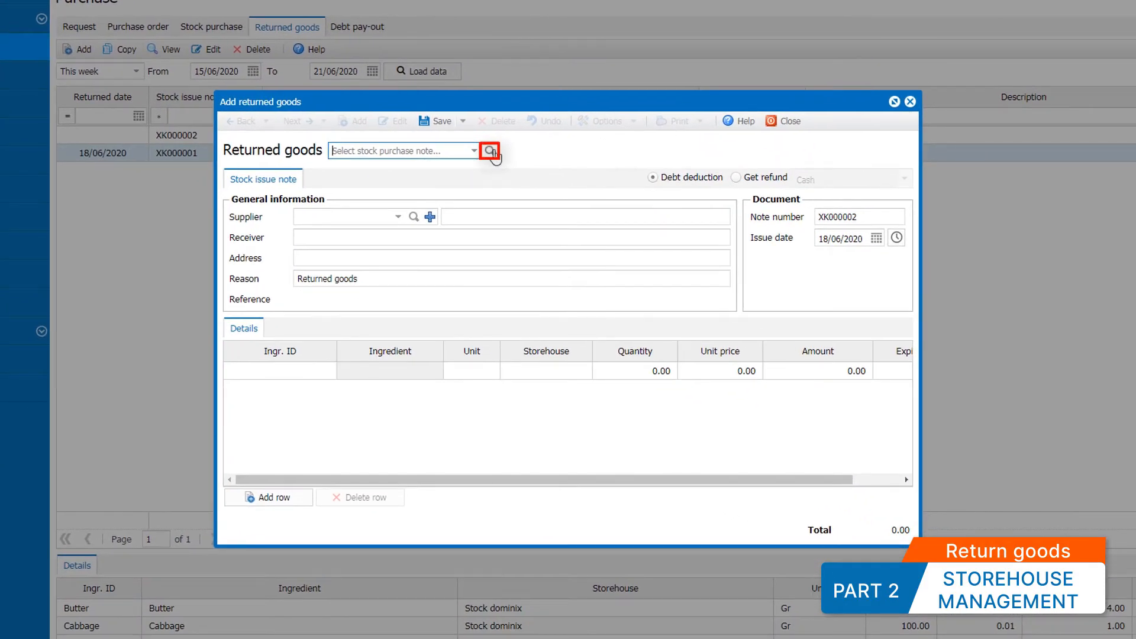
left_click(490, 151)
left_click(438, 165)
left_click(438, 223)
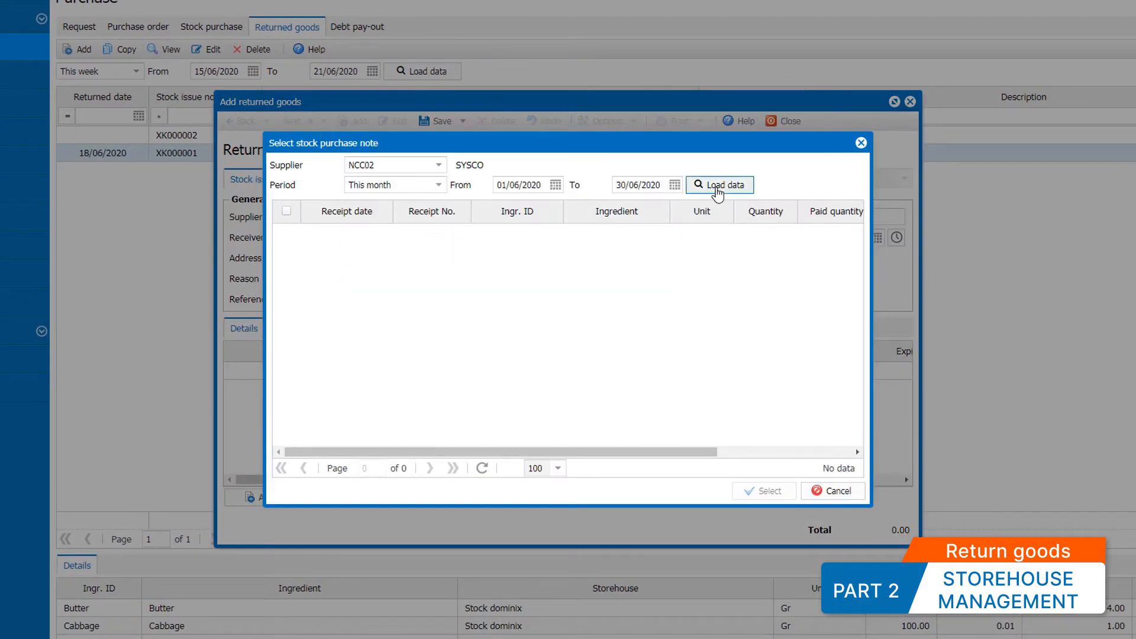
left_click(718, 185)
Select the French baguette, Lemon and Garlic lines from SYSCO's stock purchases for the returned goods note.
left_click(286, 356)
left_click(287, 321)
left_click(286, 304)
left_click(763, 491)
Set returned quantities to French baguette 10, Lemon 5 and Garlic 300, and save and close the note.
left_click(635, 371)
type("10")
left_click(655, 395)
type("5")
left_click(655, 406)
type("300")
key("Return")
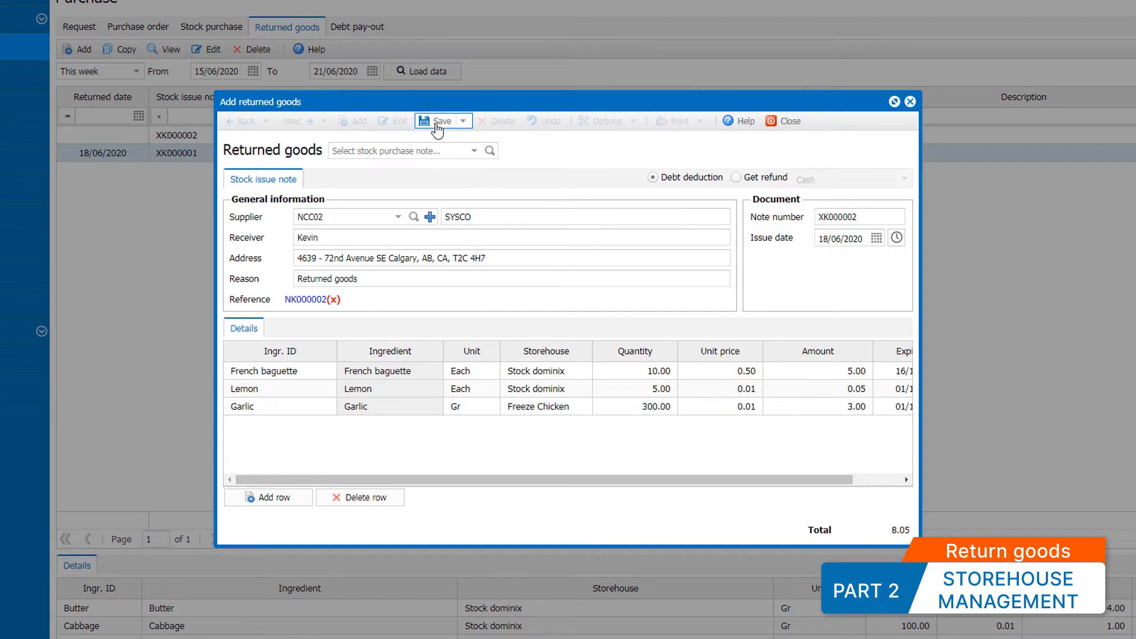
left_click(437, 122)
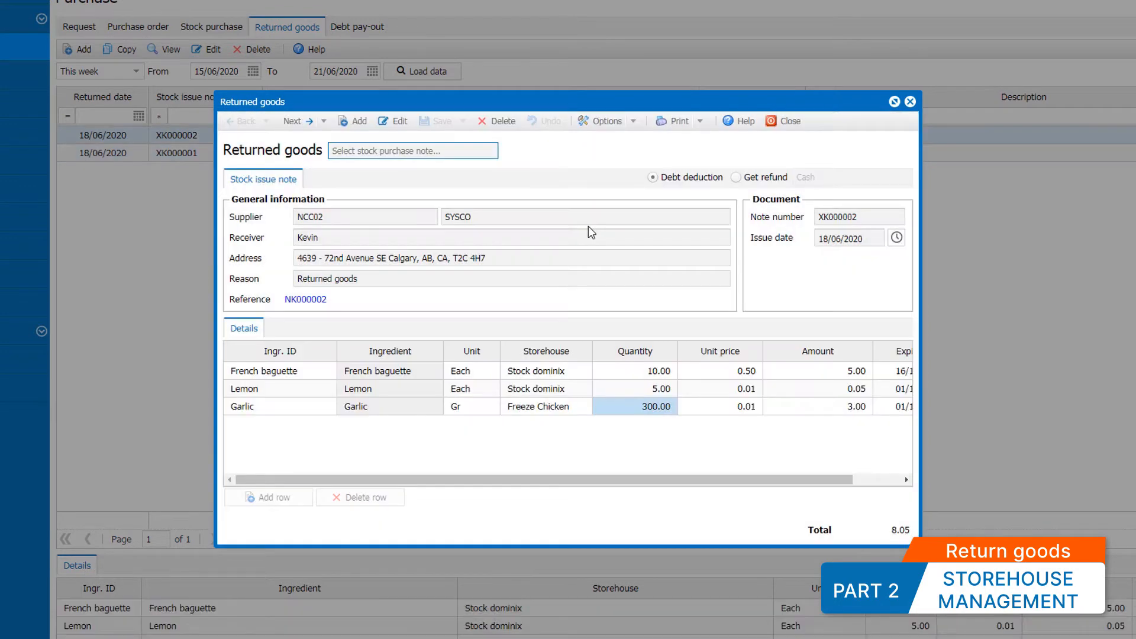
left_click(791, 121)
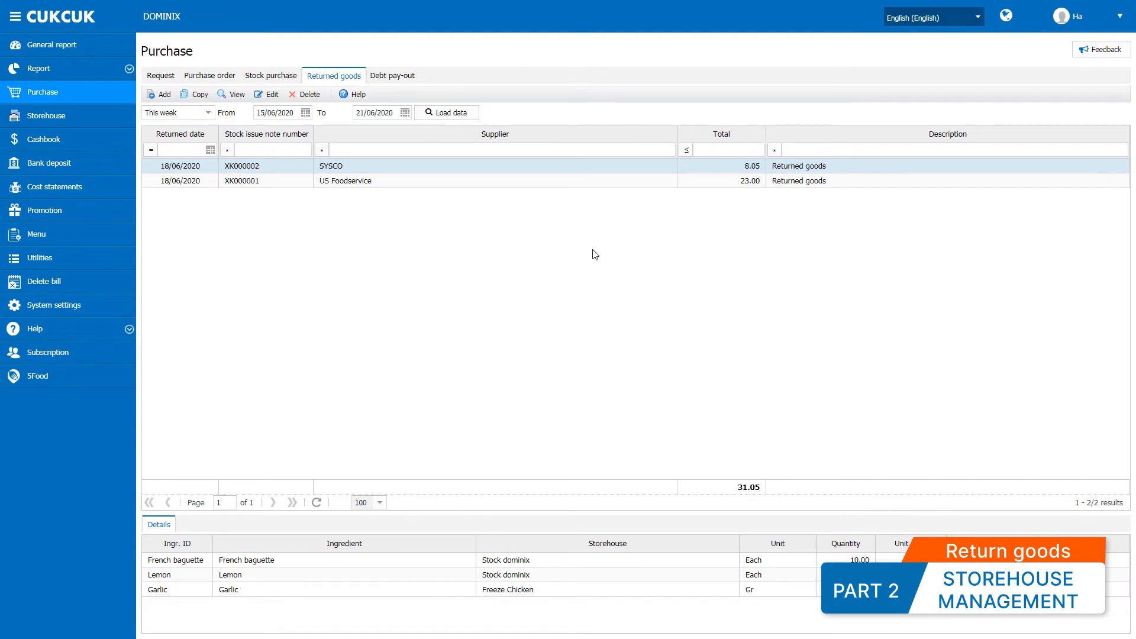
Start another returned goods note based on the Performance Food Group stock purchase note NK000008.
left_click(160, 94)
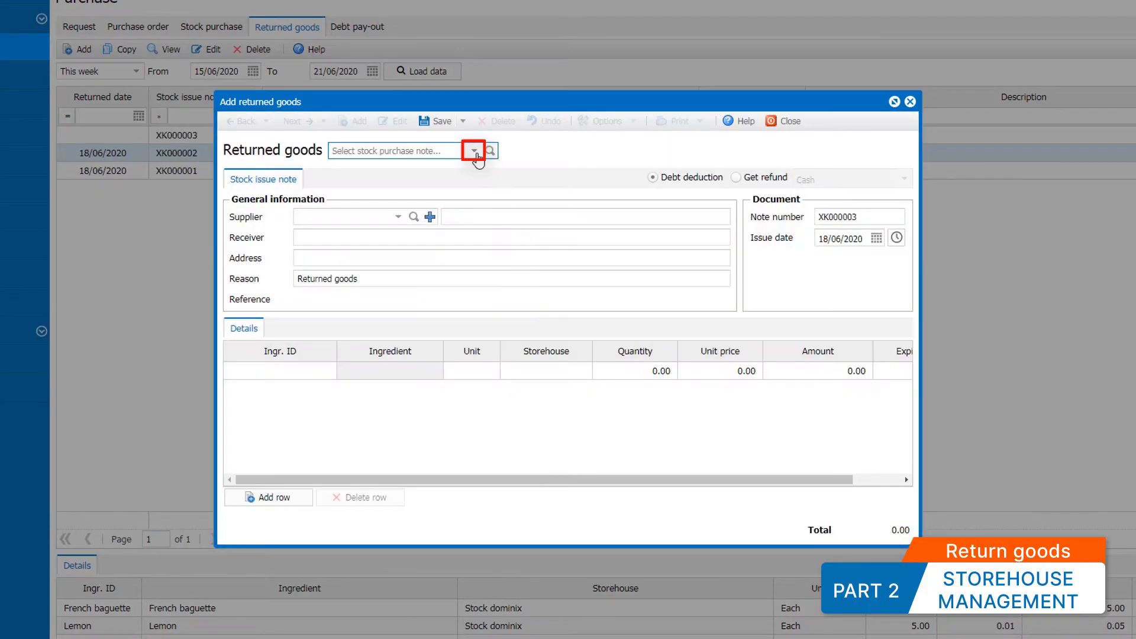
left_click(474, 150)
left_click(472, 170)
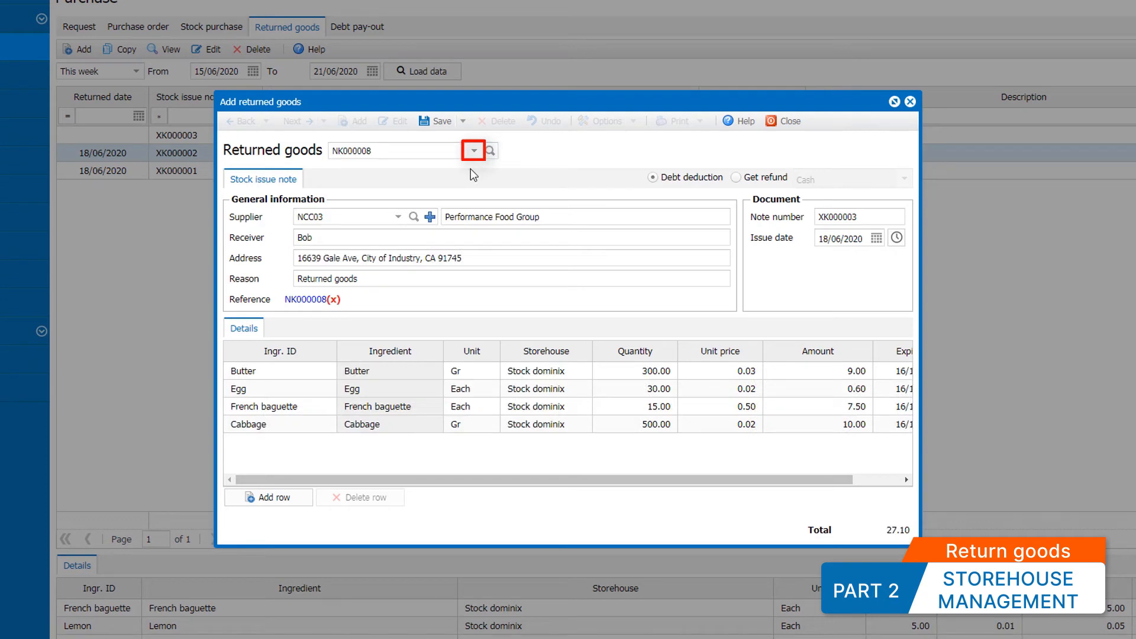
Set returned quantities to Butter 100, Egg 10 and French baguette 5, remove the Cabbage row, and save and close the note.
left_click(639, 371)
type("100")
key("Down")
type("10")
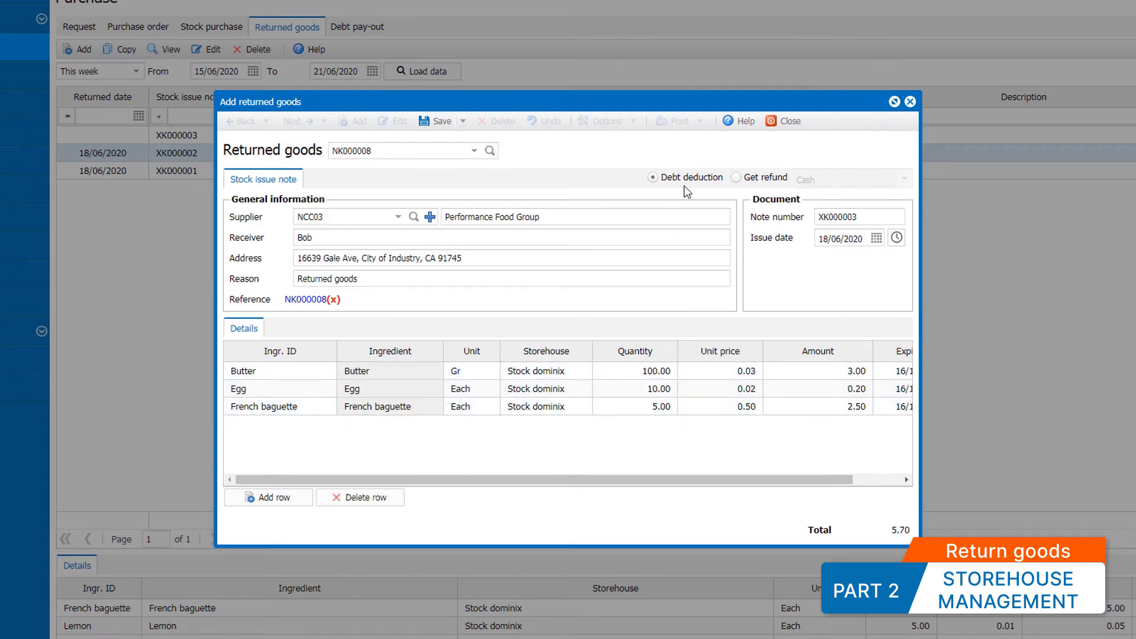
left_click(439, 121)
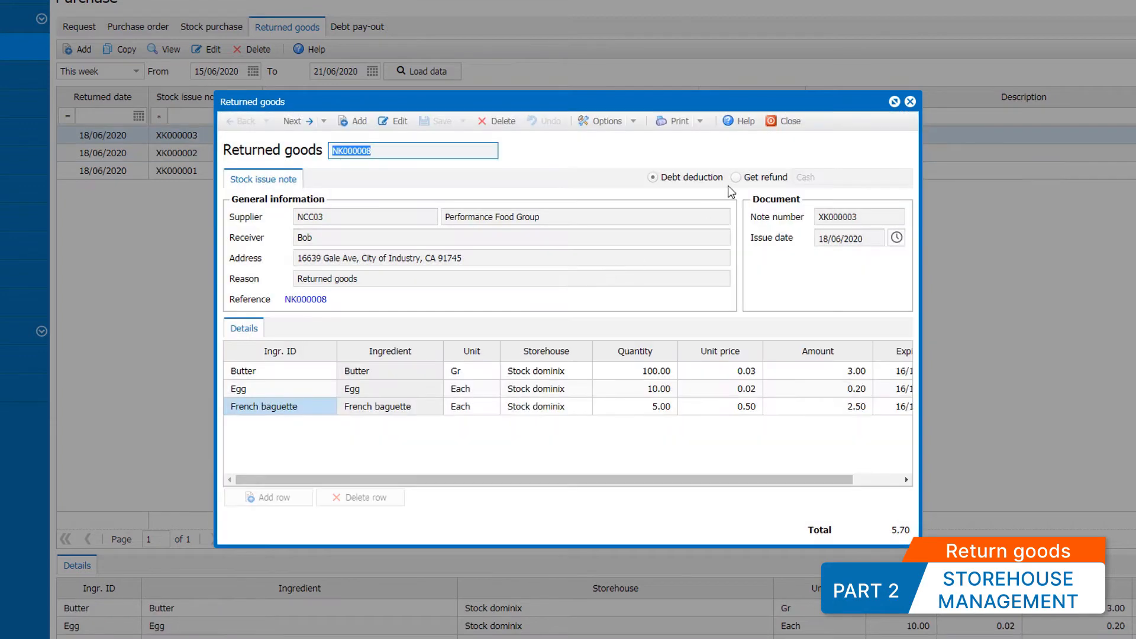
left_click(772, 123)
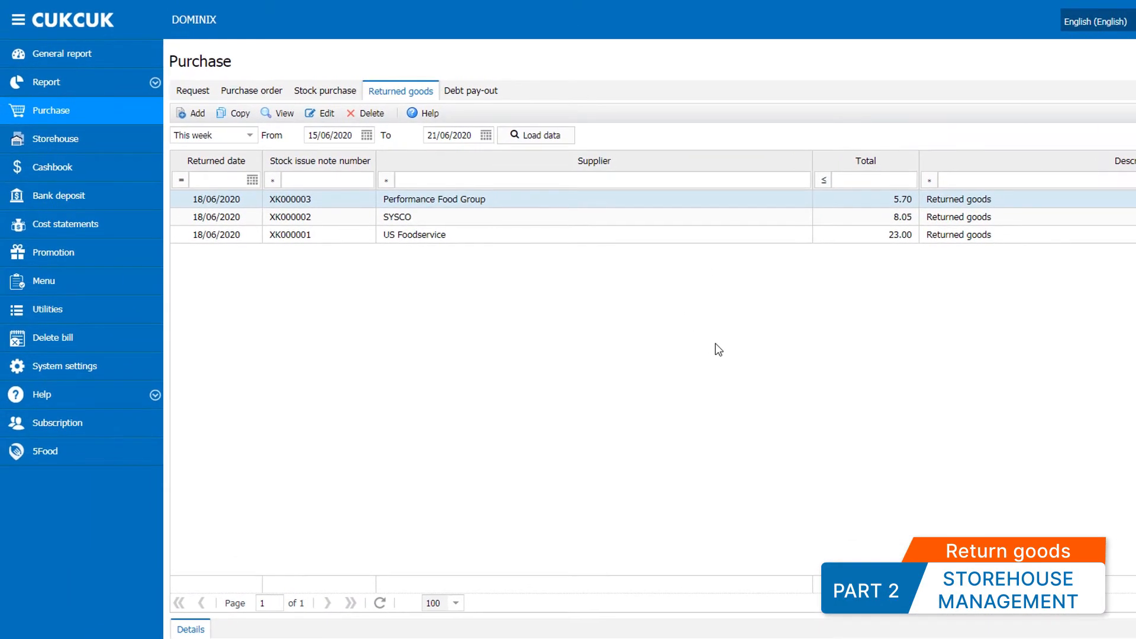
Open the SYSCO returned goods note, duplicate it as a new returned goods note, and save and close the copy.
left_click(381, 217)
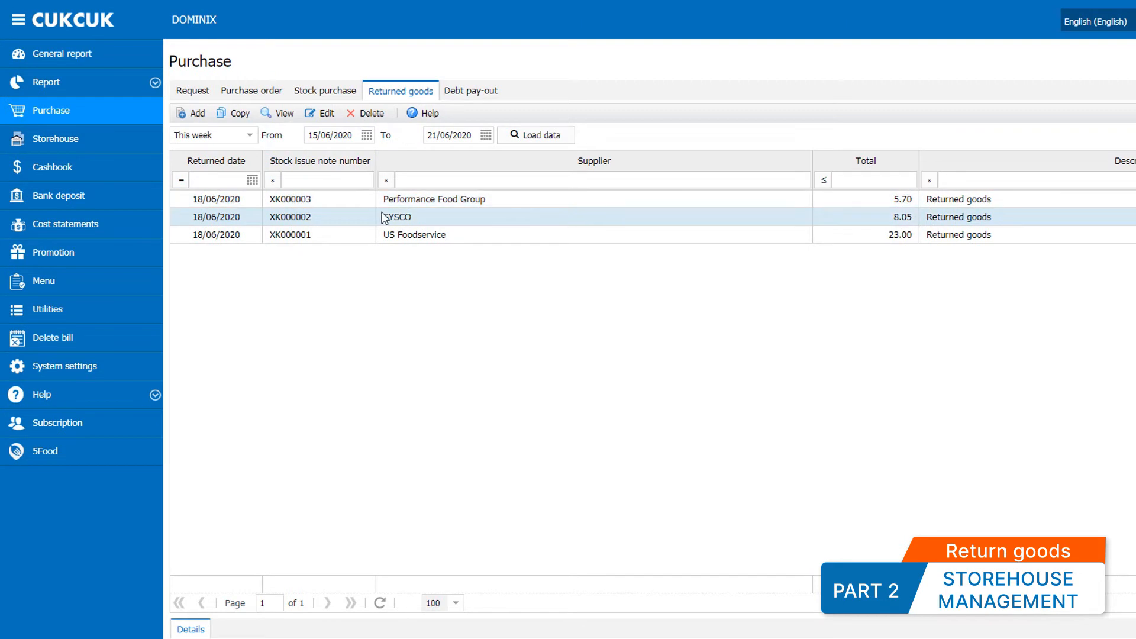
left_click(282, 114)
left_click(717, 185)
left_click(752, 204)
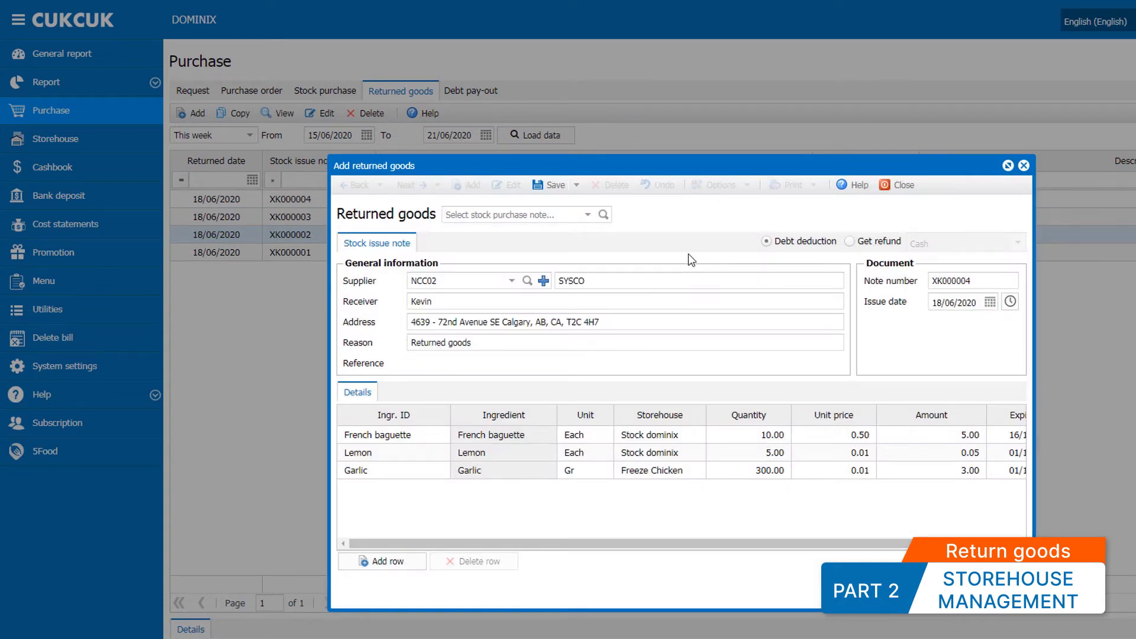
left_click(554, 185)
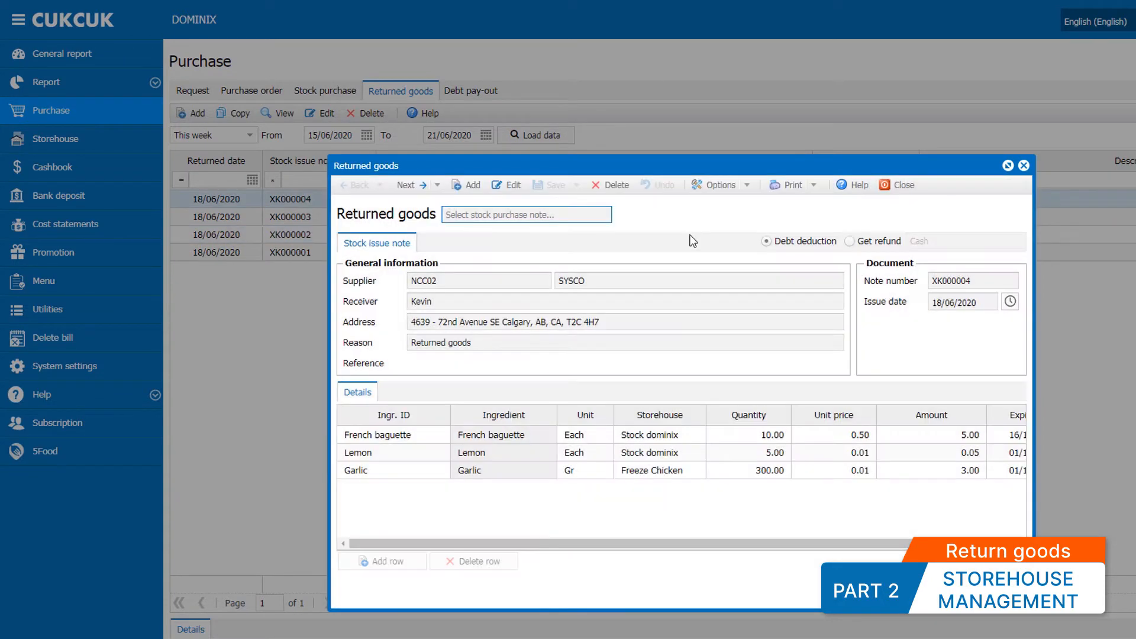
left_click(900, 185)
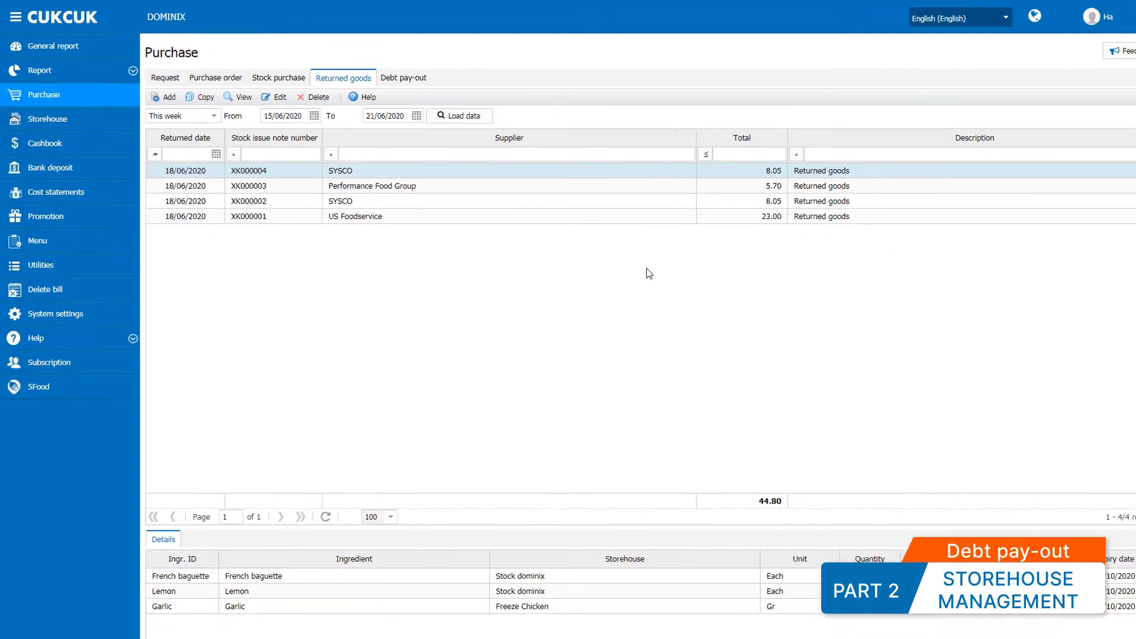
Open the debt pay-out list of suppliers in Purchase.
left_click(405, 78)
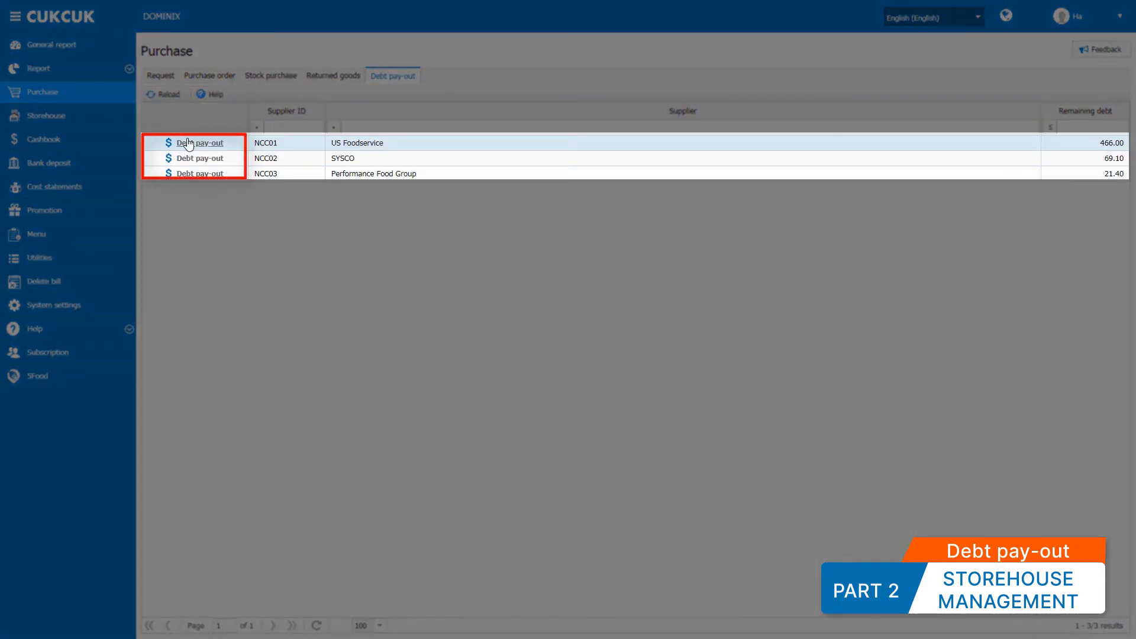
Pay 100 in cash toward the debt to US Foodservice and save the pay-out note.
left_click(188, 144)
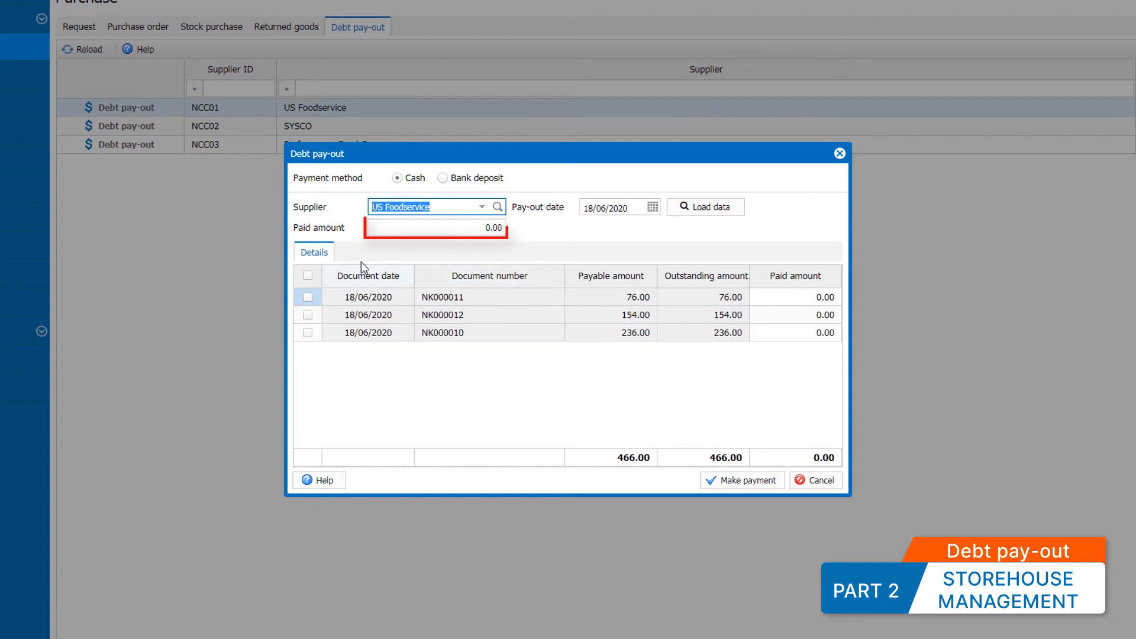
left_click(467, 231)
type("100")
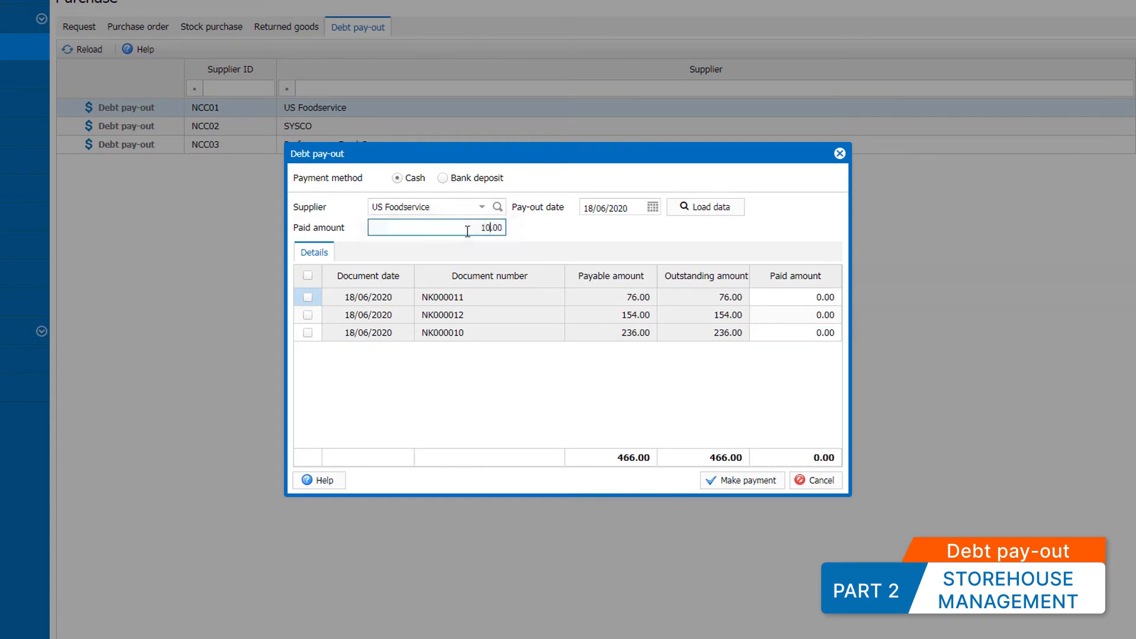
key("Tab")
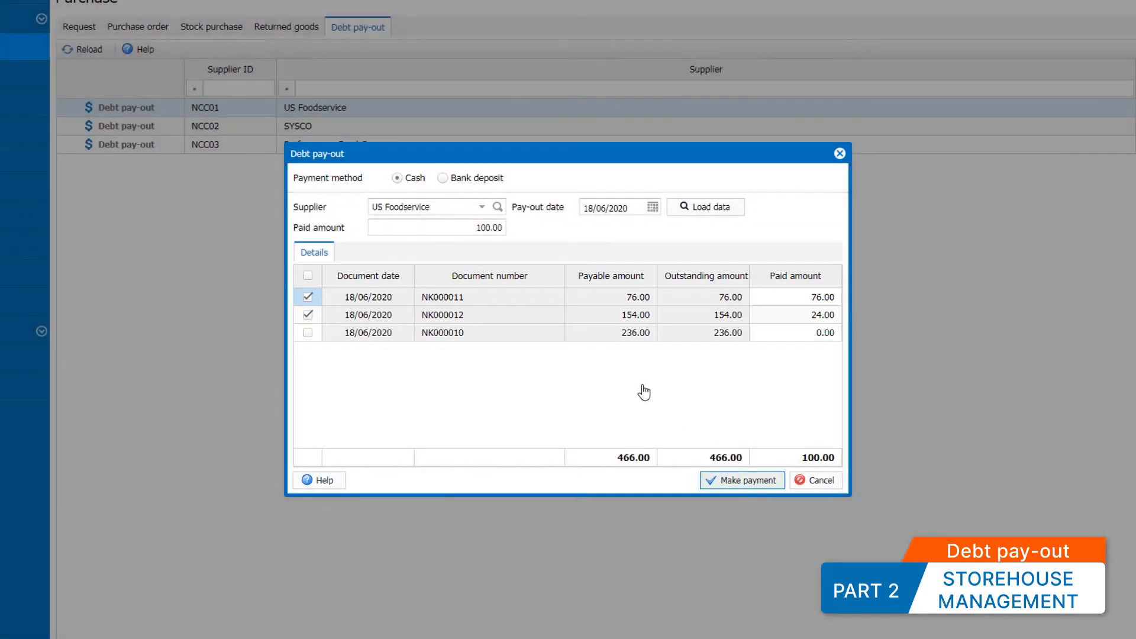
left_click(495, 169)
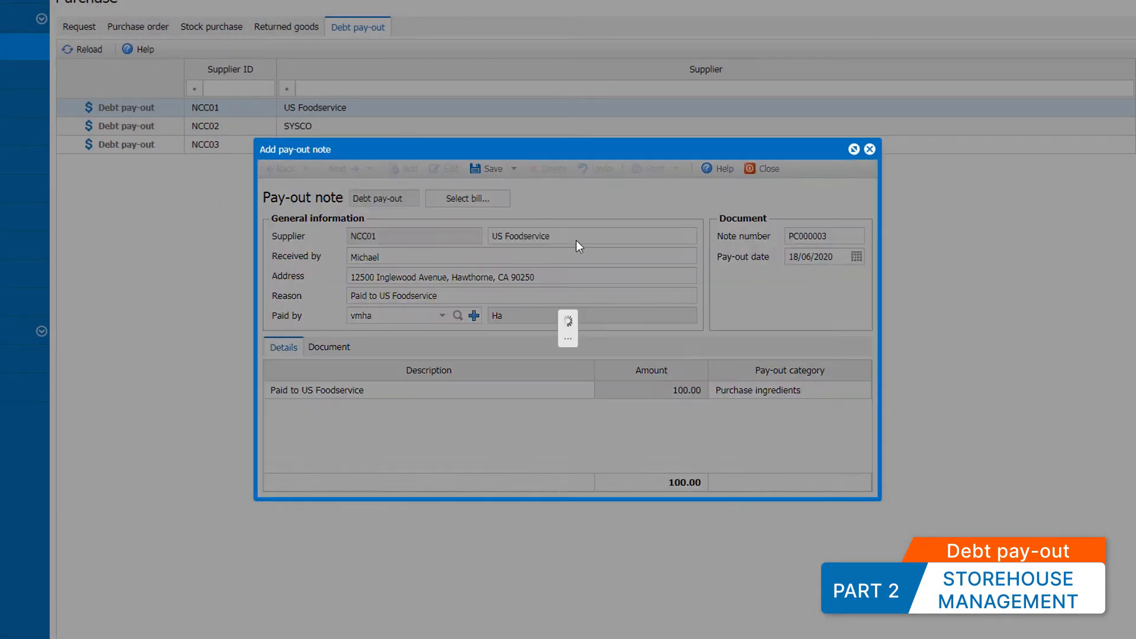
left_click(762, 170)
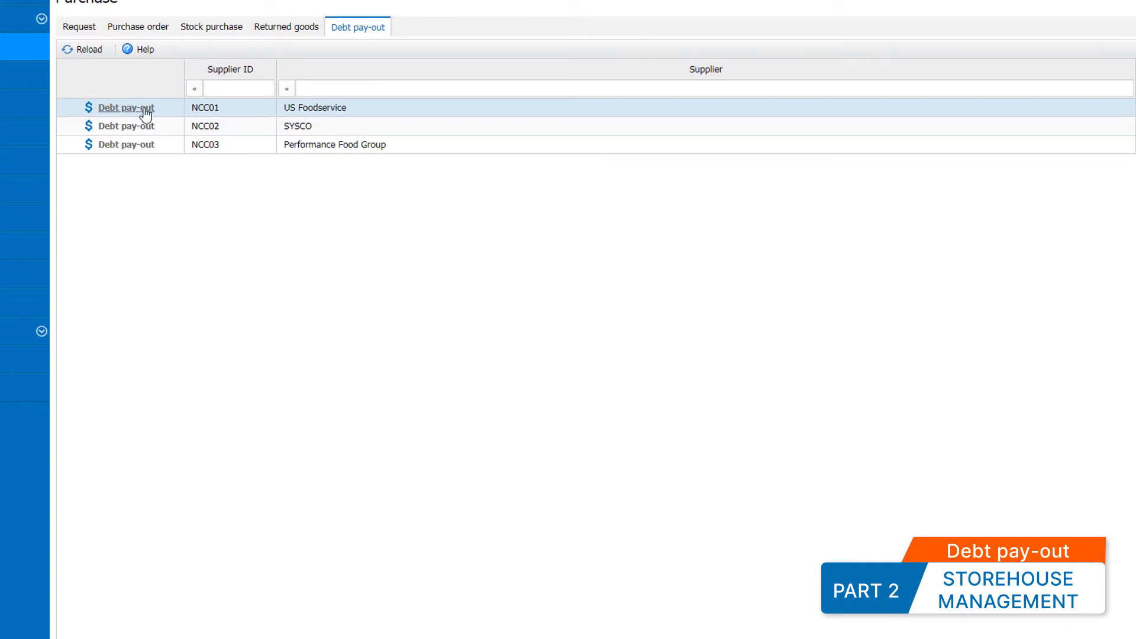
For a second US Foodservice debt pay-out, select both outstanding documents and set paid amounts of 54 for NK000012 and 36 for NK000010.
left_click(126, 107)
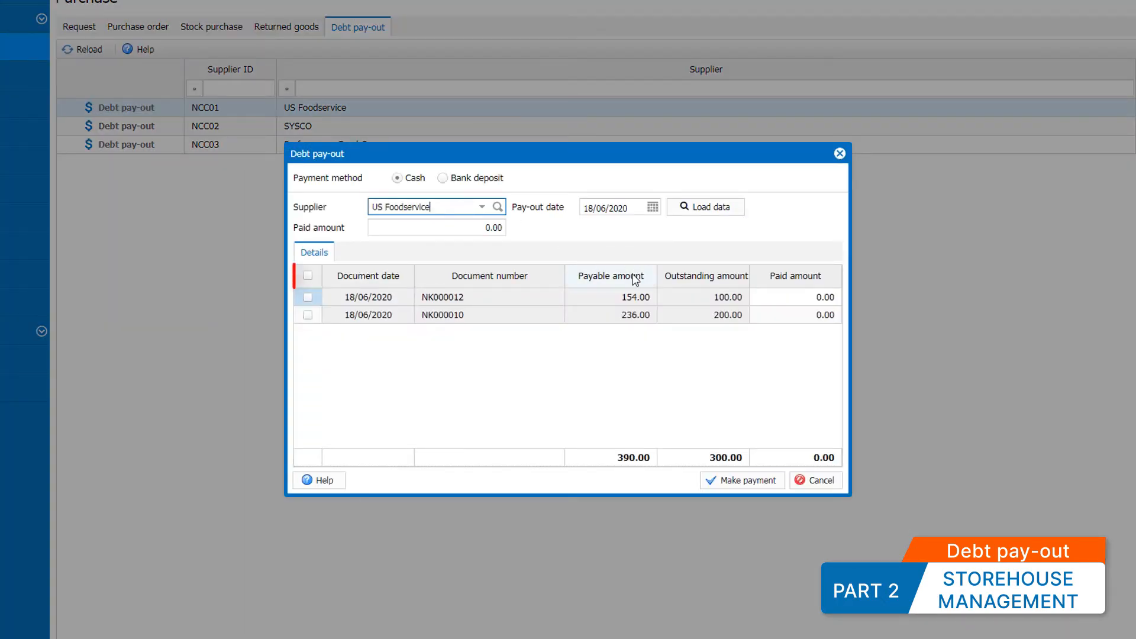
left_click(308, 297)
left_click(308, 315)
left_click(811, 299)
type("54")
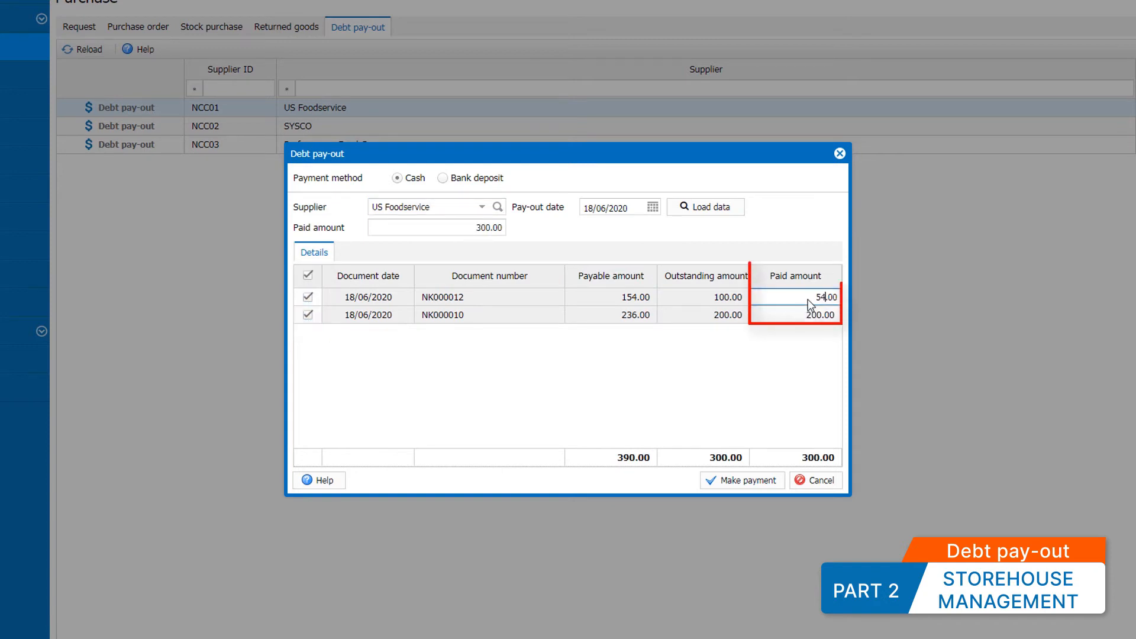
type("3")
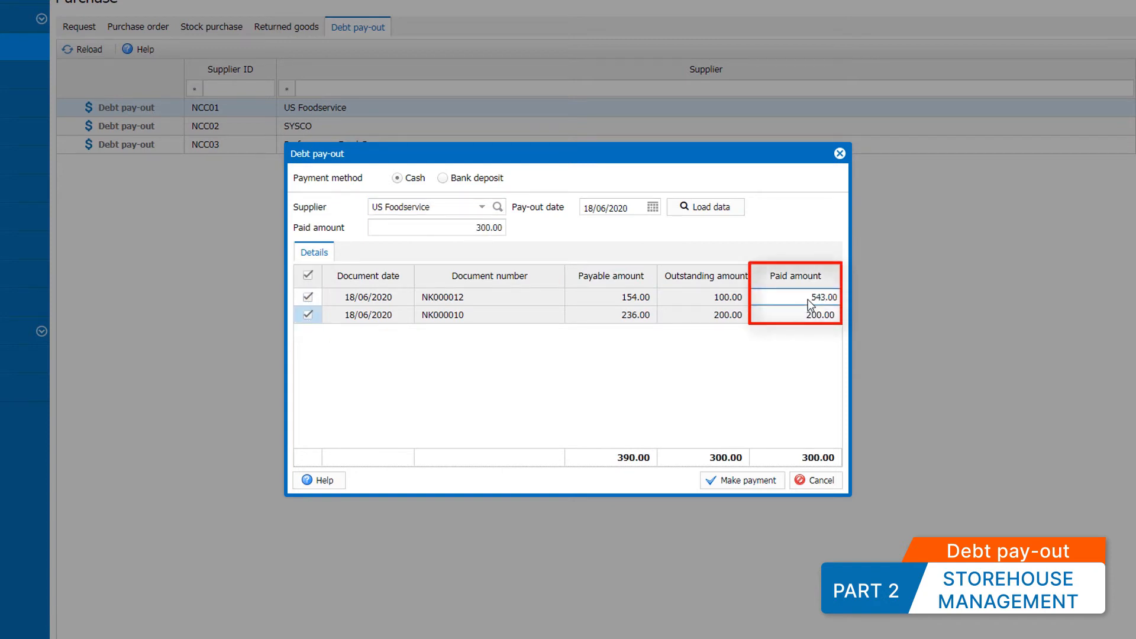
double_click(825, 295)
type("54")
key("Tab")
type("36")
left_click(710, 362)
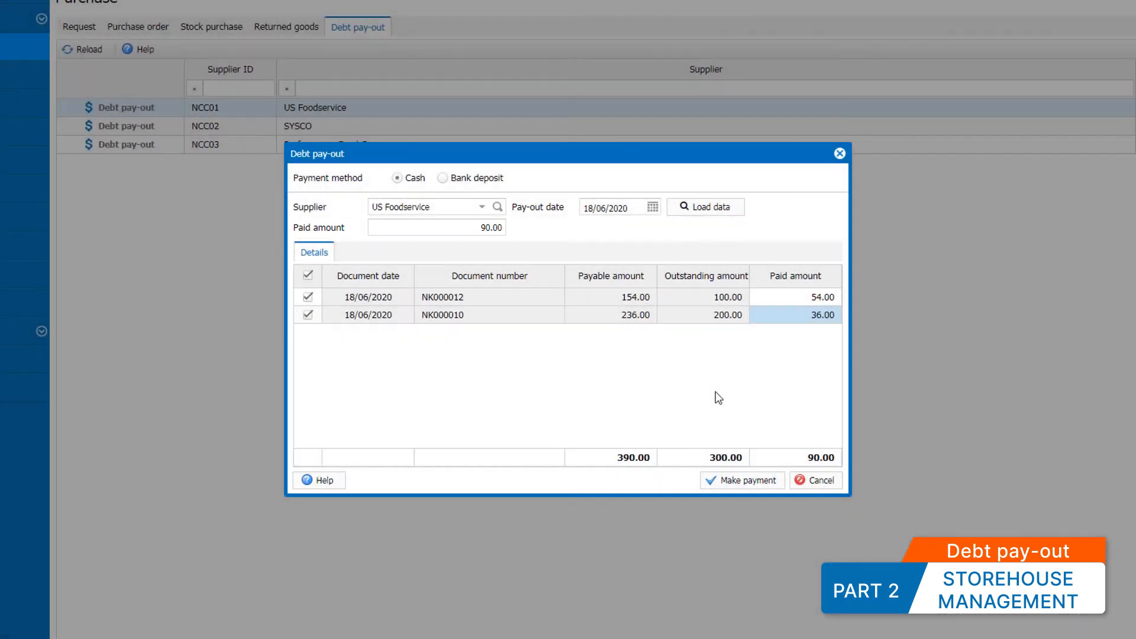
Make the cash payment, save its pay-out note, and review the documents it covers before closing it.
left_click(735, 481)
left_click(489, 169)
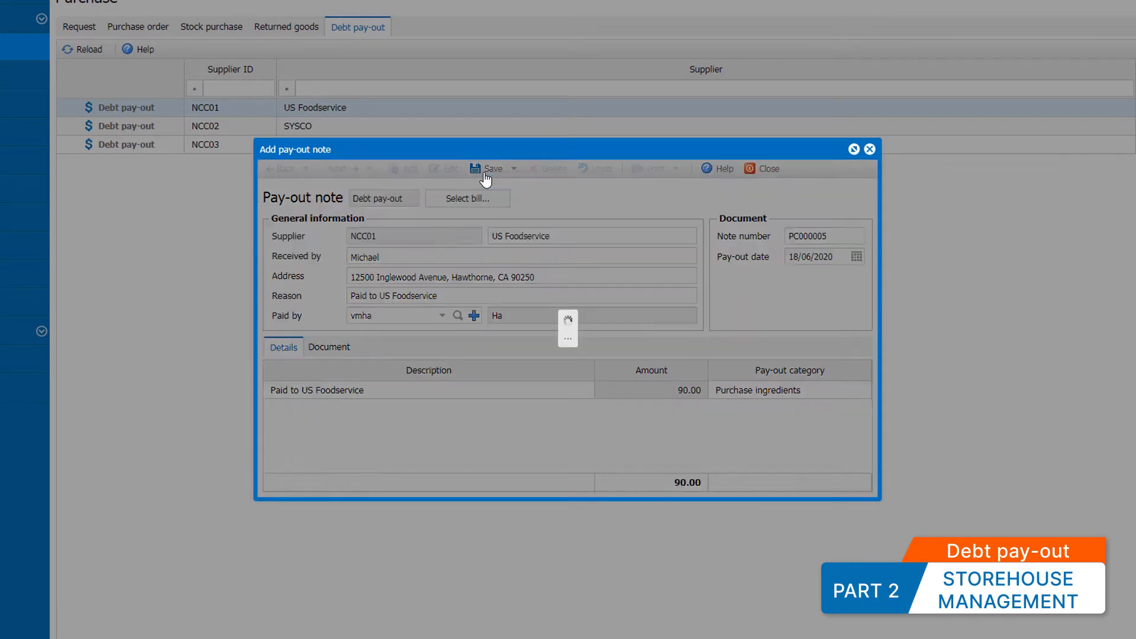
left_click(333, 348)
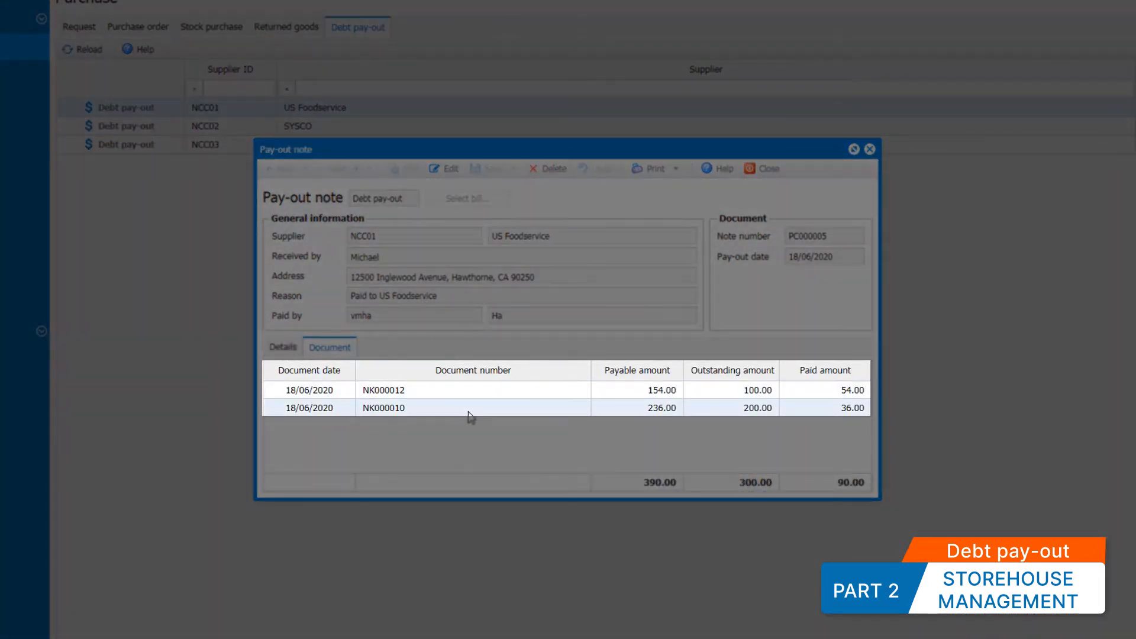
left_click(467, 393)
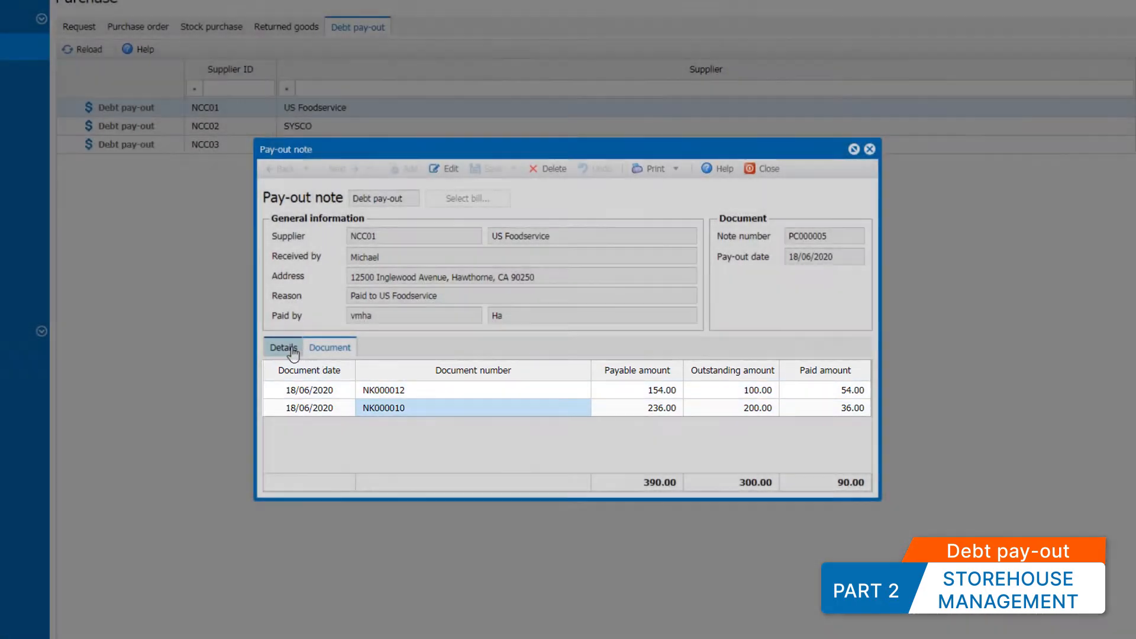
left_click(287, 348)
left_click(763, 169)
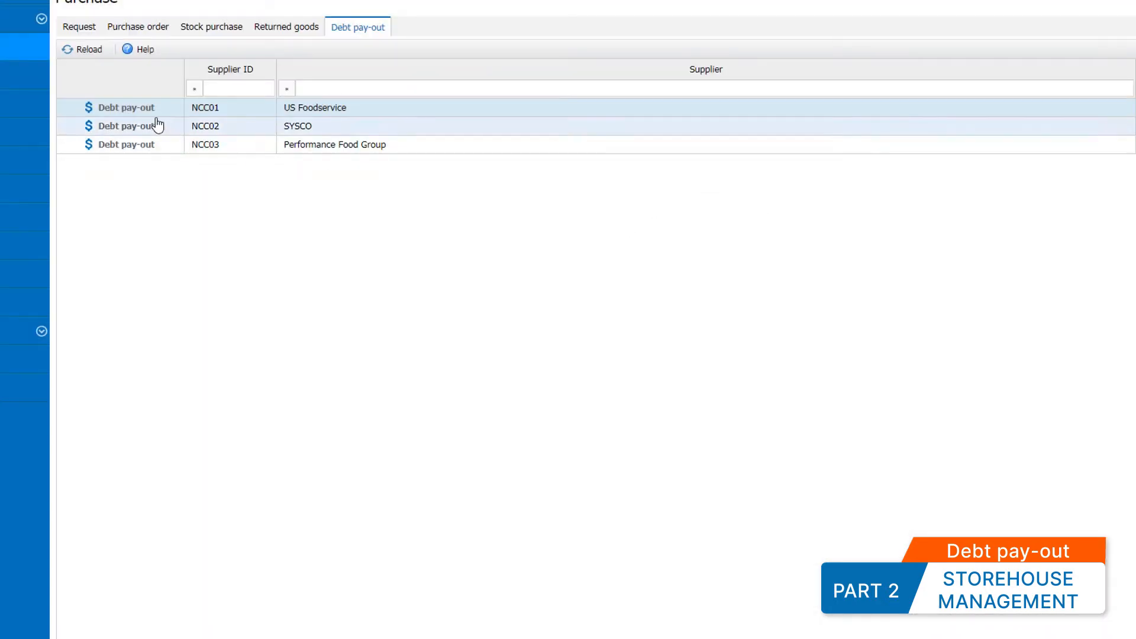
Pay the remaining 210 owed to US Foodservice by bank deposit and save the pay-out note.
left_click(138, 112)
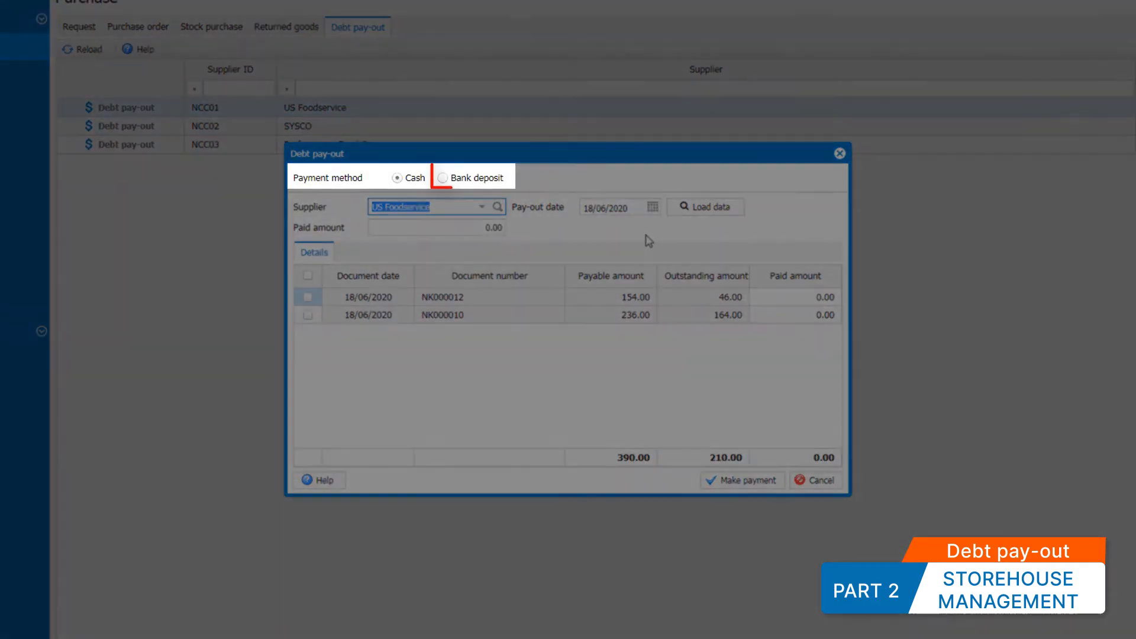
left_click(477, 177)
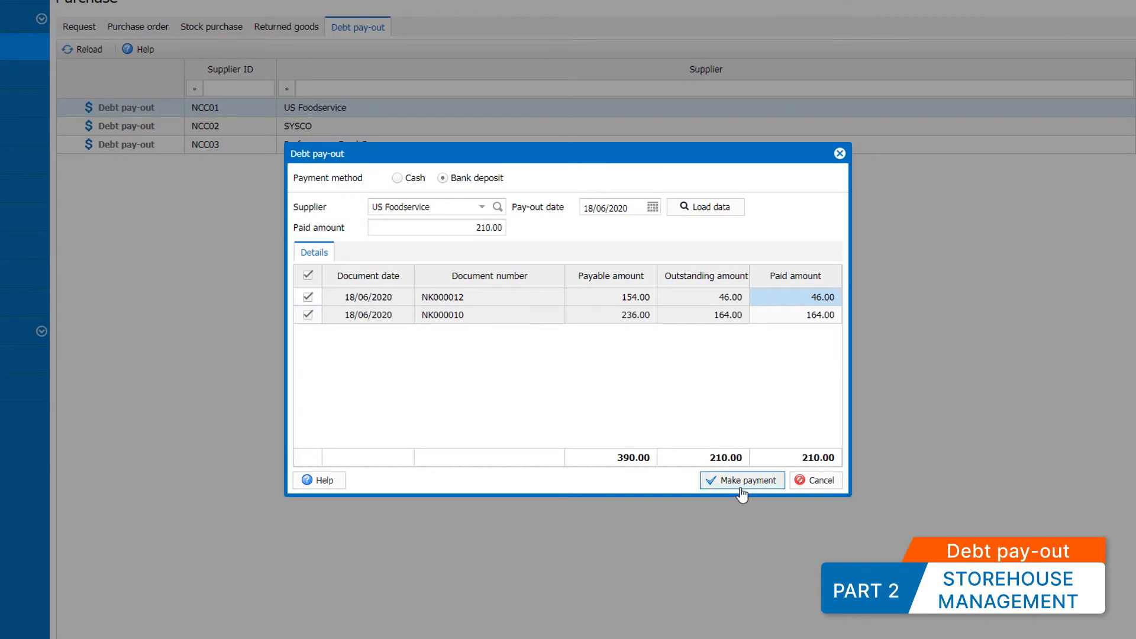
left_click(741, 487)
left_click(495, 169)
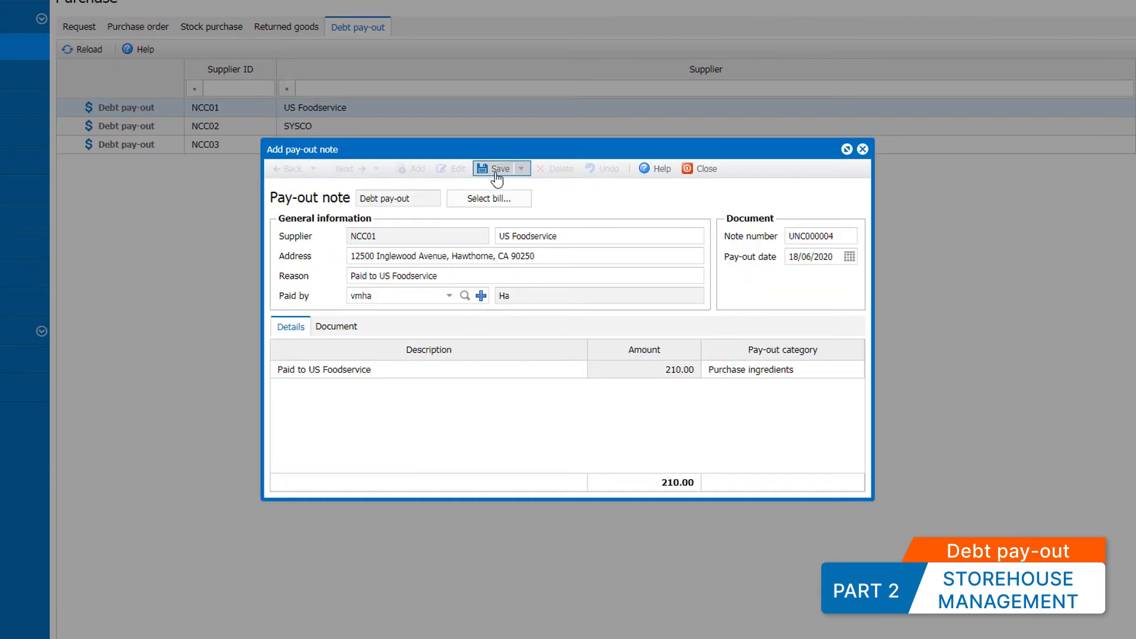
left_click(700, 169)
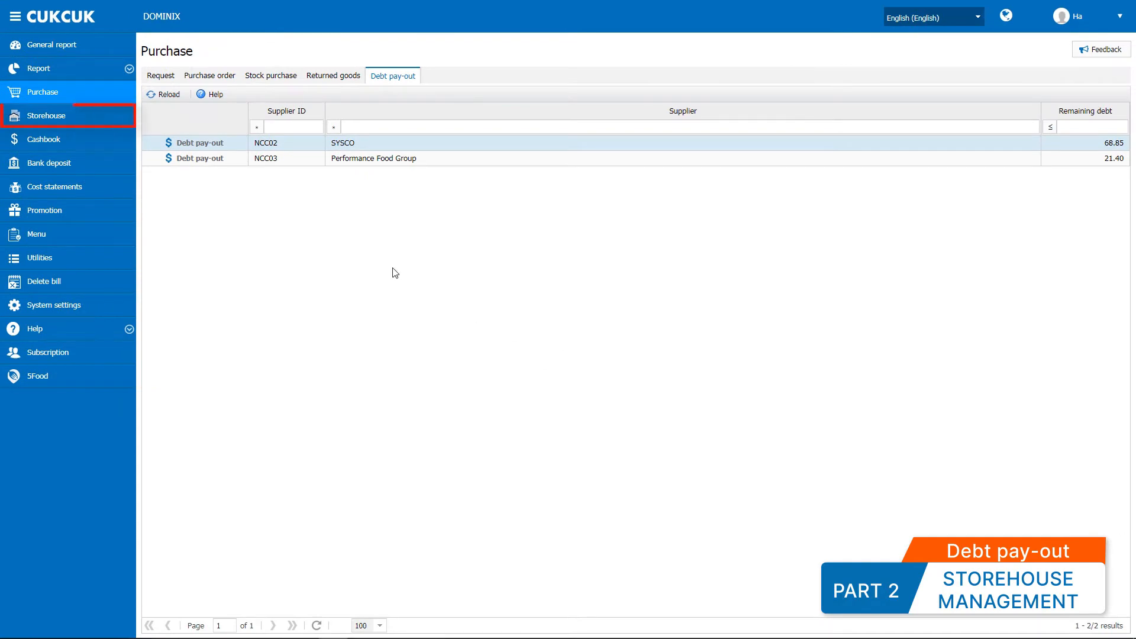
Create a new stock receipt note in the Storehouse section and enter Garlic as its first ingredient.
left_click(89, 116)
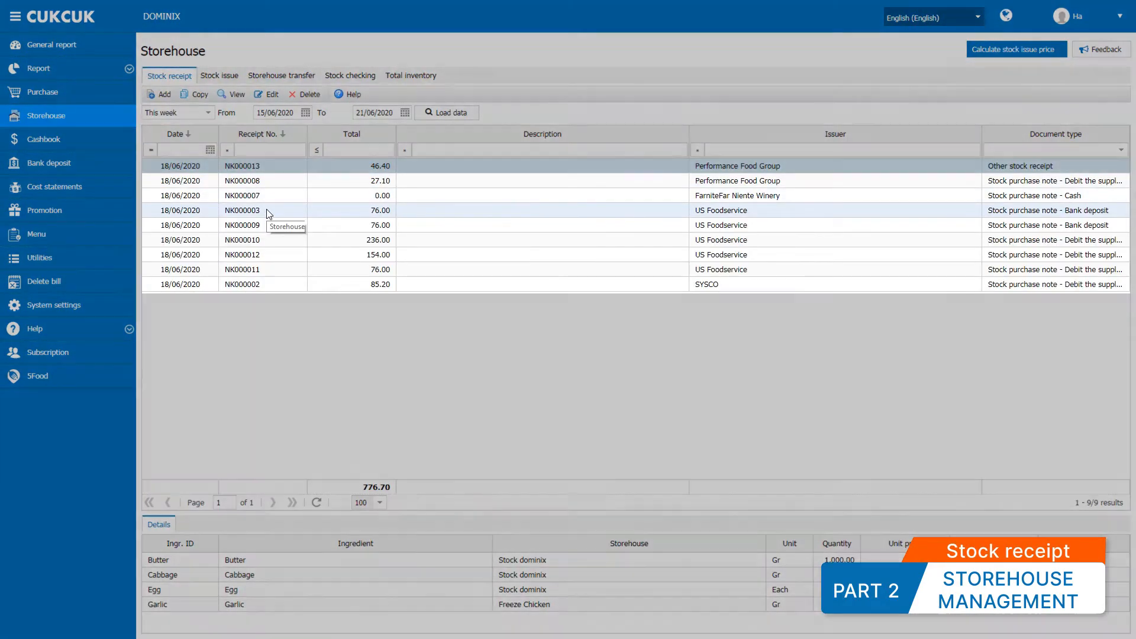
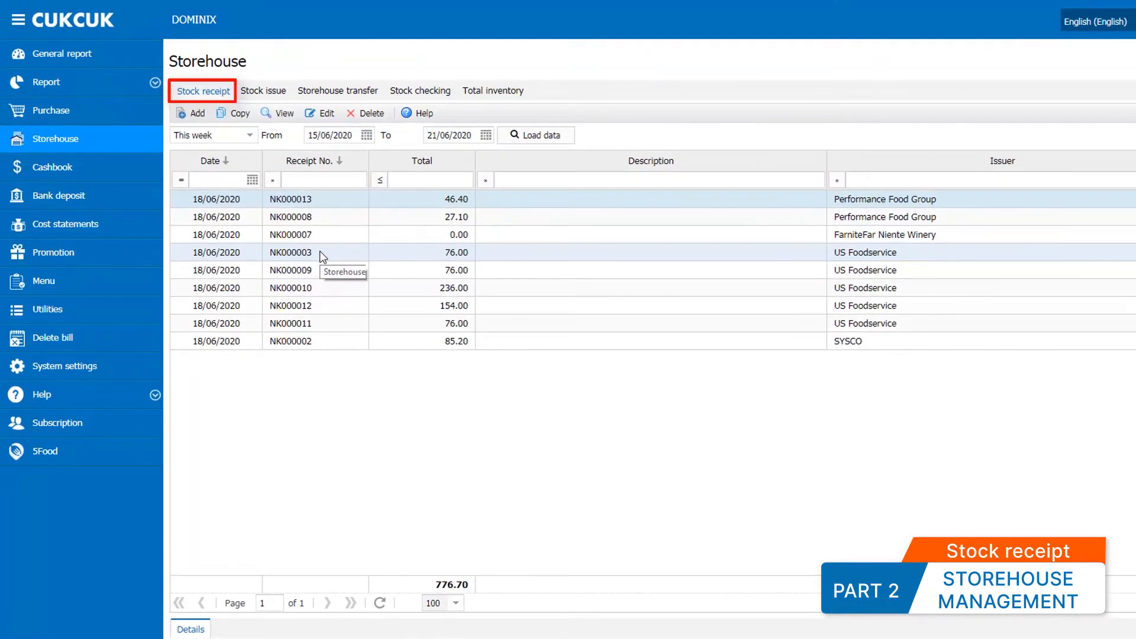
left_click(191, 113)
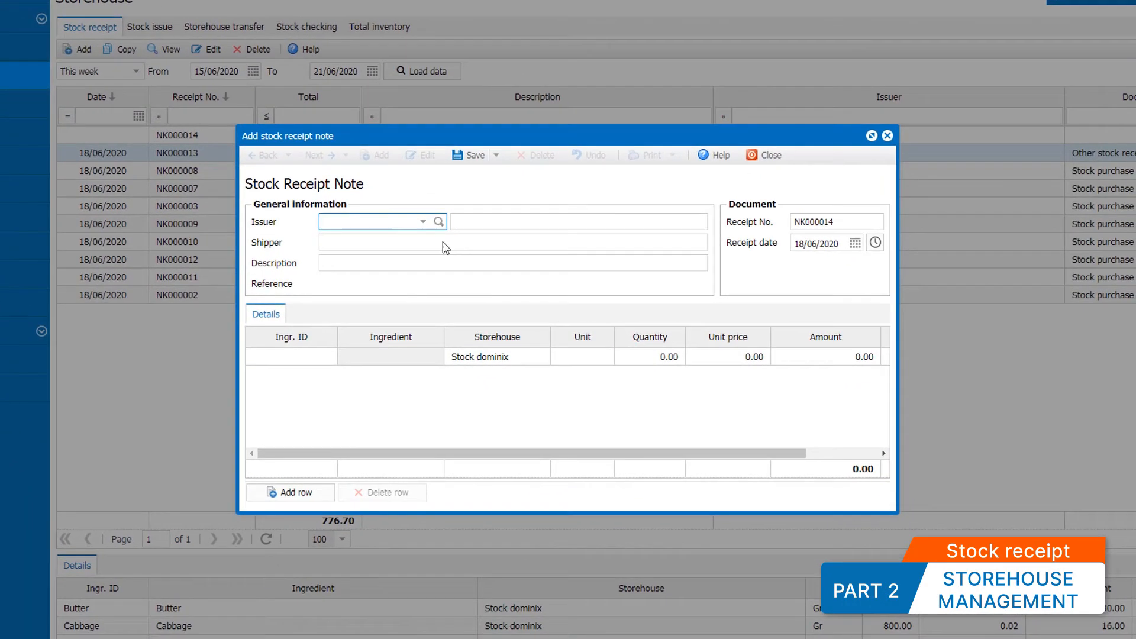
left_click(429, 421)
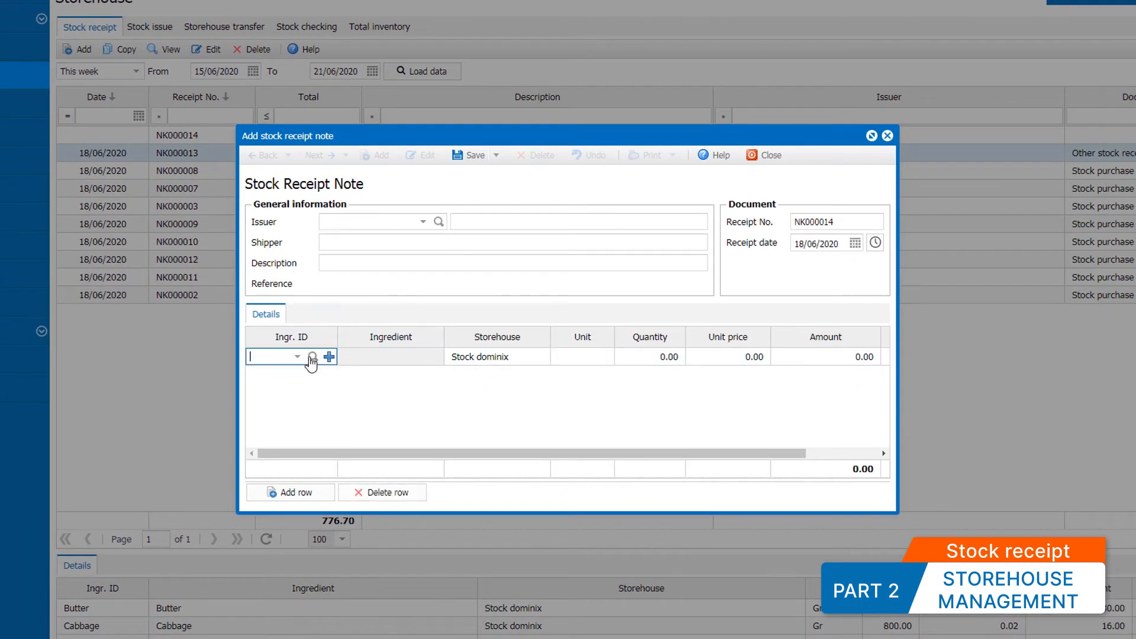
left_click(298, 357)
type("Gar")
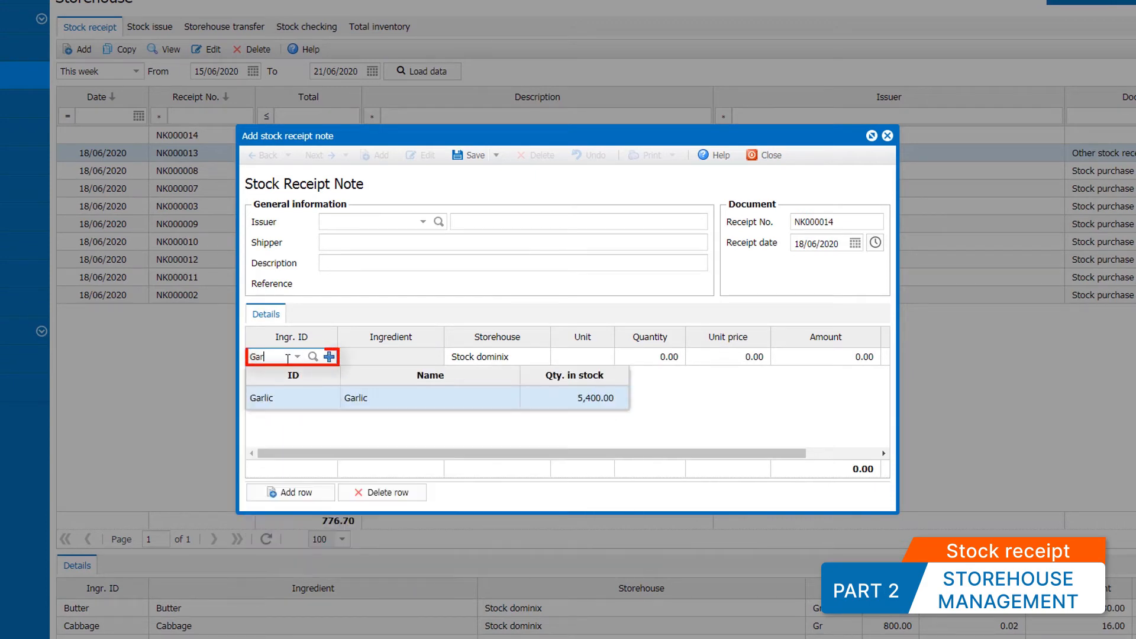
type("lic")
left_click(305, 397)
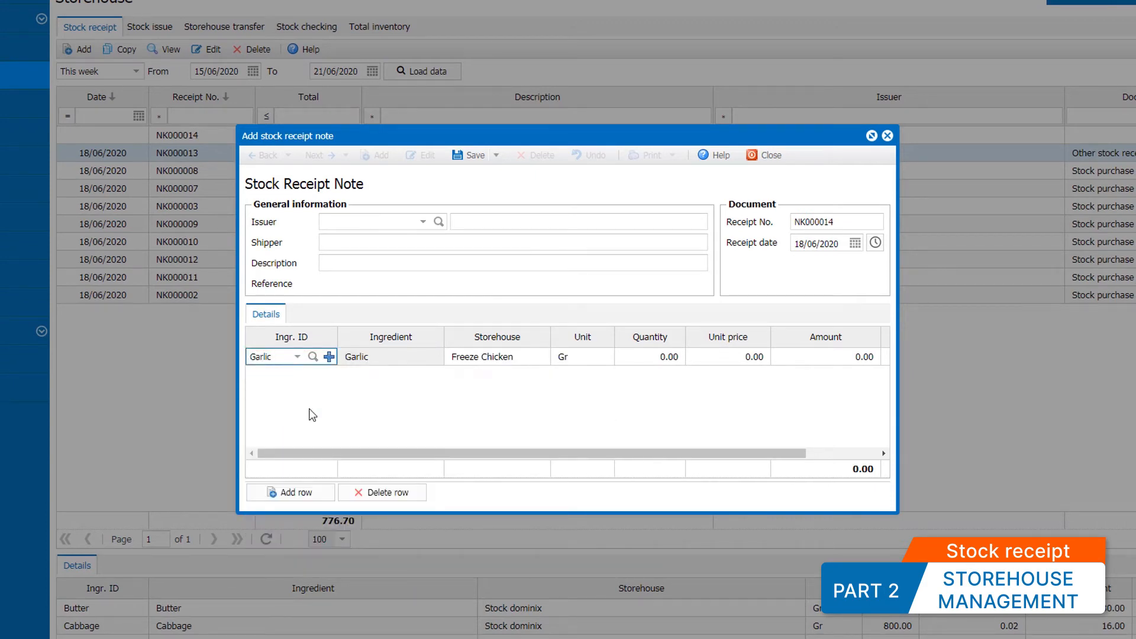
List Butter, Cabbage, Egg and Garlic from the ingredient selection with quantities of 1,000, 500, 20 and 30 respectively.
left_click(318, 363)
left_click(312, 357)
scroll(335, 352, "down", 2)
scroll(339, 354, "down", 3)
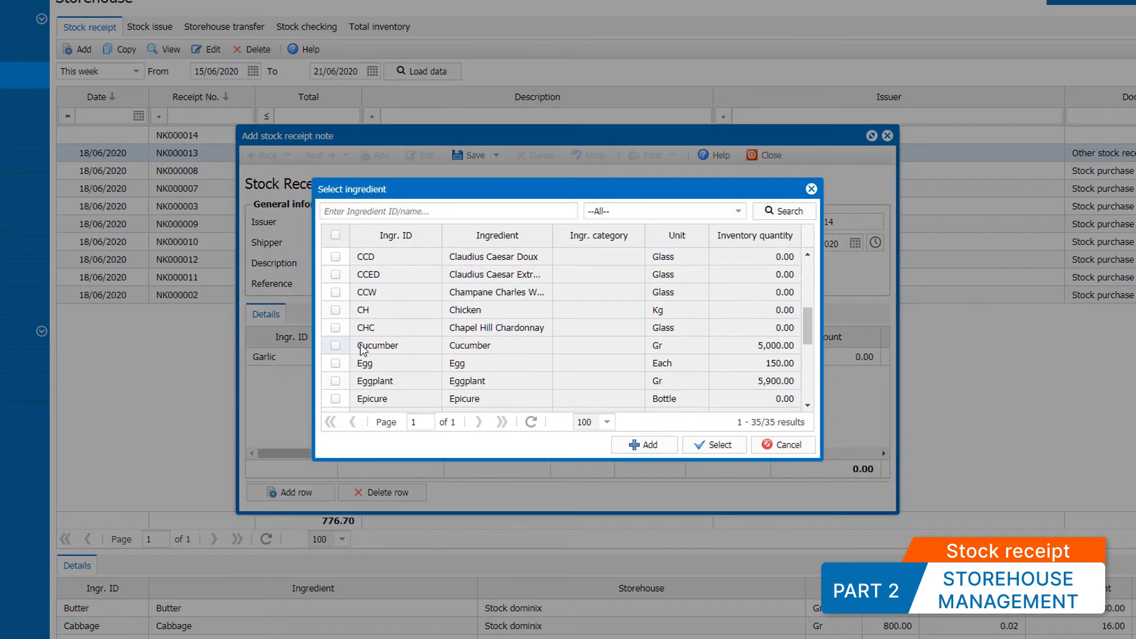
scroll(342, 355, "down", 3)
left_click(335, 328)
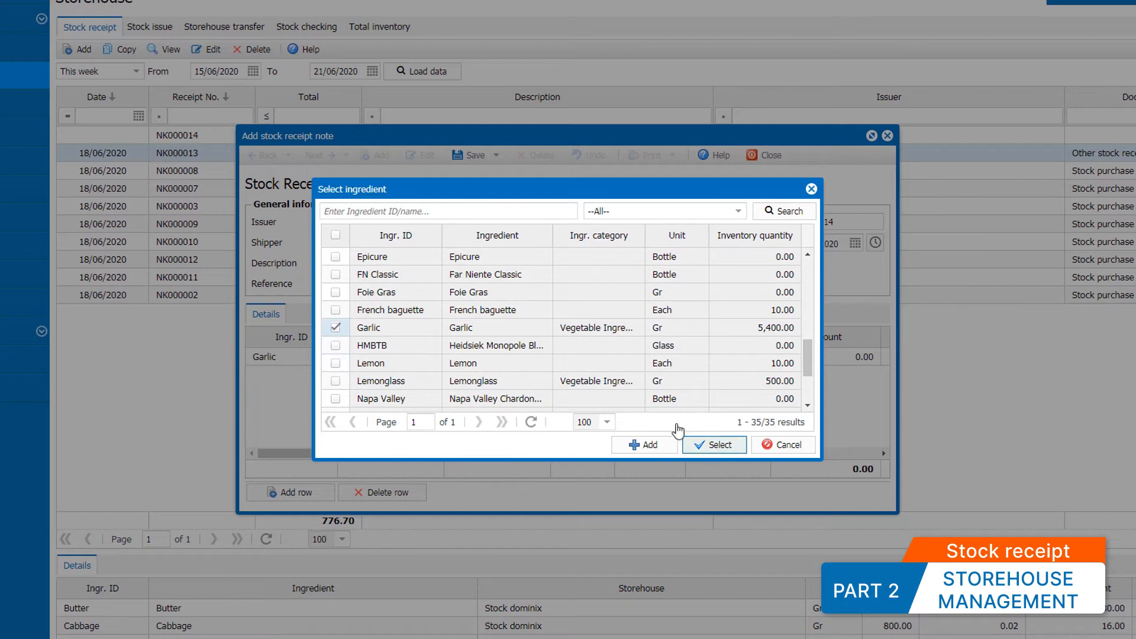
left_click(713, 444)
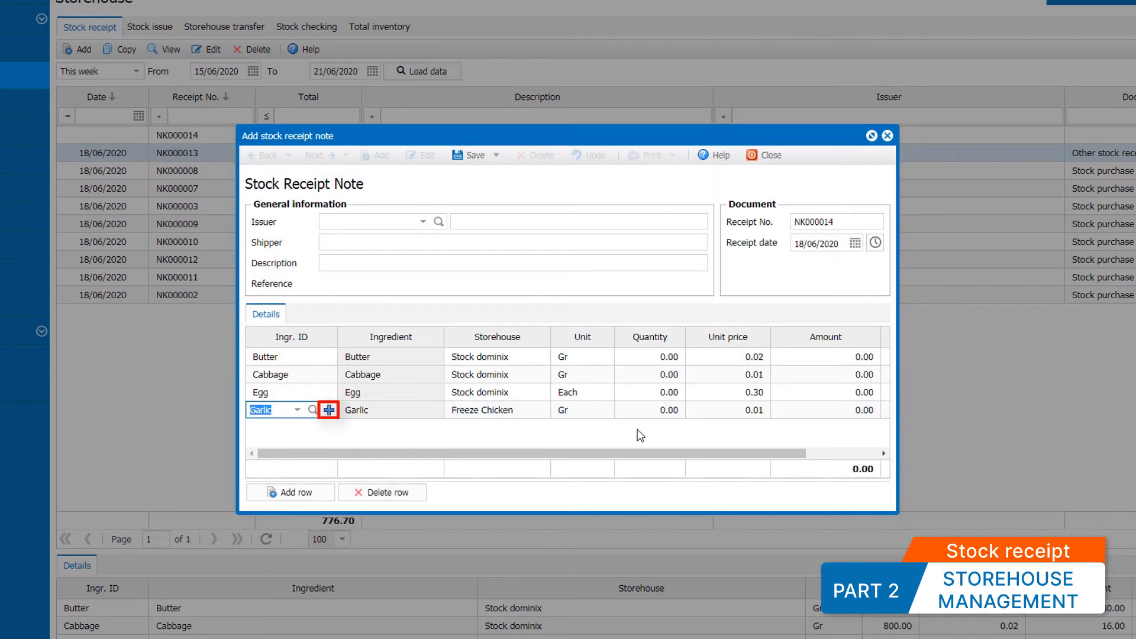
left_click(660, 372)
left_click(663, 357)
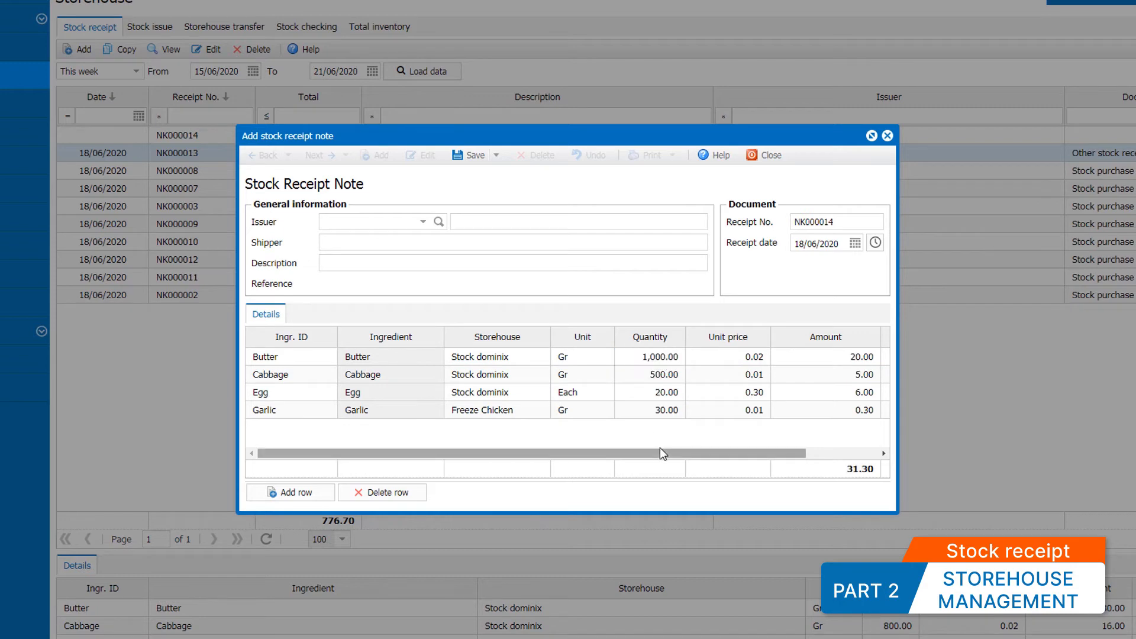
Set the expiry date of all four ingredients on the receipt note to 16/10/2020.
left_click_drag(659, 452, 731, 452)
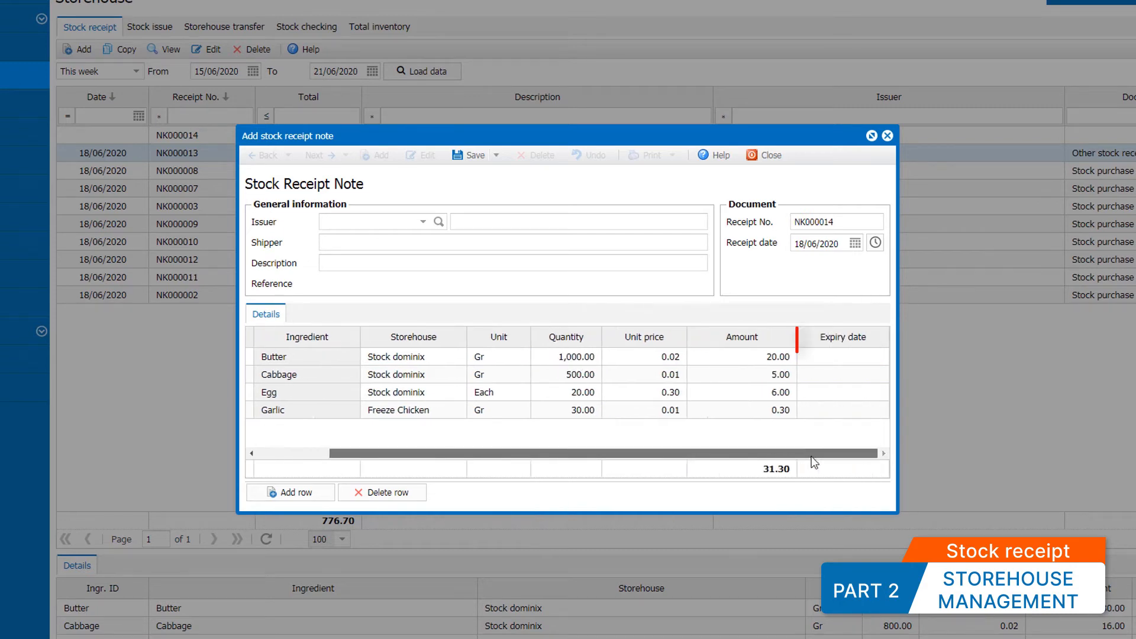
left_click(833, 357)
type("16/10/2020")
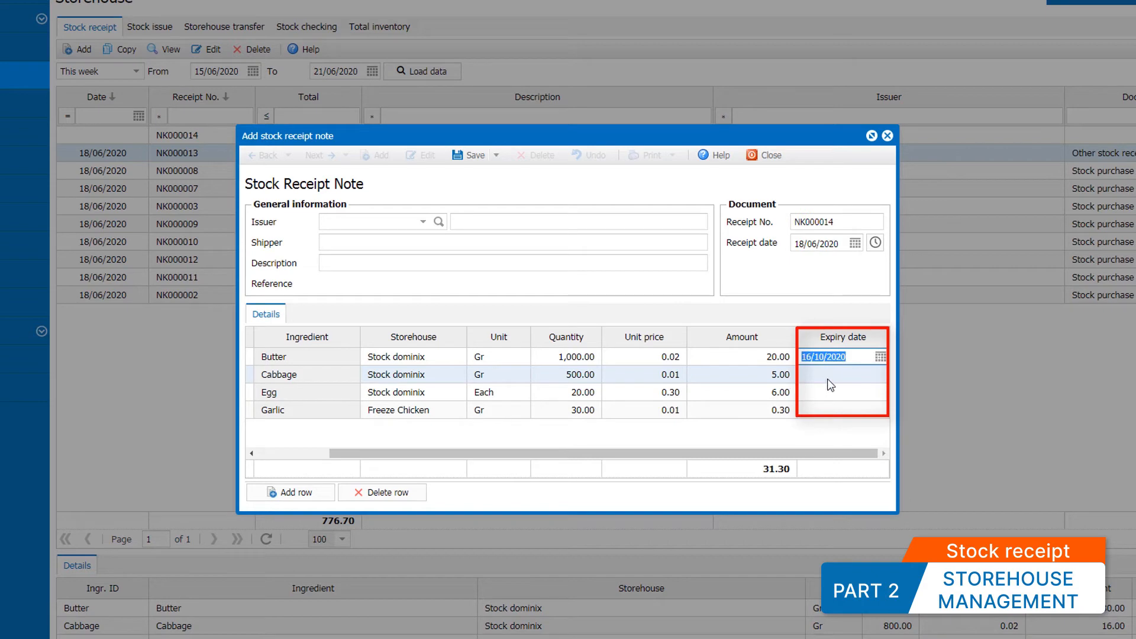
left_click(829, 378)
key("ctrl+v")
left_click(830, 394)
key("ctrl+v")
left_click(831, 411)
type("16/10/2020")
left_click(811, 437)
Complete the receipt note with Performance Food Group (NCC03) as issuer and the shipper's name, and save and close it.
left_click_drag(697, 454, 624, 457)
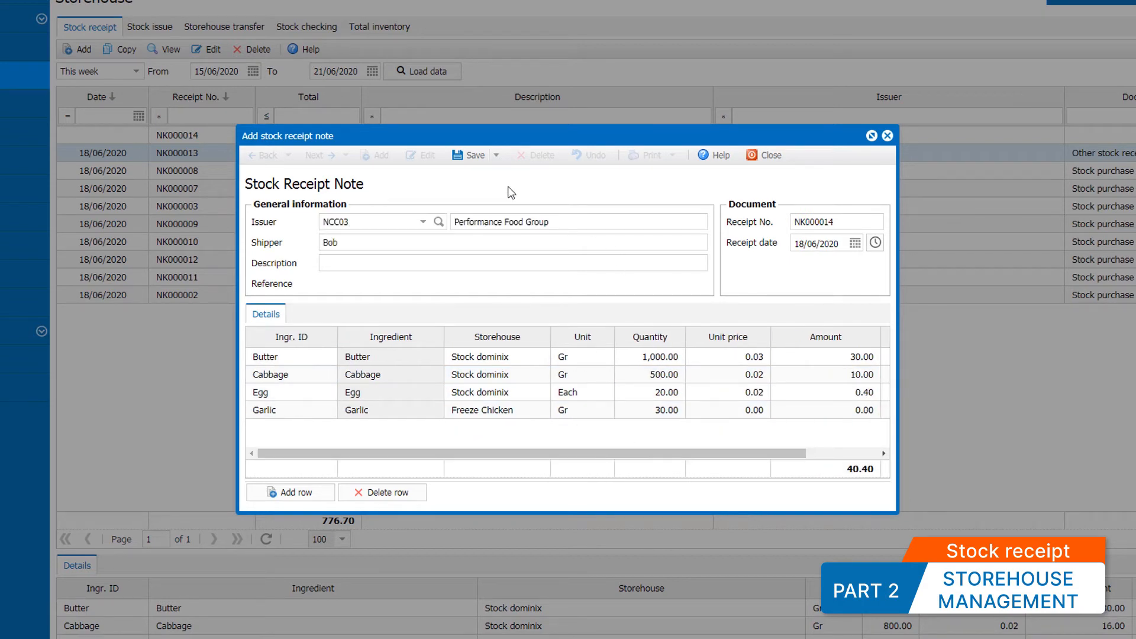
left_click(483, 155)
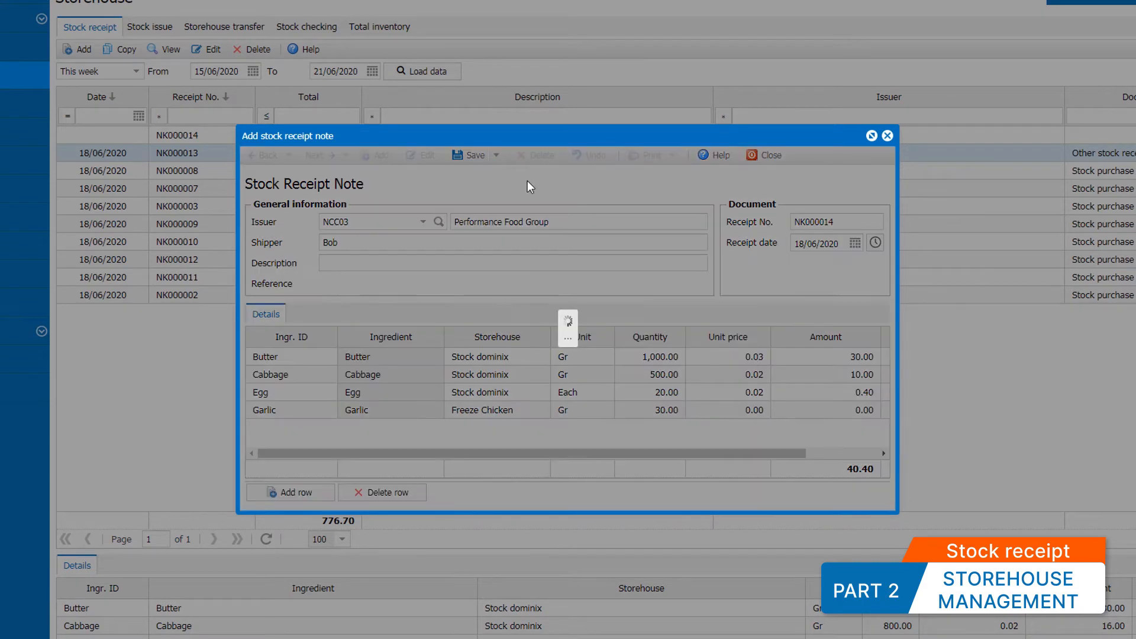
left_click(767, 155)
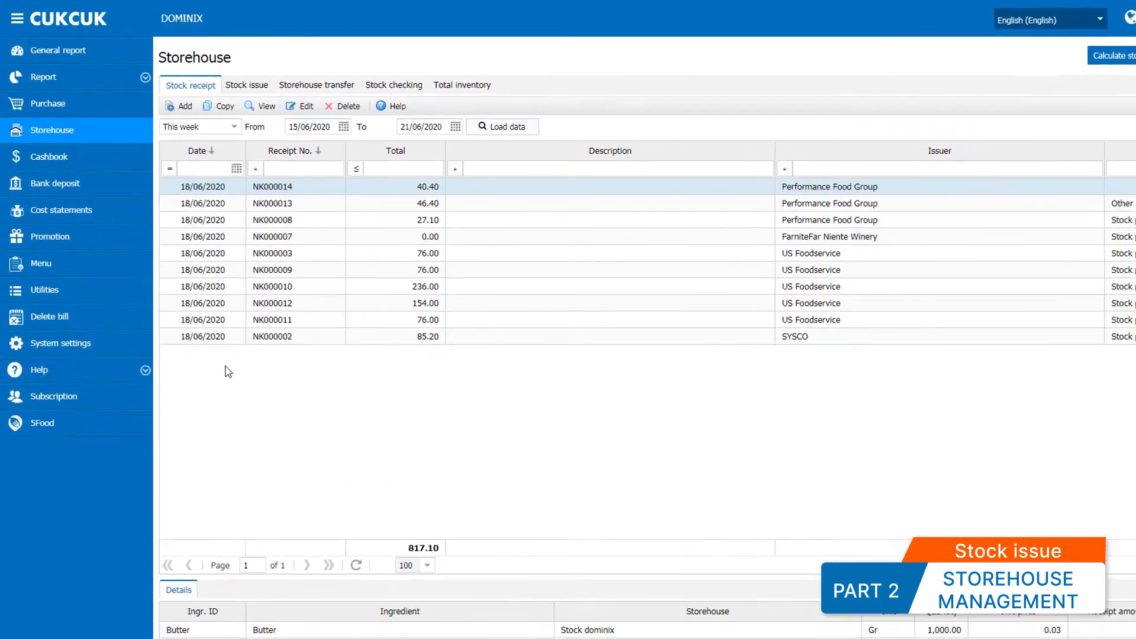
Open the Purchase/Sale page of the general system settings at its Storehouse section.
left_click(111, 308)
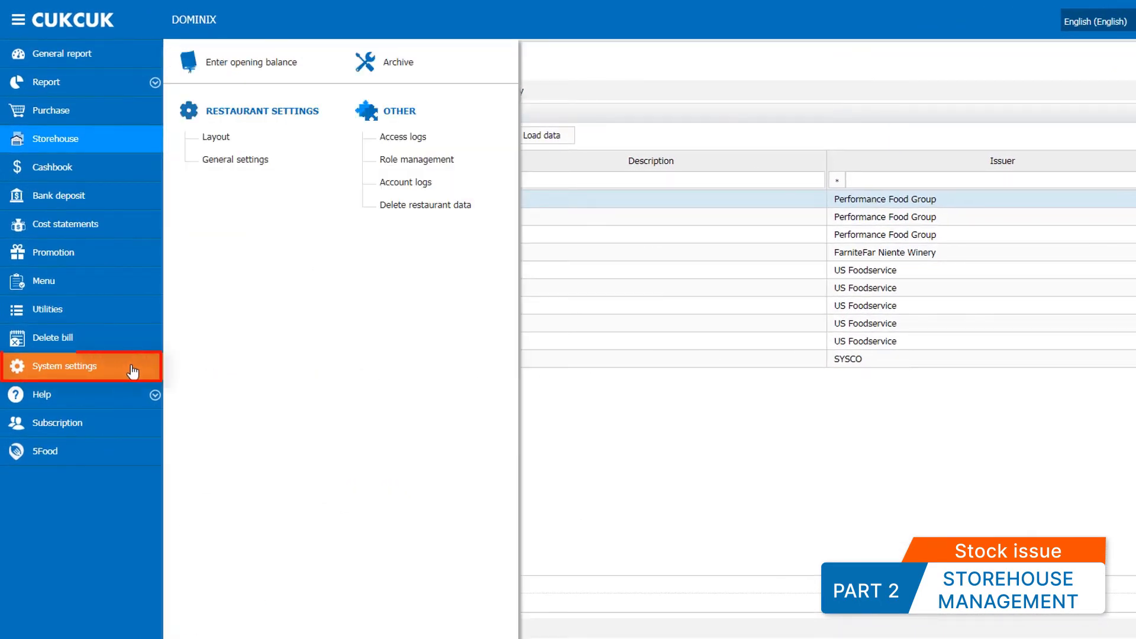
left_click(257, 166)
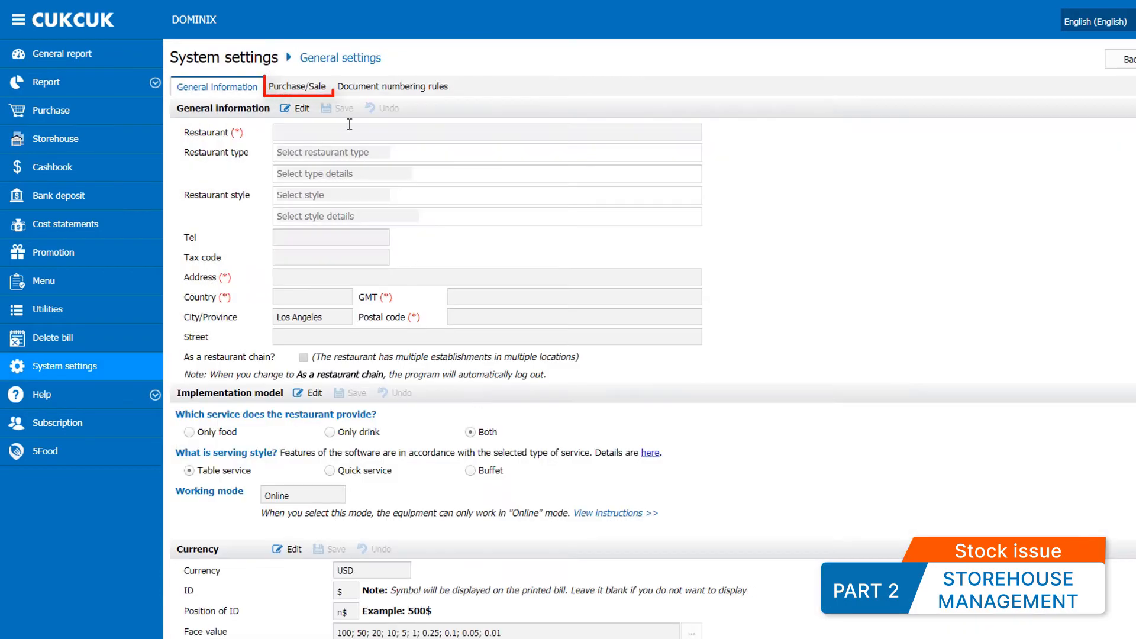
left_click(320, 89)
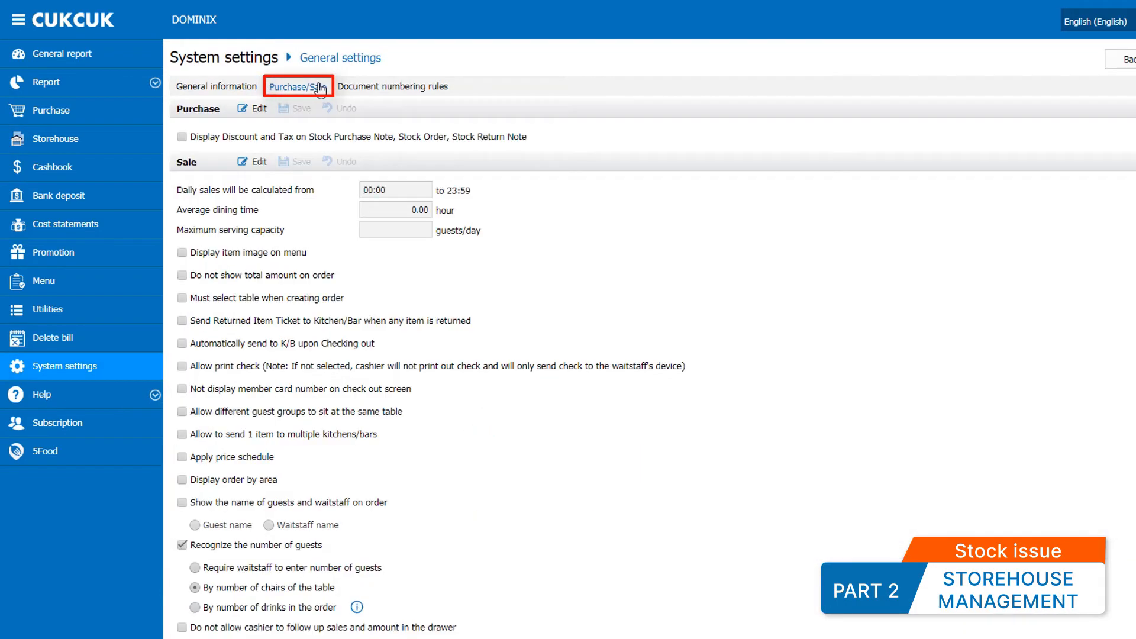
scroll(465, 156, "down", 10)
scroll(513, 246, "down", 2)
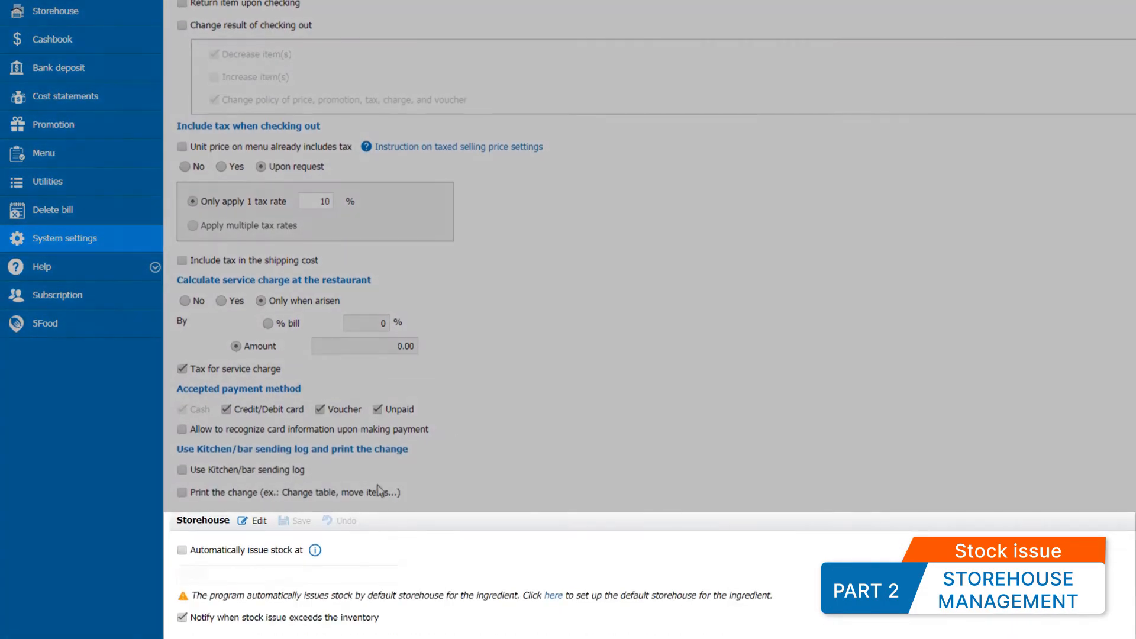
Enable automatic stock issue at 09:00, 13:00 and 19:00 in the Storehouse settings and save them.
left_click(254, 521)
left_click(182, 550)
left_click(283, 574)
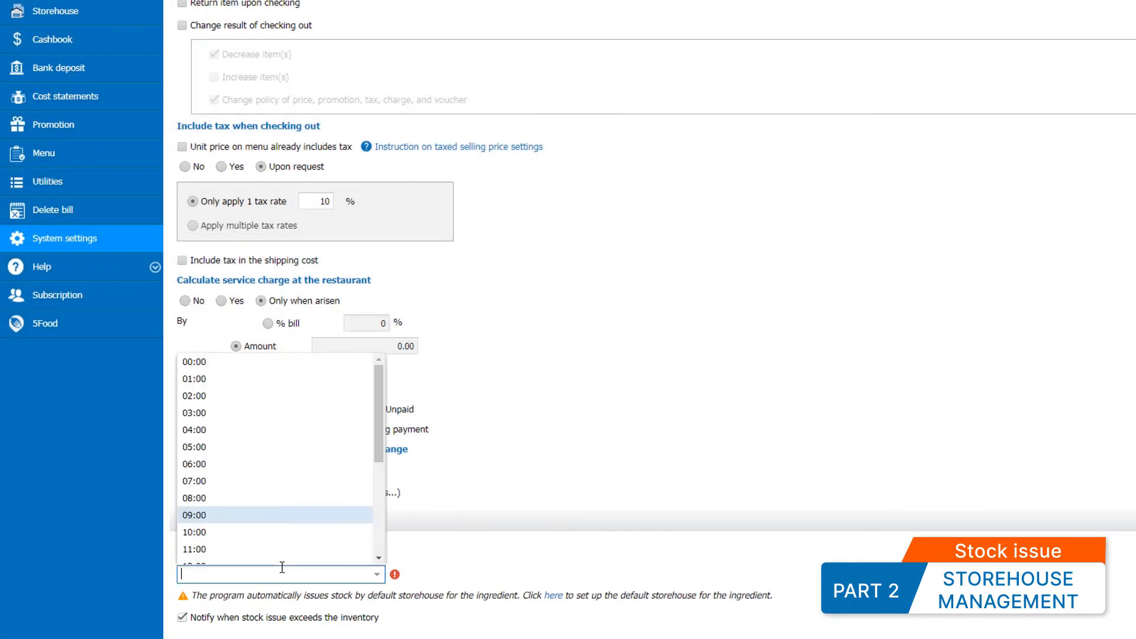
type("090")
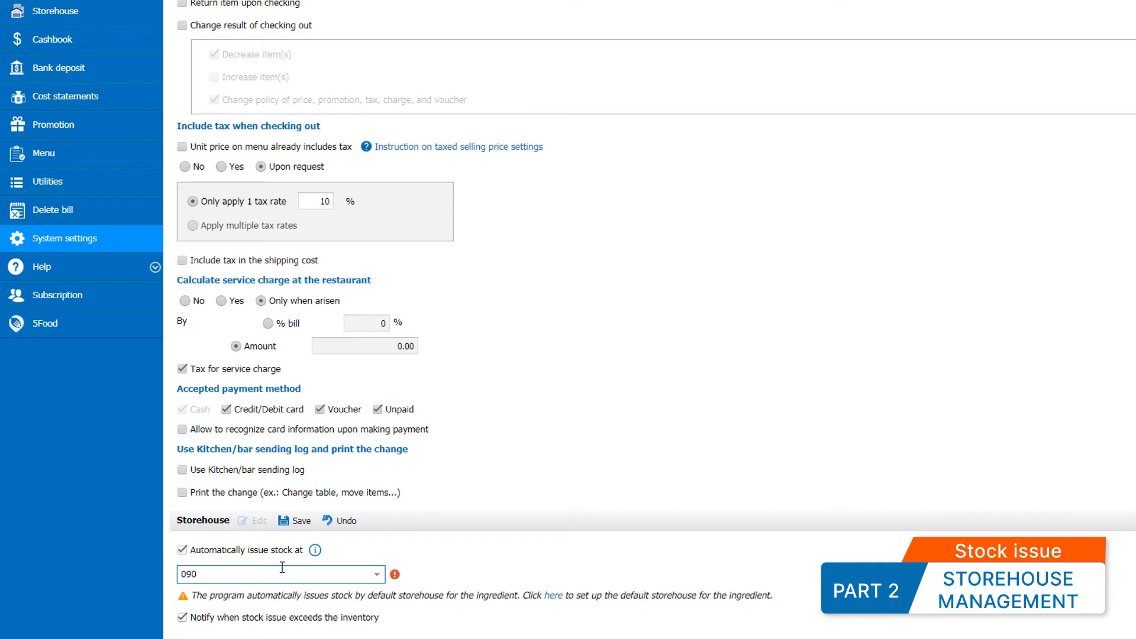
key("BackSpace")
left_click(260, 593)
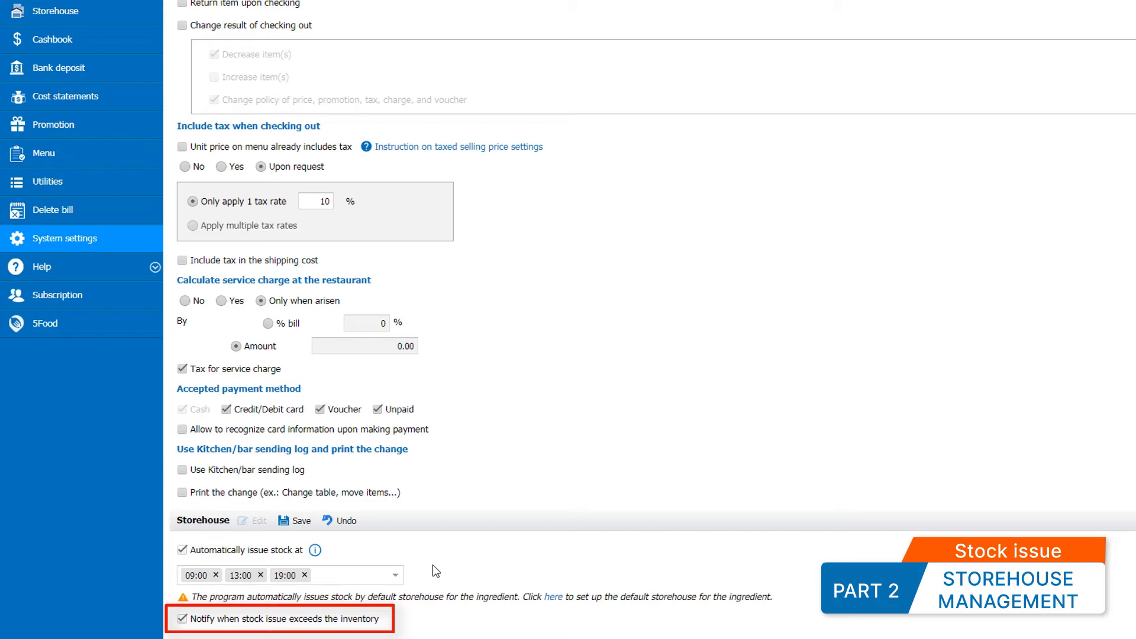
left_click(299, 521)
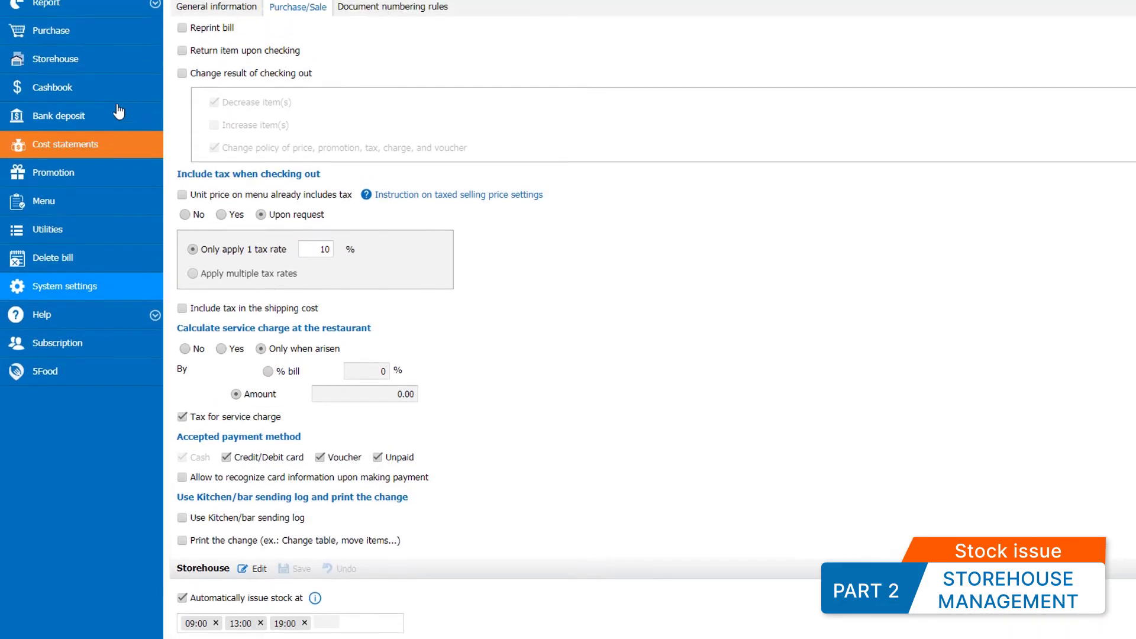
Create a new note in the Storehouse stock issue list with the type Stock issue for sale.
left_click(112, 140)
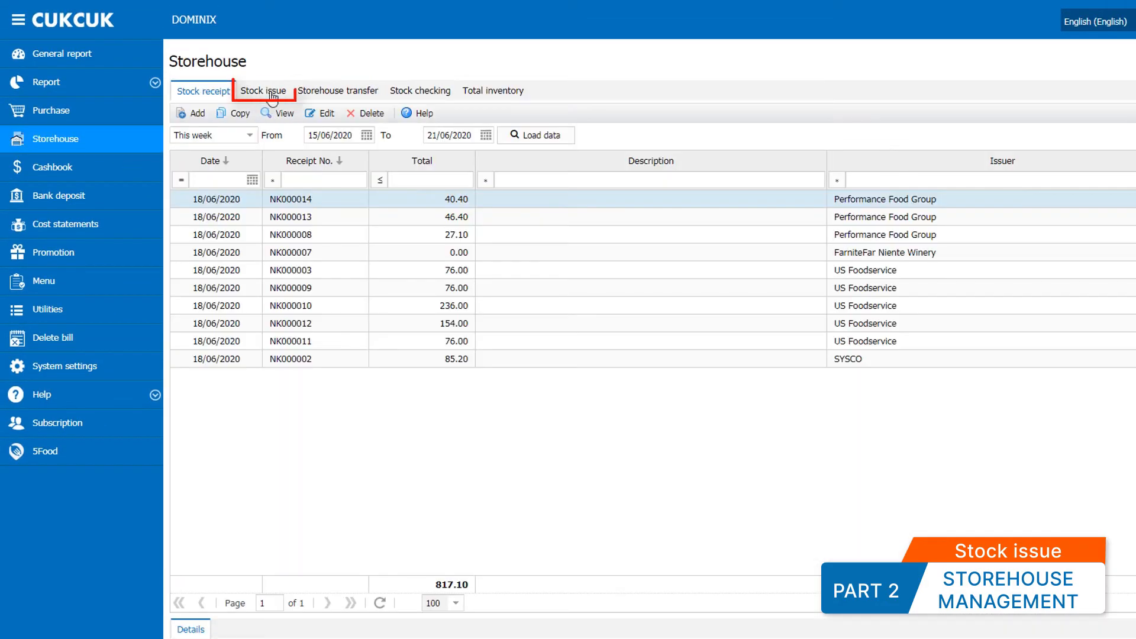
left_click(273, 102)
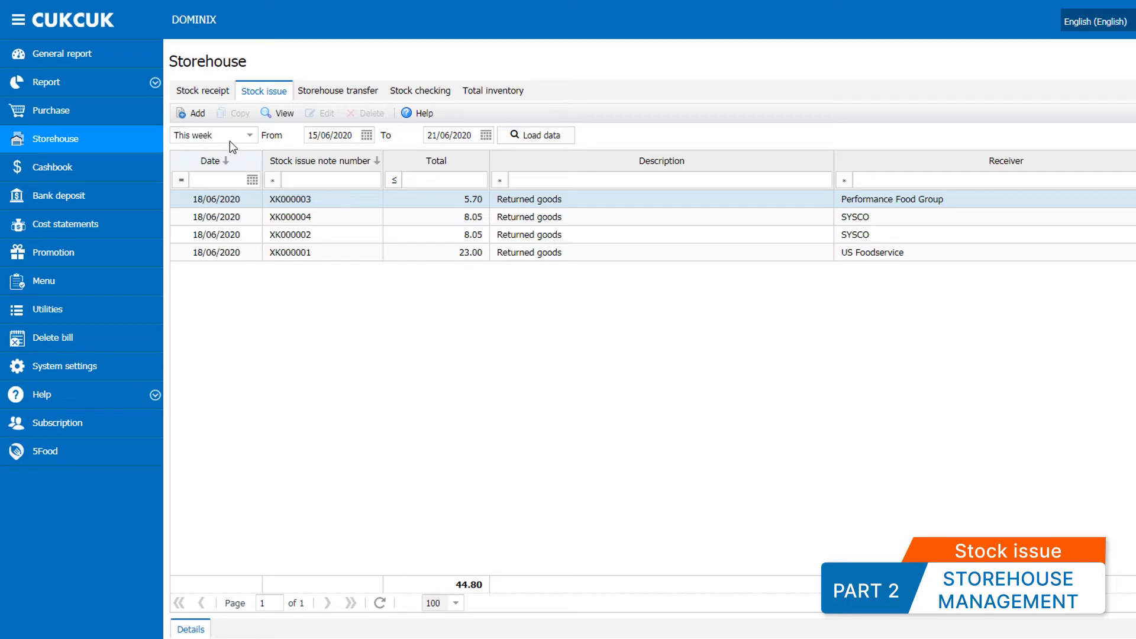
left_click(198, 113)
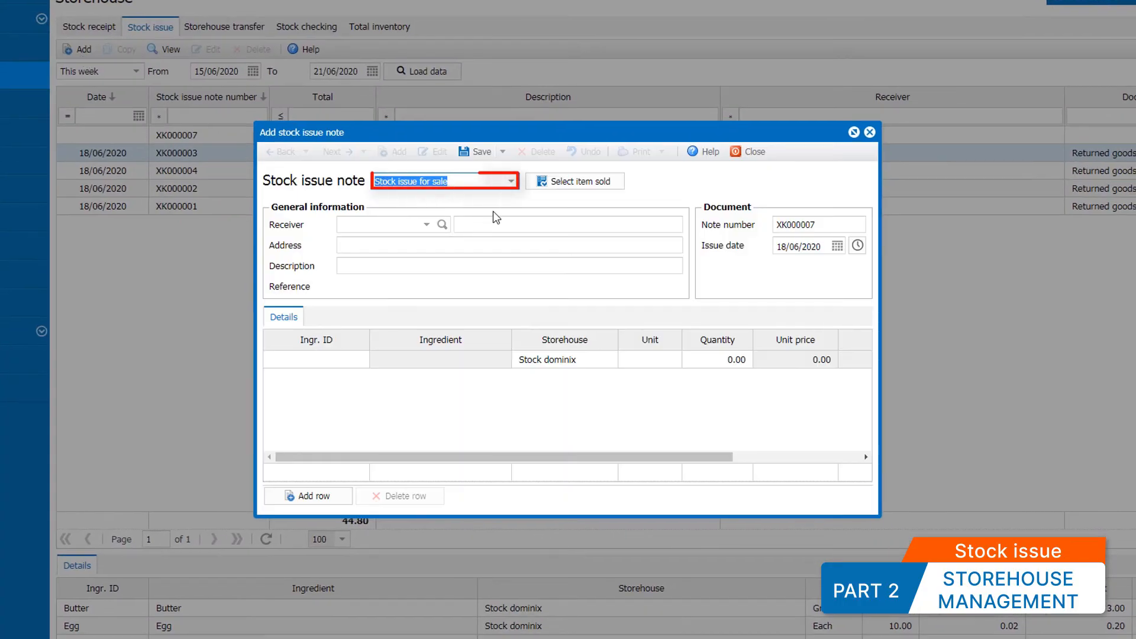
left_click(511, 182)
left_click(509, 197)
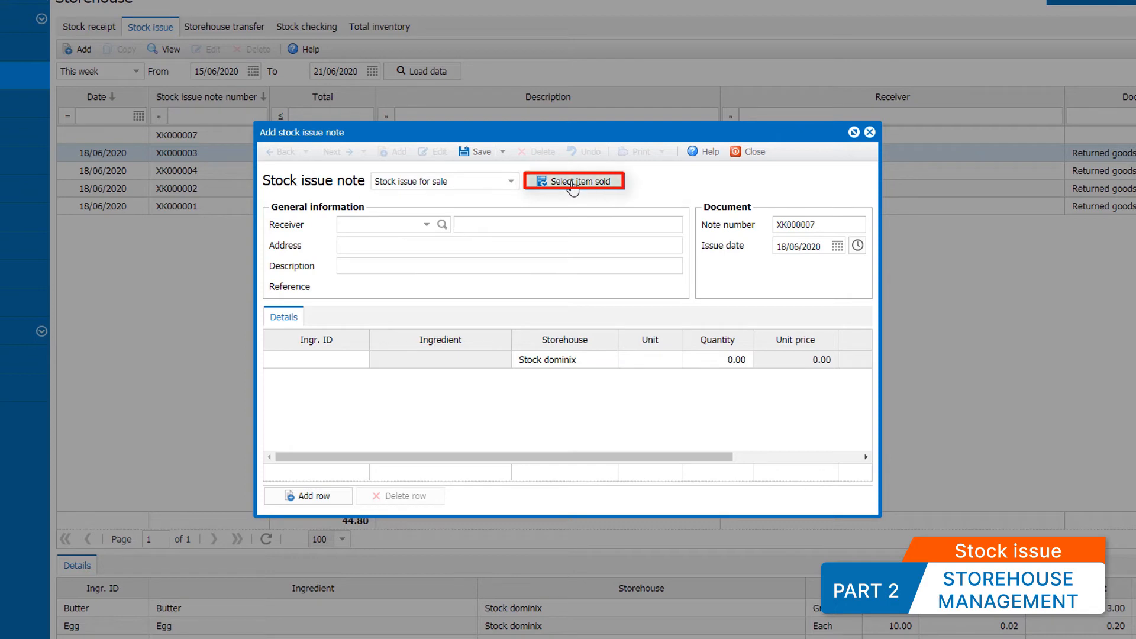
Load the items sold from 18/04/2020 to 18/06/2020 for the stock issue note.
left_click(572, 184)
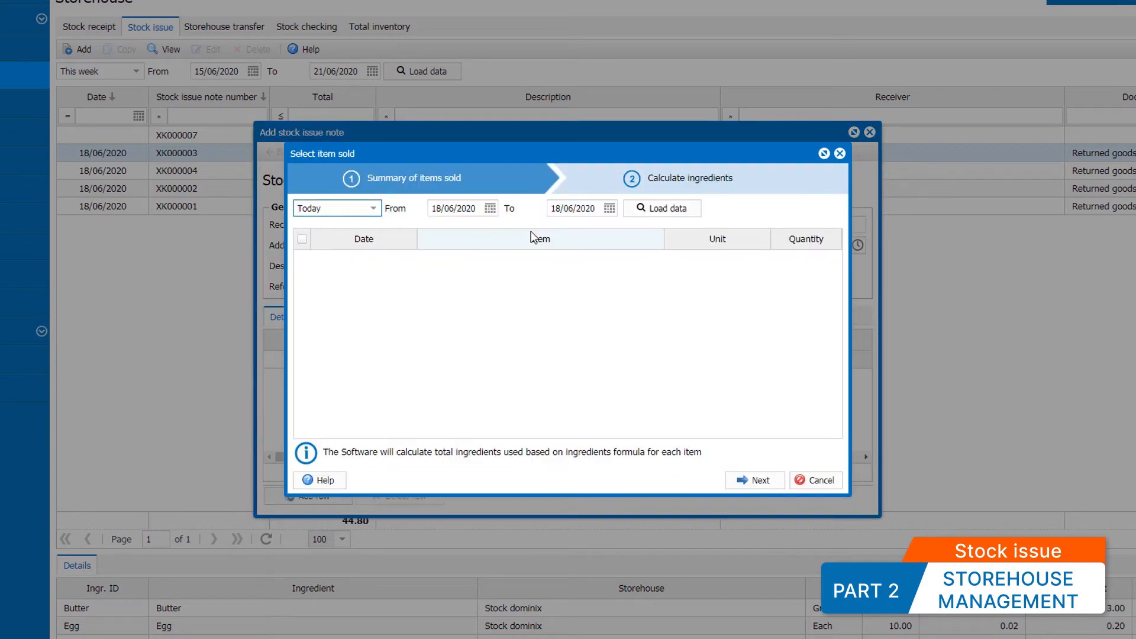
left_click(490, 209)
scroll(515, 296, "up", 2)
left_click(587, 300)
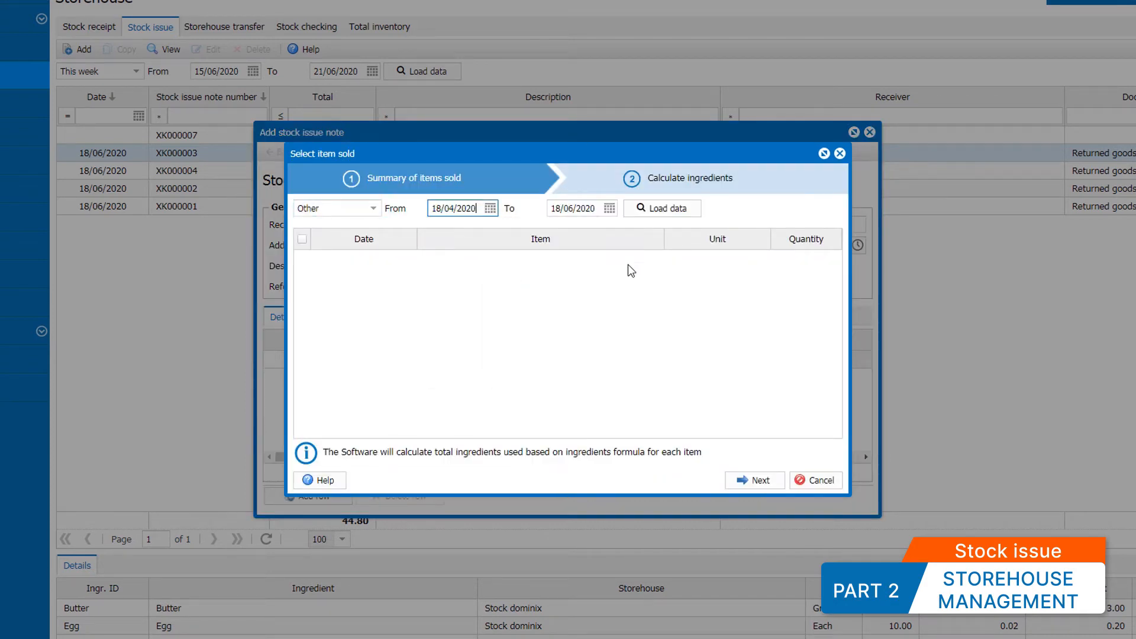
left_click(639, 209)
Add the ingredients of Mixed grills, Steamed mussels with wine, Cake of the day, Caesar salad served with grilled salmon, and Deep fried Squid and cucumber salad.
left_click(302, 258)
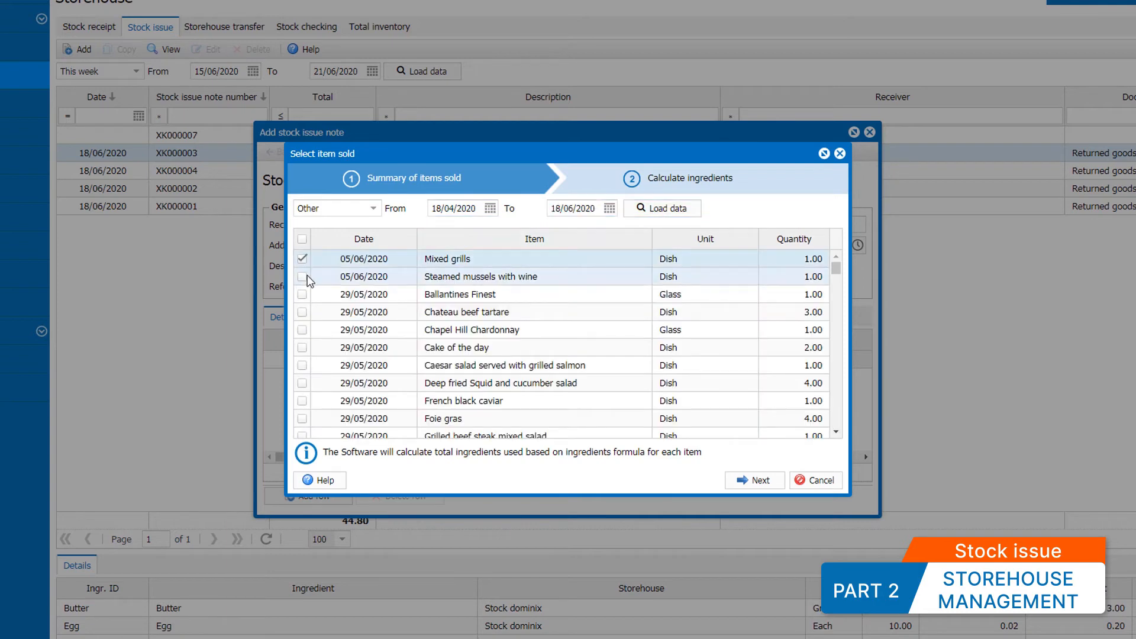
left_click(302, 276)
left_click(302, 347)
left_click(302, 365)
left_click(302, 383)
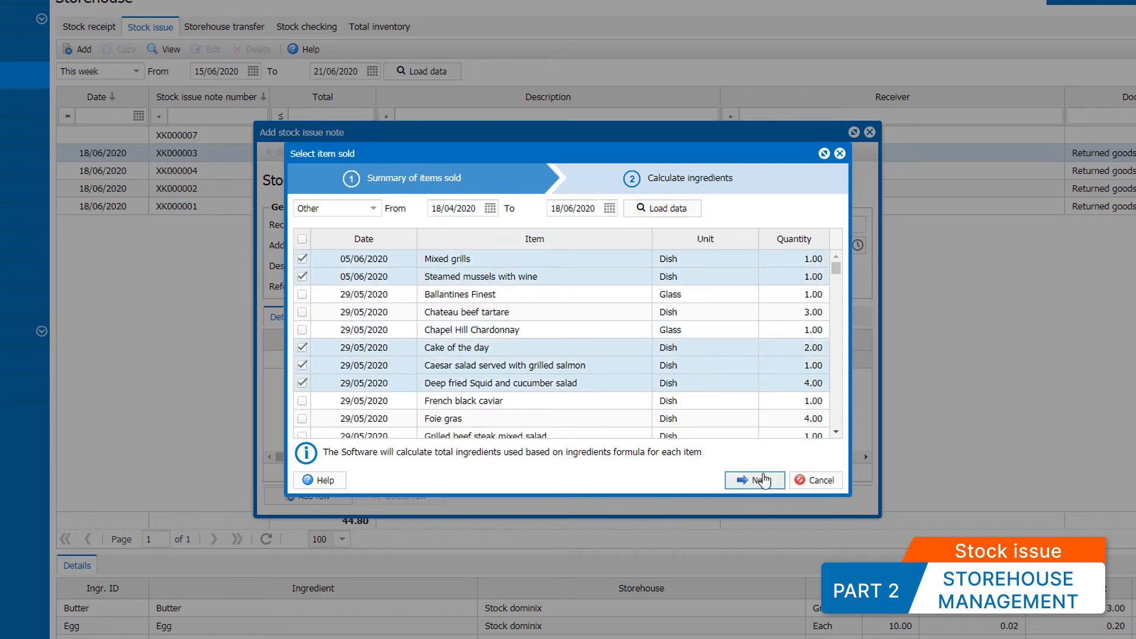
left_click(754, 480)
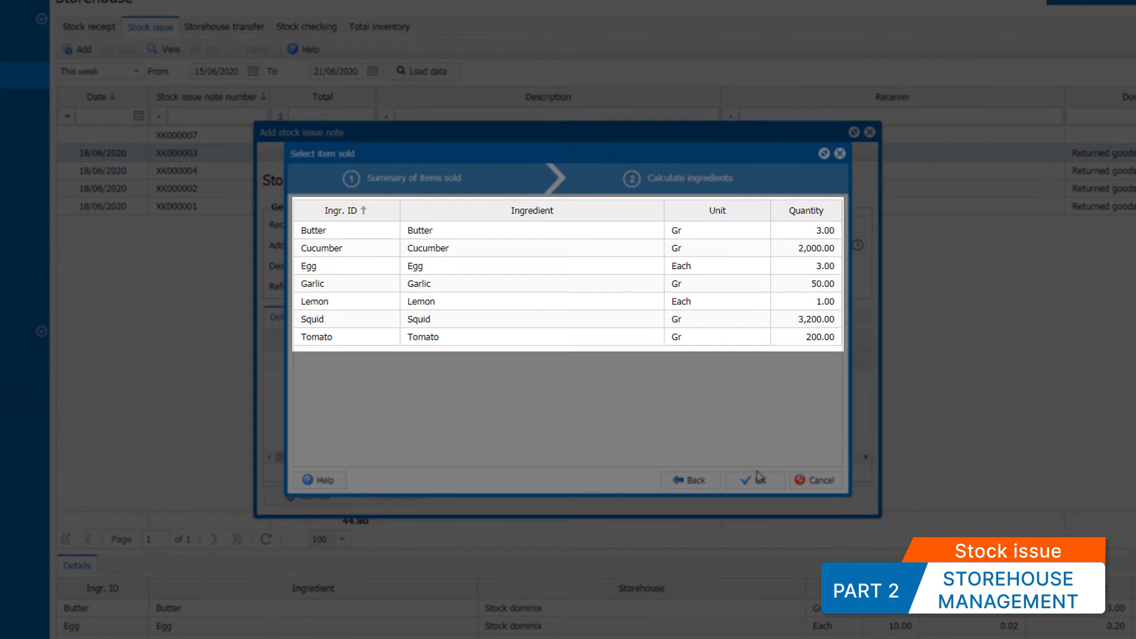
left_click(760, 482)
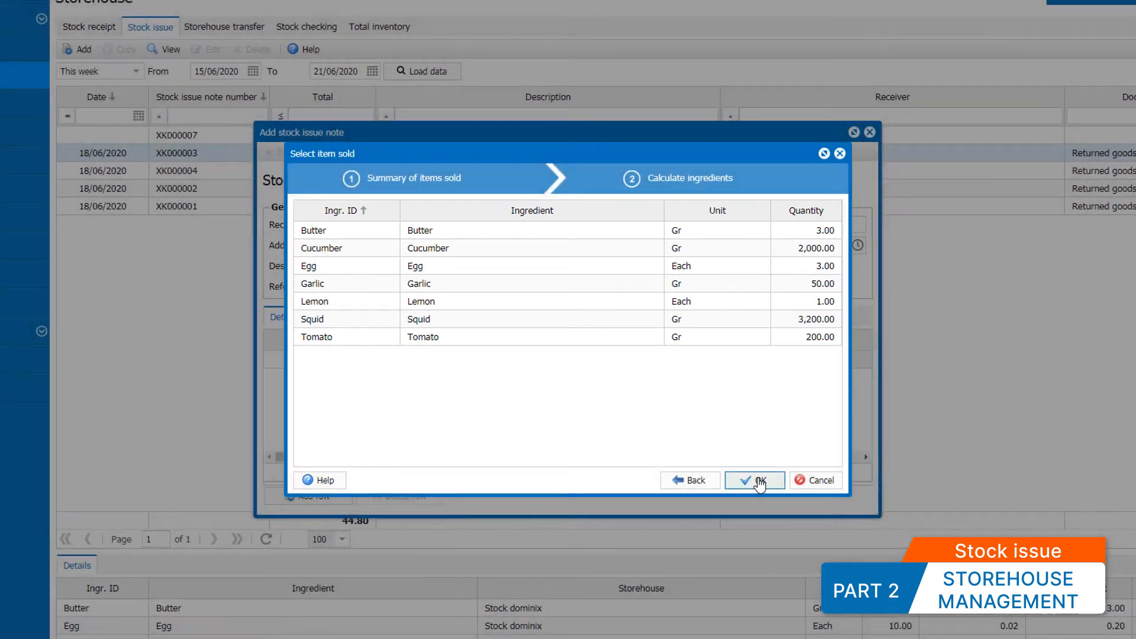
left_click(759, 480)
Choose the staff member as receiver of the stock issue note for sale, and save and close it.
left_click(428, 227)
scroll(470, 356, "down", 1)
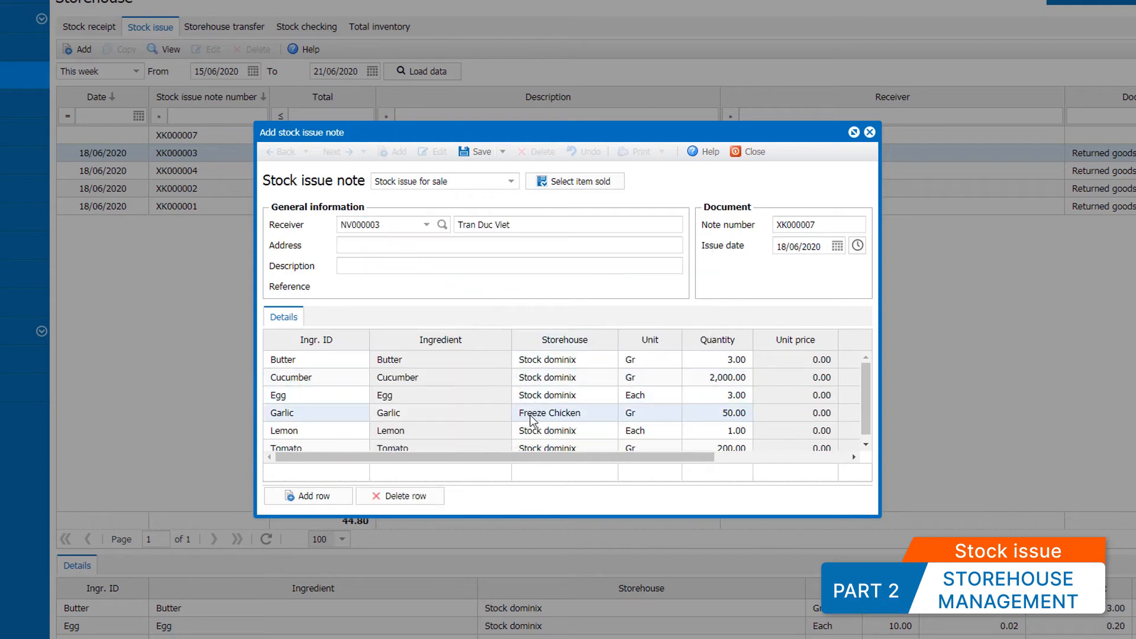
left_click(483, 155)
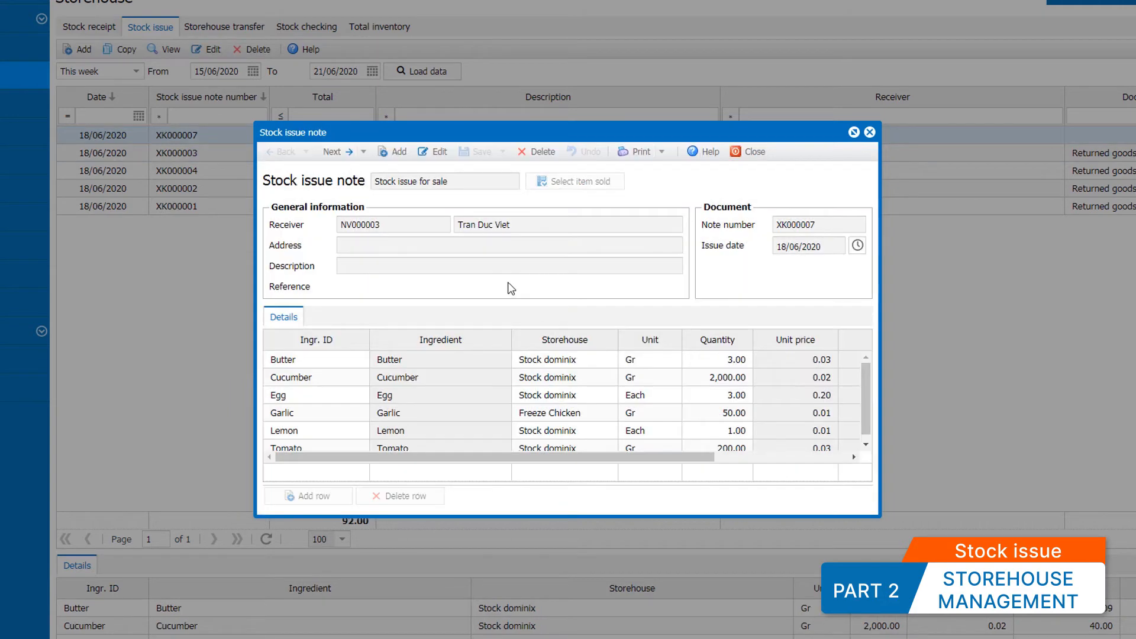
left_click(751, 154)
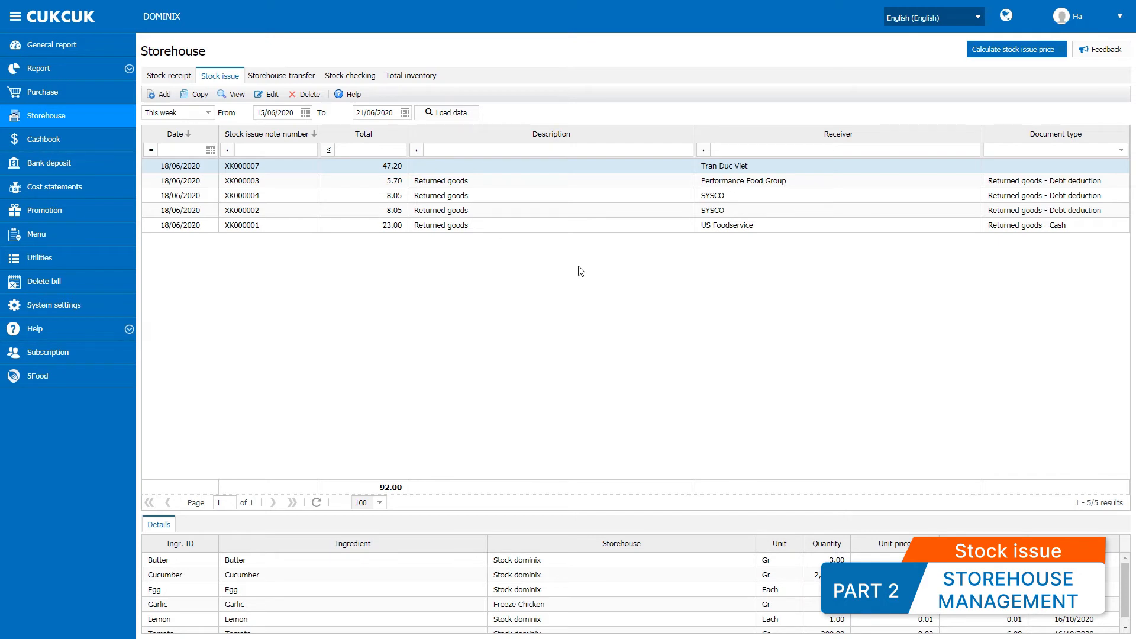
Record and save a stock issue note for deleting ingredients, reason Expired ingredient, with Garlic 200, Lemonglass 150 and Egg 15, issued to the staff receiver.
left_click(160, 94)
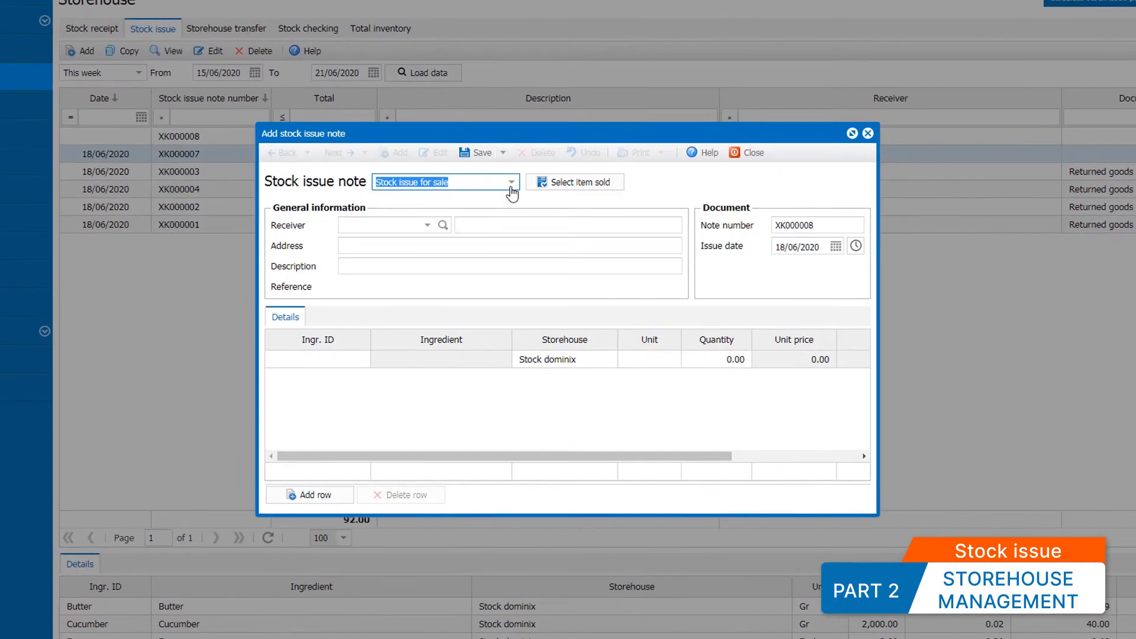
left_click(511, 185)
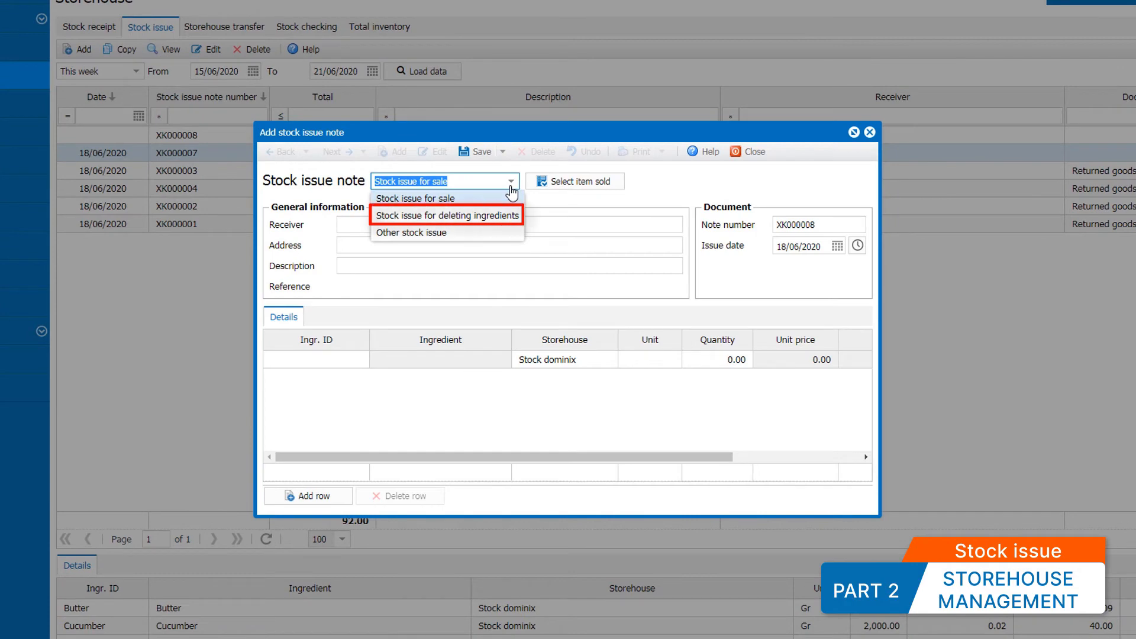
left_click(509, 214)
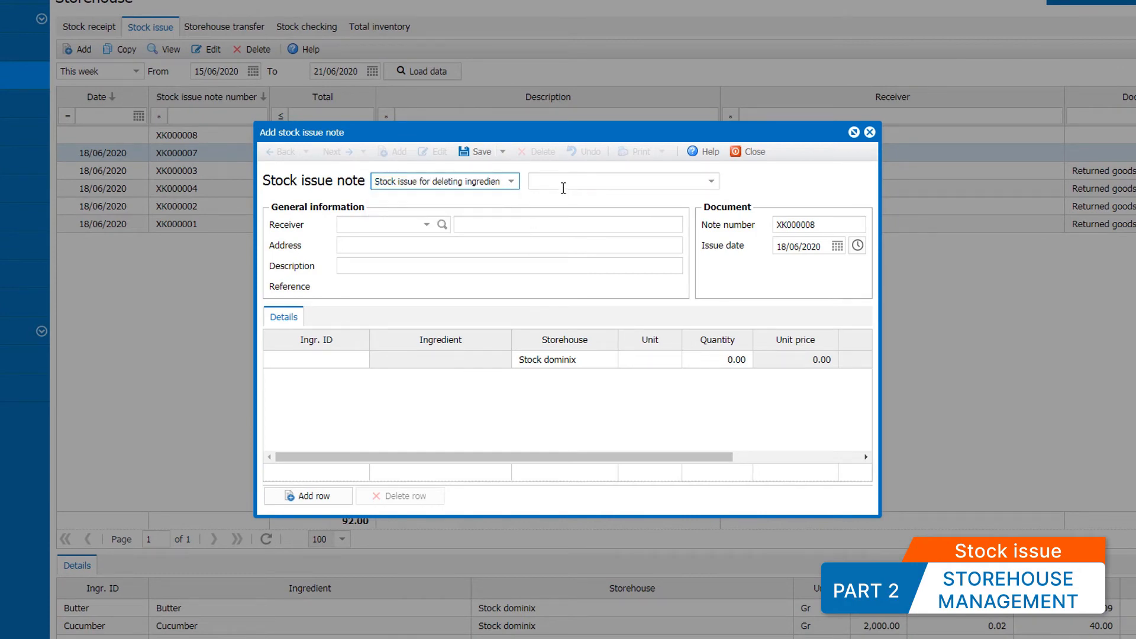
left_click(712, 188)
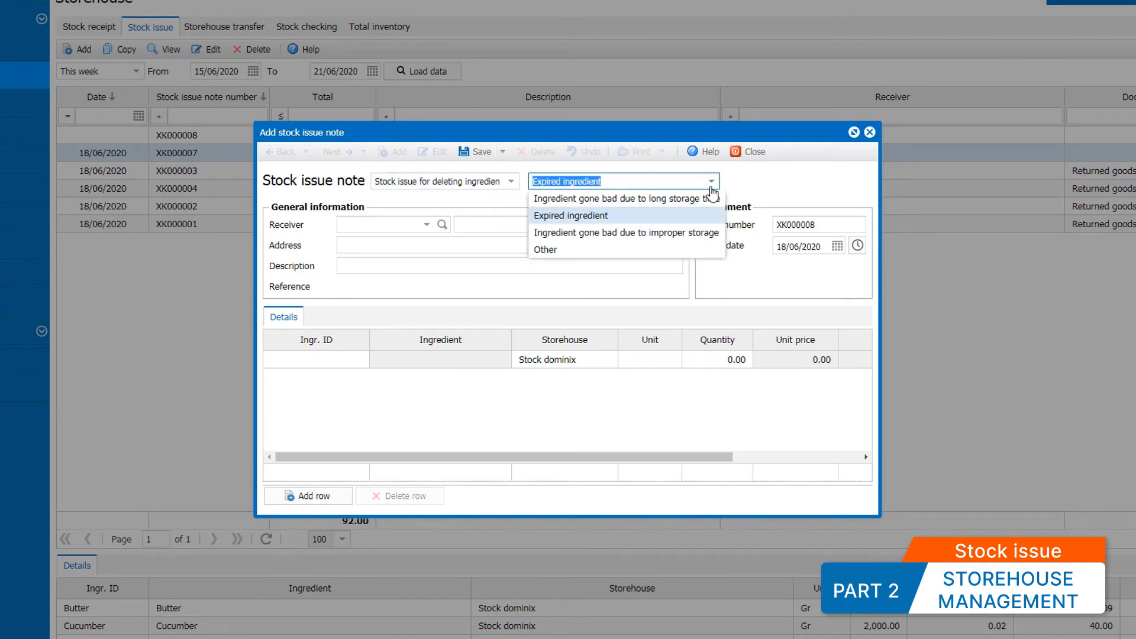
left_click(692, 217)
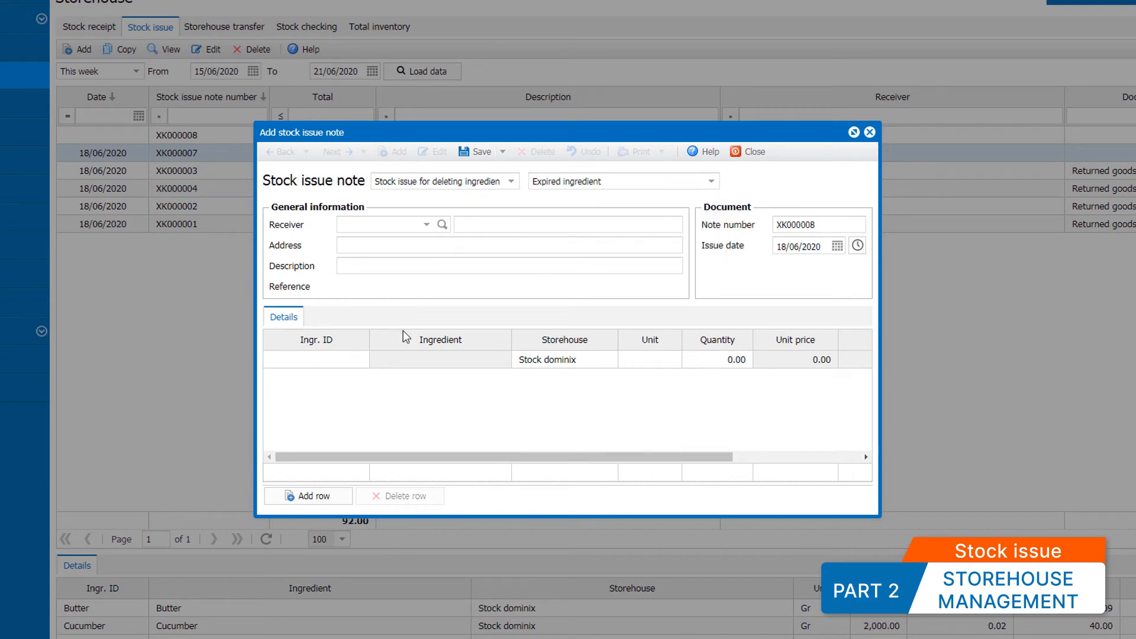
left_click(477, 156)
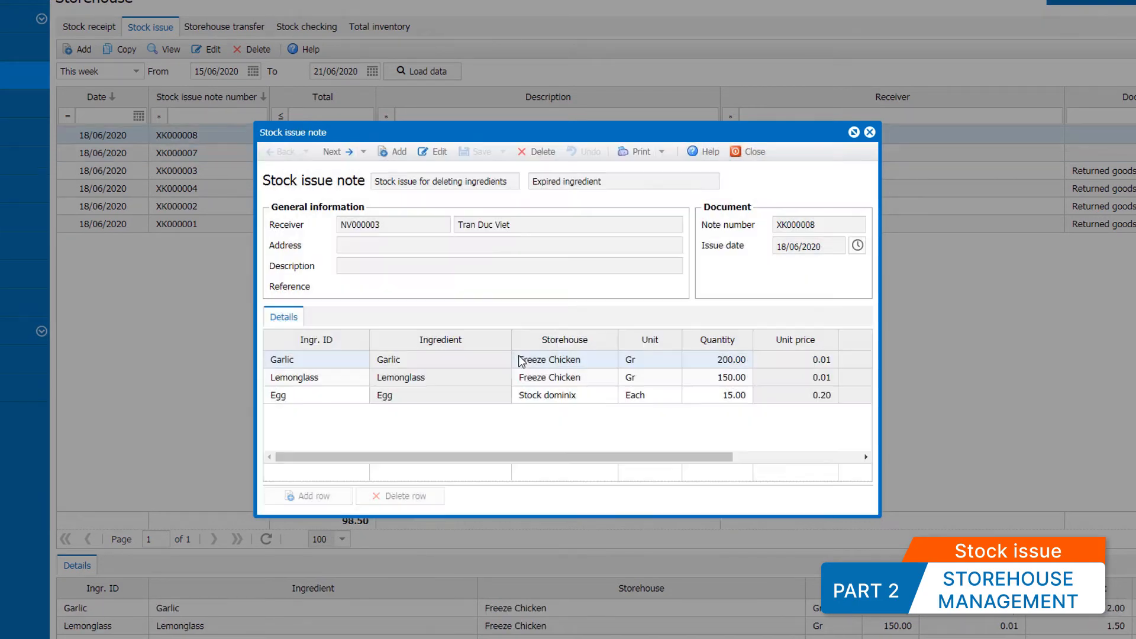
left_click(750, 151)
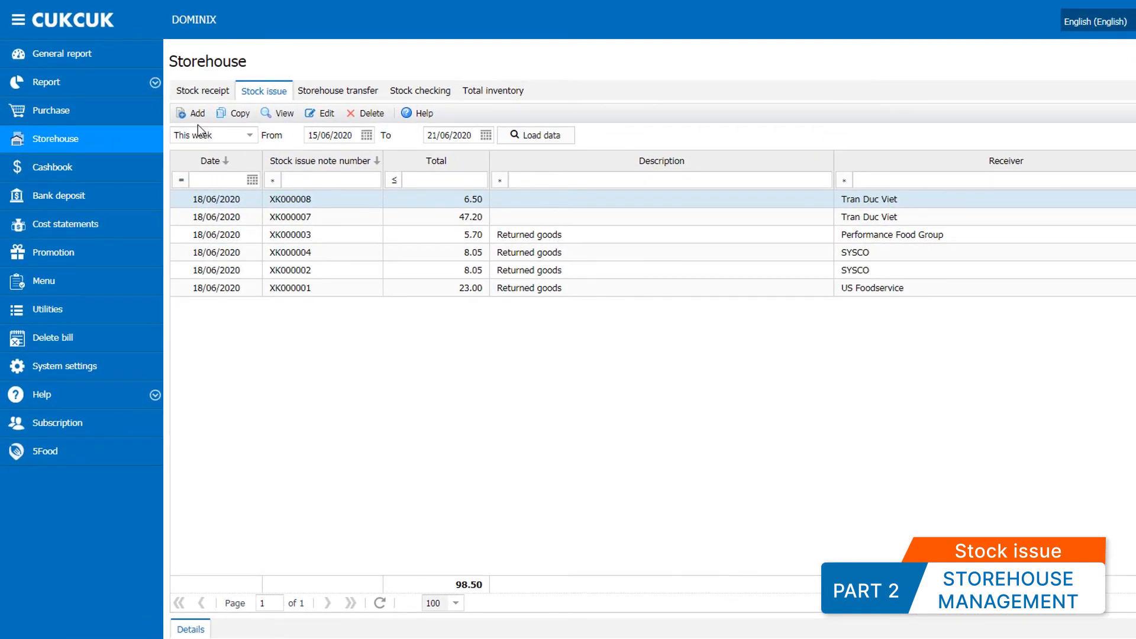
Record and save an Other stock issue note for Trial processed items with Cabbage 100, Egg 2 and Eggplant 150, issued to the staff receiver.
left_click(196, 114)
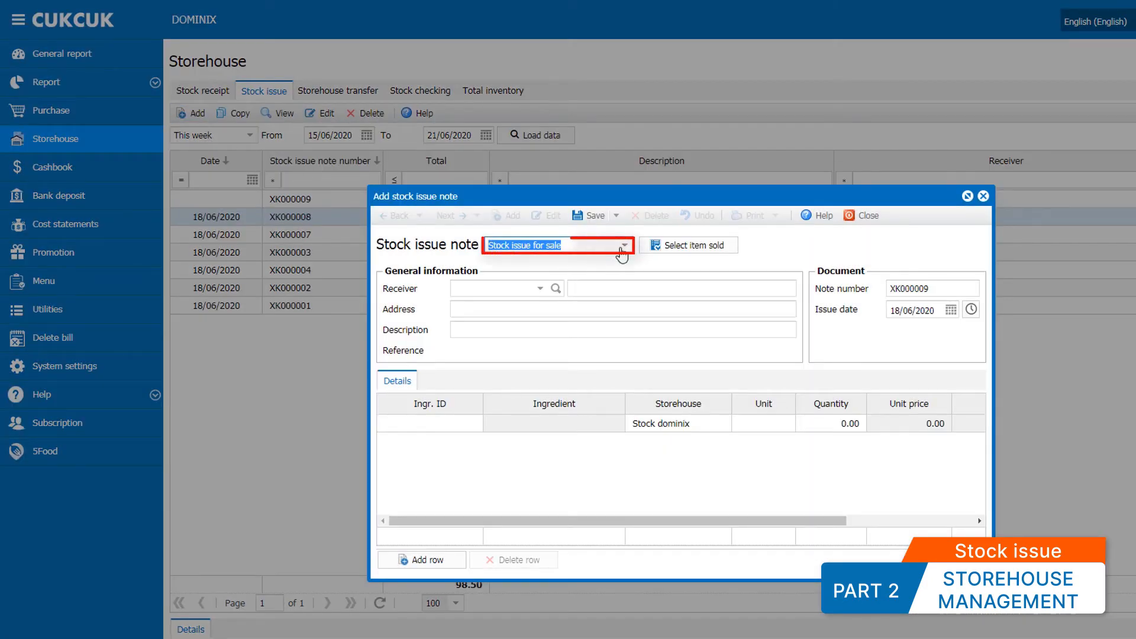
left_click(624, 246)
left_click(609, 296)
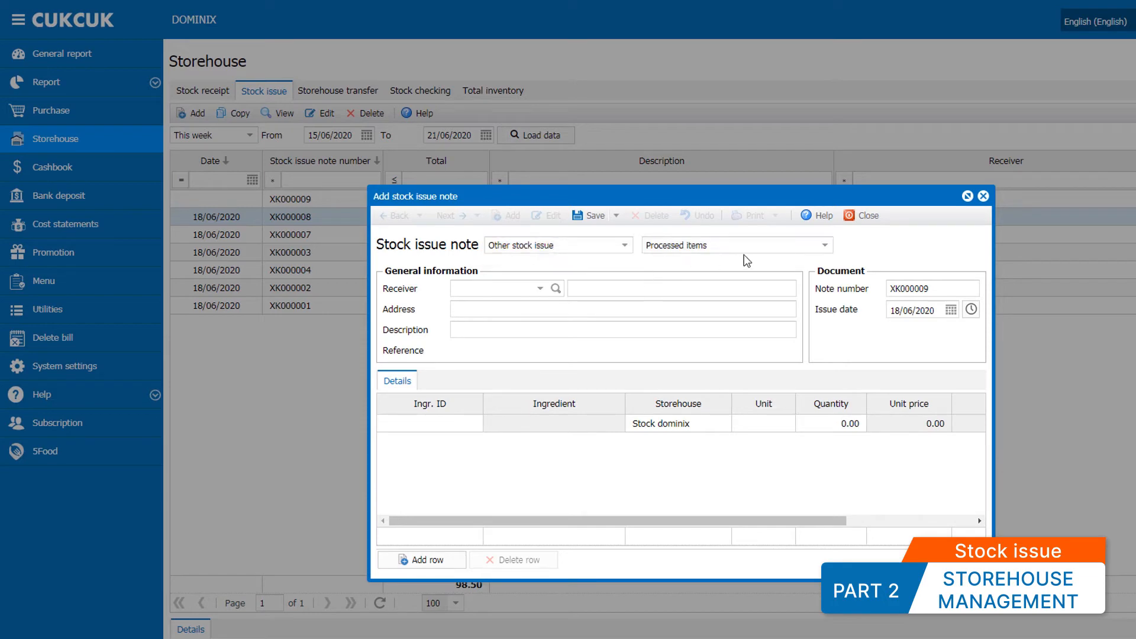
left_click(826, 246)
left_click(723, 281)
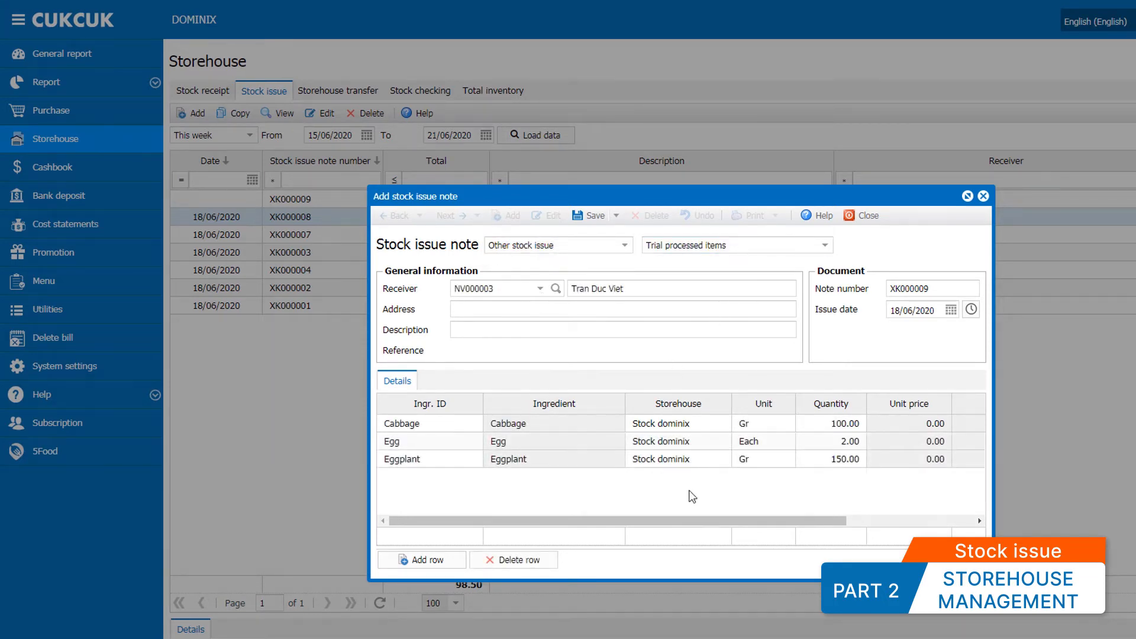
left_click(589, 215)
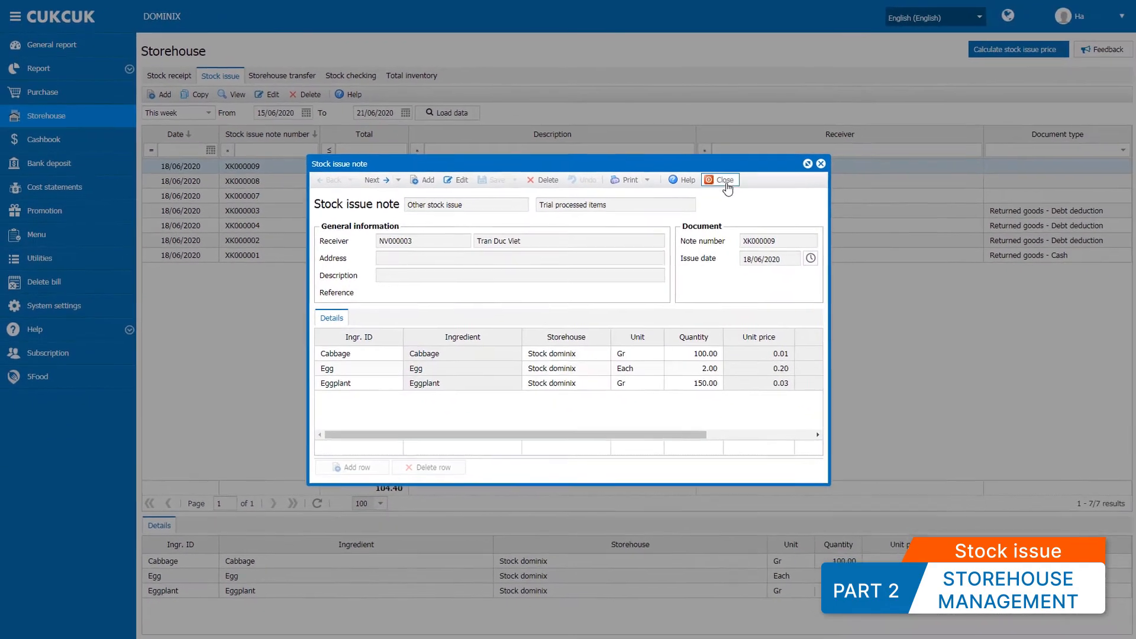
left_click(810, 202)
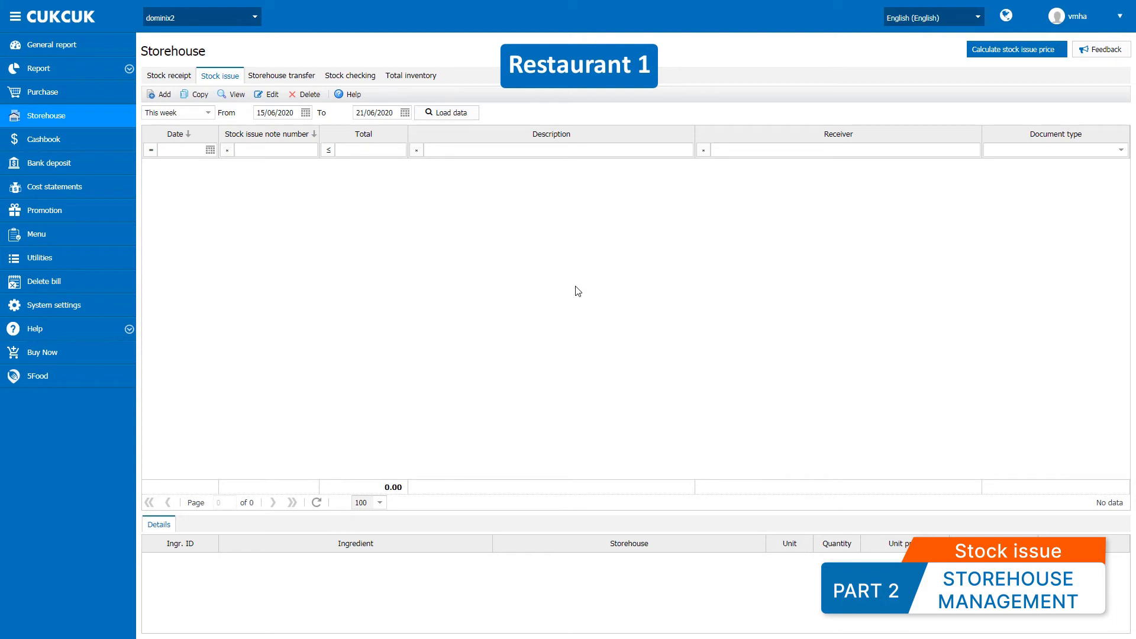
Start a stock issue note to the other restaurant dominix3, with the staff member as receiver.
left_click(161, 94)
left_click(520, 204)
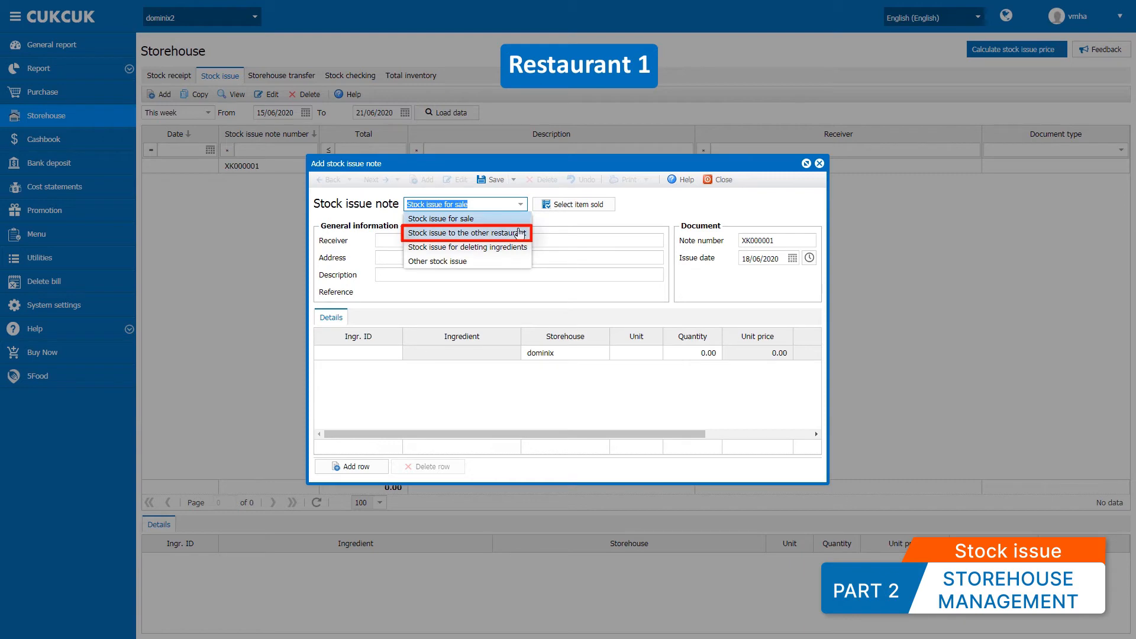
left_click(520, 233)
left_click(755, 206)
left_click(730, 216)
left_click(450, 241)
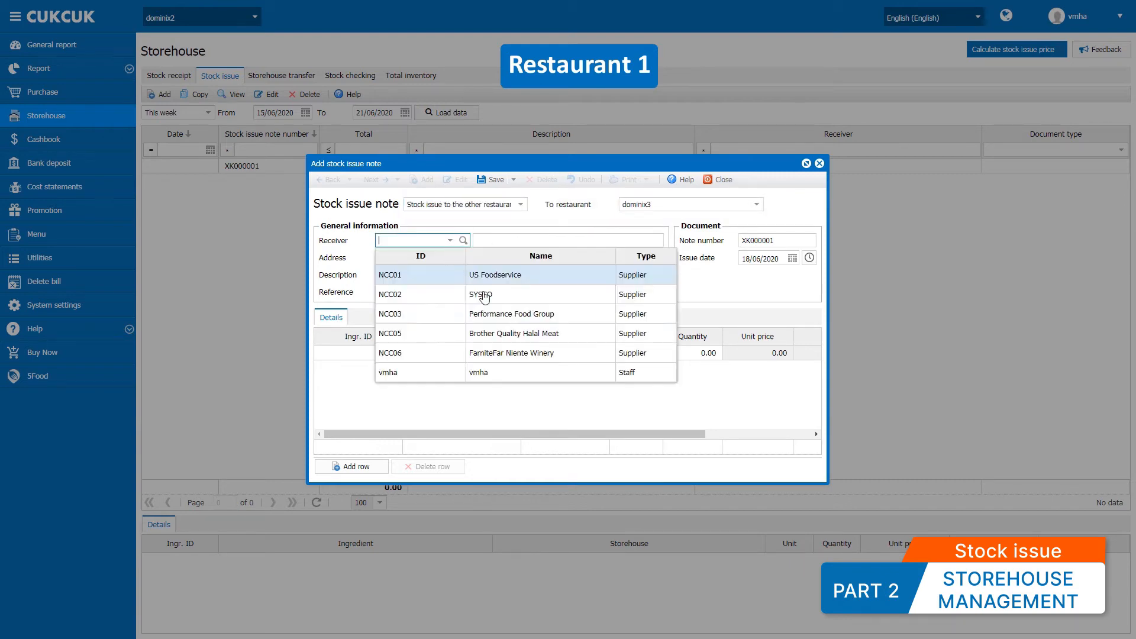
left_click(503, 373)
Enter the receiver's address and Cabbage 1,500, Egg 20 and Cucumber 2,000 on the issue note, and save and close it.
left_click(486, 258)
type("1234 Victoria Avenue")
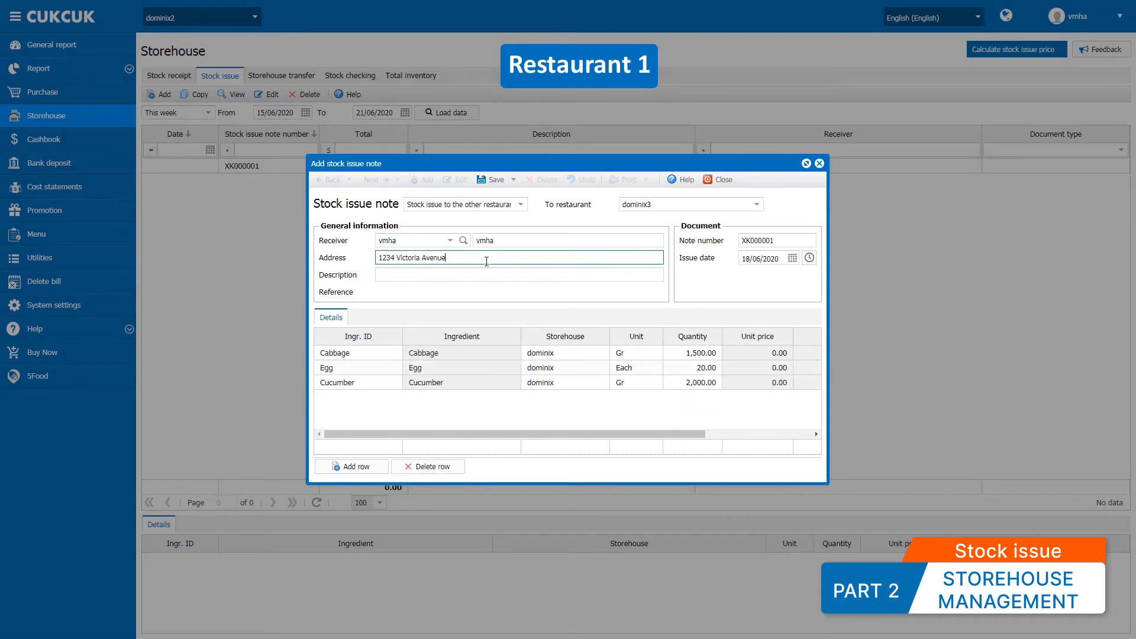
left_click(519, 304)
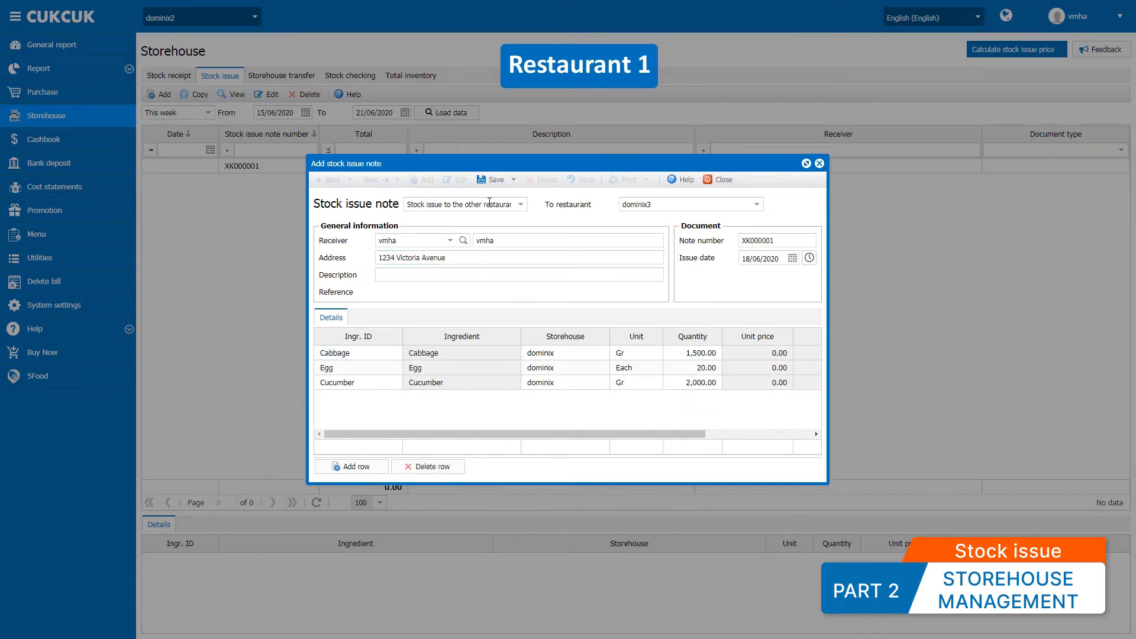
left_click(498, 181)
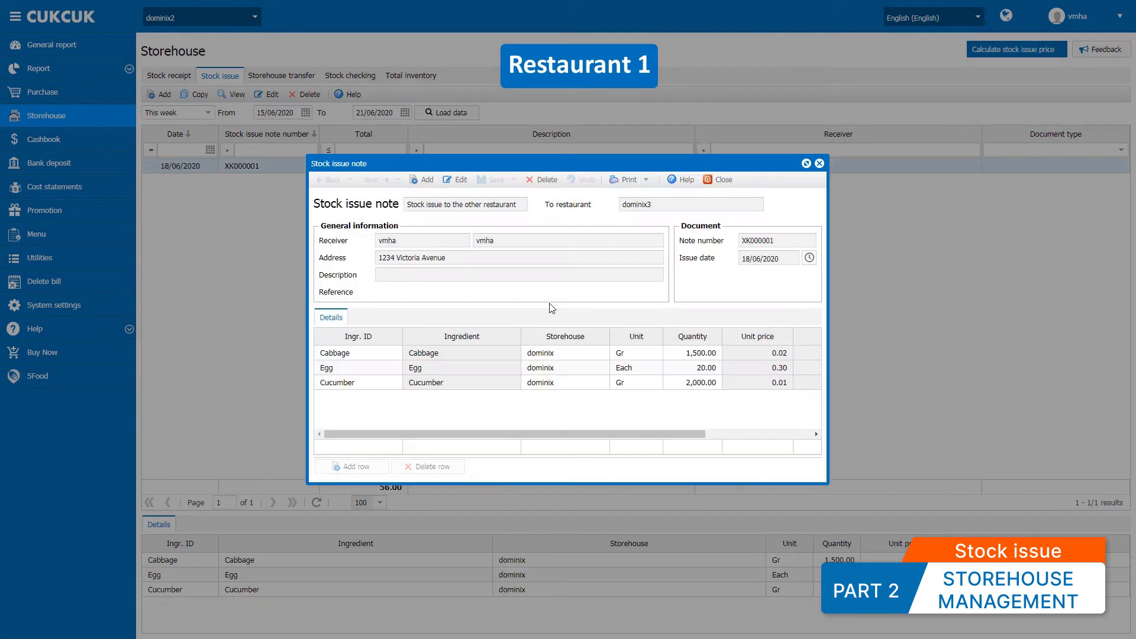
left_click(713, 180)
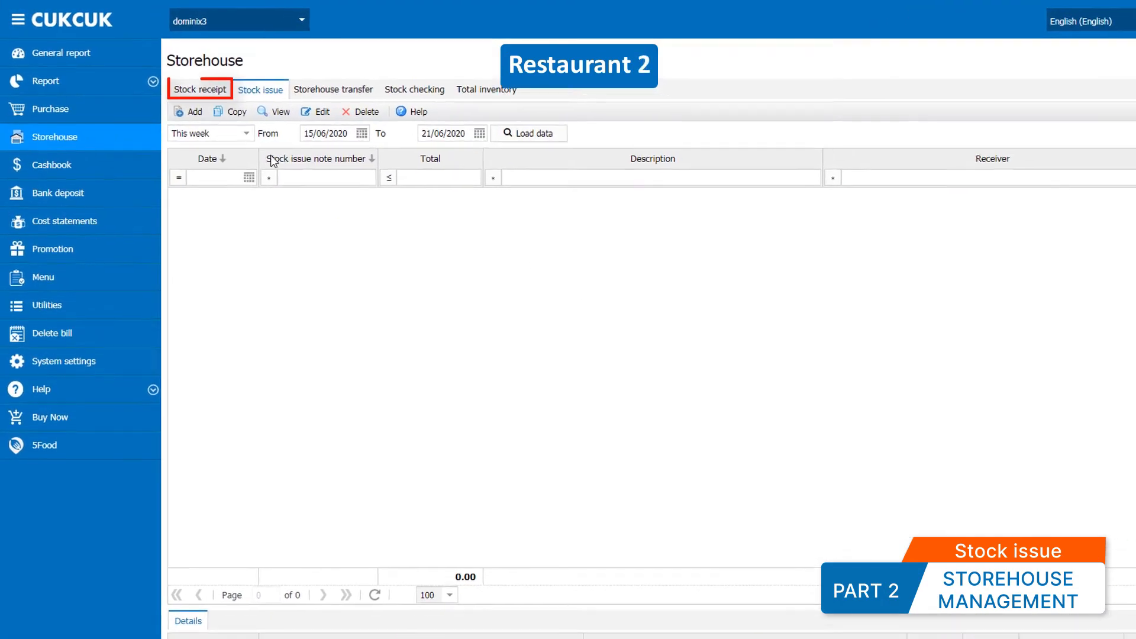
In restaurant dominix3, start a stock receipt note of type Transfer from other restaurant.
left_click(201, 90)
left_click(201, 116)
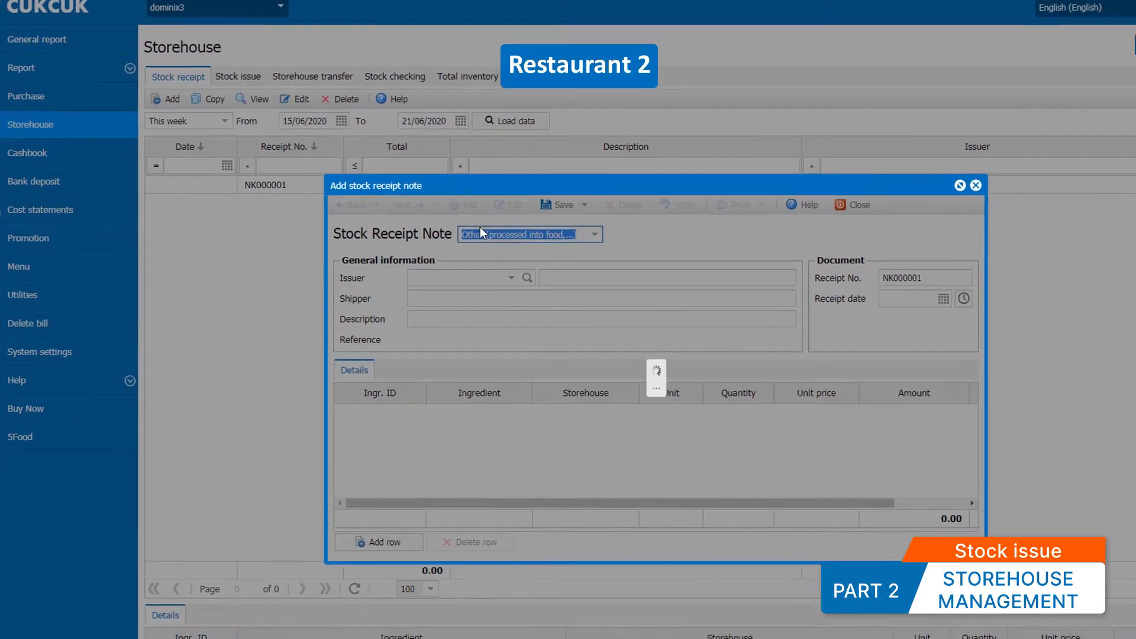
left_click(617, 250)
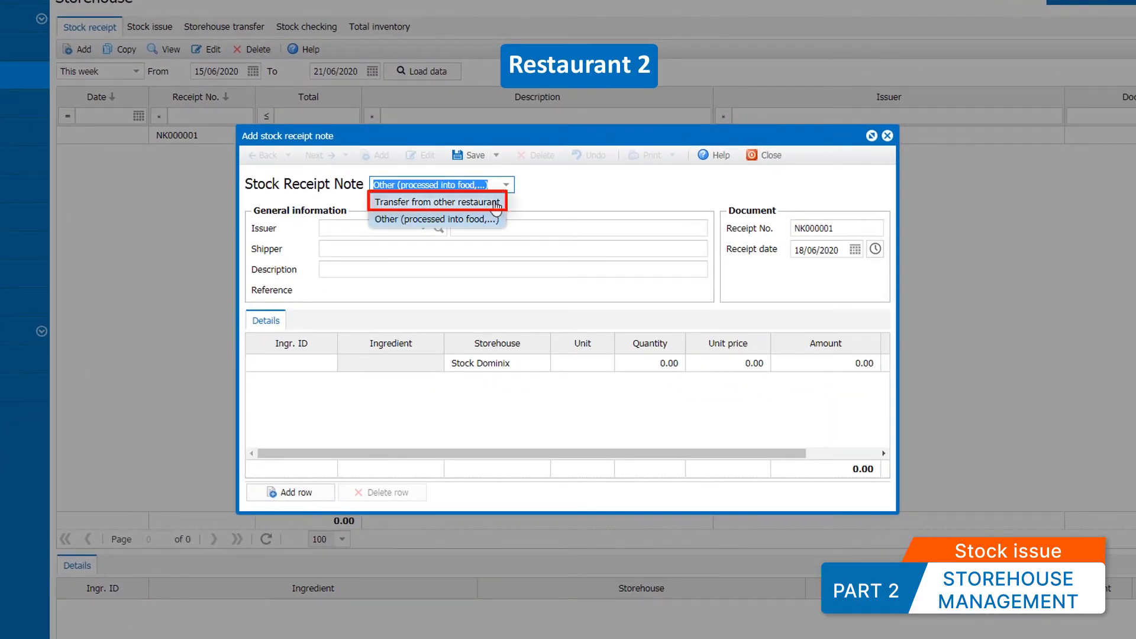
left_click(496, 204)
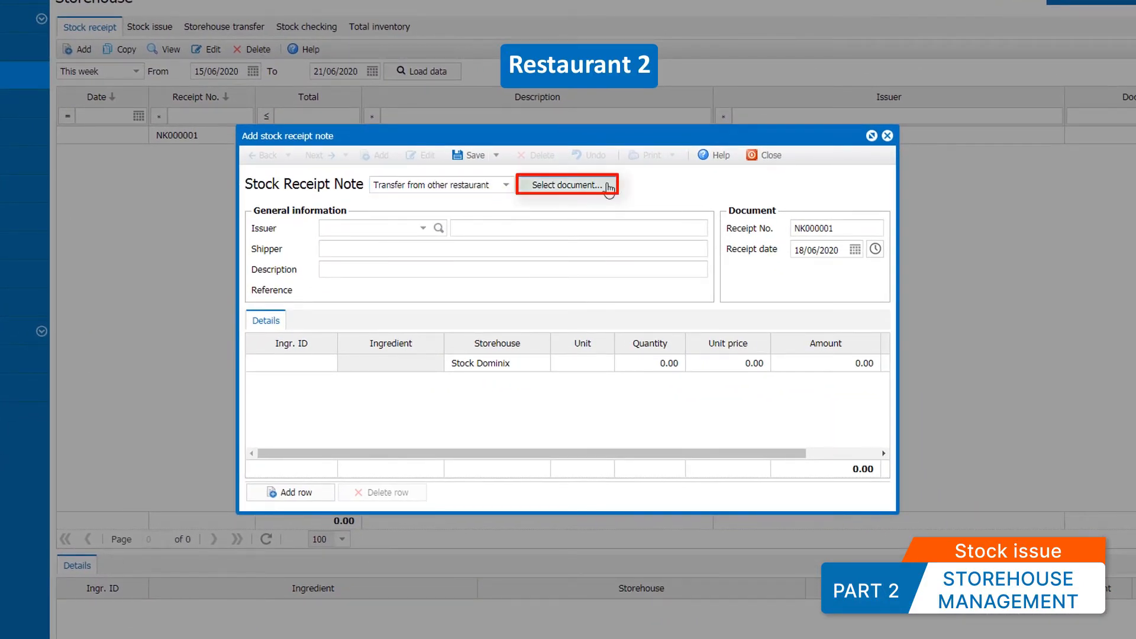
Fill the receipt note from document XK000001 transferred from dominix2, and save it.
left_click(609, 187)
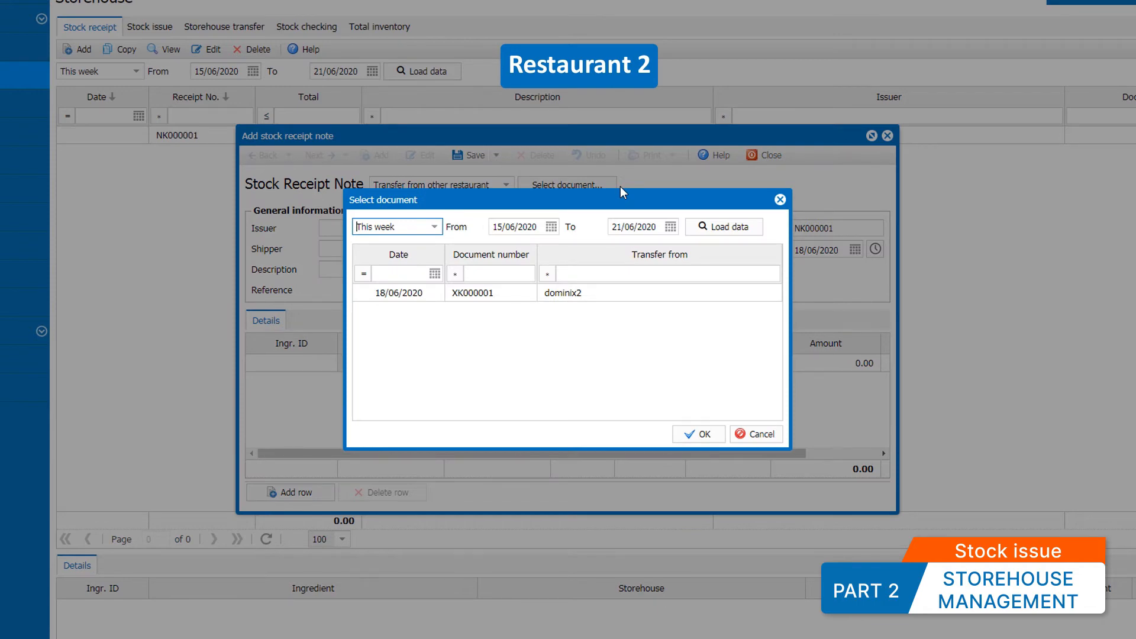
left_click(685, 291)
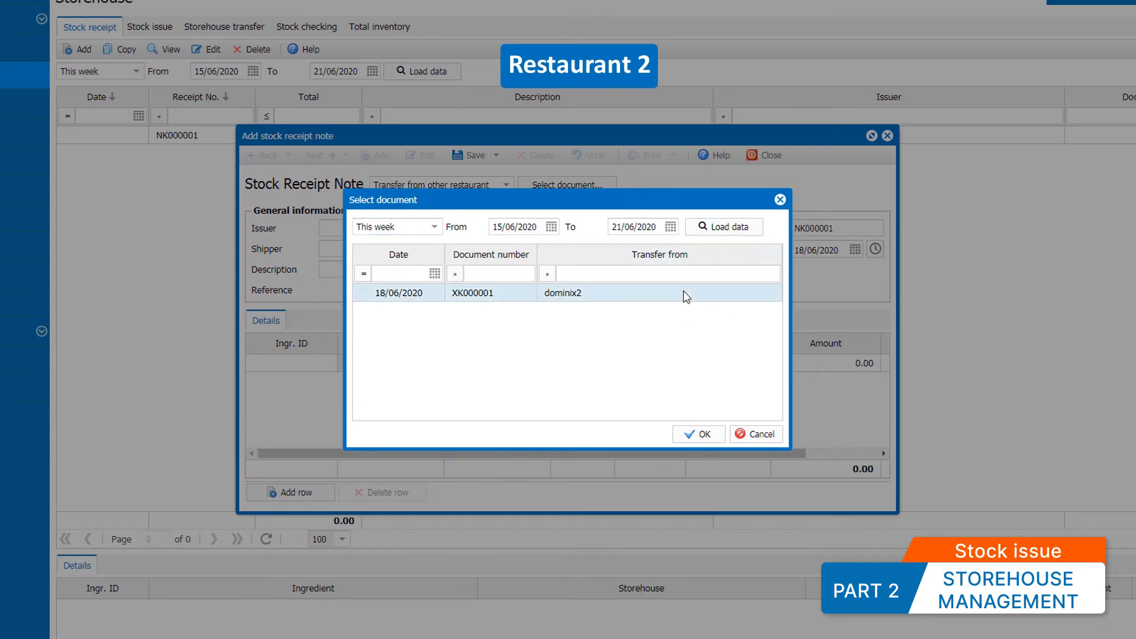
left_click(700, 433)
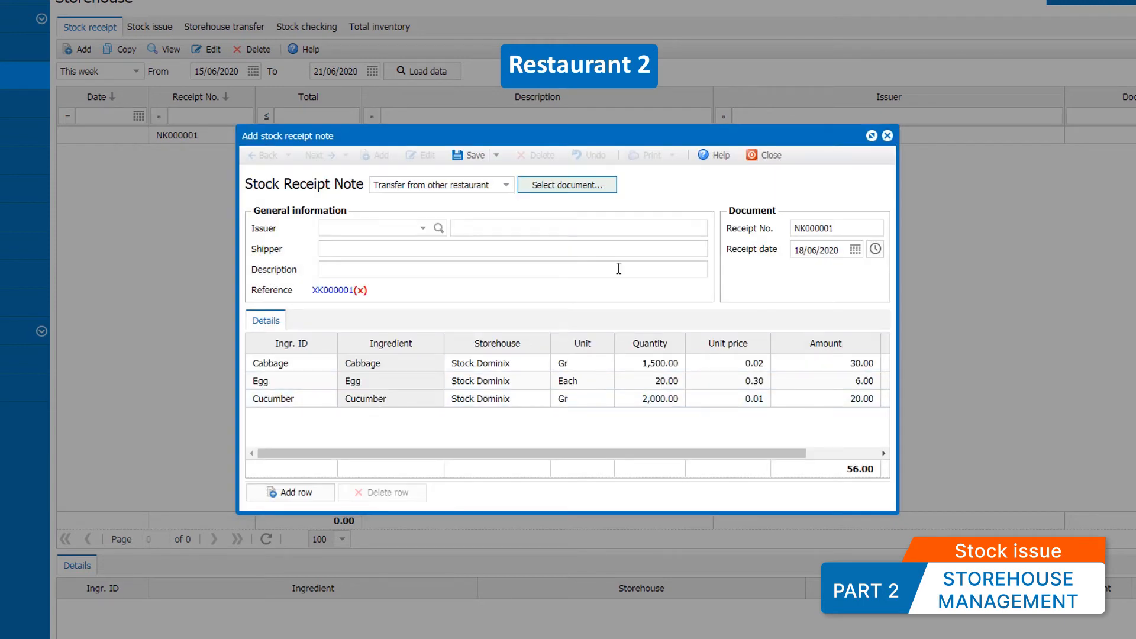
left_click(482, 157)
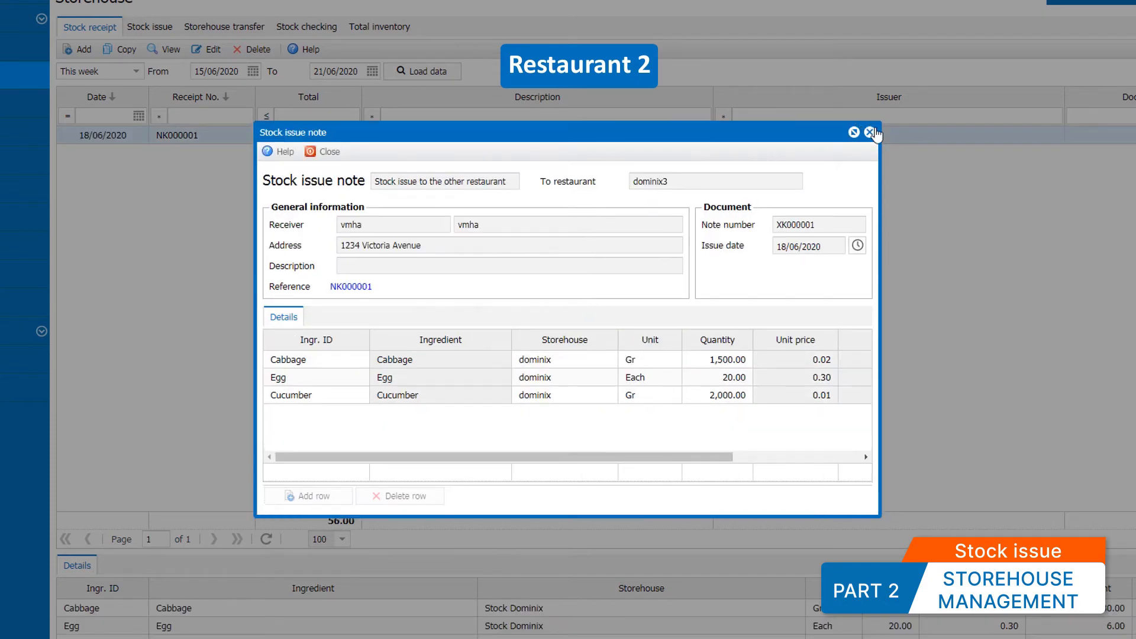
Check the cross-references between the stock issue note and the stock receipt note, and close both notes.
left_click(364, 288)
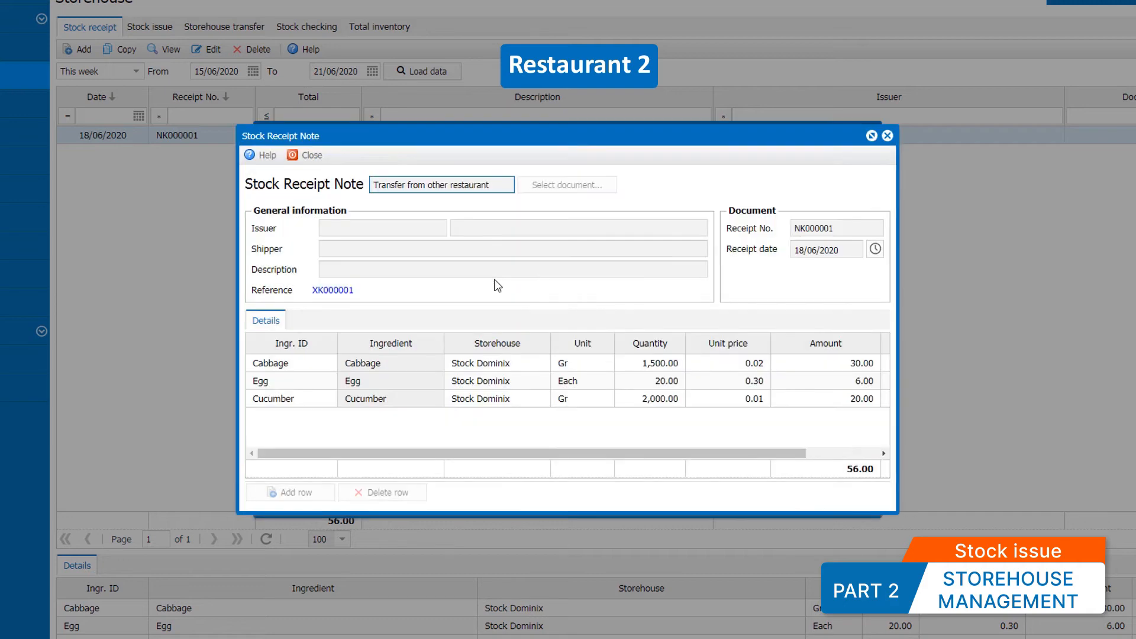
left_click(887, 135)
left_click(310, 152)
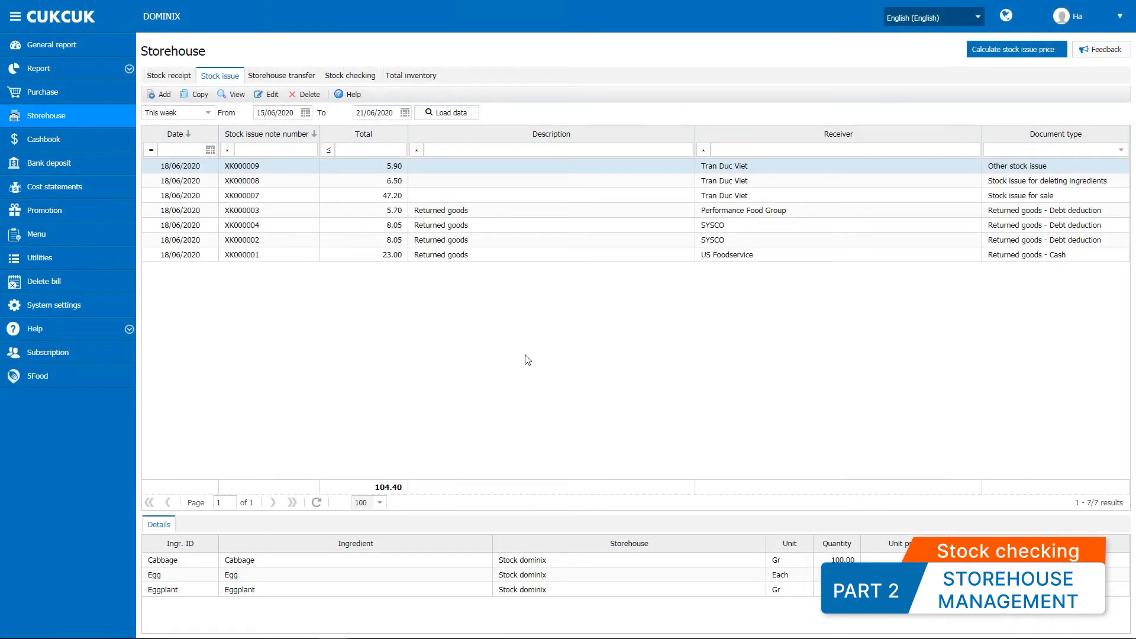
In the DOMINIX restaurant, start a stock checking note for Stock dominix as of 18/06/2020.
left_click(341, 82)
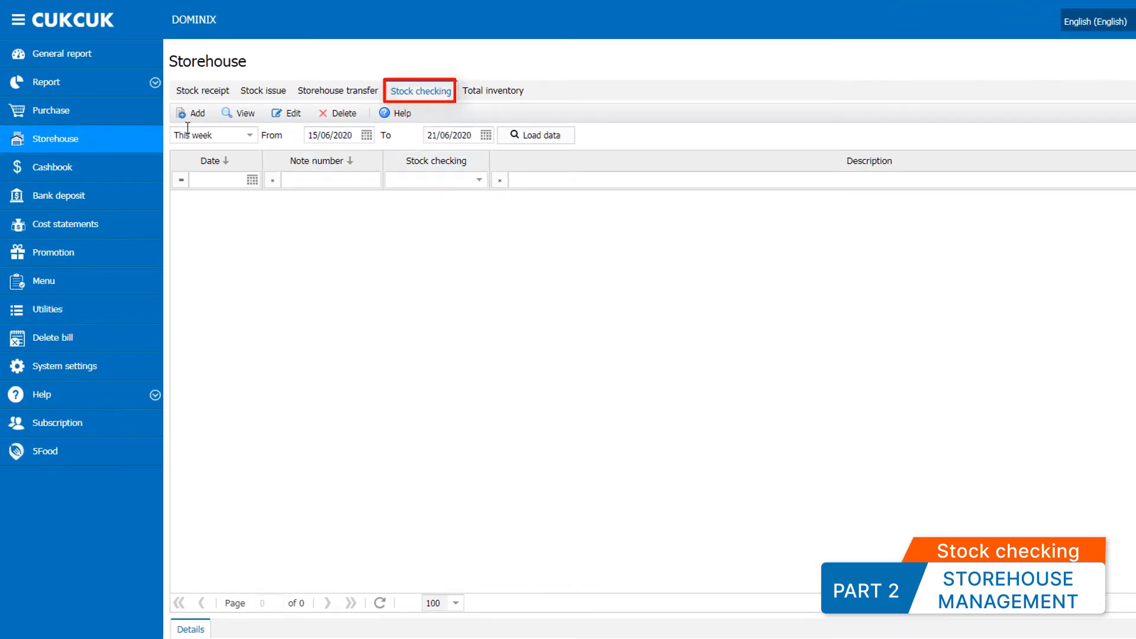
left_click(177, 119)
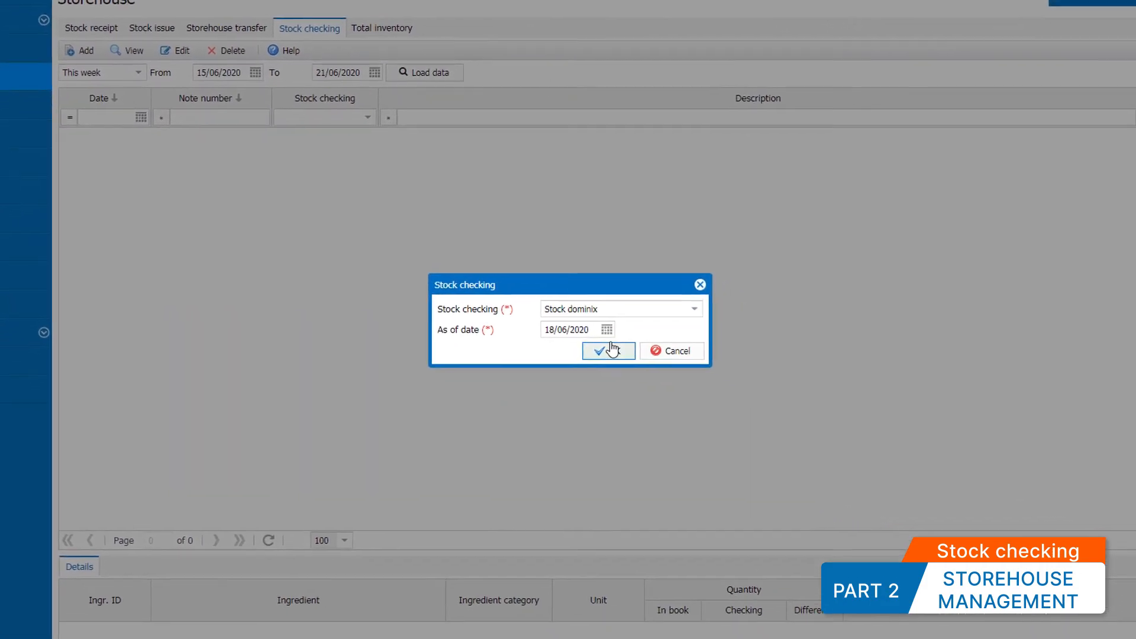
left_click(606, 350)
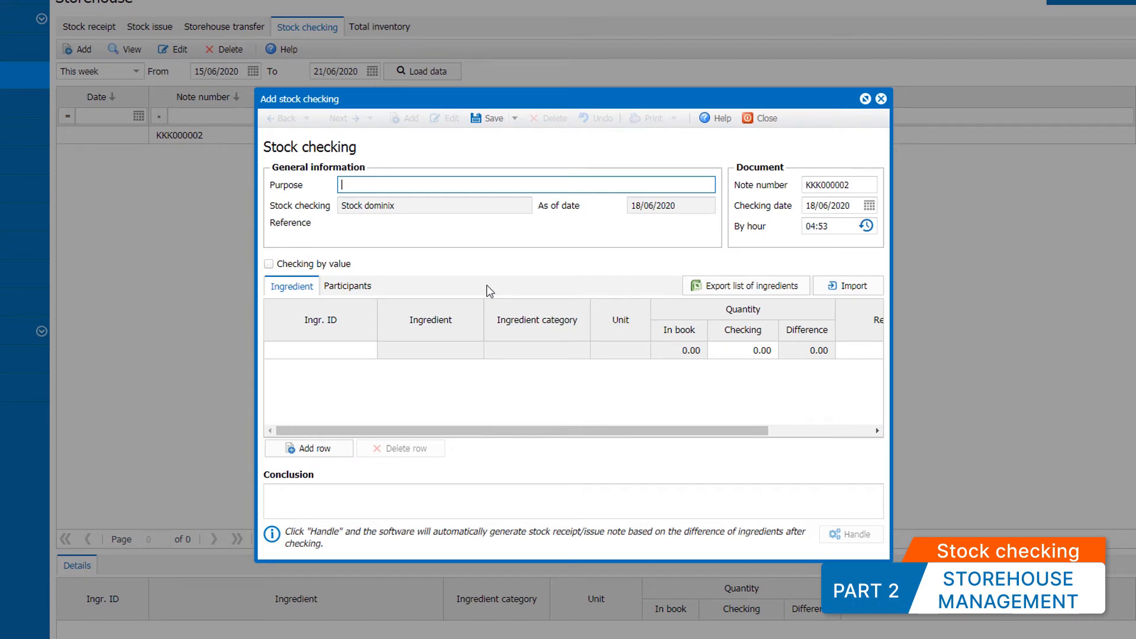
Add Butter, Cabbage, Egg, Cucumber and French baguette to the stock checking note.
left_click(365, 350)
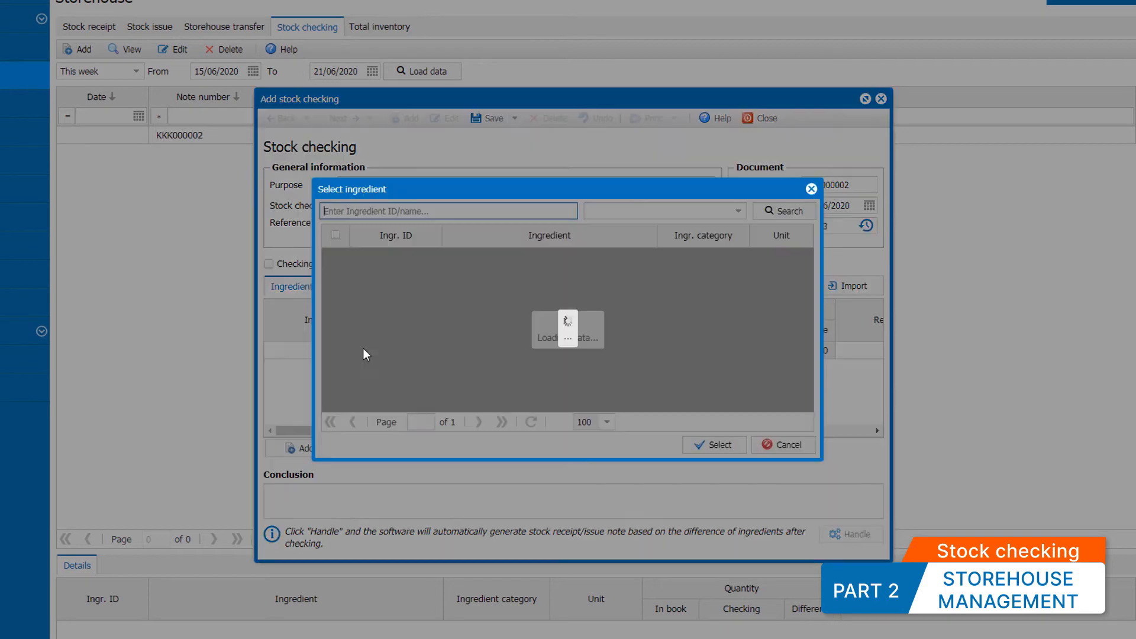
scroll(419, 353, "down", 3)
scroll(346, 279, "down", 4)
left_click(336, 274)
left_click(336, 292)
left_click(335, 380)
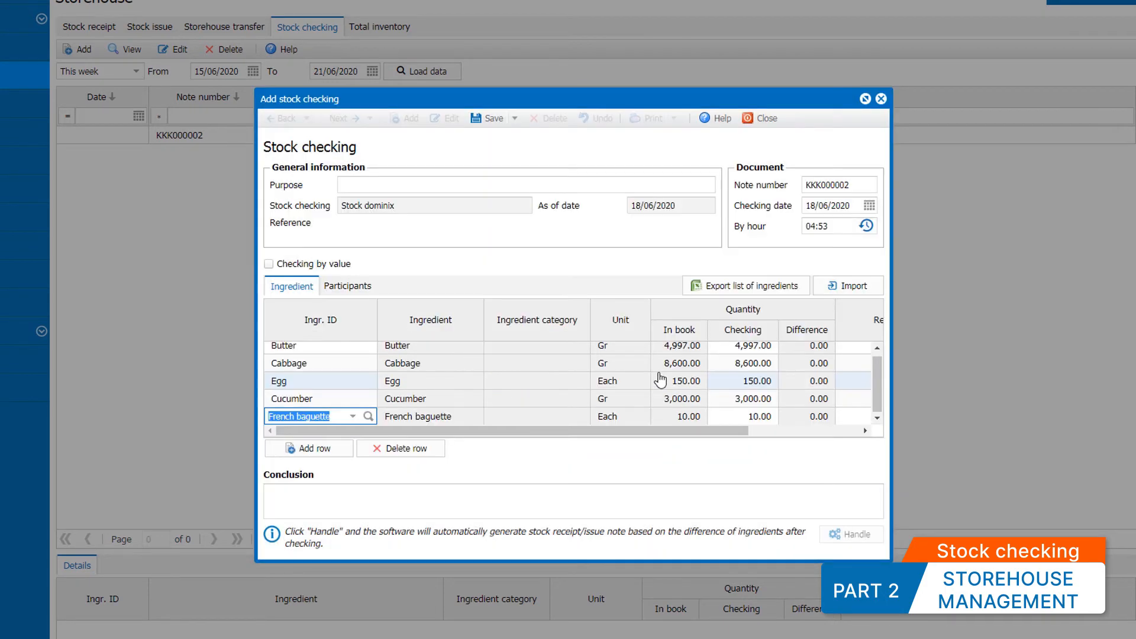
Set the checking quantities to 4500 for Butter, 8200 for Cabbage and 168 for Egg.
left_click(756, 350)
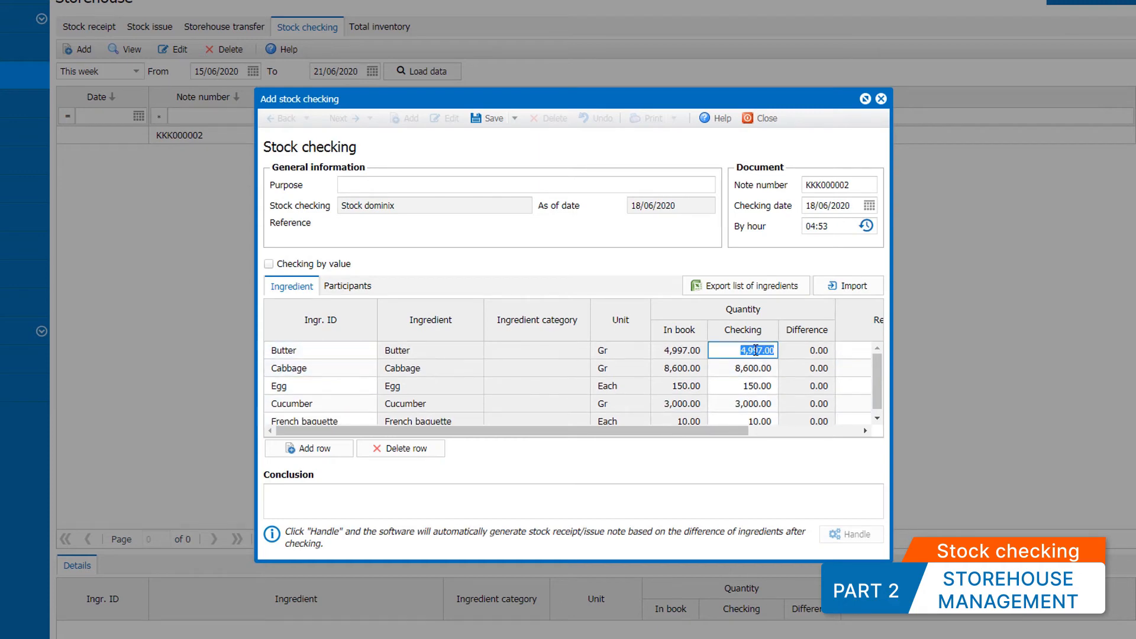
type("4500")
key("Down")
type("8200")
key("Down")
type("1")
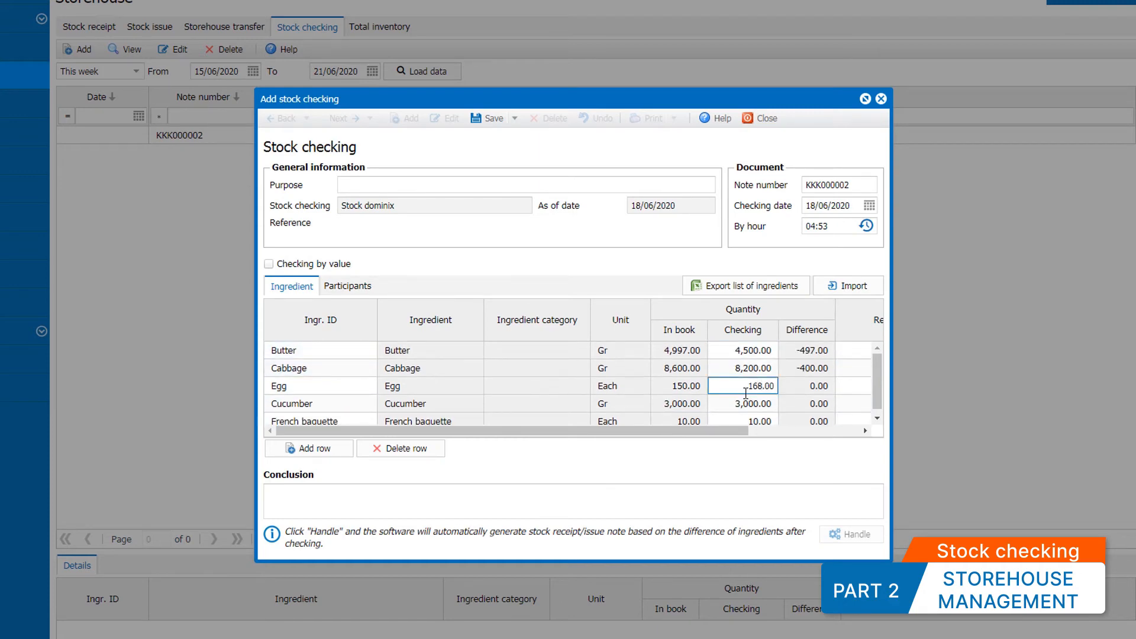
Enter the difference reasons: expired for Butter and Cabbage, and "Forgot to enter data" for Egg.
left_click(731, 431)
left_click(722, 432)
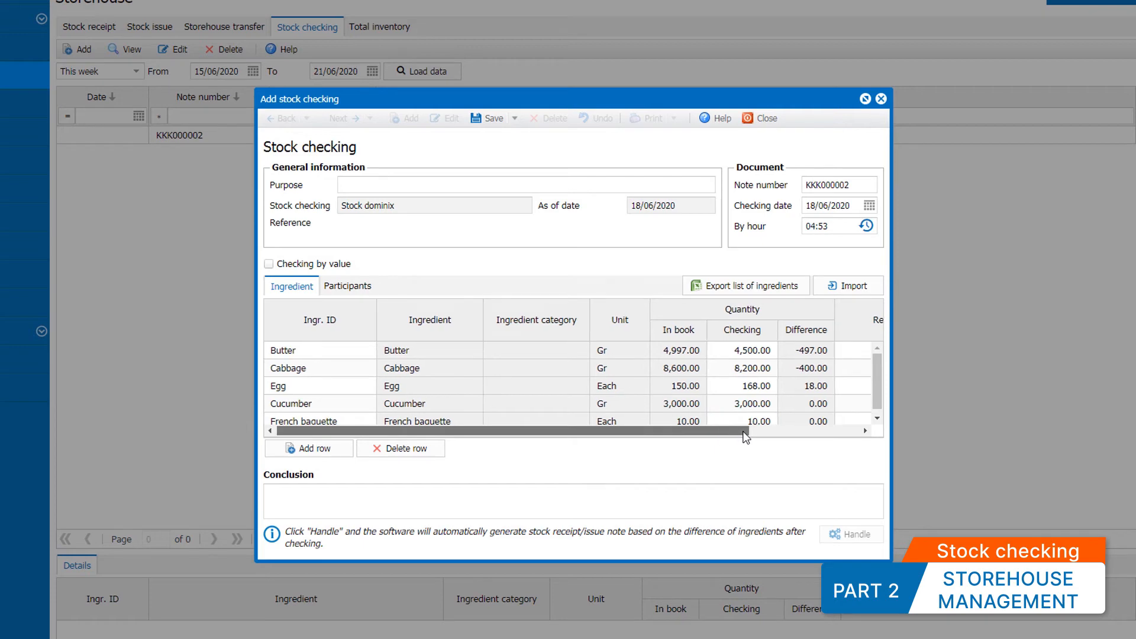
left_click_drag(724, 438, 798, 429)
left_click(773, 351)
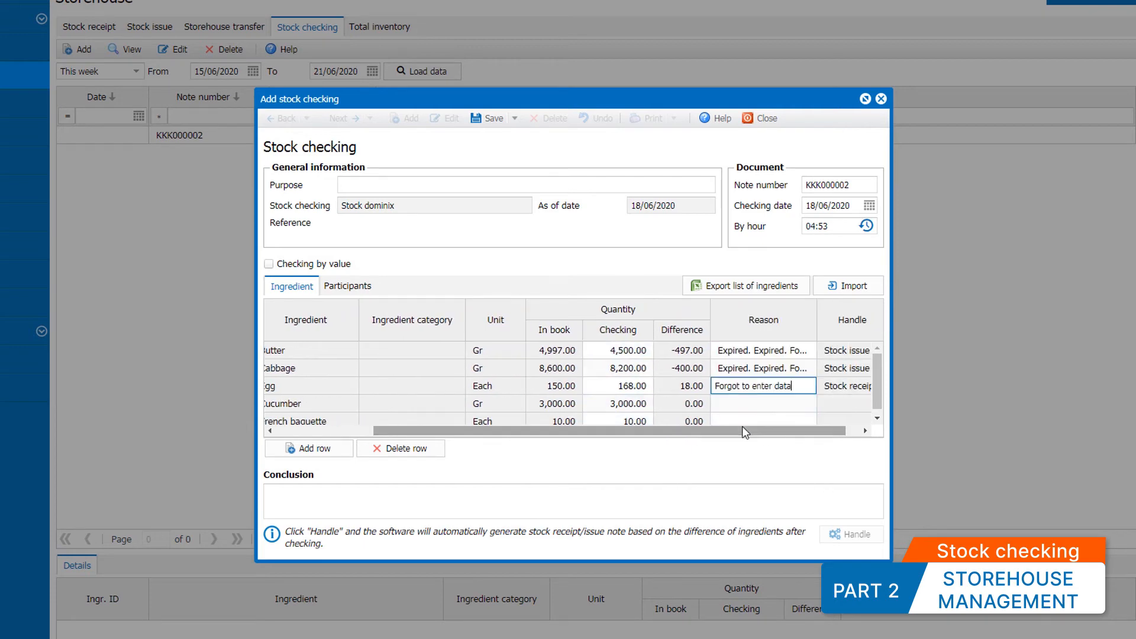
left_click_drag(742, 427, 598, 439)
scroll(794, 400, "down", 1)
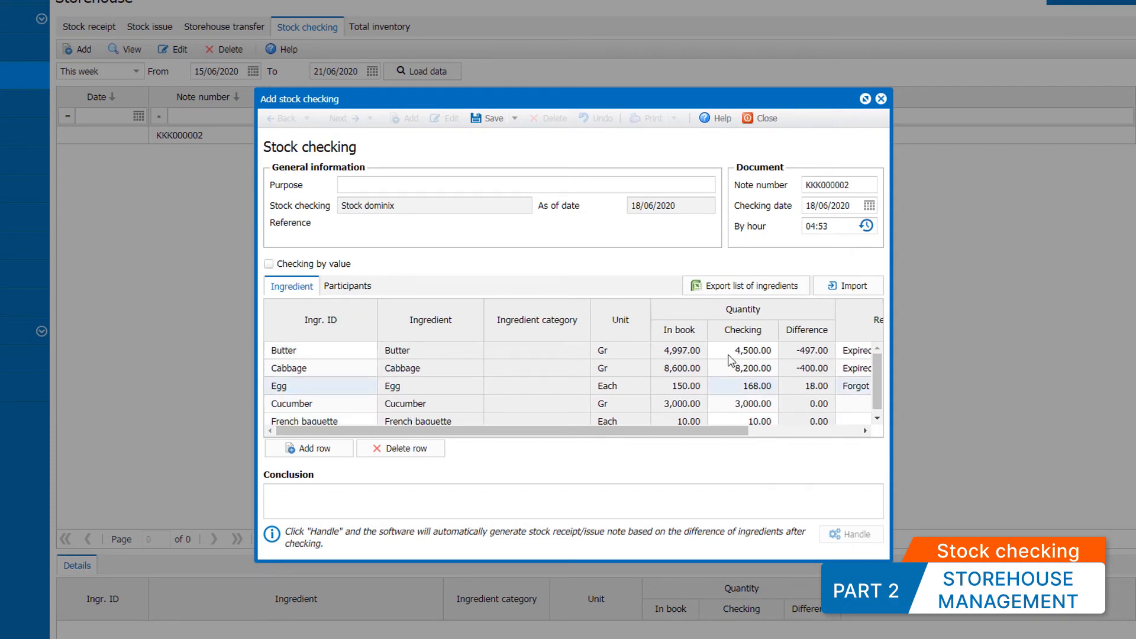
Export the list of ingredients to Excel and fill in checking quantities and reasons, including Butter 4500, Cabbage 8200 and Egg 168.
left_click(802, 290)
left_click(579, 351)
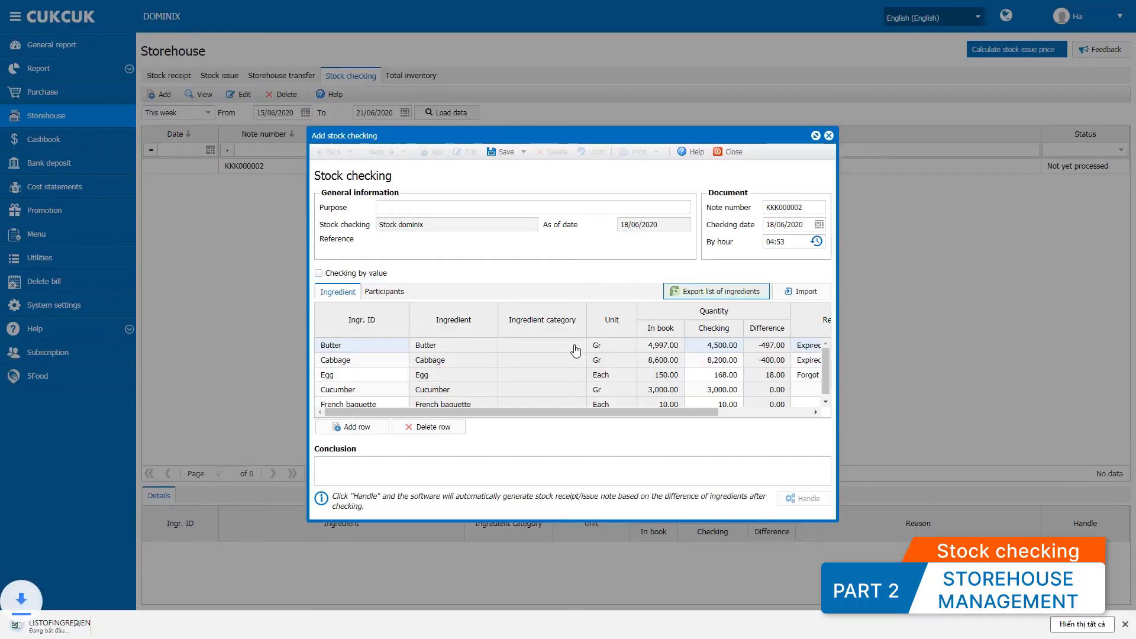
left_click(81, 628)
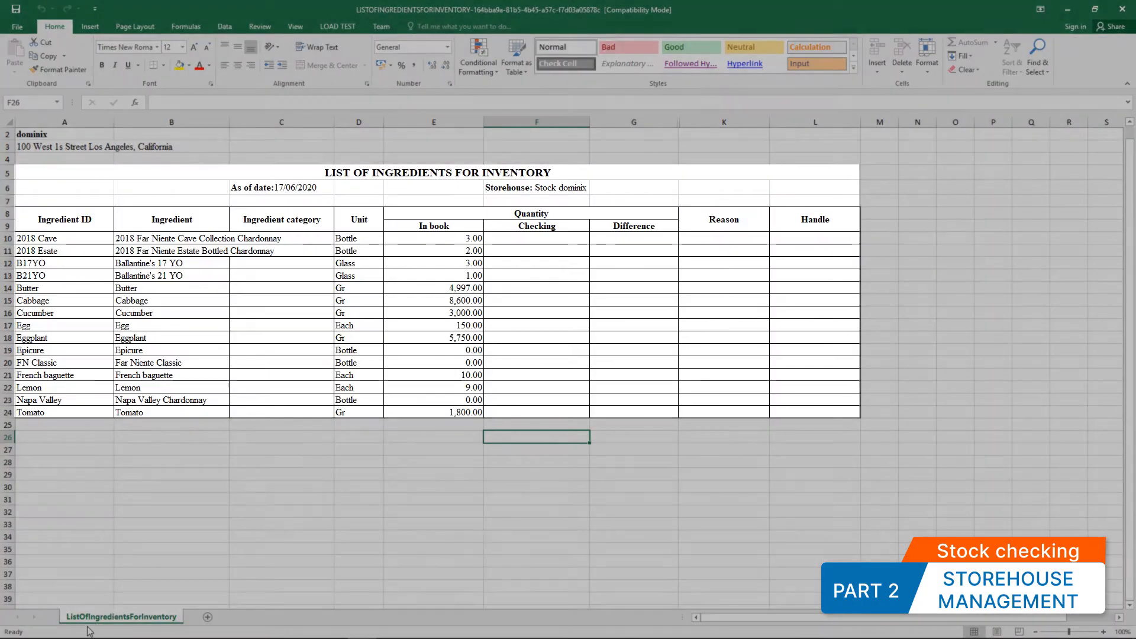
left_click(543, 239)
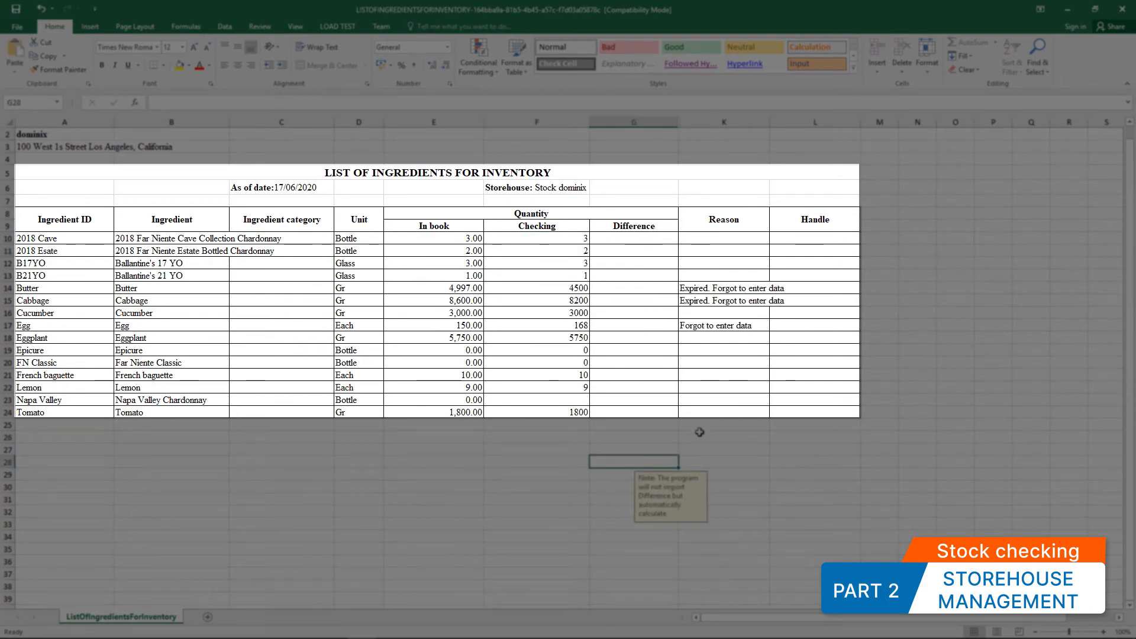
left_click(700, 432)
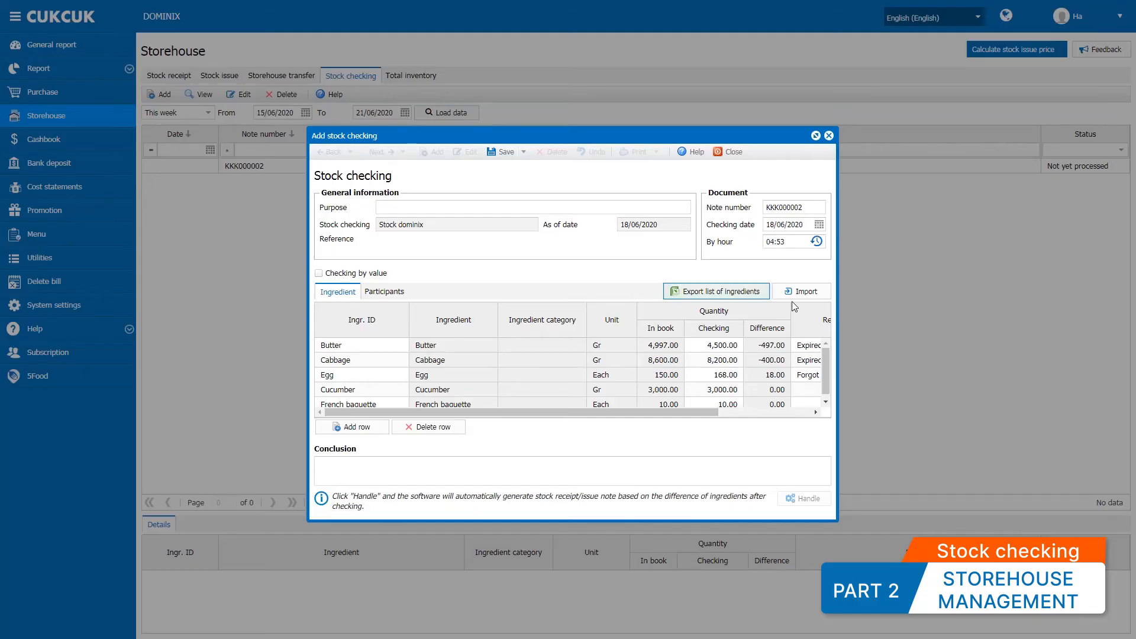
Import the completed ingredient list back into the stock checking note.
left_click(800, 291)
double_click(178, 144)
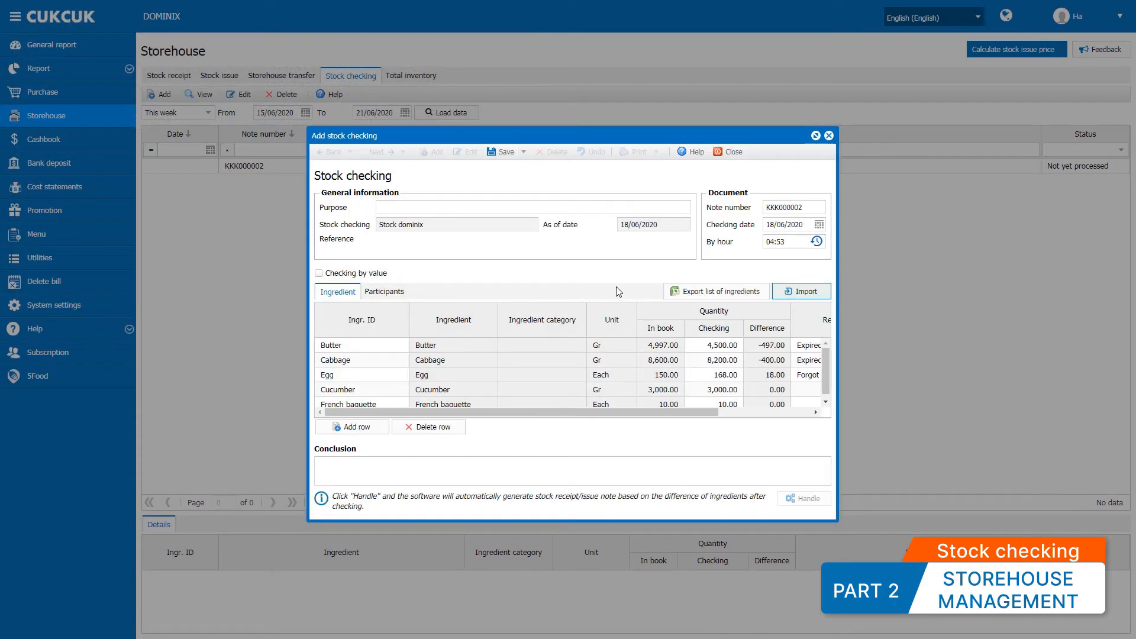
left_click(623, 374)
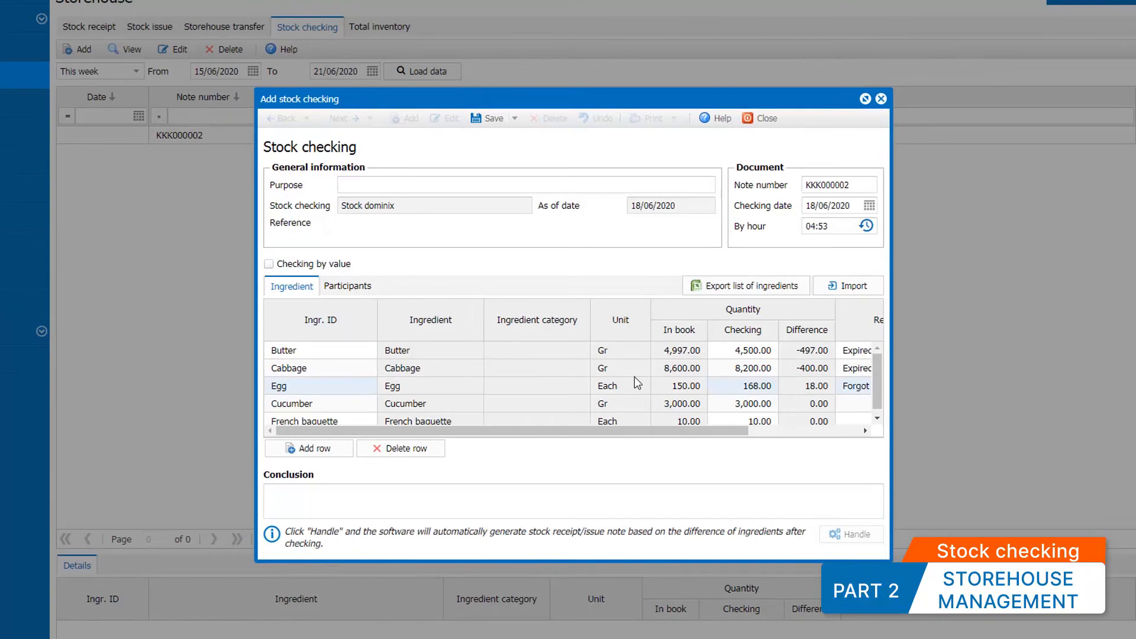
Turn on checking by value and set the checking values to 120 for Butter, 99.99 for Cabbage and 33.50 for Egg.
left_click(269, 264)
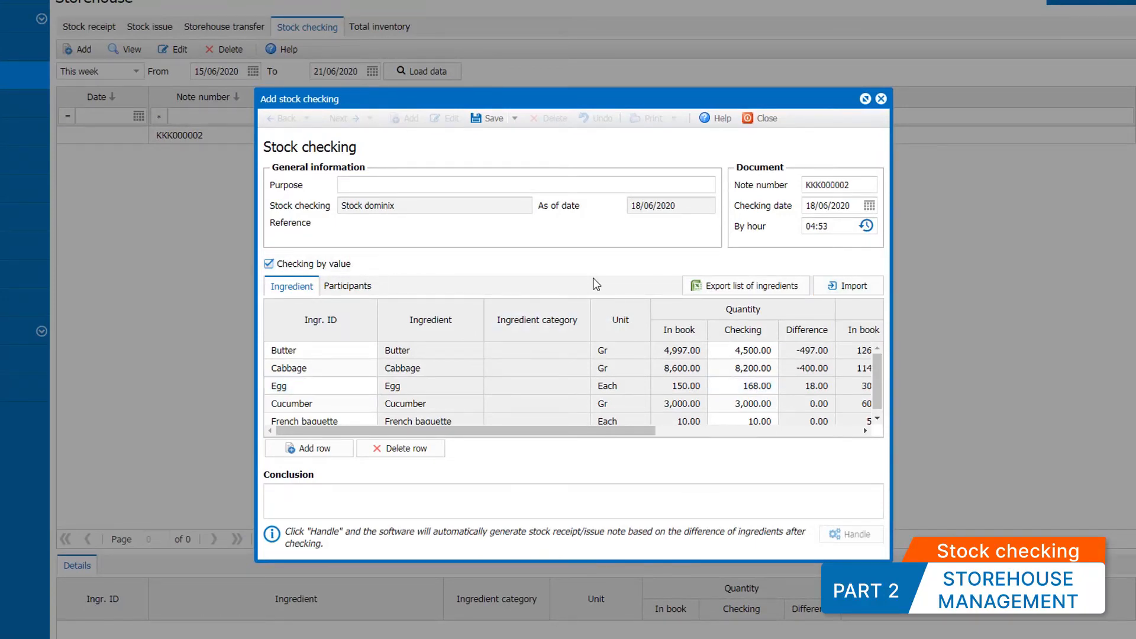
left_click_drag(584, 428, 787, 430)
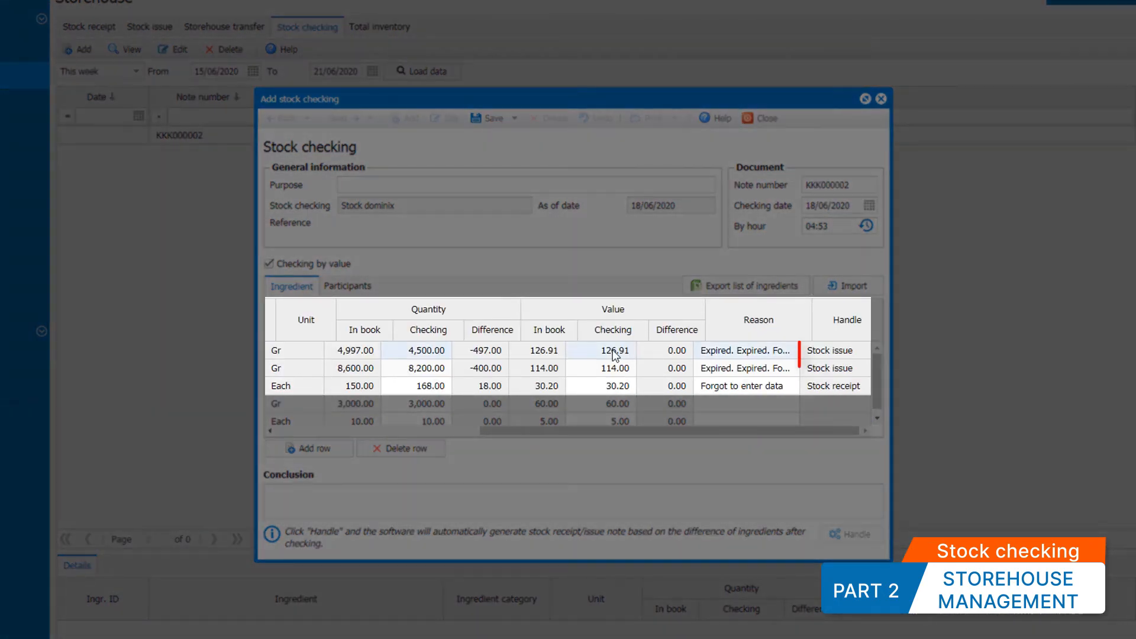
left_click(617, 353)
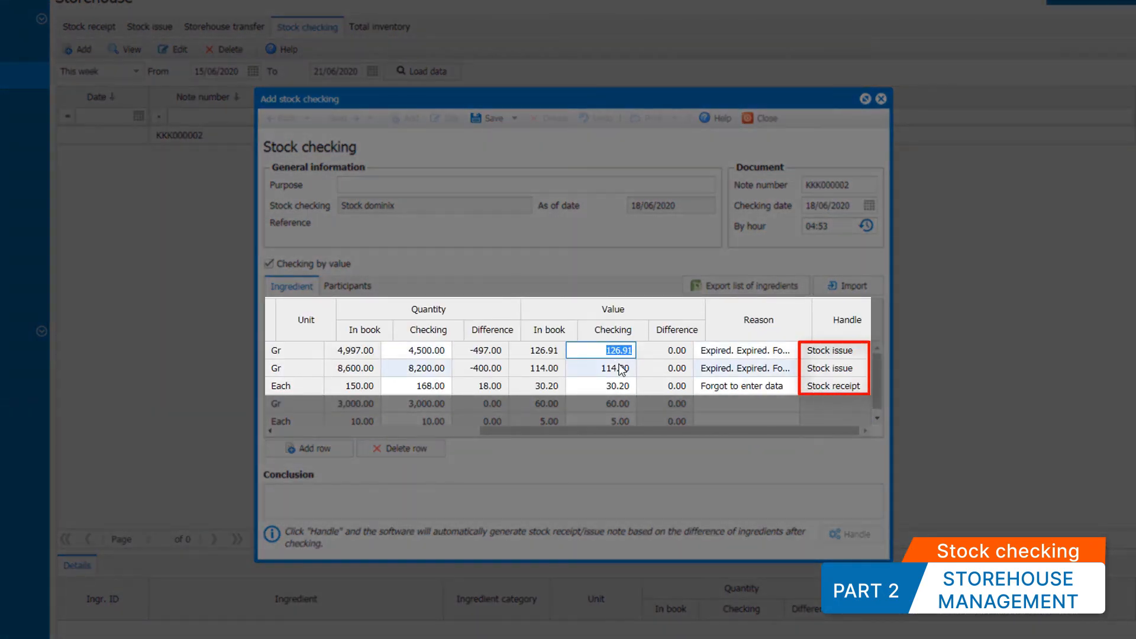
type("133")
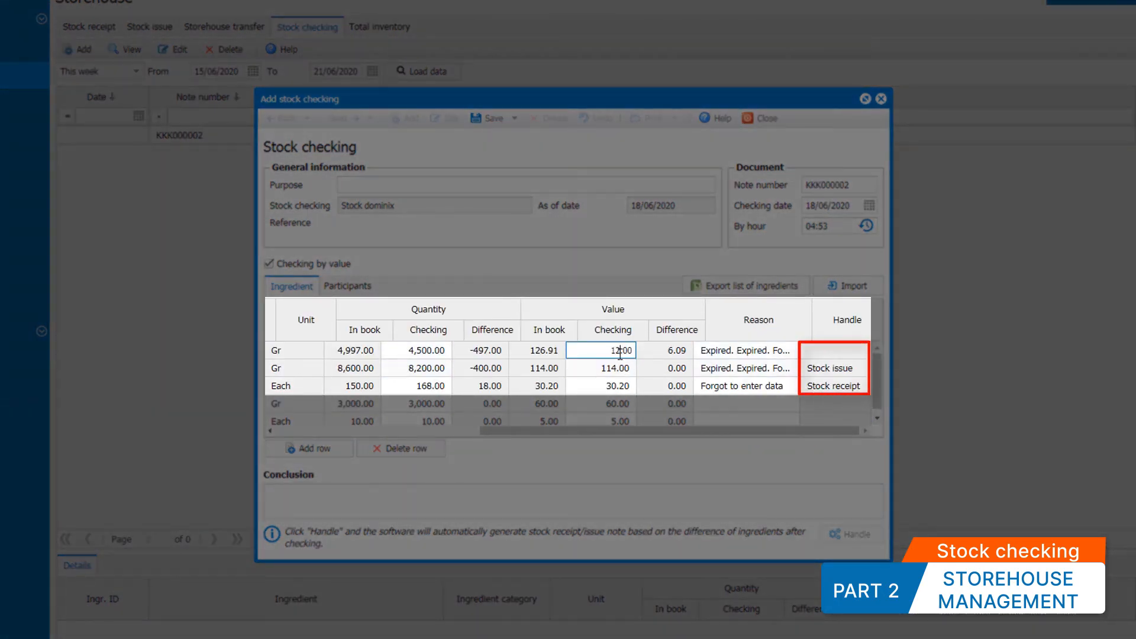
left_click(602, 371)
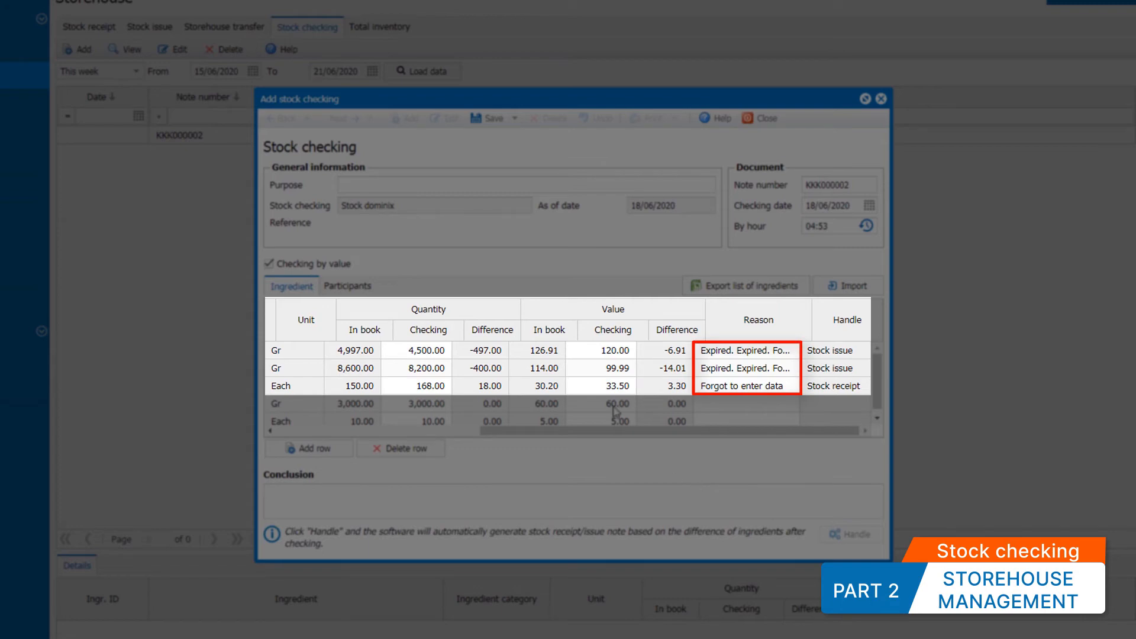
Enter the purpose "Daily 18/06/2020", save the stock checking note and handle its differences.
left_click(486, 183)
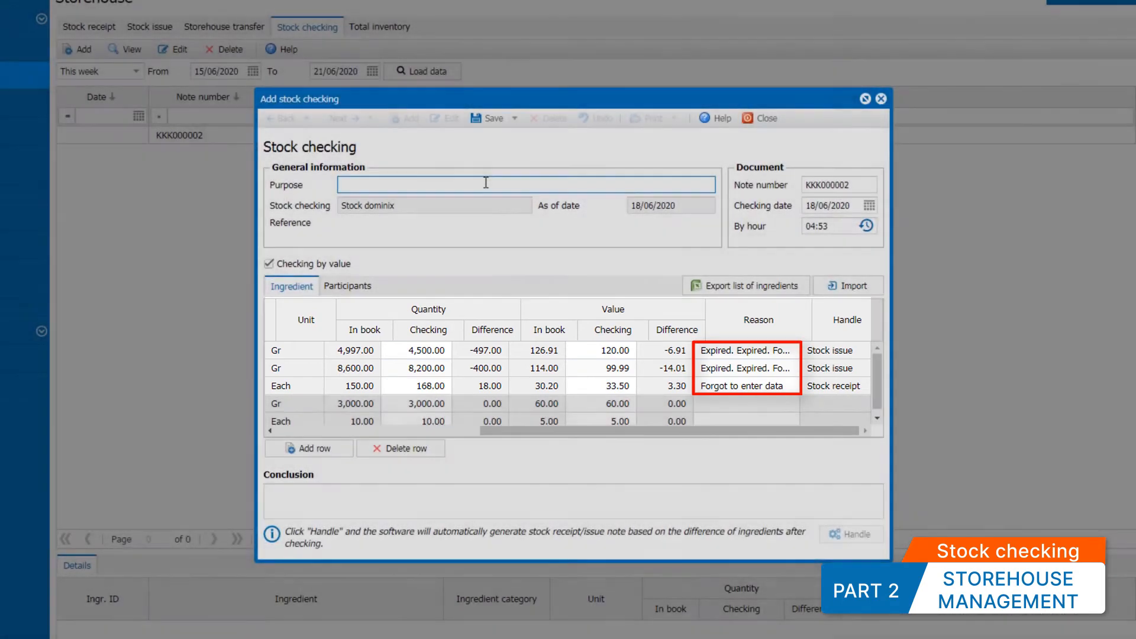
type("Daily 18/06/2020")
left_click(495, 121)
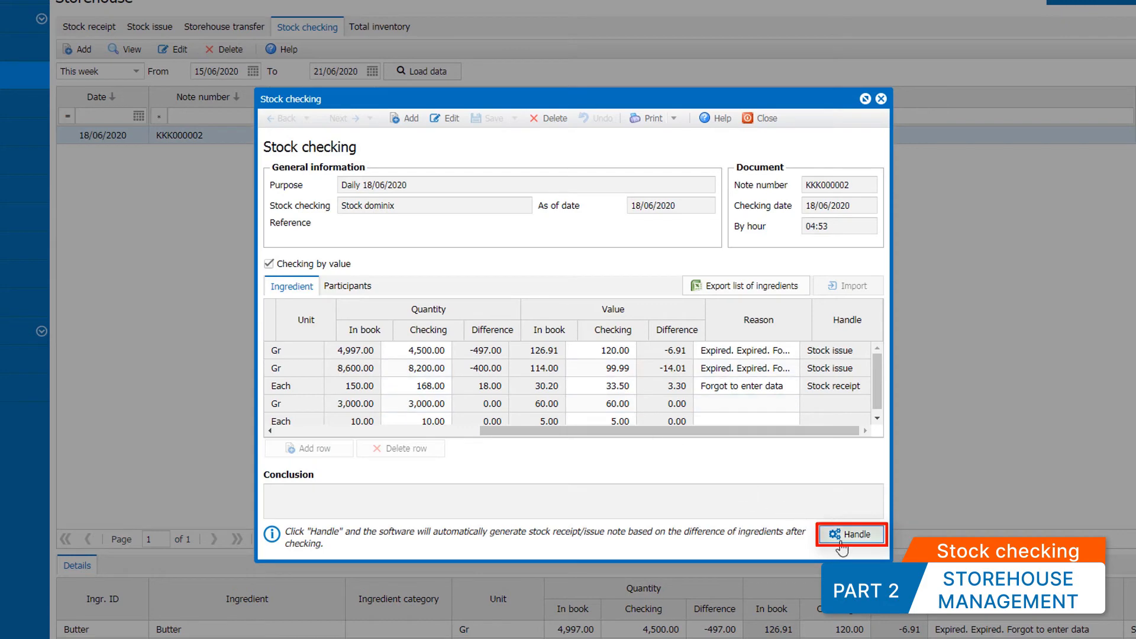
left_click(840, 541)
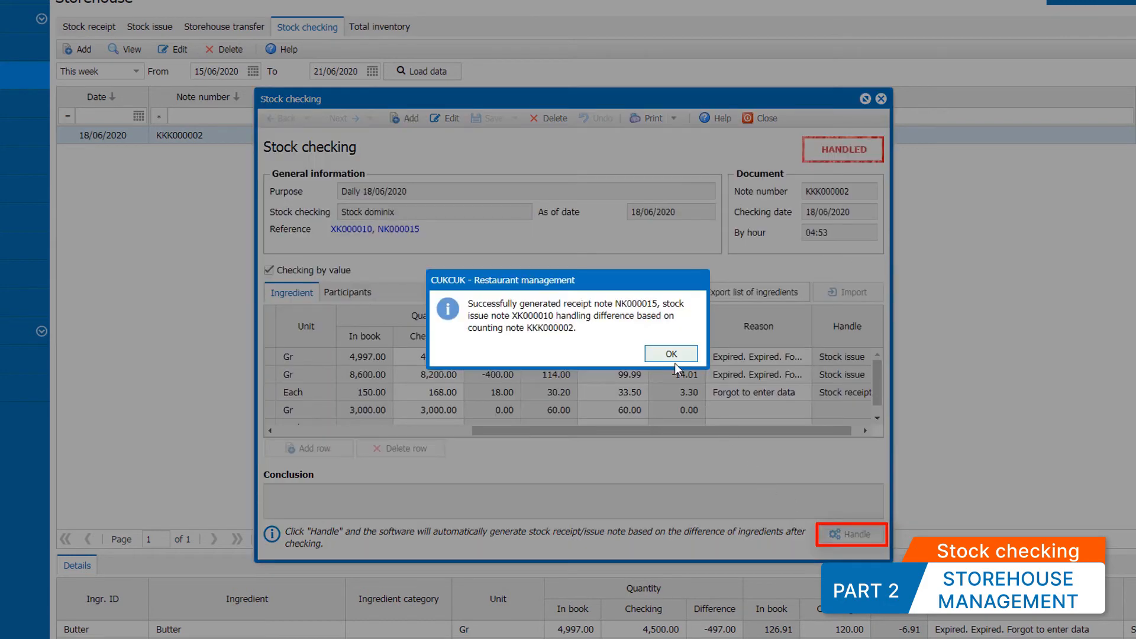
left_click(671, 354)
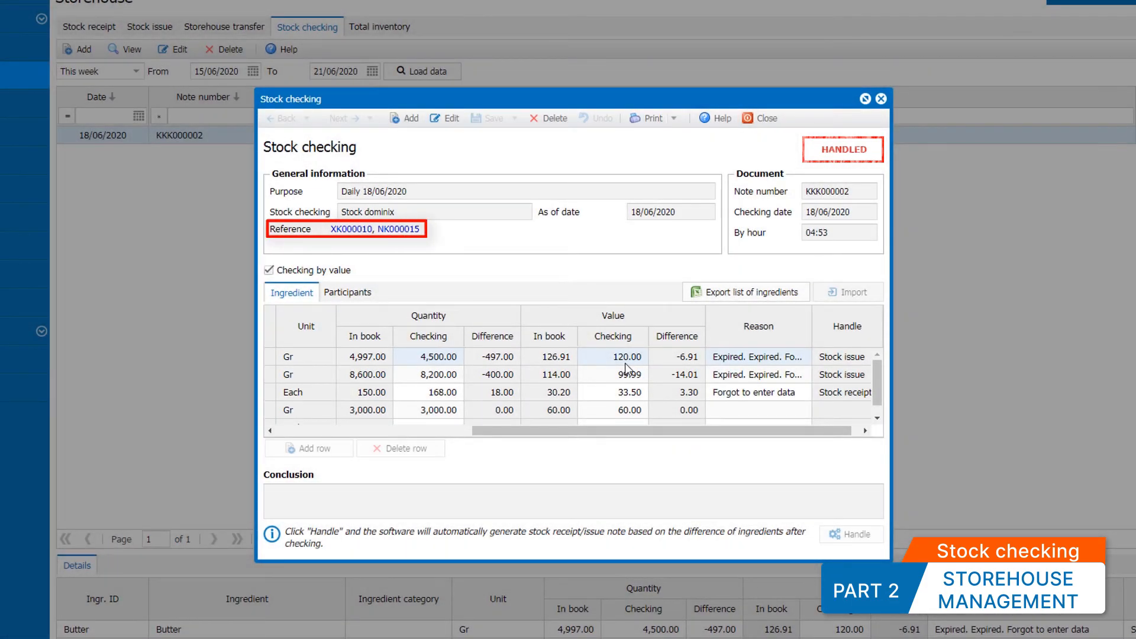
Review the stock issue and stock receipt notes referenced in the handled stock checking, and close it.
left_click(368, 232)
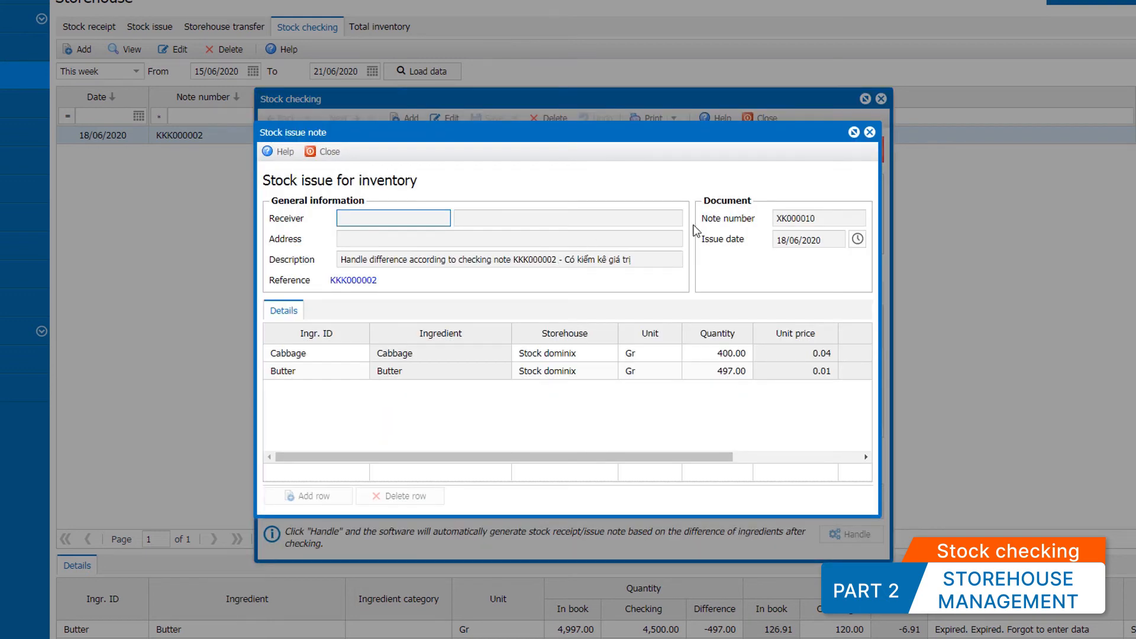
left_click(869, 133)
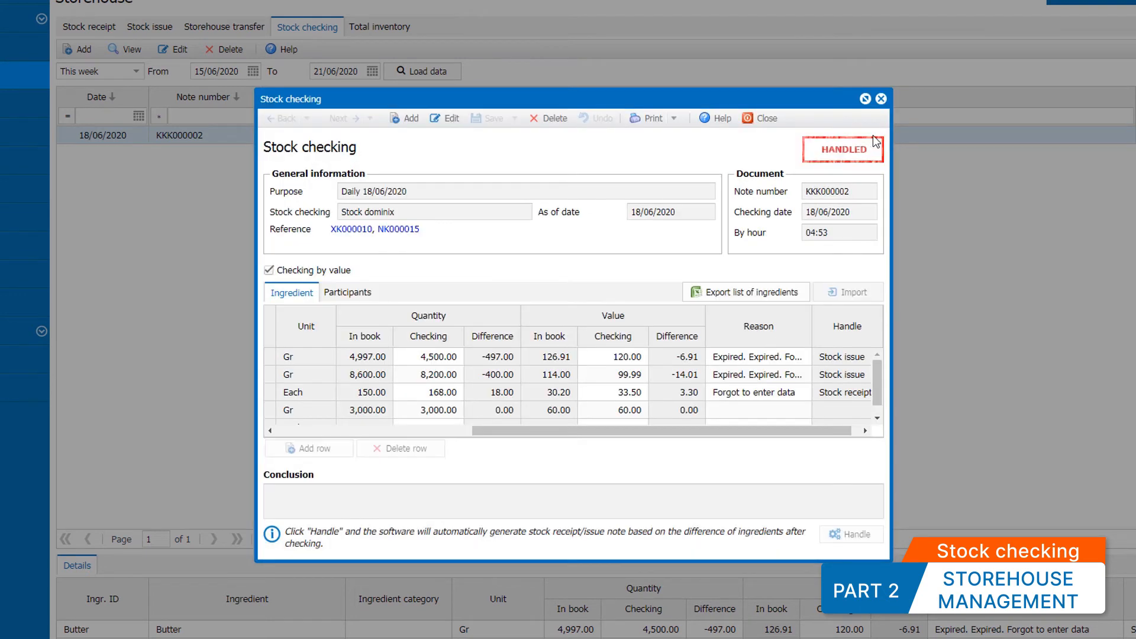
left_click(408, 229)
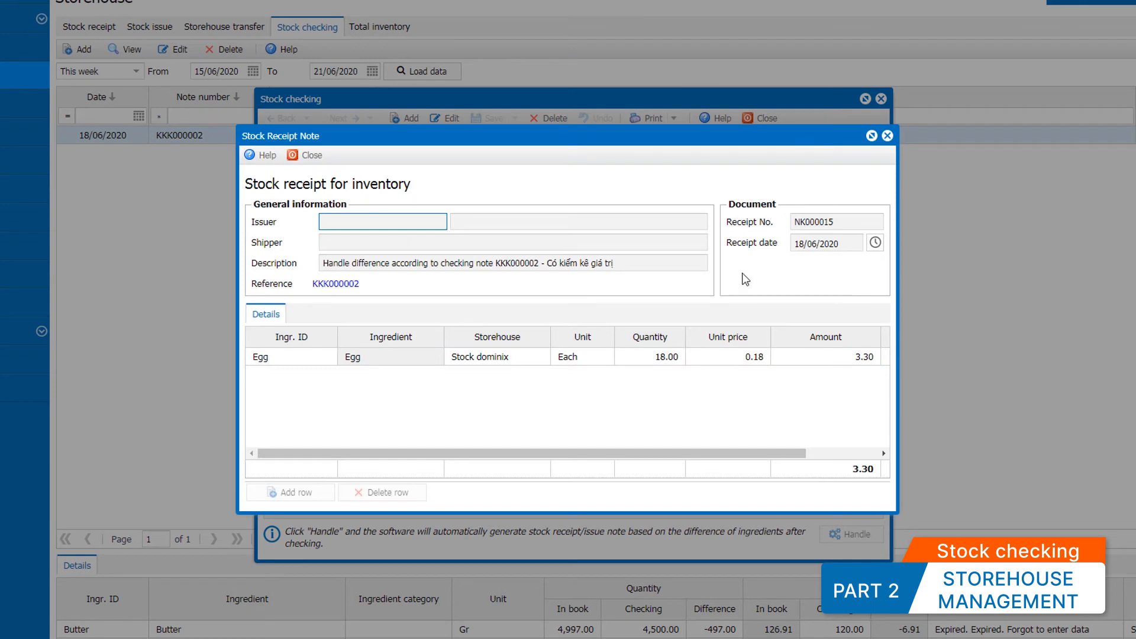
left_click(888, 135)
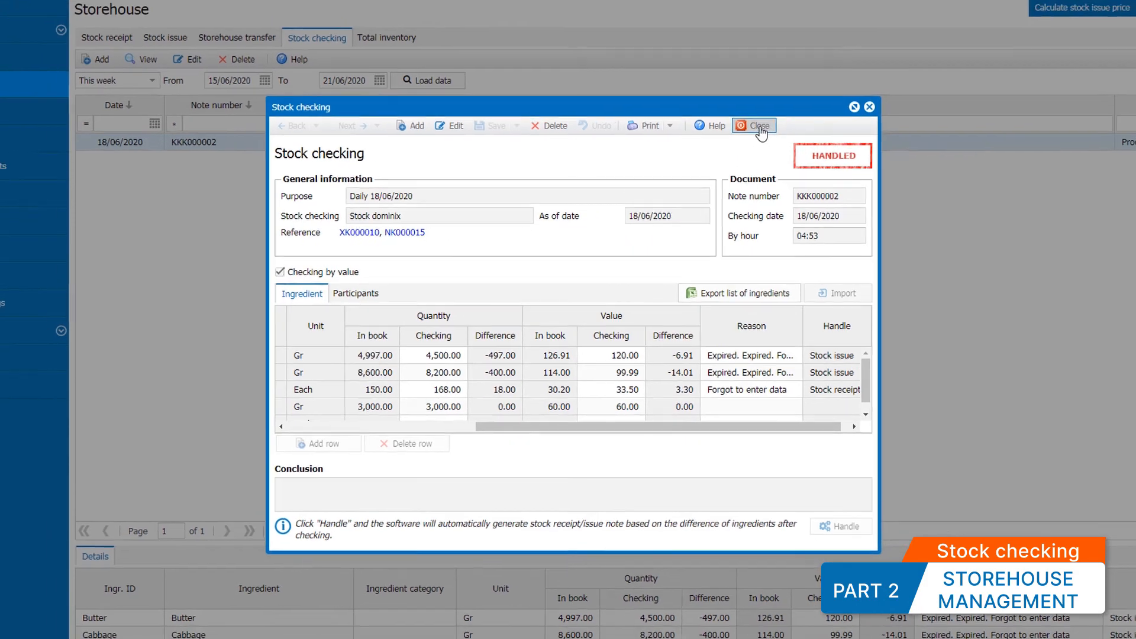
left_click(760, 127)
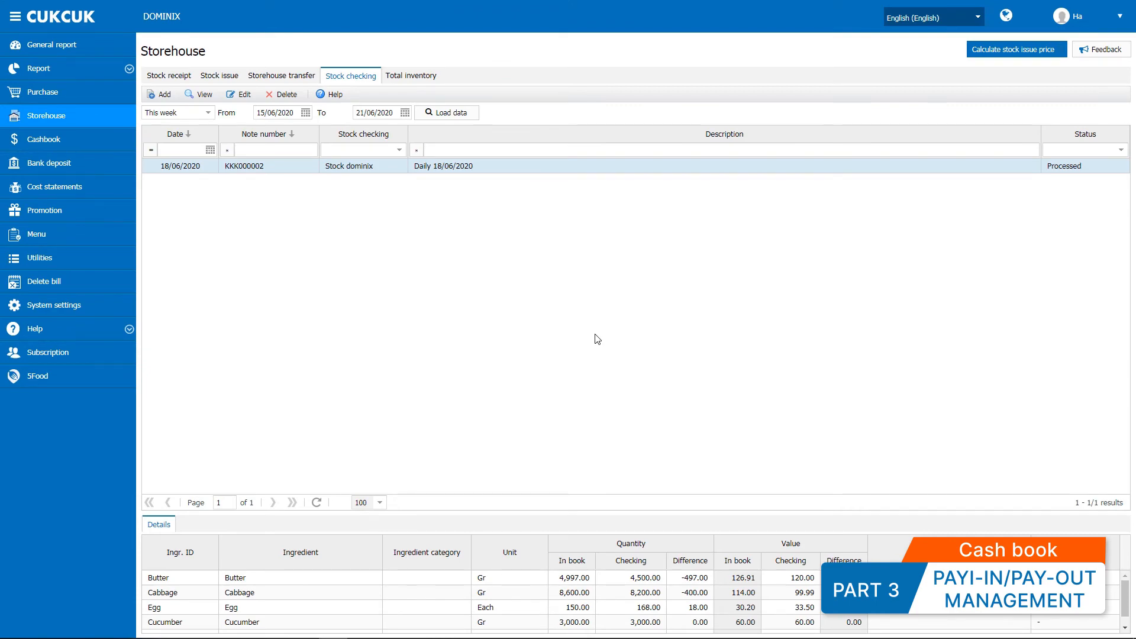
Start a new cash pay-in note in the cashbook and set its type to Collect debt.
left_click(123, 142)
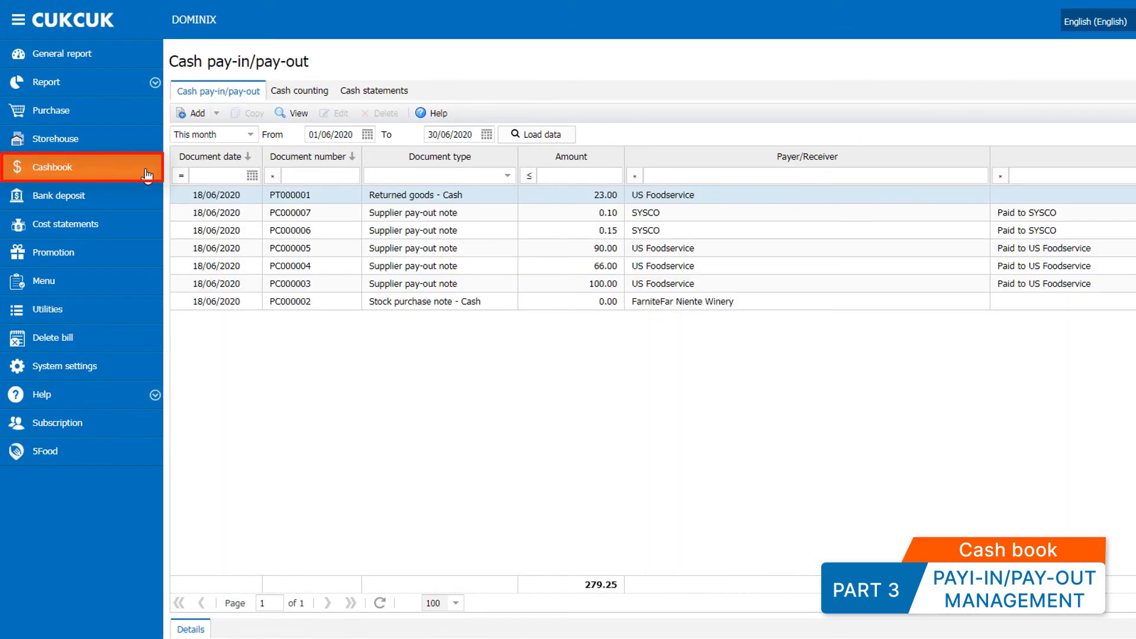
left_click(209, 114)
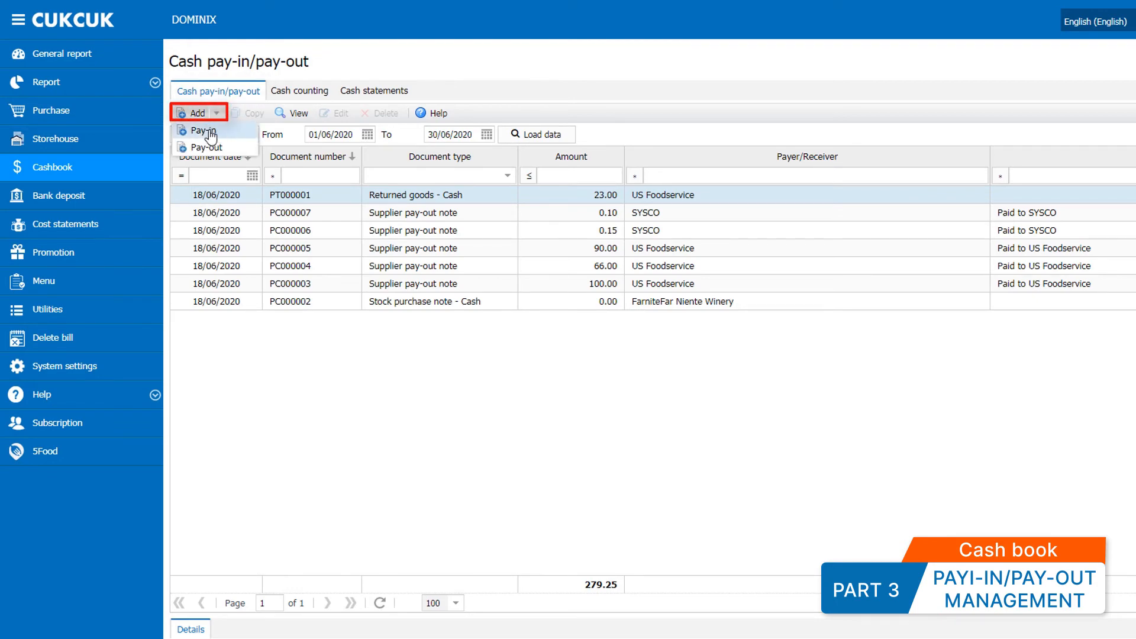
left_click(207, 131)
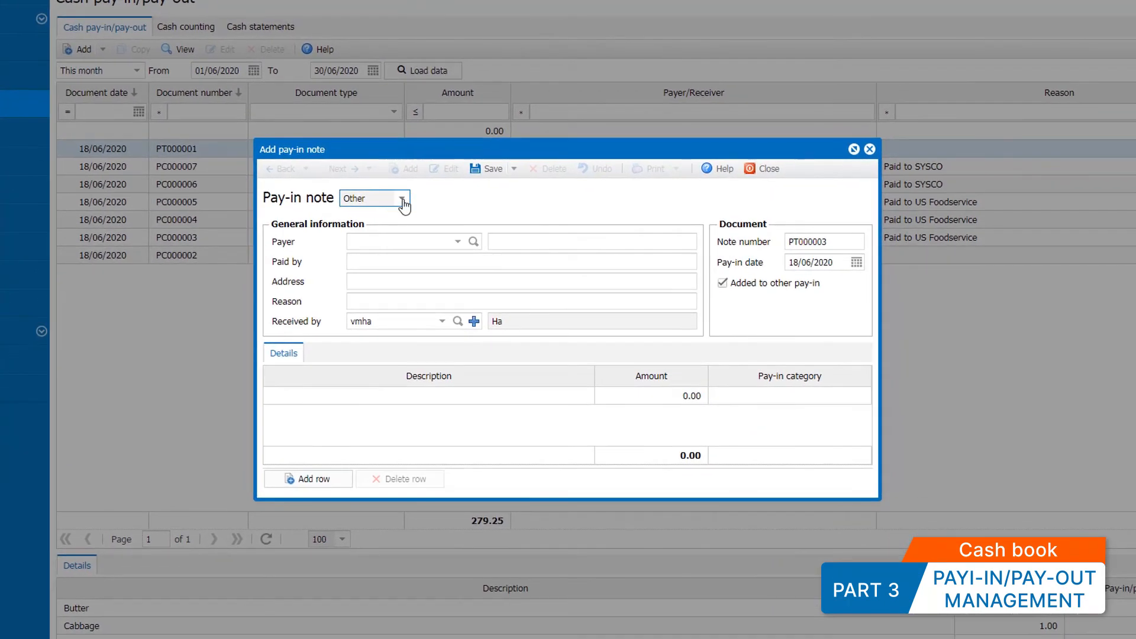
left_click(402, 199)
left_click(395, 215)
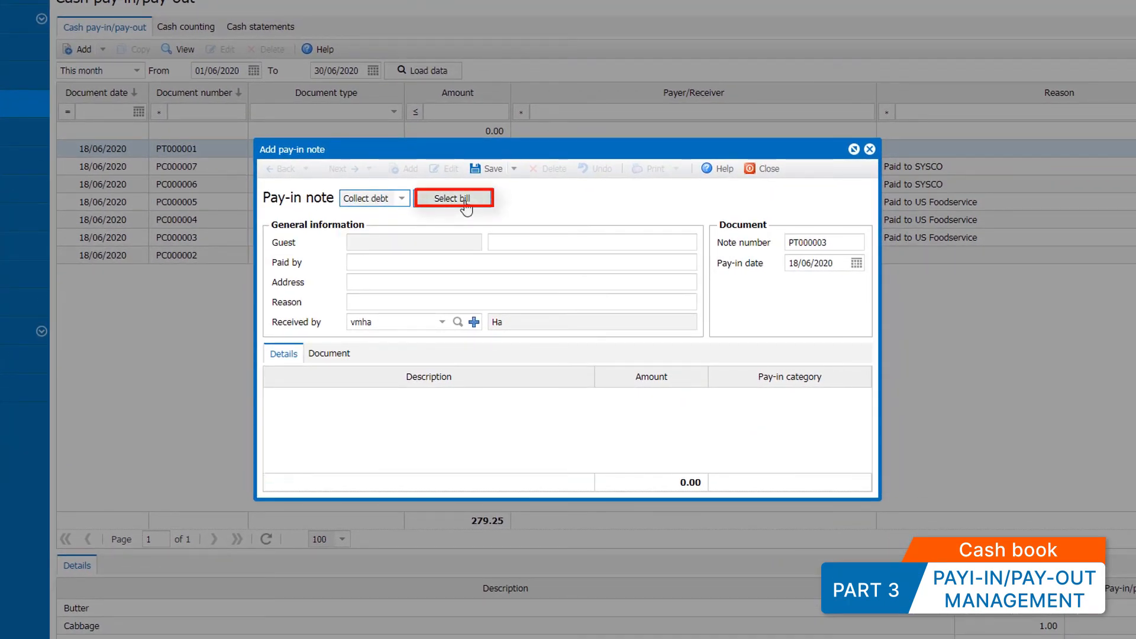
Choose the indebted guest for the debt collection and load the guest's outstanding bills.
left_click(467, 204)
left_click(483, 178)
left_click(472, 221)
left_click(701, 177)
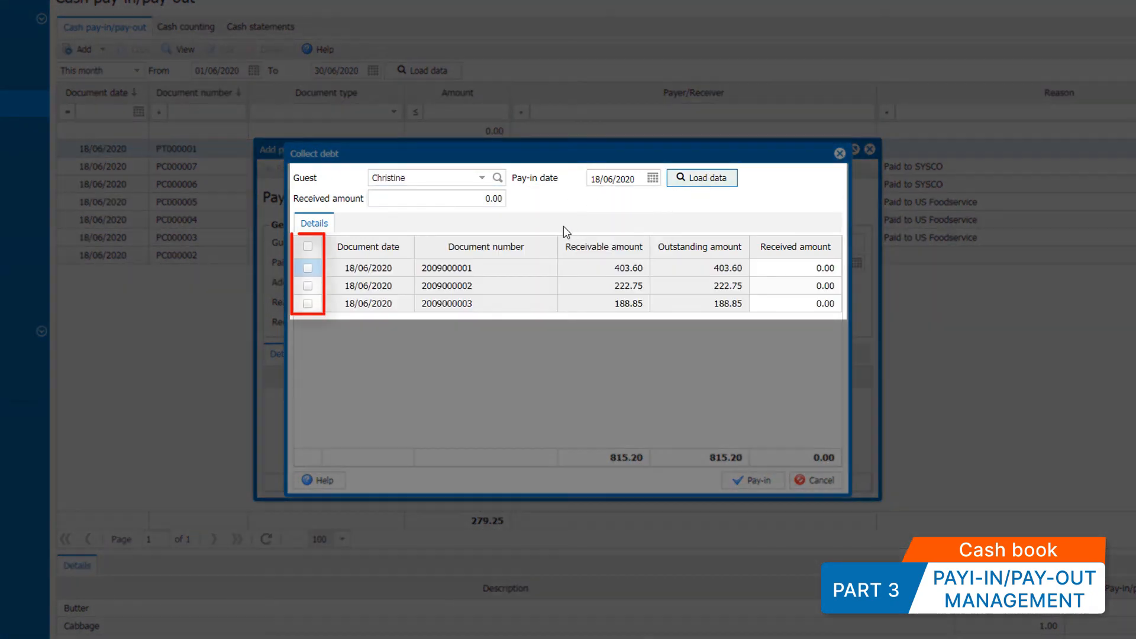
left_click(308, 268)
left_click(308, 285)
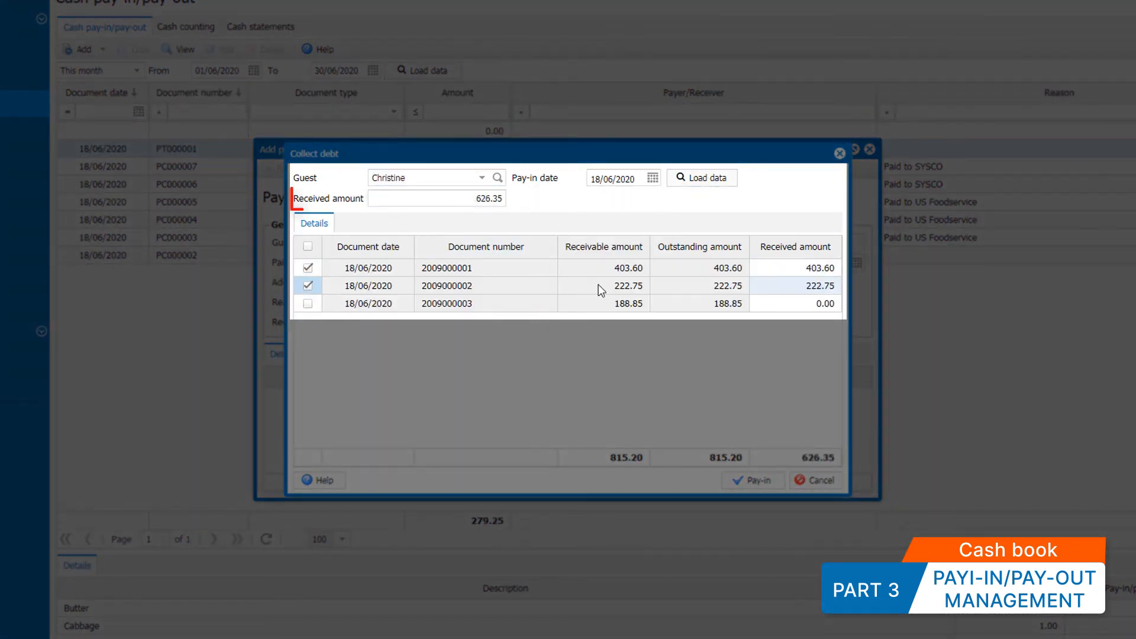
left_click(812, 268)
type("200")
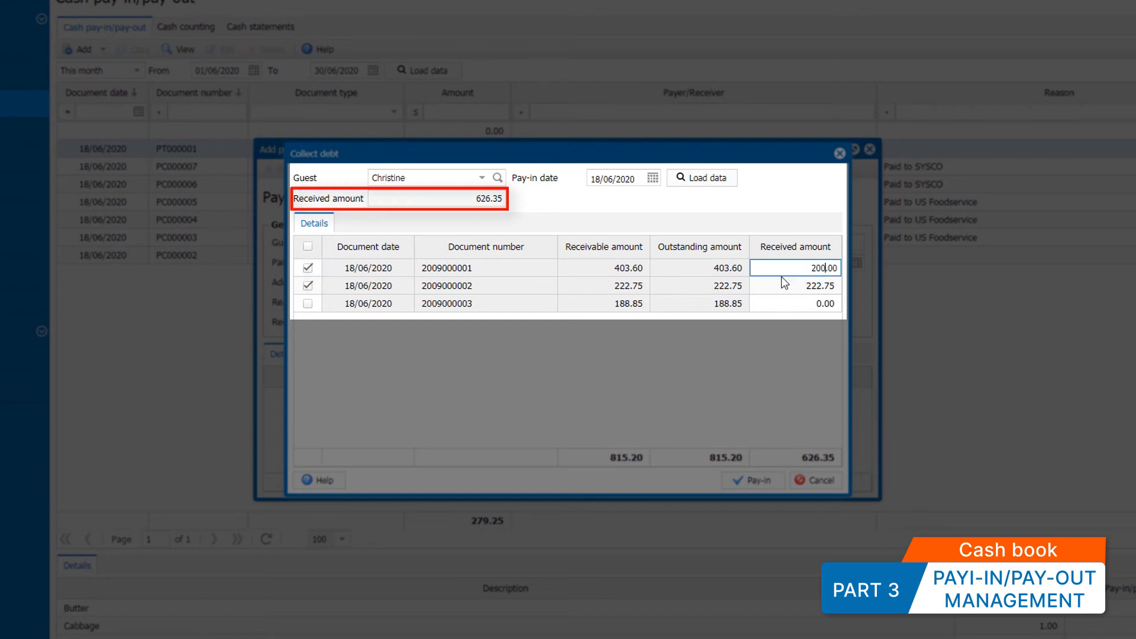
left_click(735, 333)
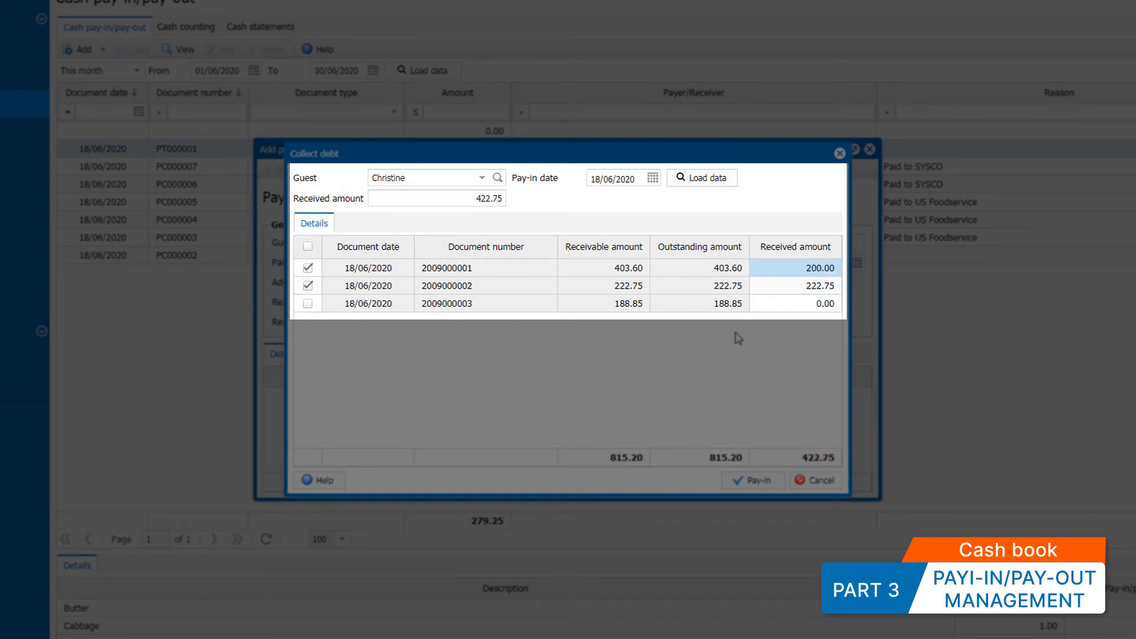
left_click(308, 268)
left_click(308, 285)
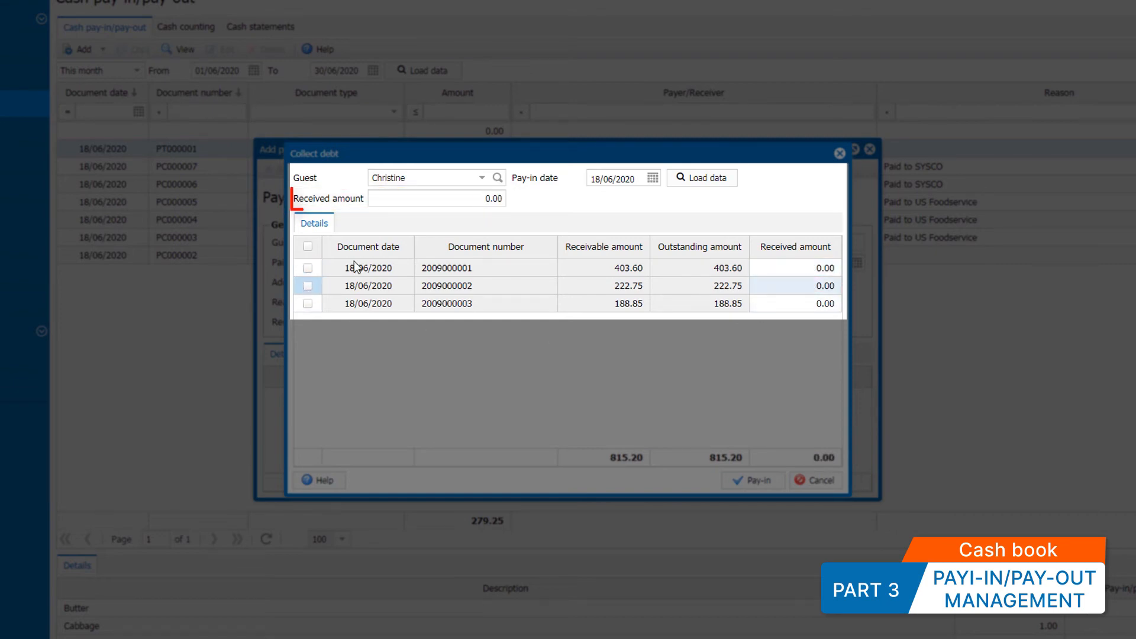
Set the total received amount to 600 for the guest's debt and apply the pay-in.
left_click(471, 201)
type("600")
key("Return")
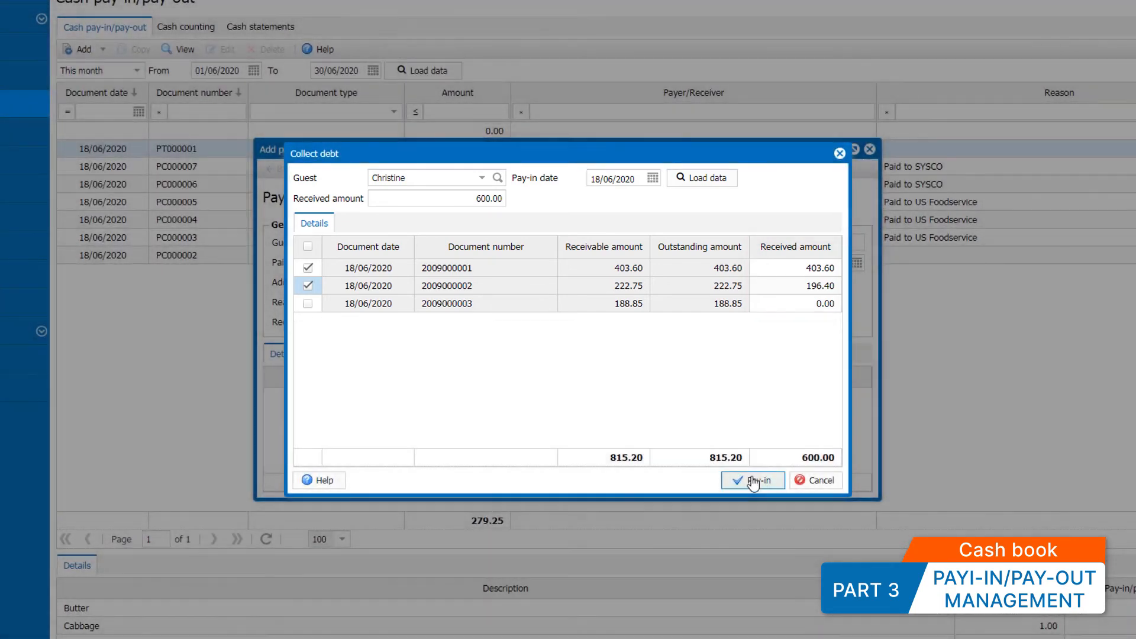
left_click(753, 481)
Assign the category "Pay-in from sale" to the debt pay-in, save the note and close it.
left_click(859, 398)
left_click(863, 397)
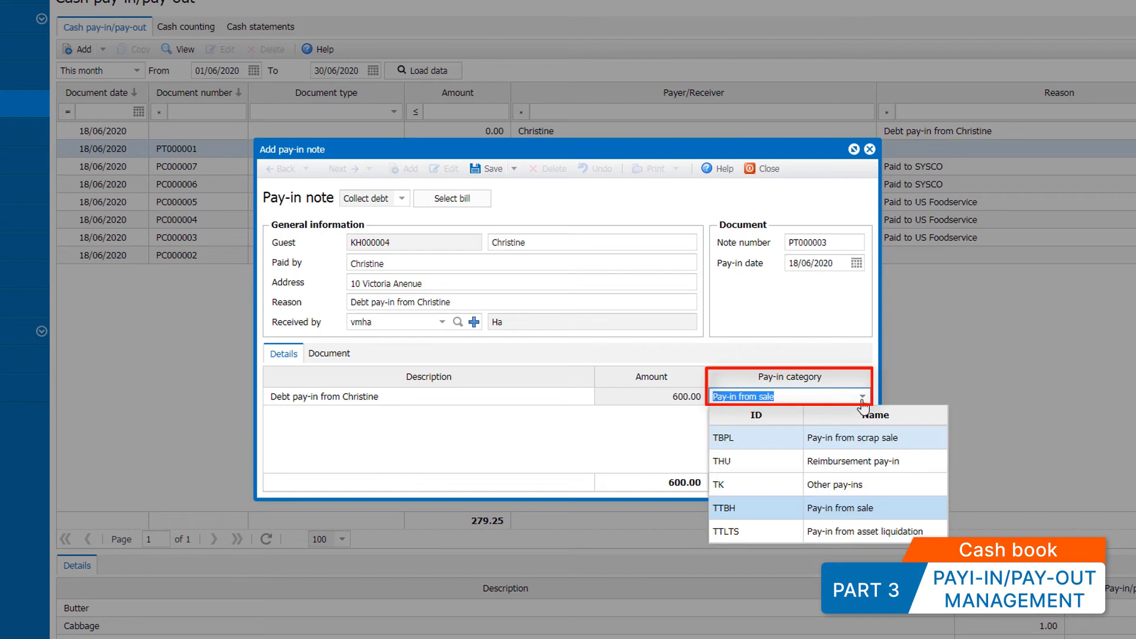
left_click(833, 509)
left_click(515, 172)
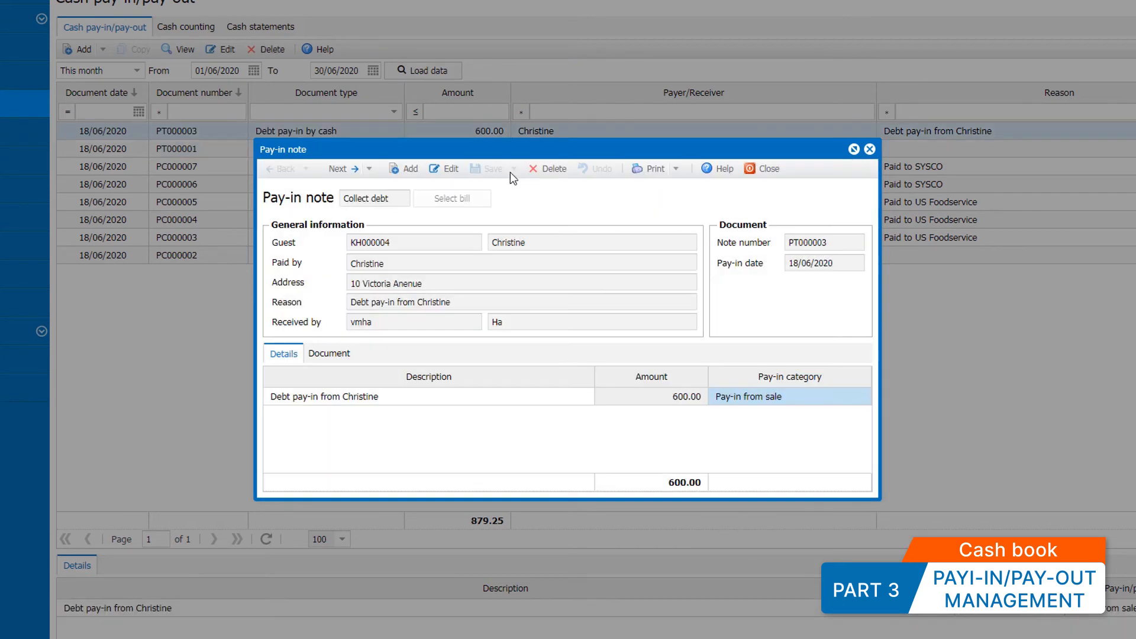
left_click(764, 168)
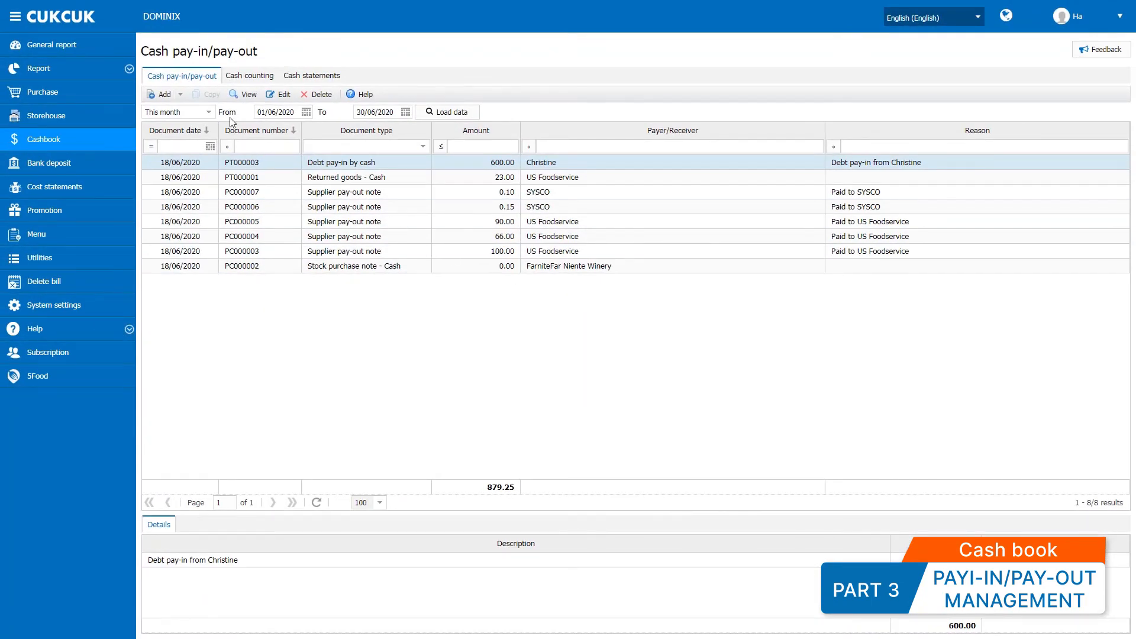
Add another pay-in note of type Other and choose the third listed staff member as payer.
left_click(181, 95)
left_click(157, 109)
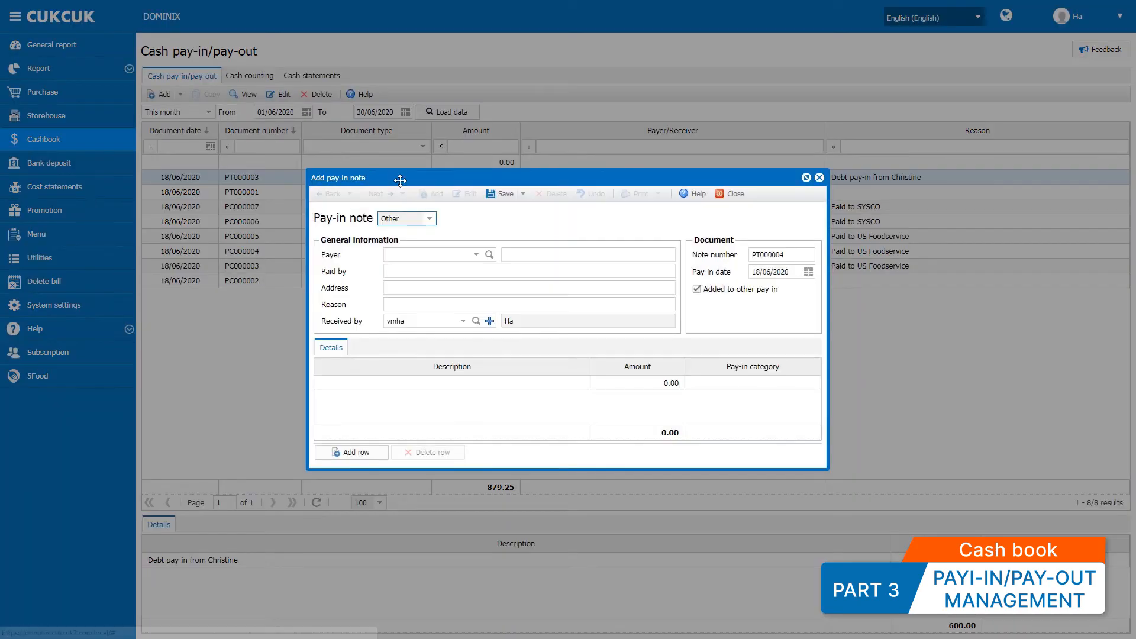
left_click(434, 227)
left_click(434, 227)
left_click(477, 255)
scroll(505, 424, "down", 2)
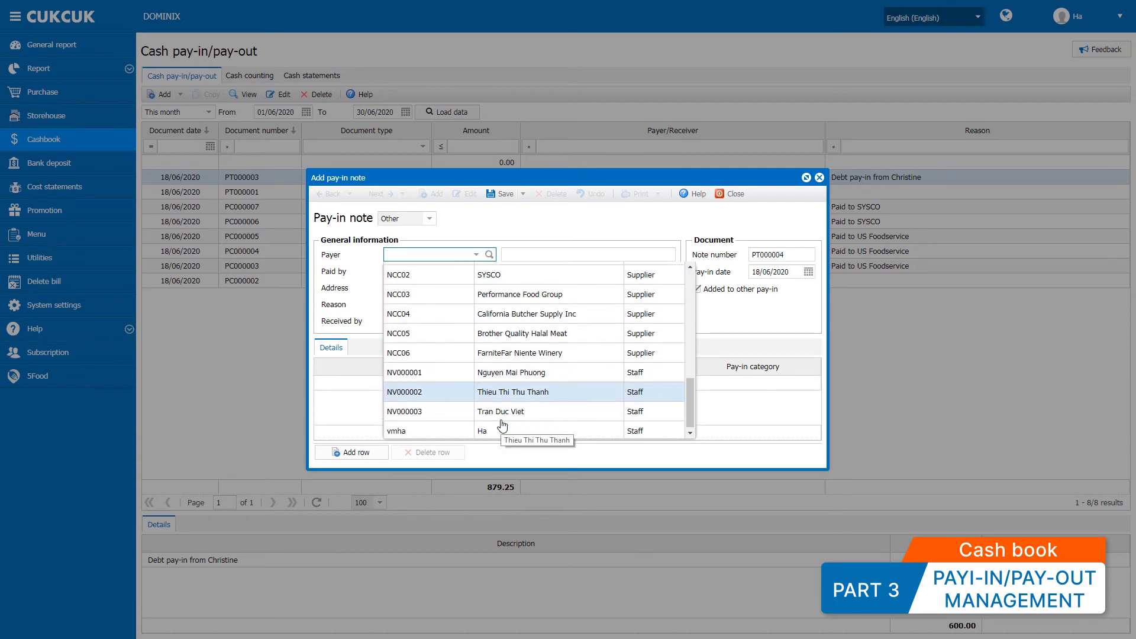
left_click(510, 408)
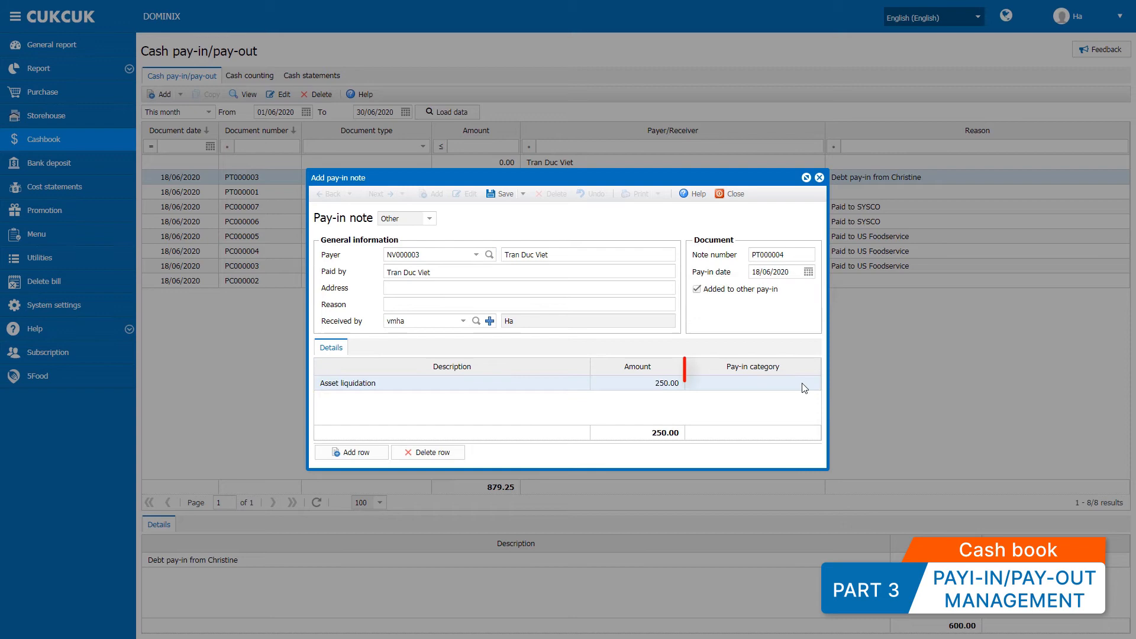
Record "Asset liquidation" for 250 under "Pay-in from asset liquidation", save the pay-in note and close it.
left_click(813, 383)
left_click(824, 495)
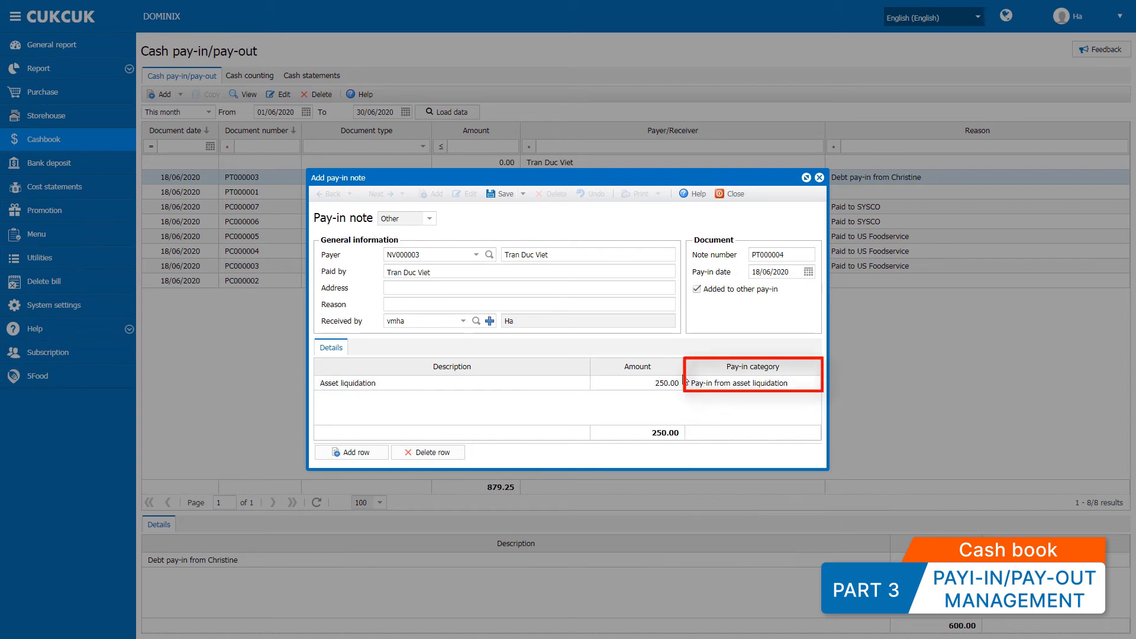
left_click(504, 194)
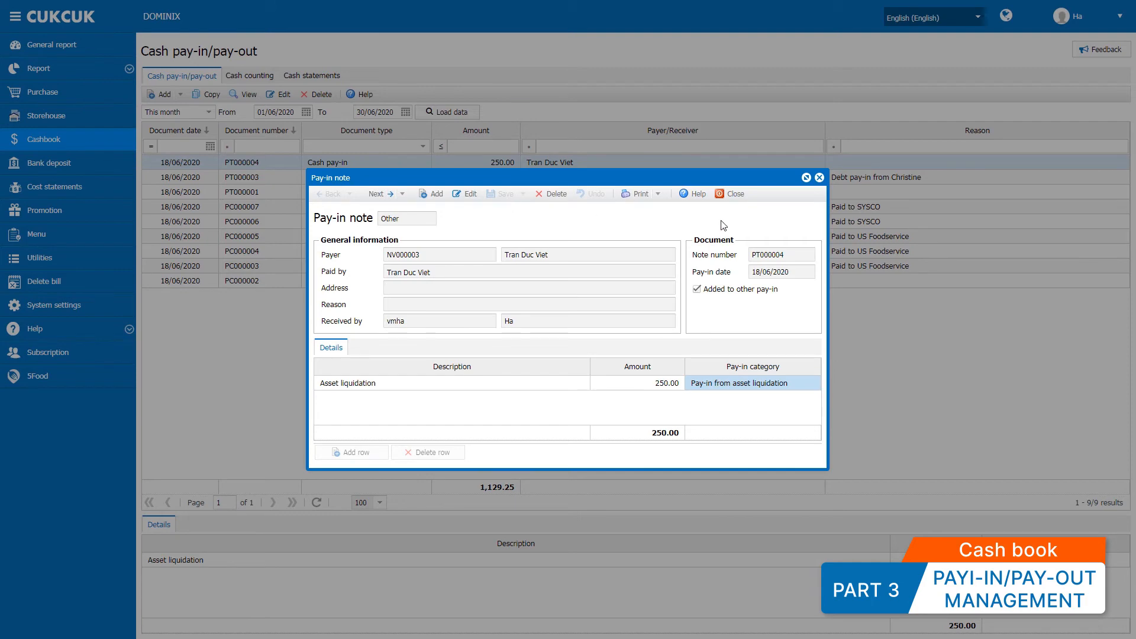
left_click(733, 194)
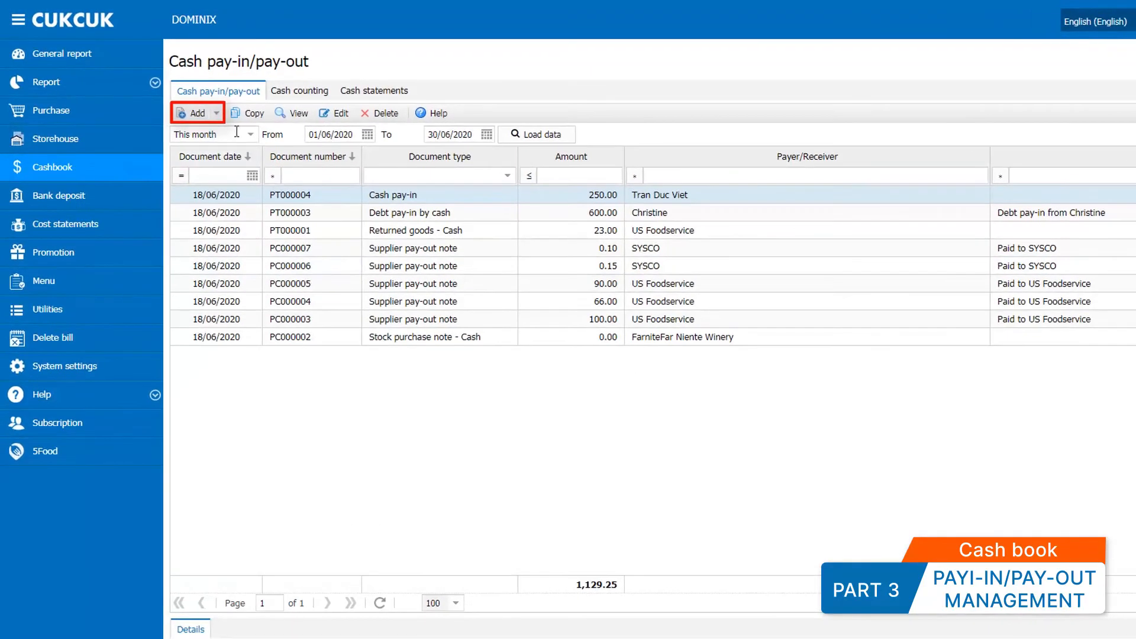
Start a new cash pay-out note and set its type to debt pay-out.
left_click(217, 114)
left_click(207, 145)
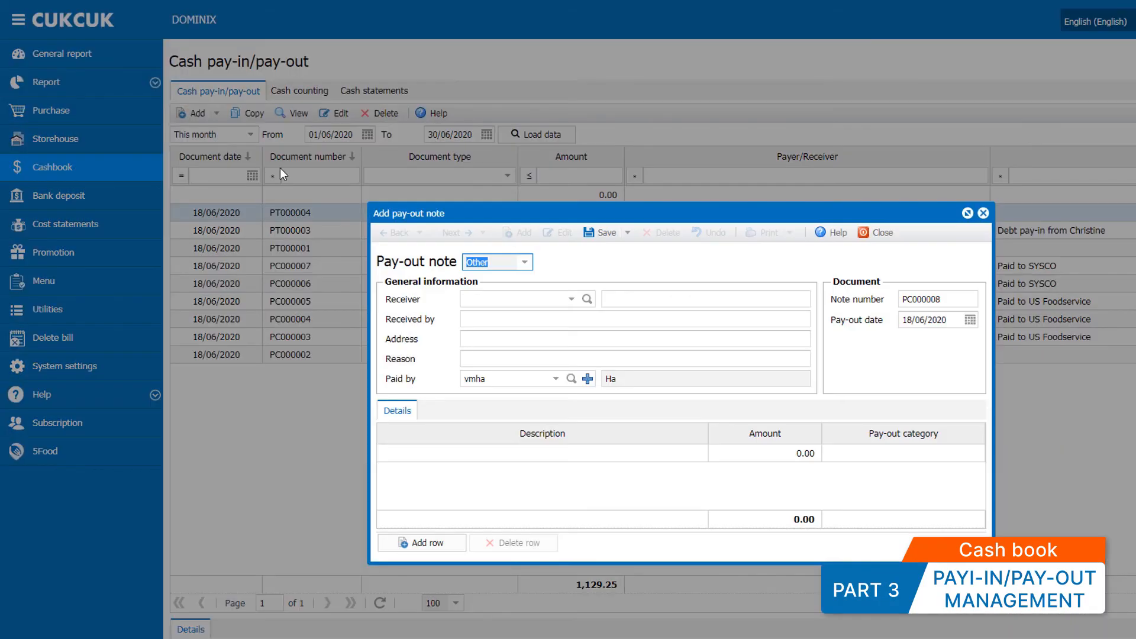
left_click(523, 264)
left_click(521, 279)
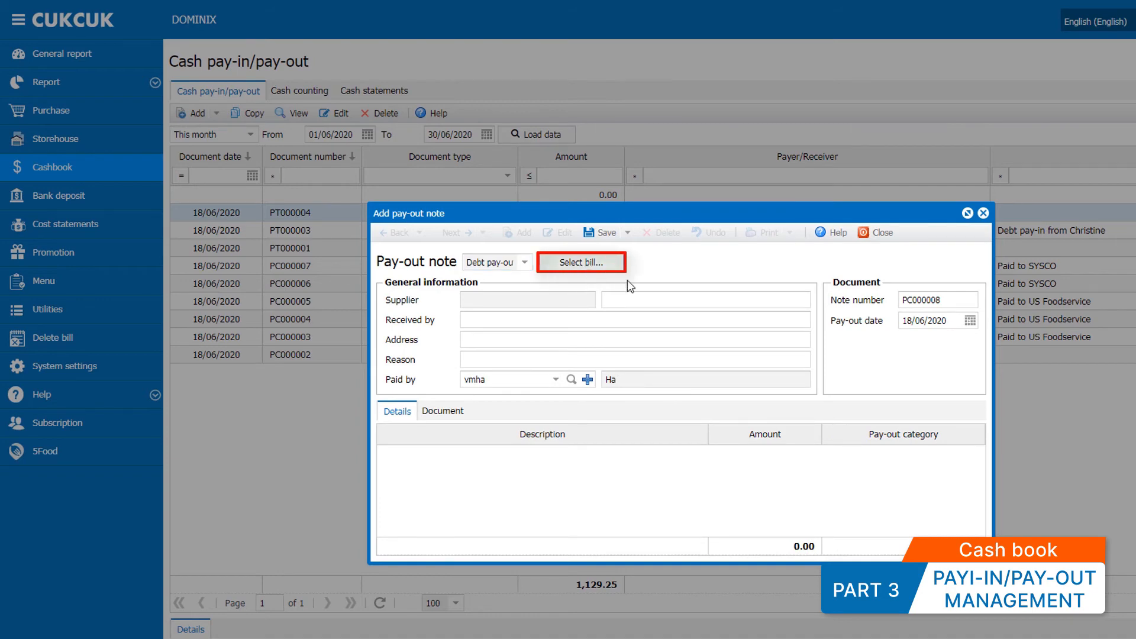
Load the outstanding bills of supplier SYSCO for the debt pay-out and mark the listed bill for payment.
left_click(610, 267)
left_click(596, 241)
left_click(599, 305)
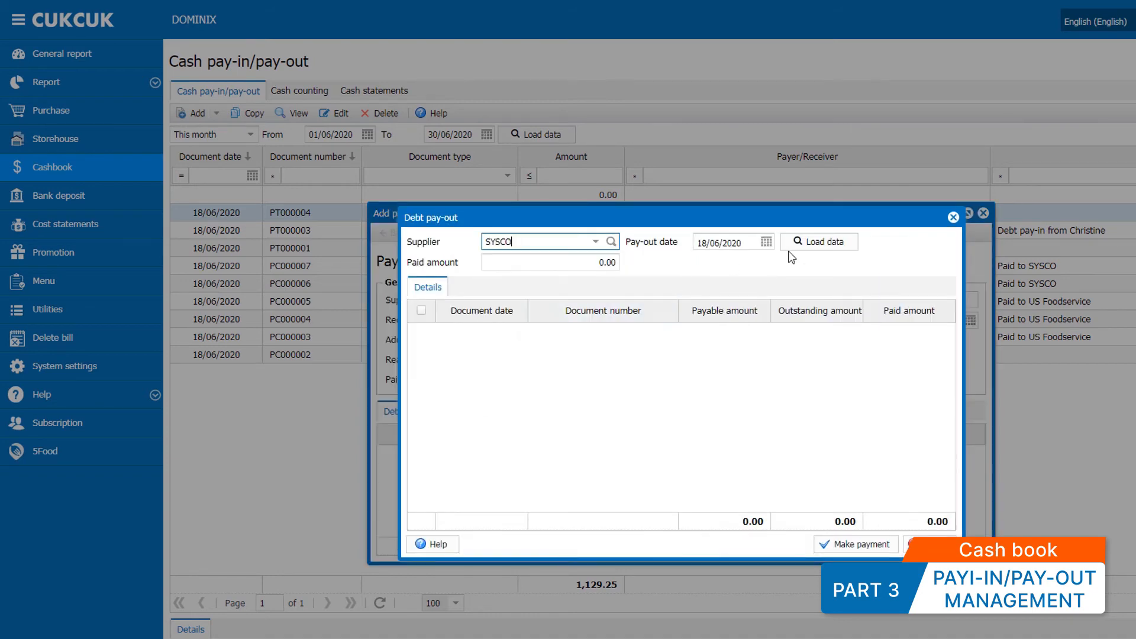
left_click(791, 243)
left_click(422, 331)
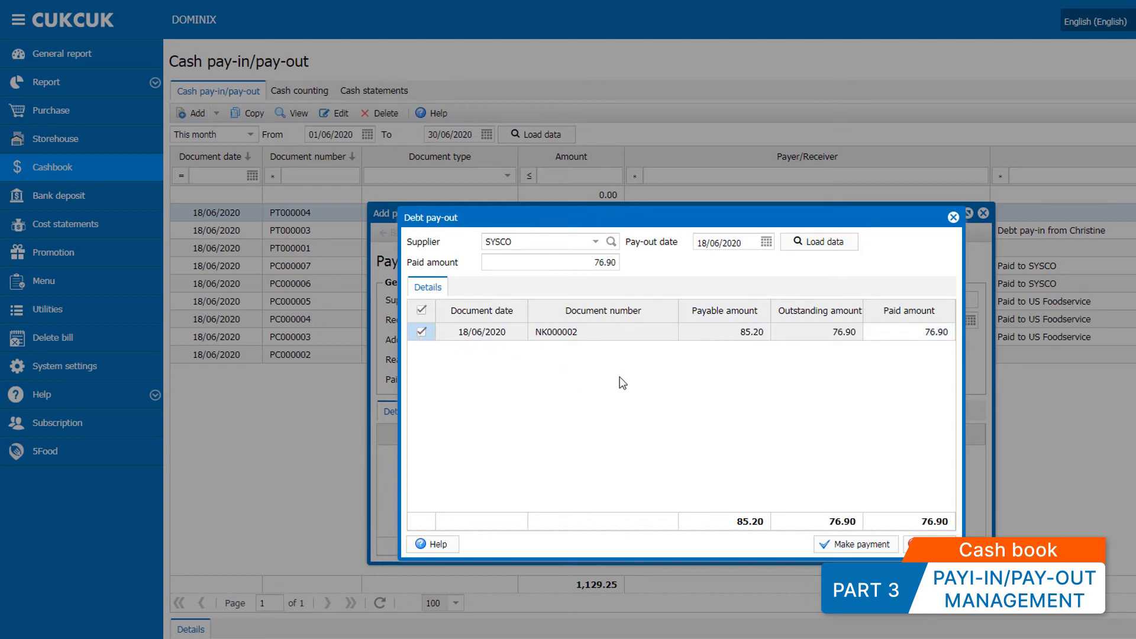
Make the payment to SYSCO, save the pay-out note and close it.
left_click(865, 543)
left_click(602, 232)
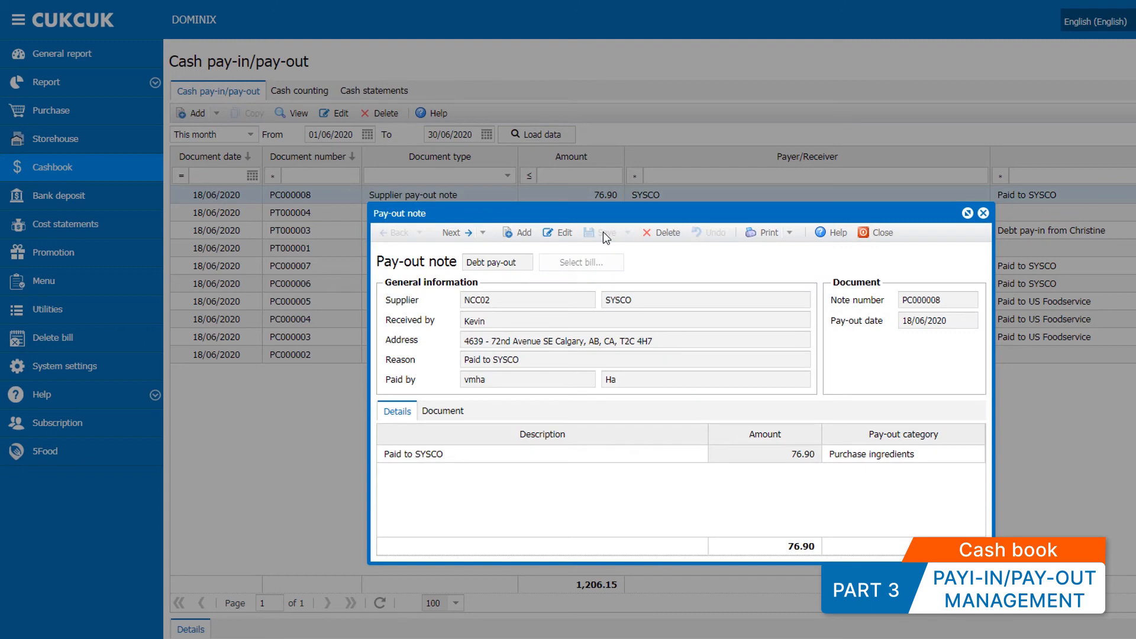
left_click(876, 234)
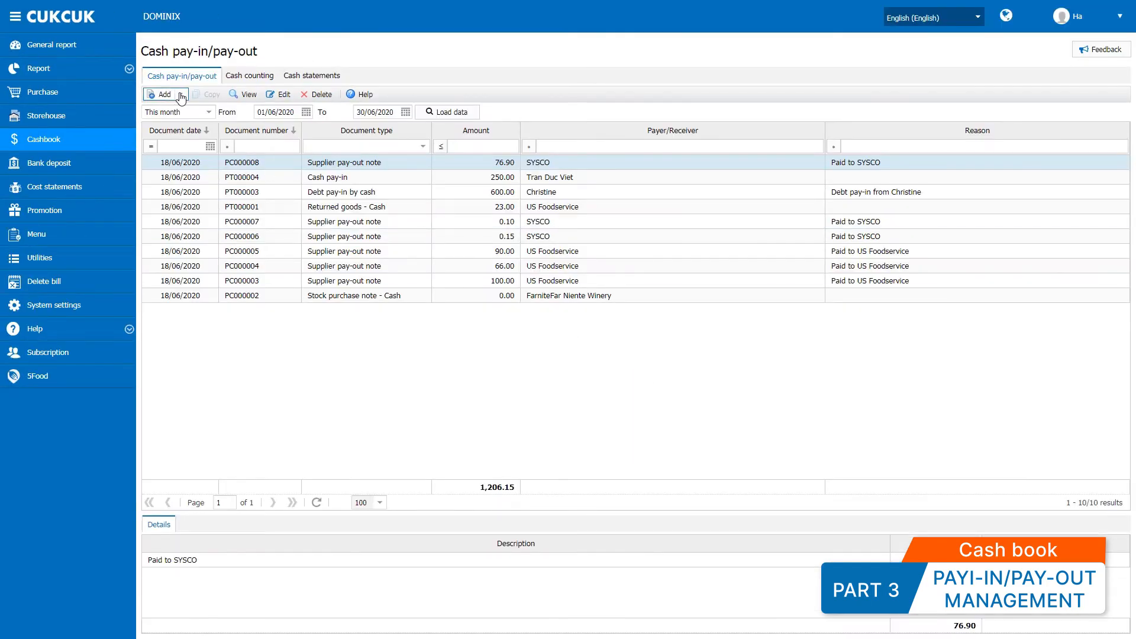
Record a cash pay-out note of type Other to a staff member for "Electricity", 168.53, category "Electricity bill", then save and close it.
left_click(196, 113)
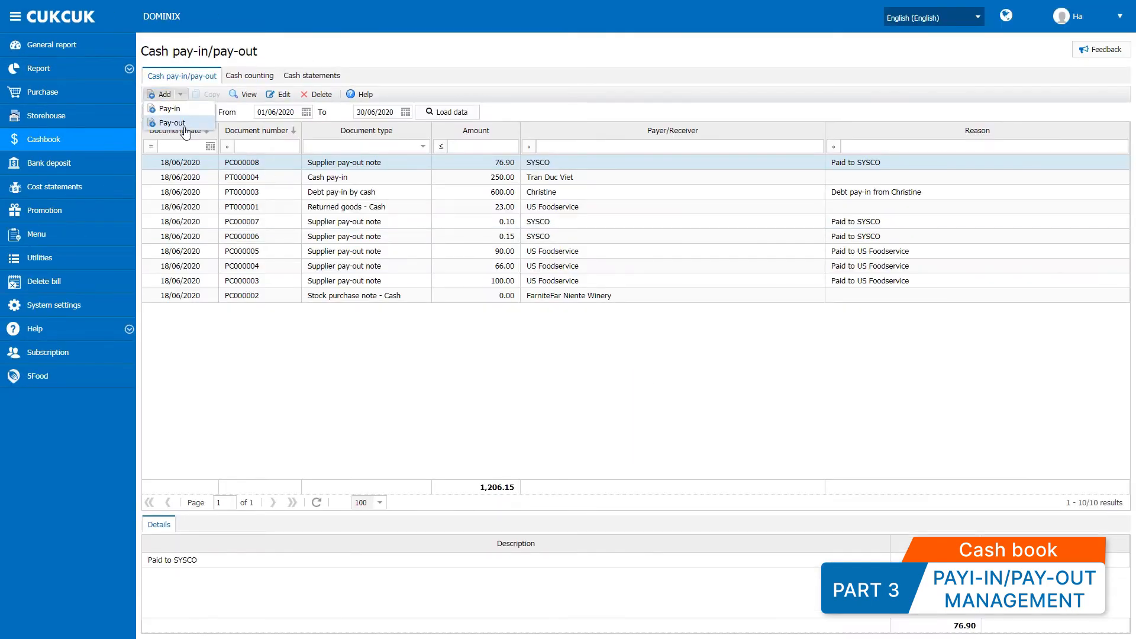
left_click(184, 125)
left_click(476, 249)
scroll(503, 343, "down", 5)
left_click(524, 385)
left_click(514, 380)
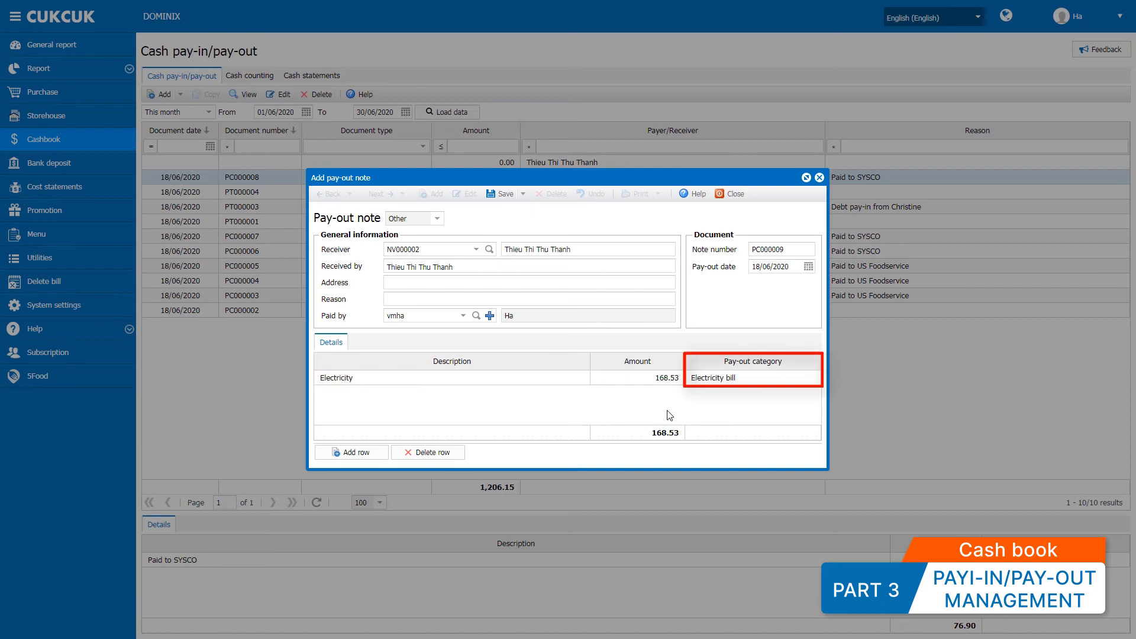
left_click(499, 193)
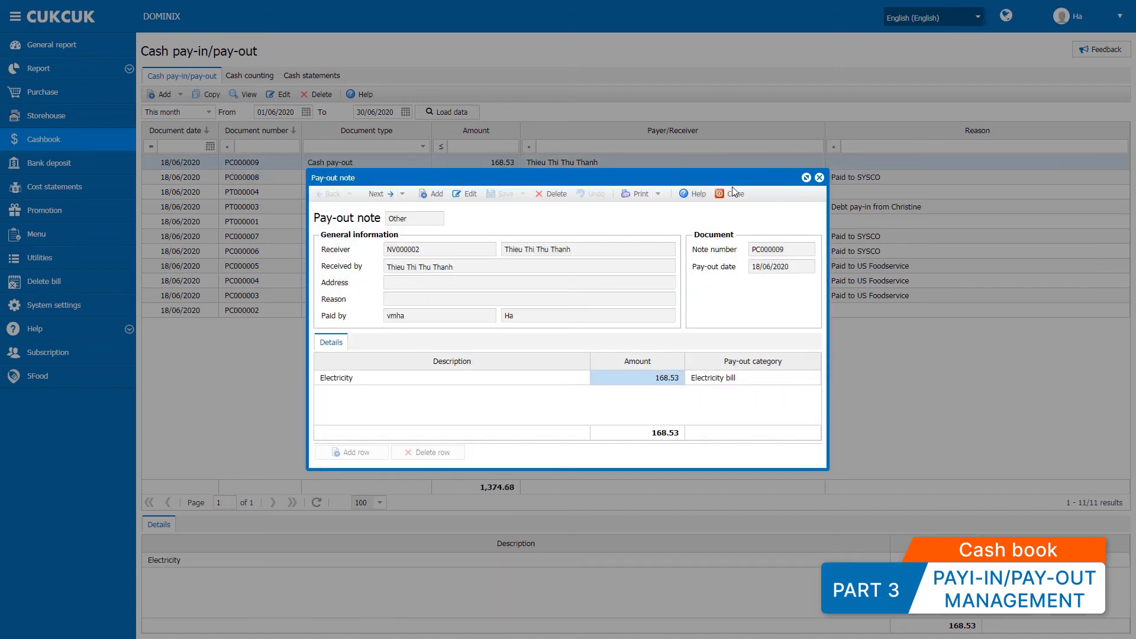
left_click(733, 193)
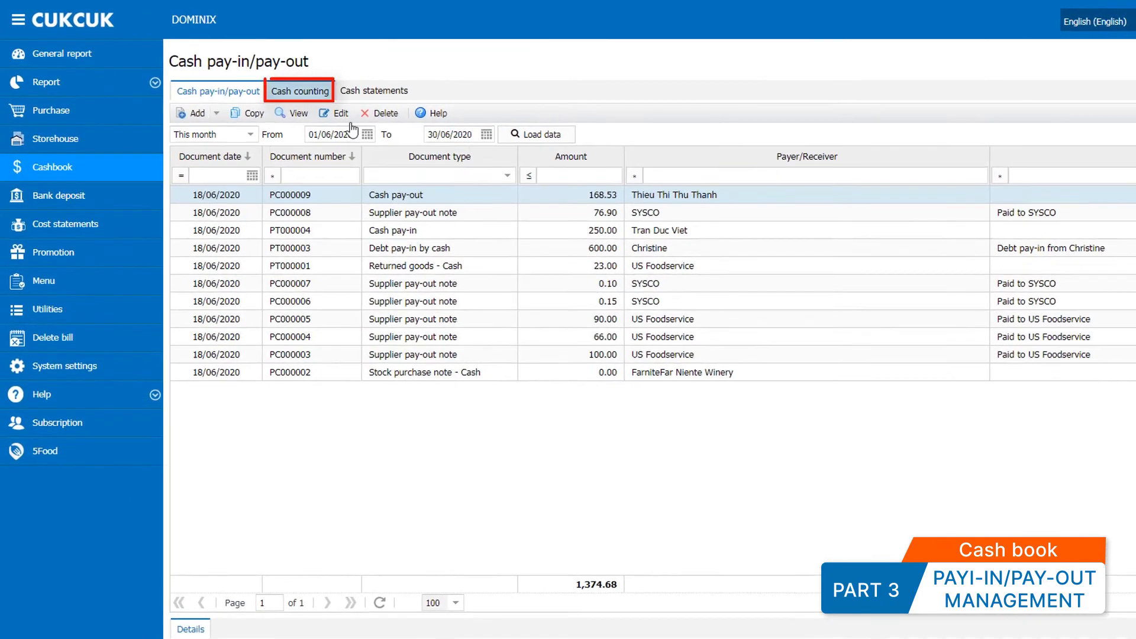
Create a cash counting note as of 18/06/2020 with the purpose "Daily 18/06/2020" and save it.
left_click(249, 75)
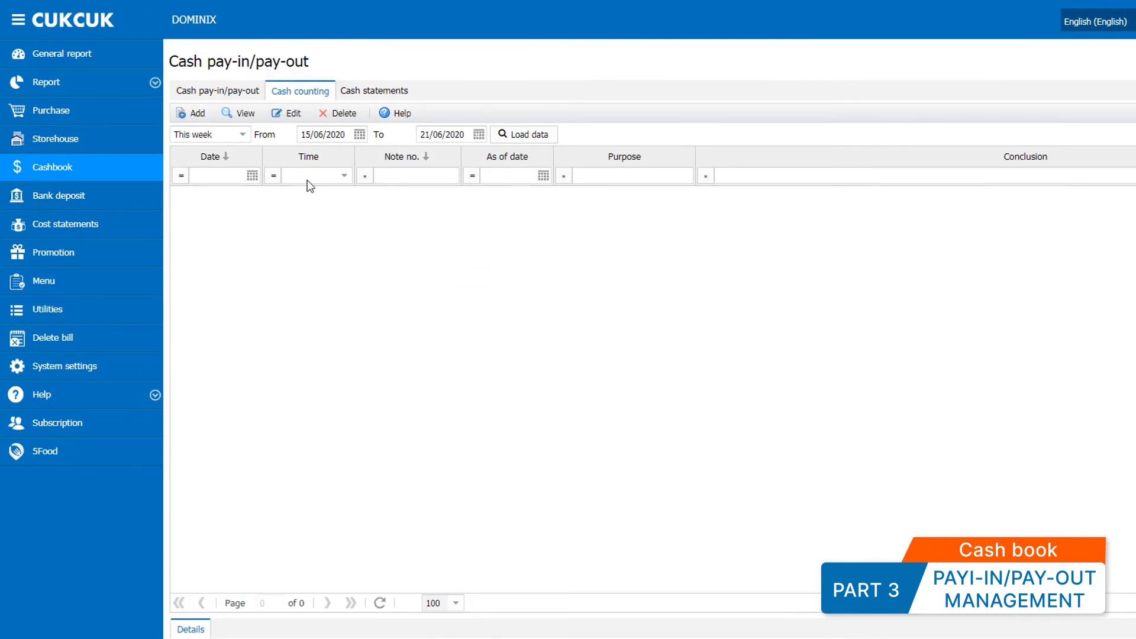
left_click(191, 112)
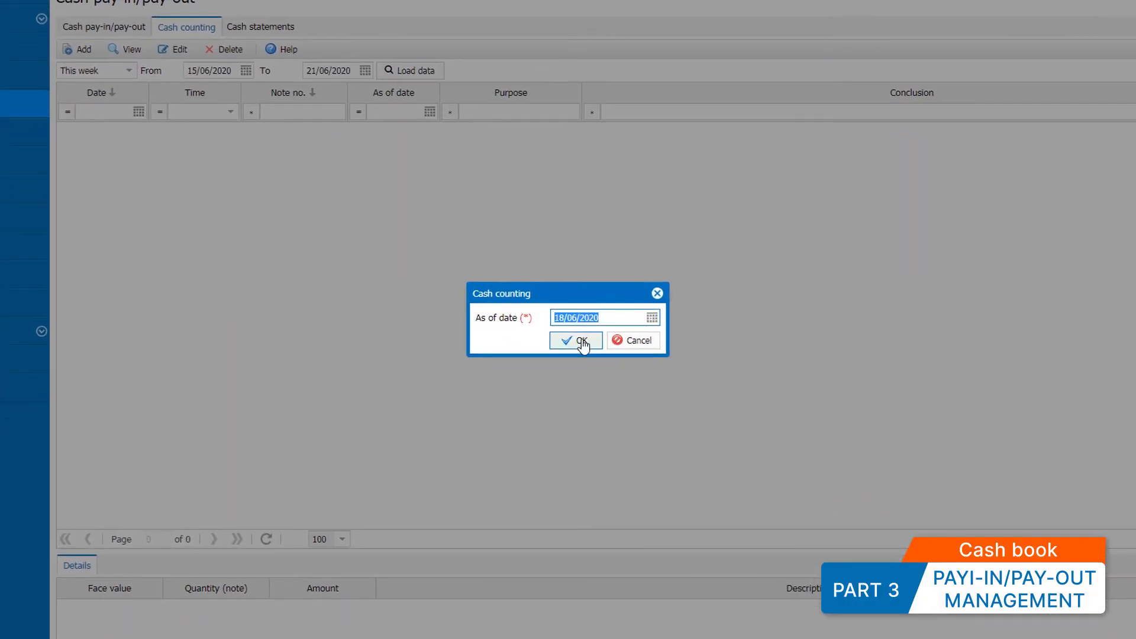
left_click(581, 342)
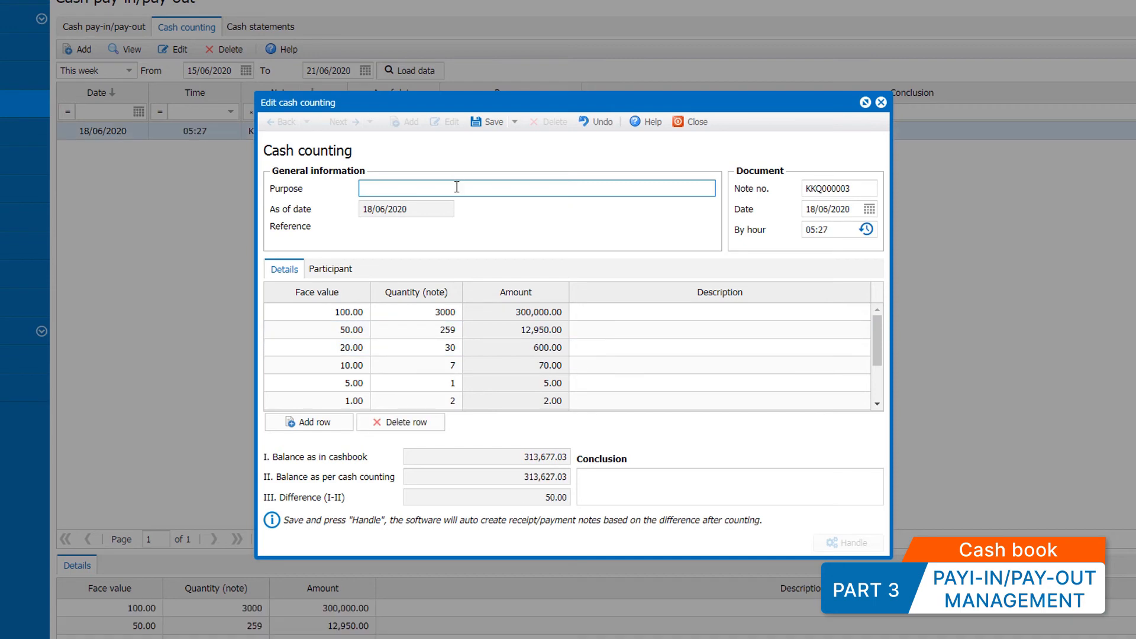
type("ai")
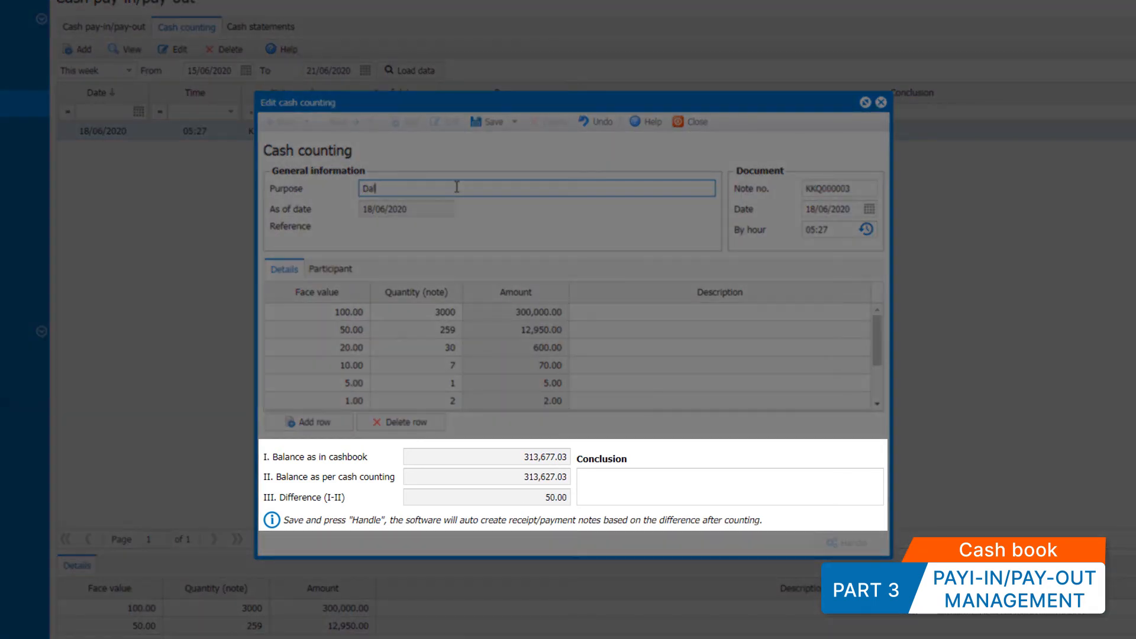
type("ly 18/06/2020")
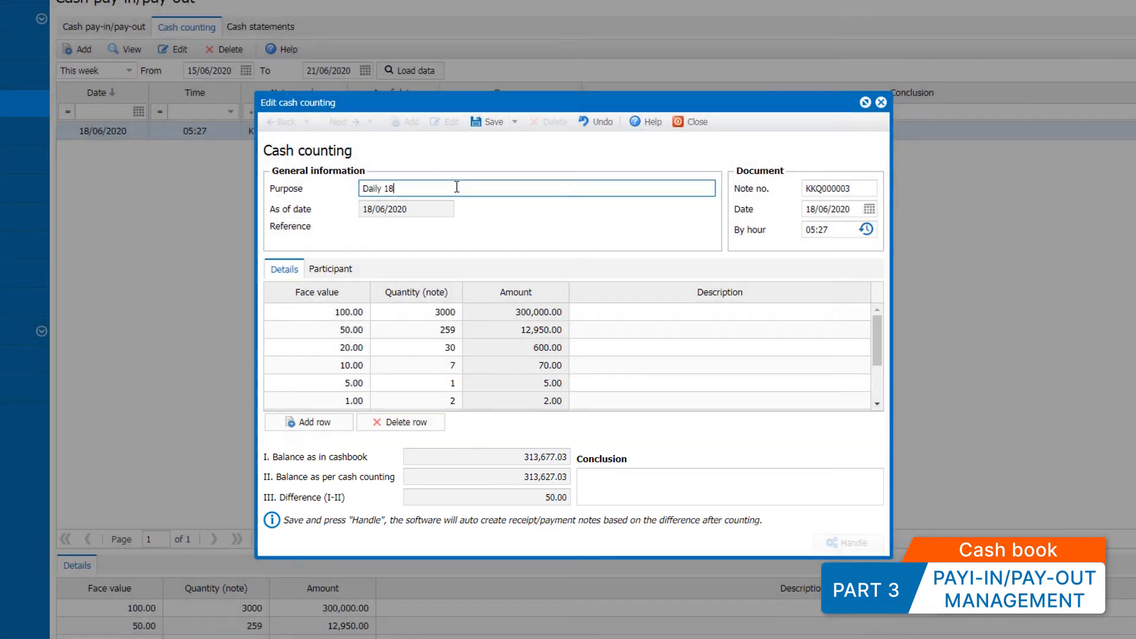
left_click(497, 125)
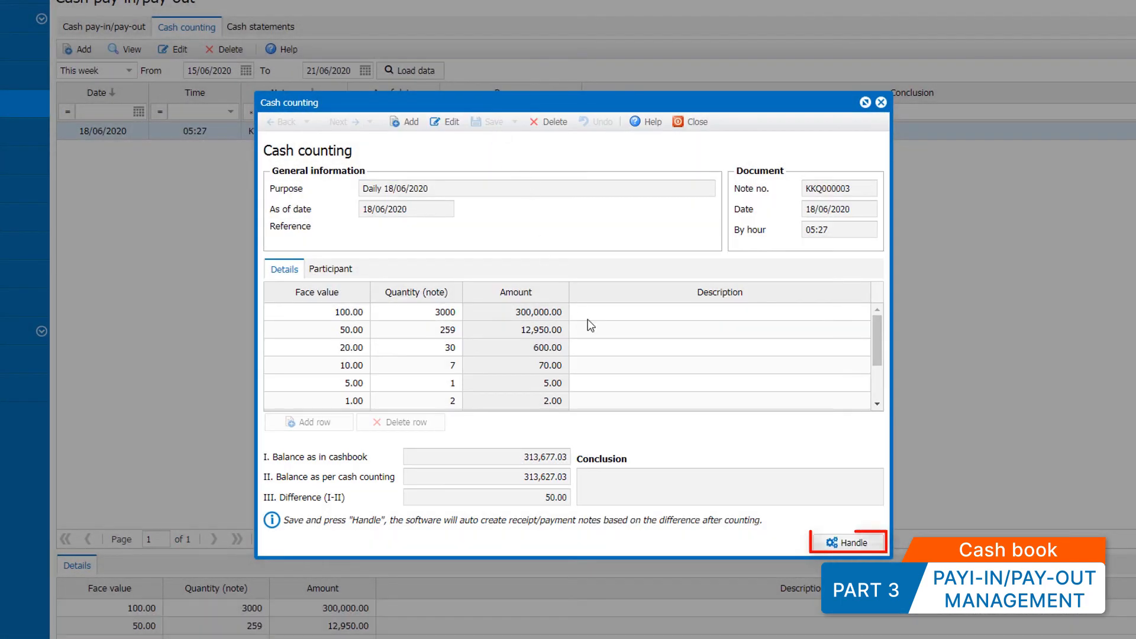
Handle the cash counting difference, review the referenced pay-out note, and close both notes.
left_click(844, 544)
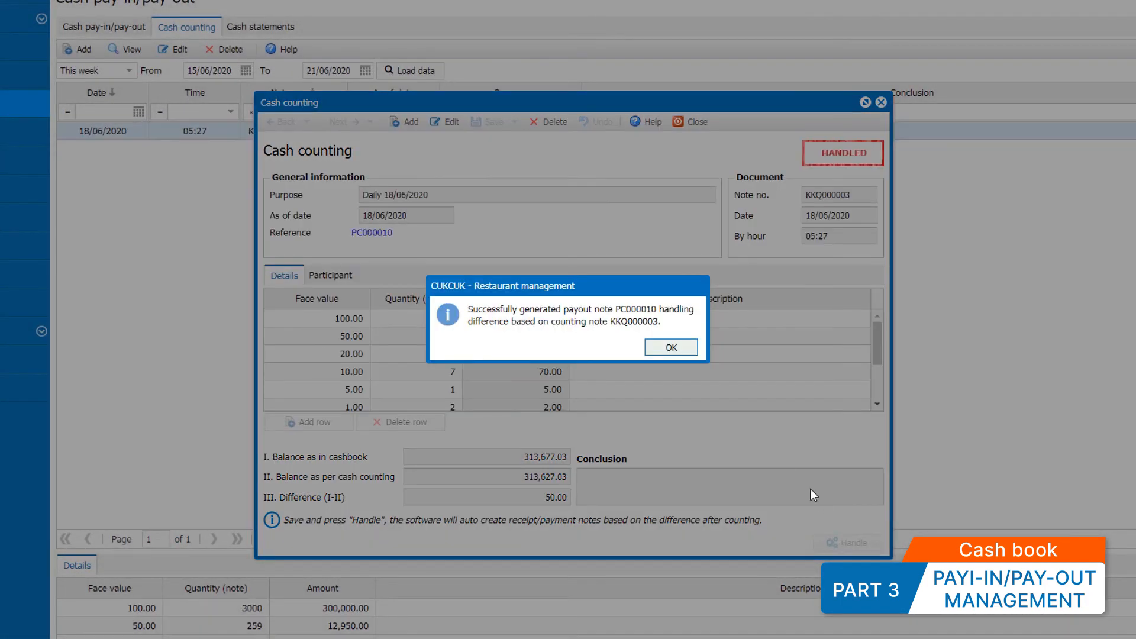
left_click(670, 350)
left_click(371, 233)
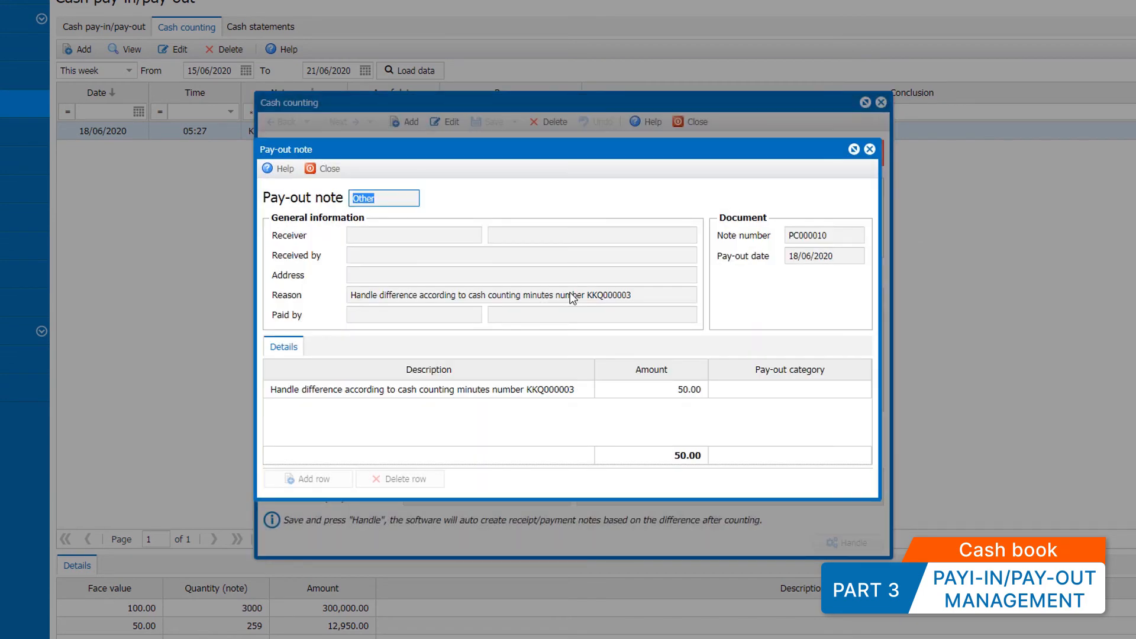
left_click(868, 151)
left_click(696, 122)
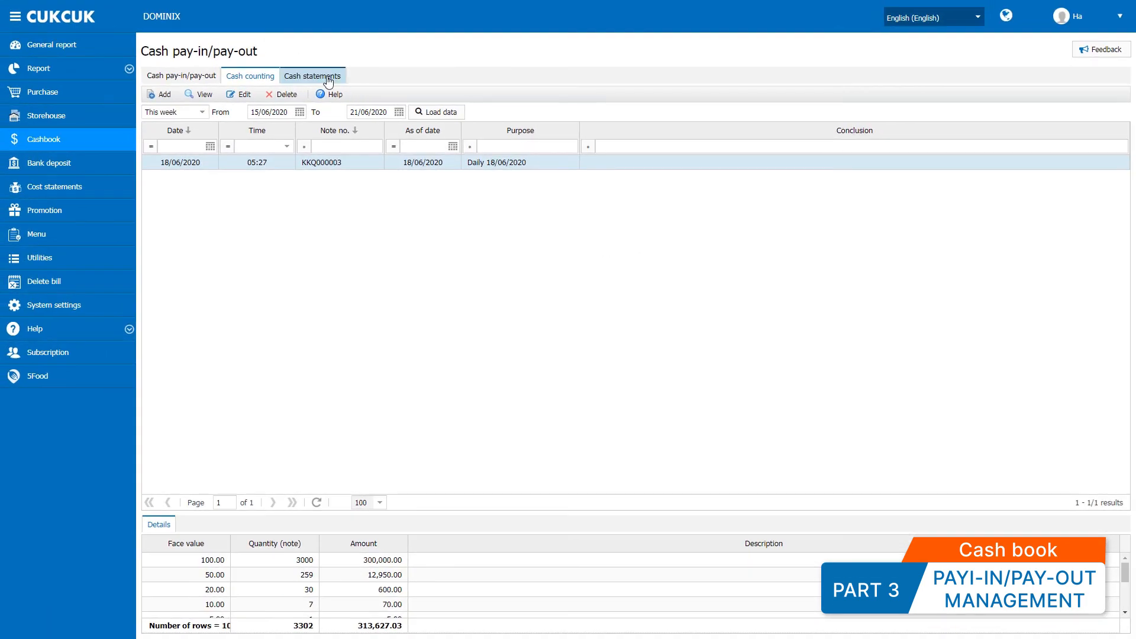
Show this month's cash statements to examine the pay-ins, pay-outs and balances.
left_click(328, 80)
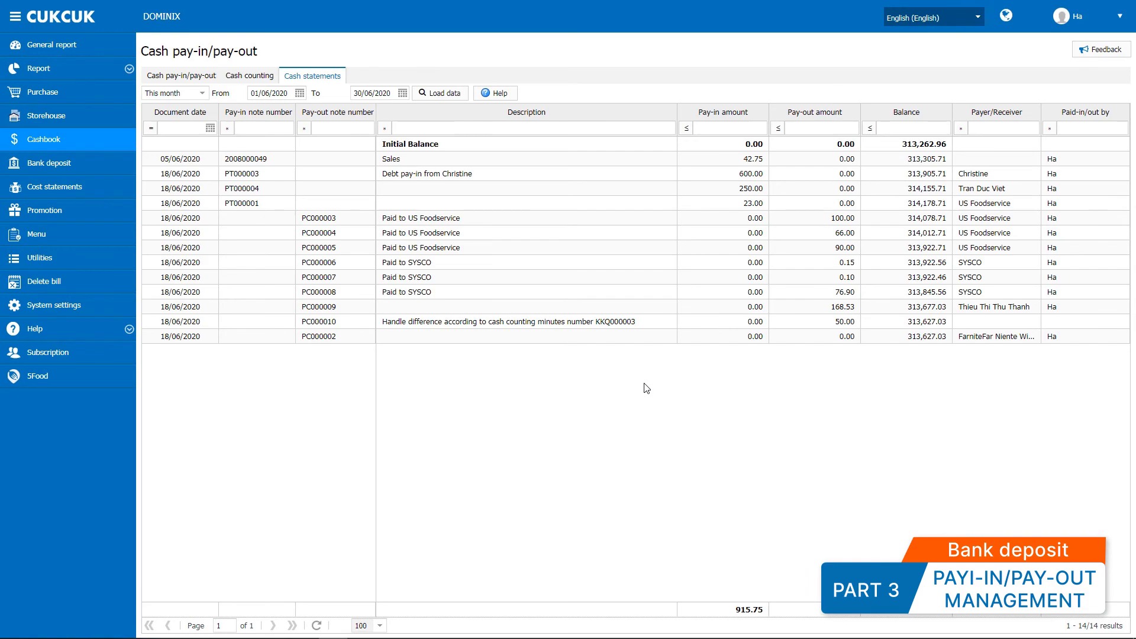
Start a new pay-in note under bank deposits and set its type to collect debt.
left_click(119, 171)
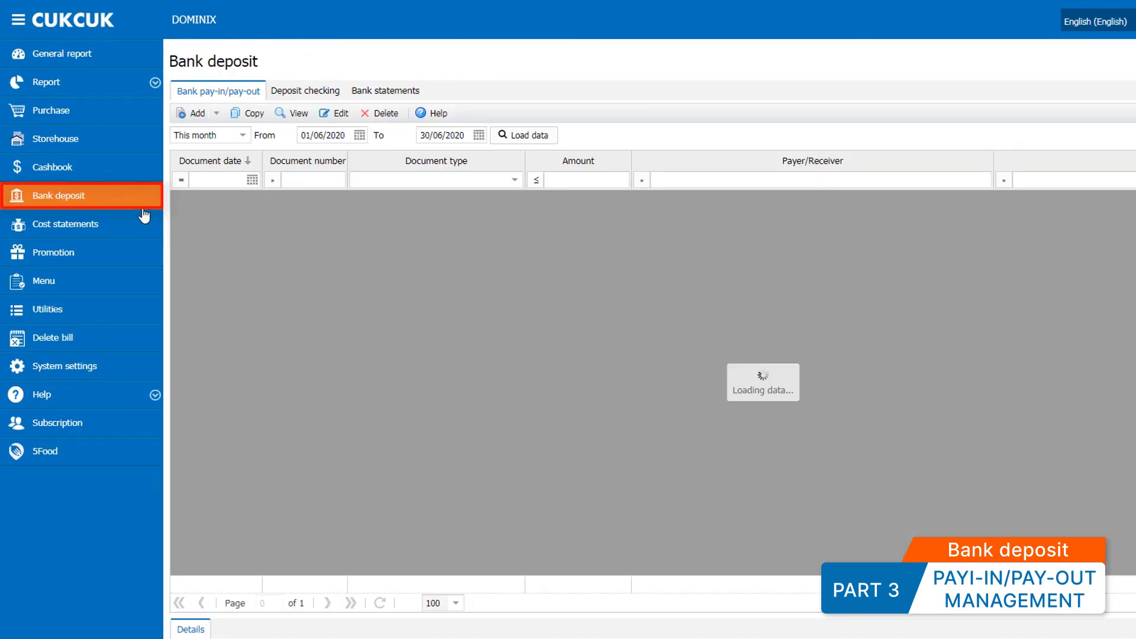
left_click(217, 113)
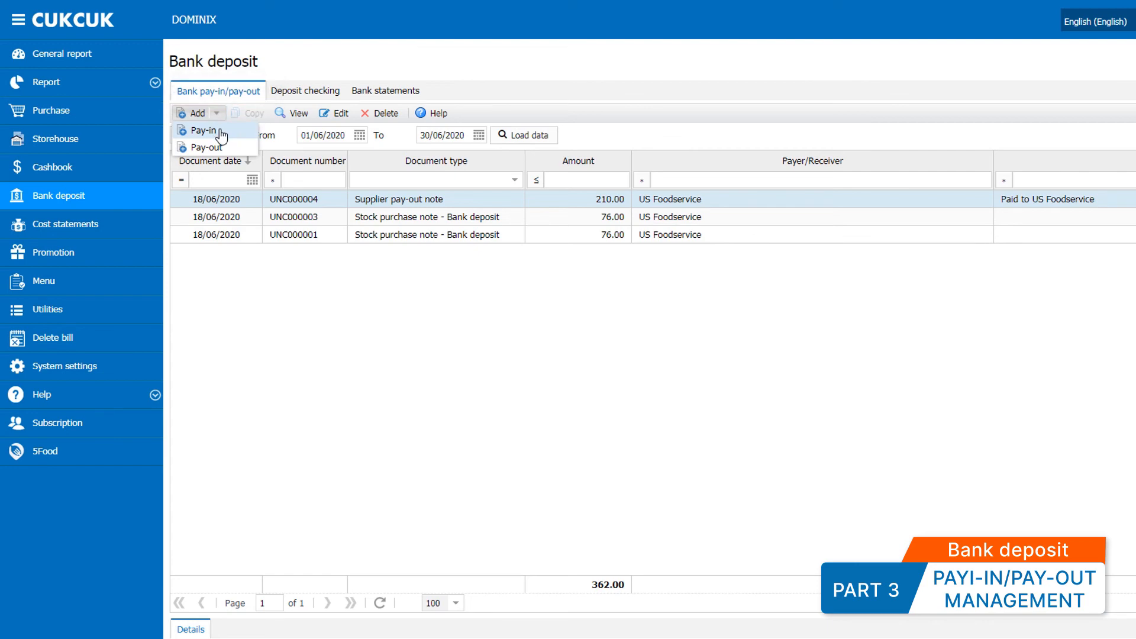
left_click(220, 131)
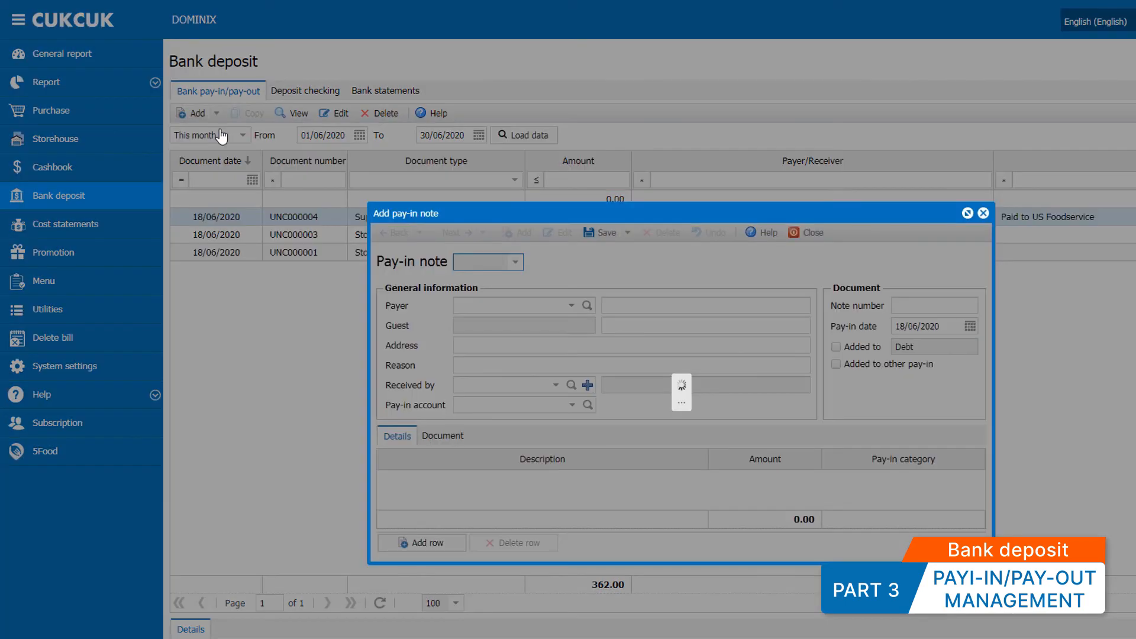
left_click(518, 265)
left_click(497, 268)
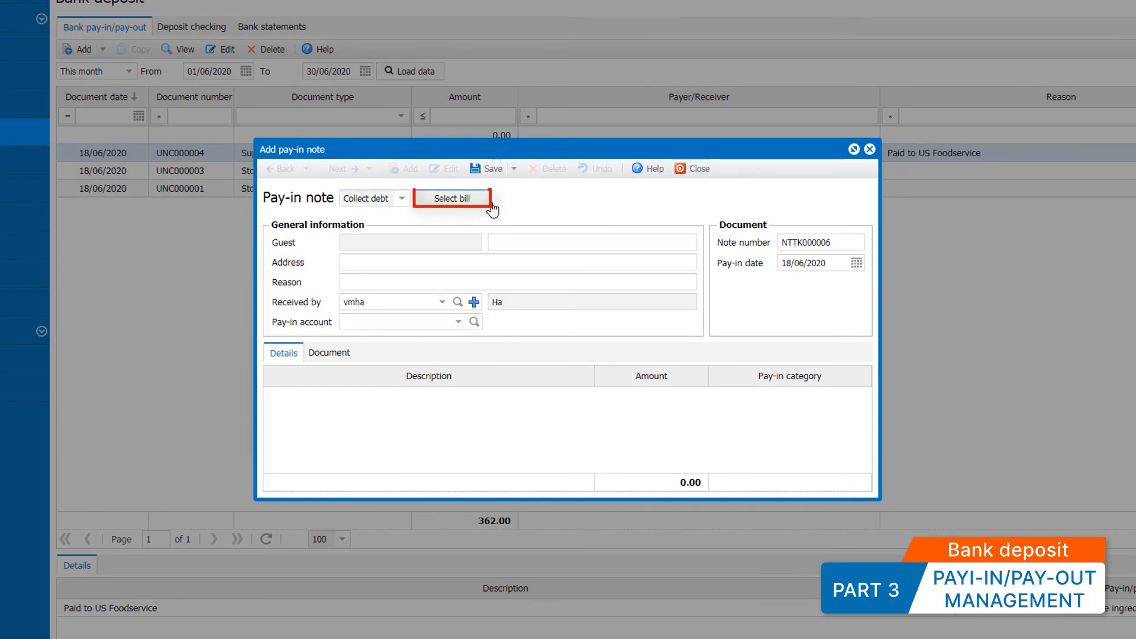
Load the outstanding bills of the guest from the cash debt pay-in and allocate a received amount of 215.20 across both bills.
left_click(491, 204)
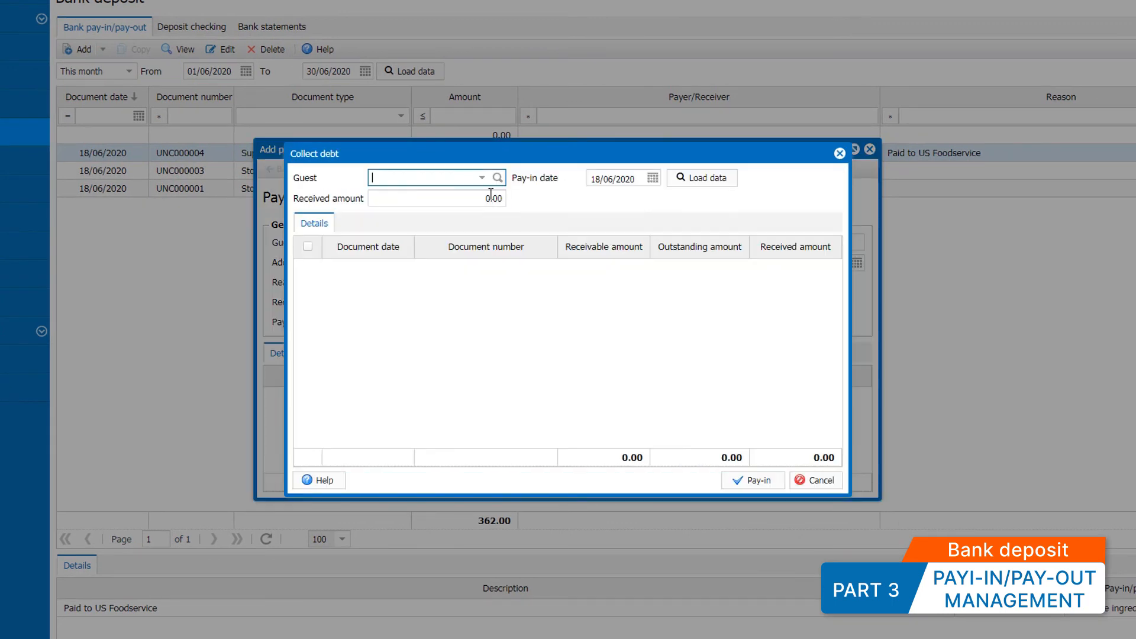
left_click(482, 178)
left_click(497, 221)
left_click(694, 188)
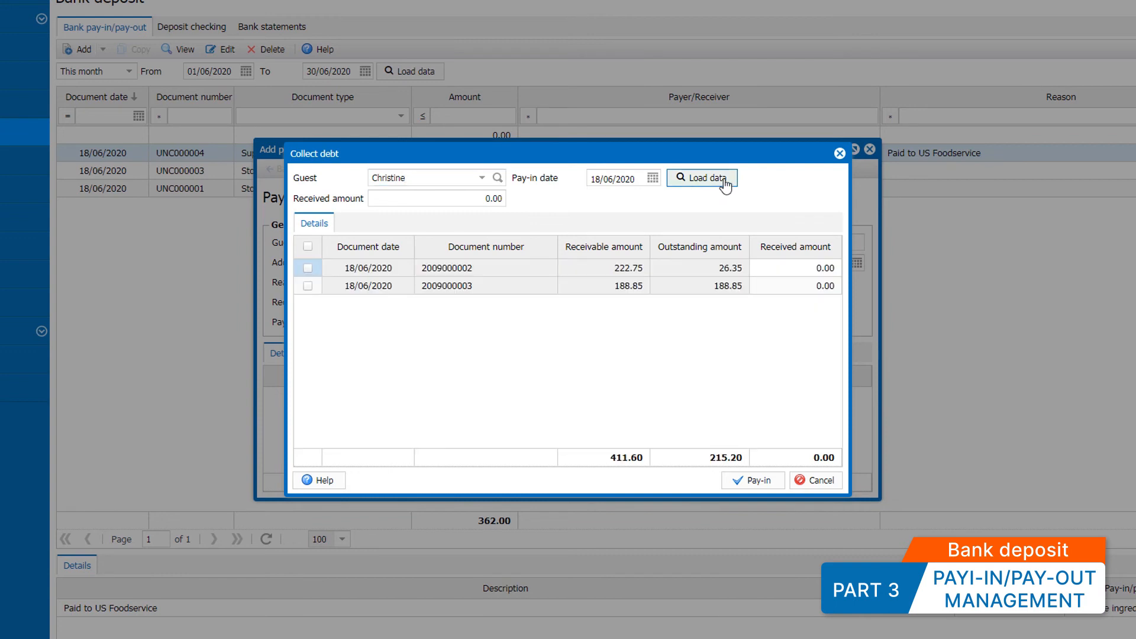
left_click(488, 198)
type("250")
left_click(629, 348)
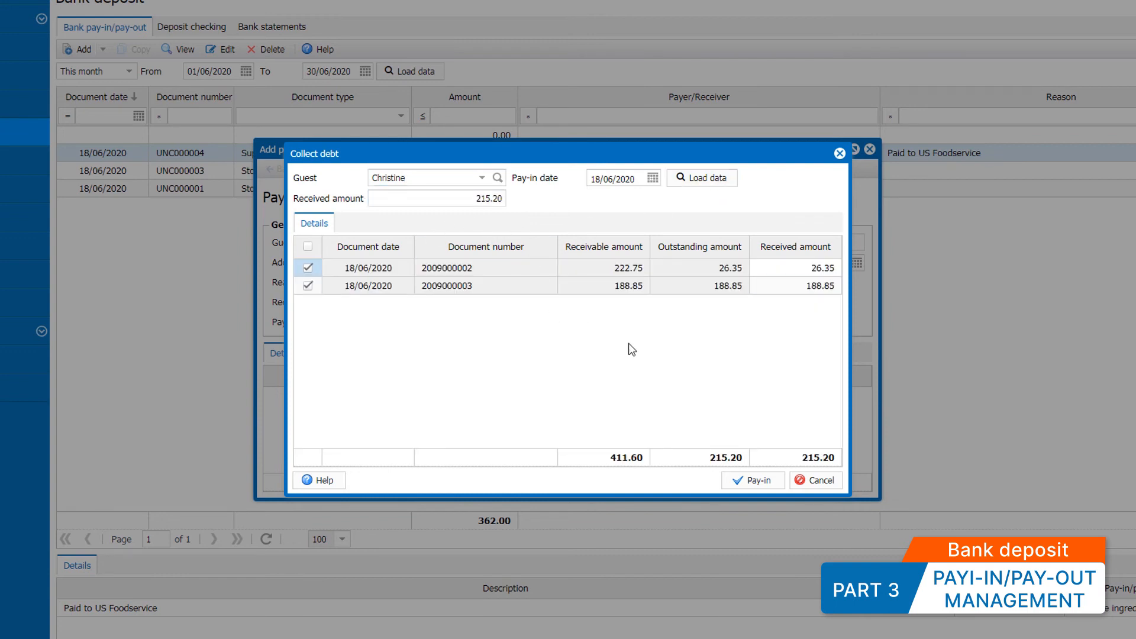
Confirm the debt pay-in and set the Bank of America account as the pay-in account.
left_click(753, 480)
left_click(455, 326)
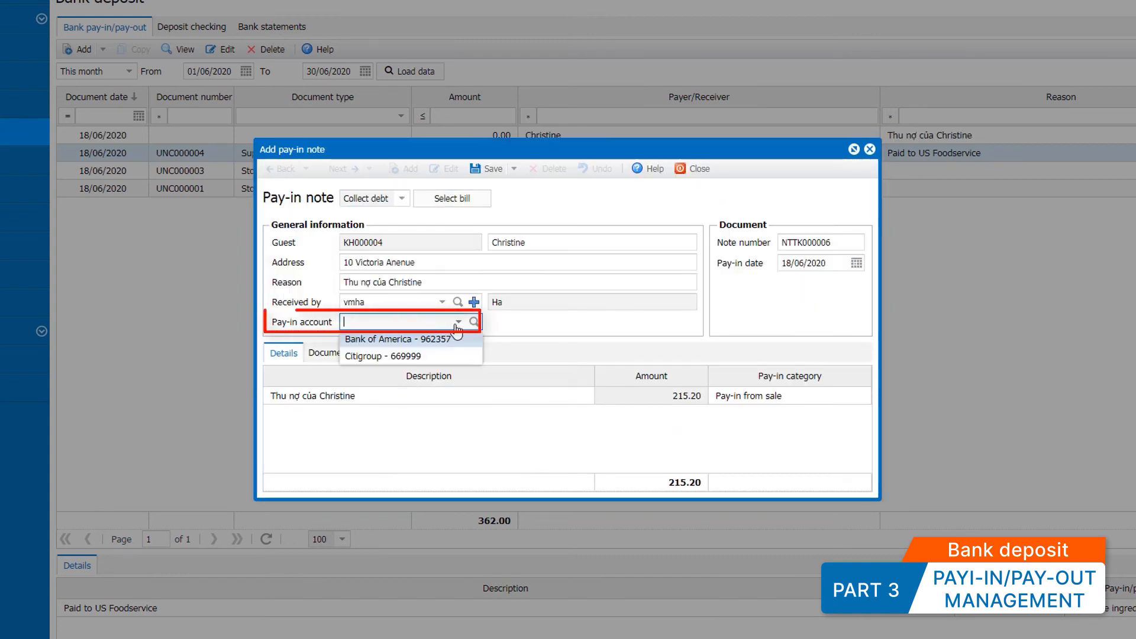
left_click(460, 333)
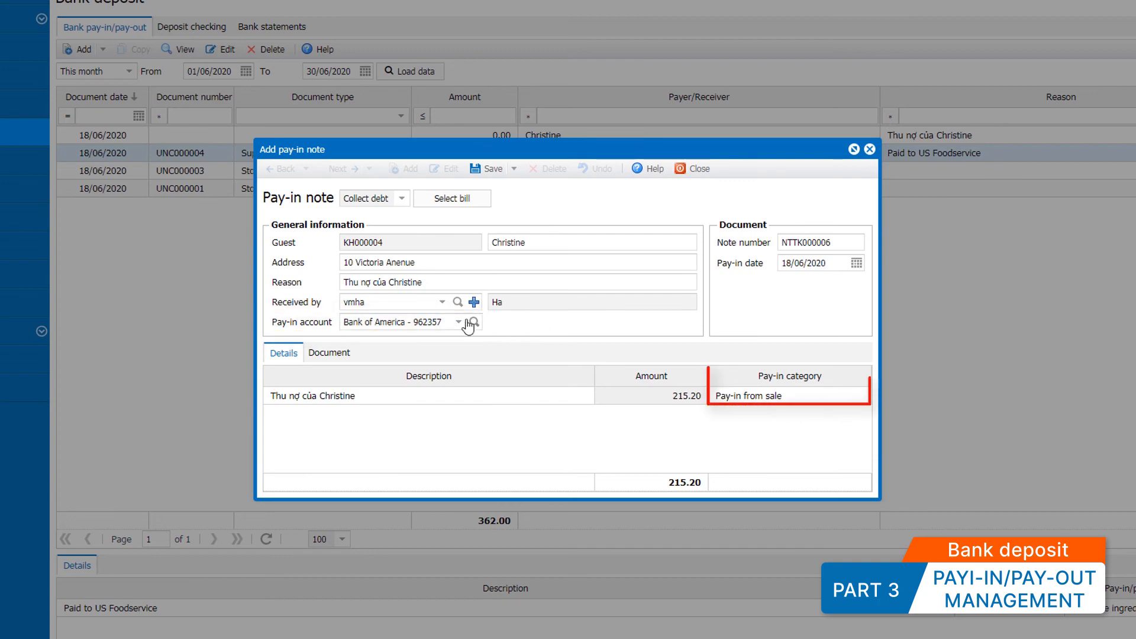
Choose another staff member as receiver of the bank debt pay-in, save the note and close it.
left_click(443, 301)
left_click(524, 367)
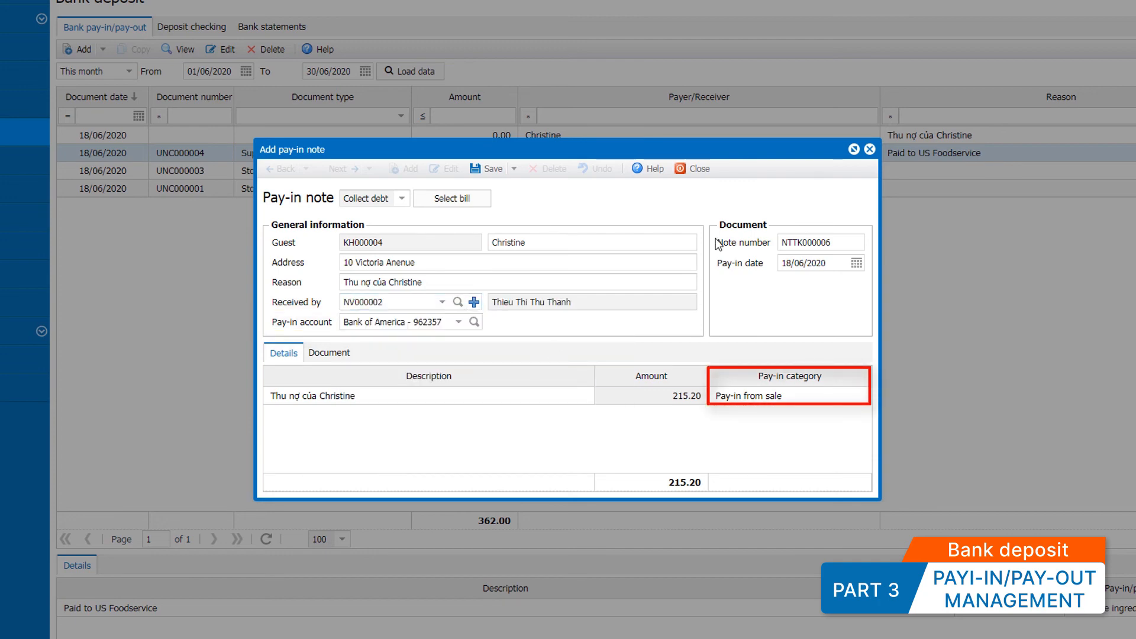
left_click(497, 170)
left_click(696, 170)
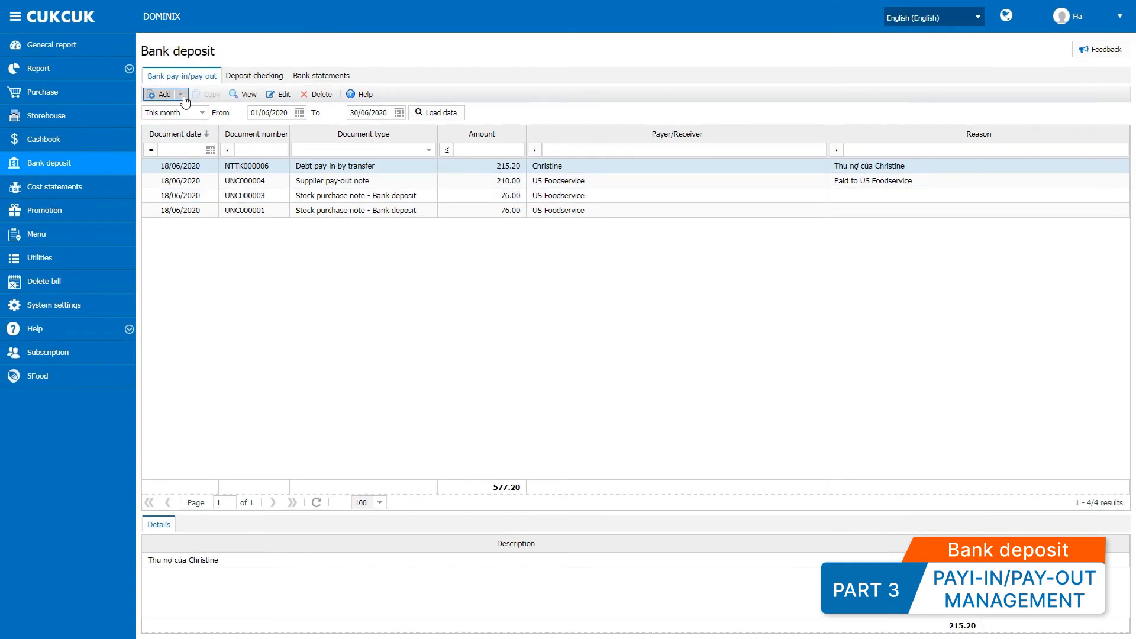
Record a bank pay-in note of type Other for "Asset liquidation", 251, into the Citigroup account, then save and close it.
left_click(181, 95)
left_click(177, 109)
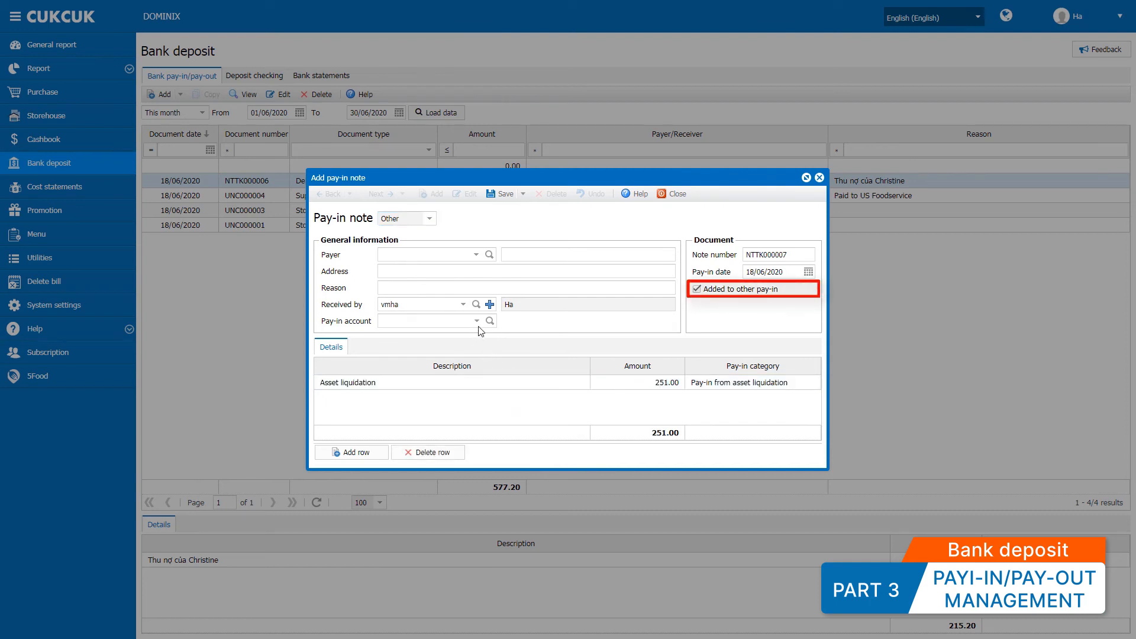
left_click(477, 321)
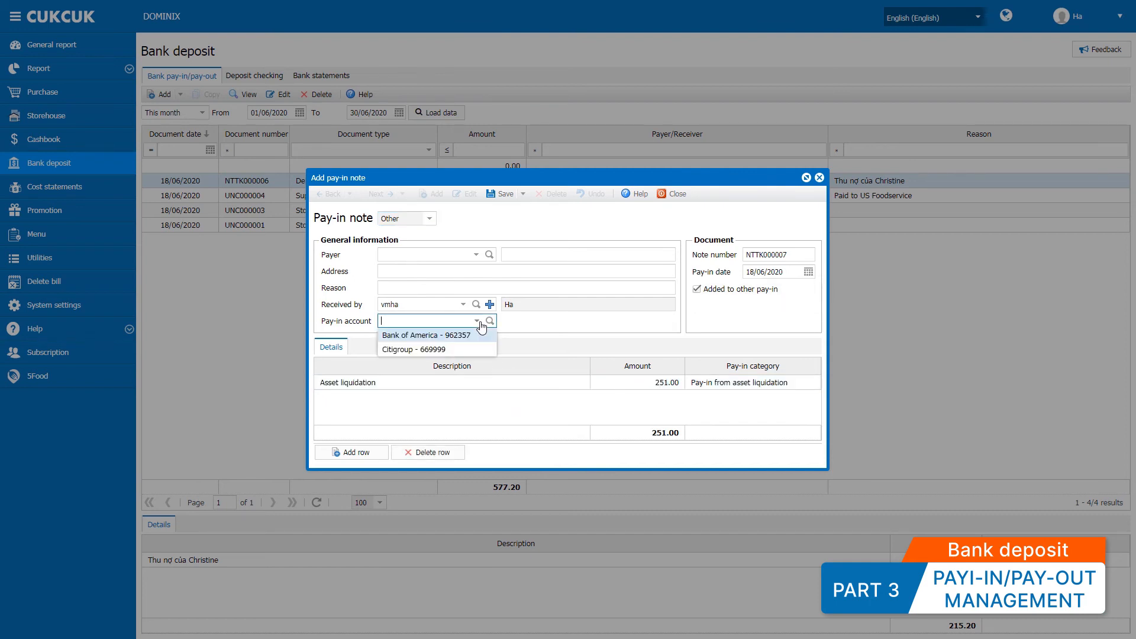
left_click(474, 346)
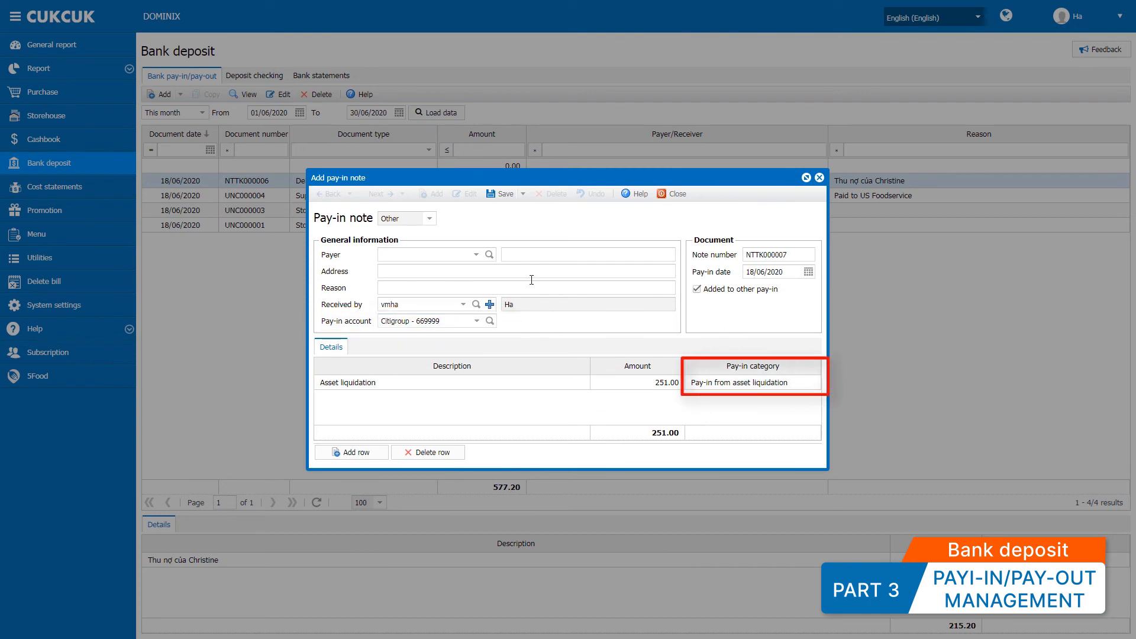
left_click(506, 194)
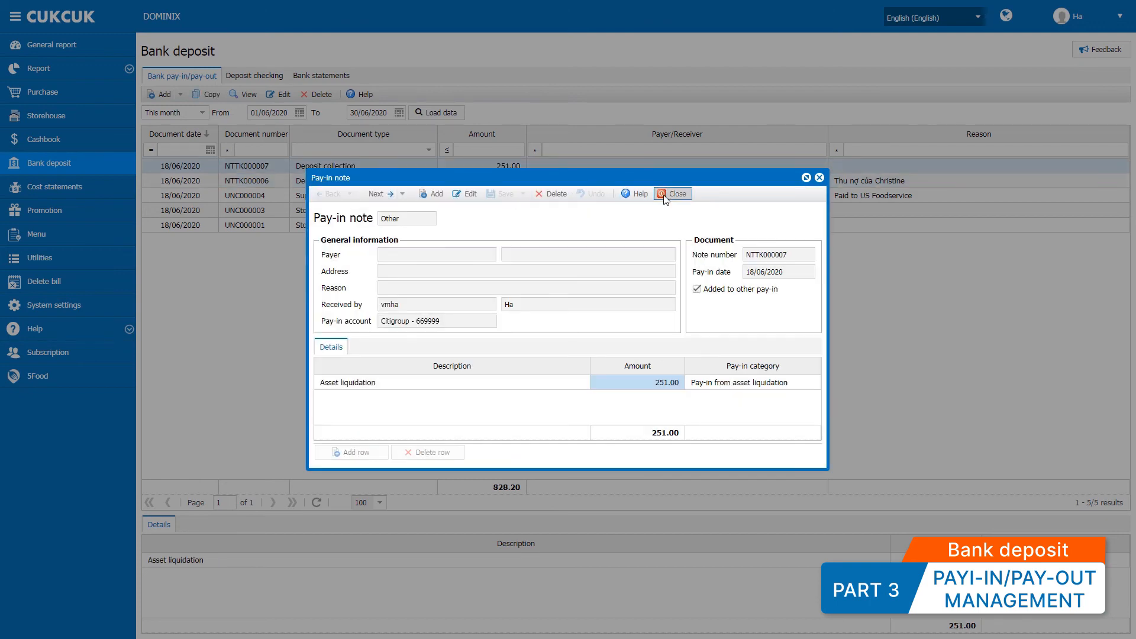
left_click(673, 194)
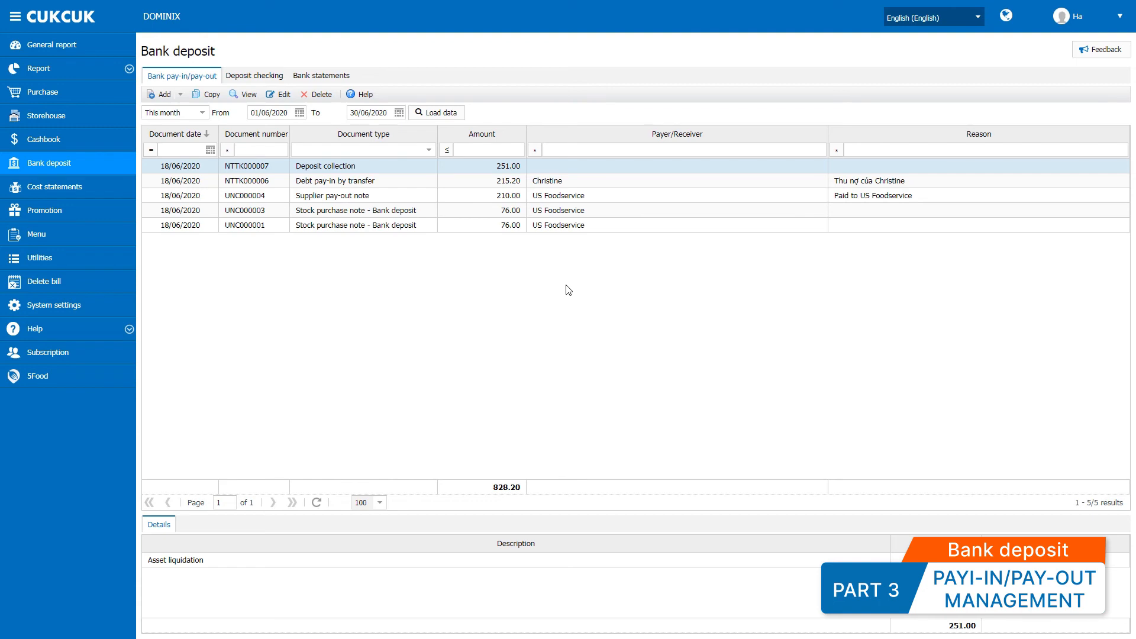
Start a new bank pay-out note and set its type to Debt pay-out.
left_click(181, 94)
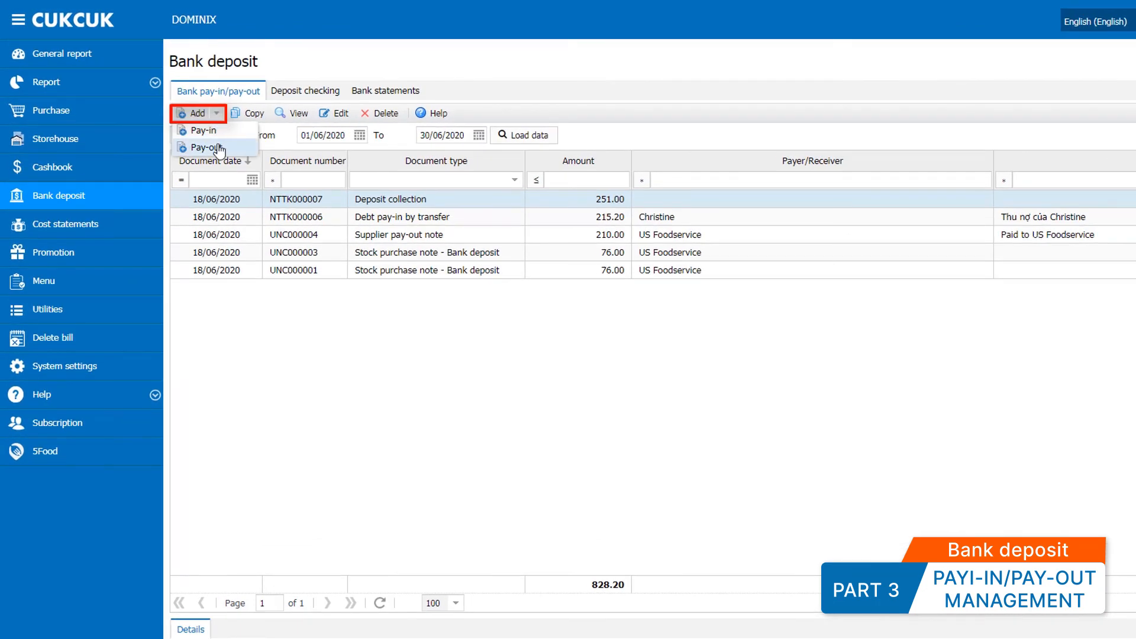
left_click(204, 148)
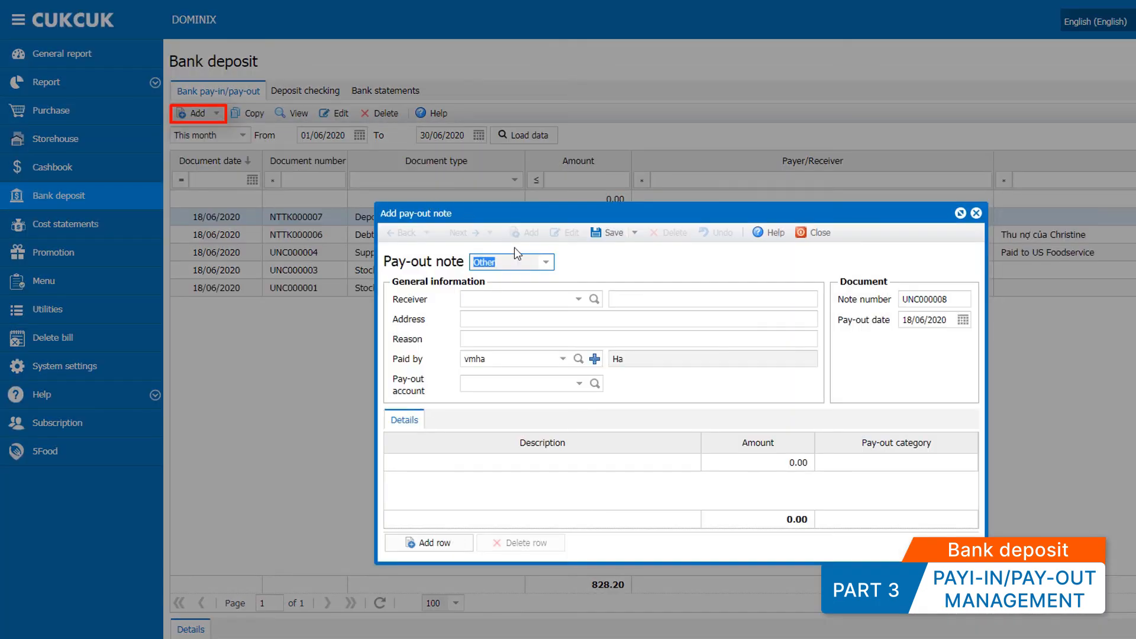
left_click(546, 262)
left_click(503, 274)
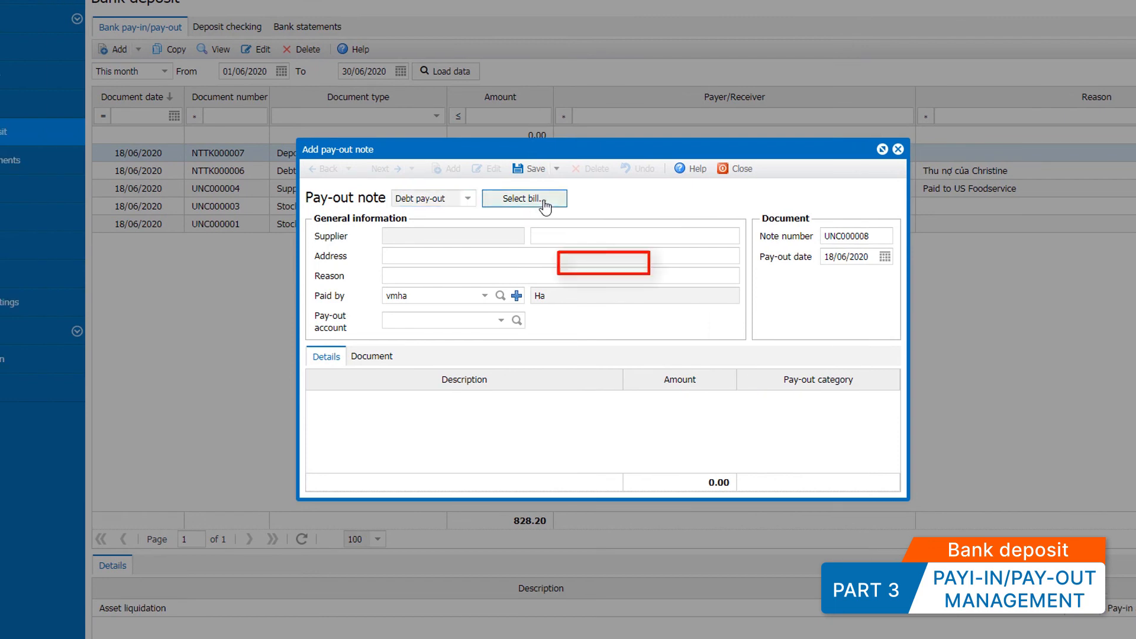
Load the outstanding bills of supplier US Foodservice and make a payment of 300 allocated across them.
left_click(545, 205)
left_click(520, 180)
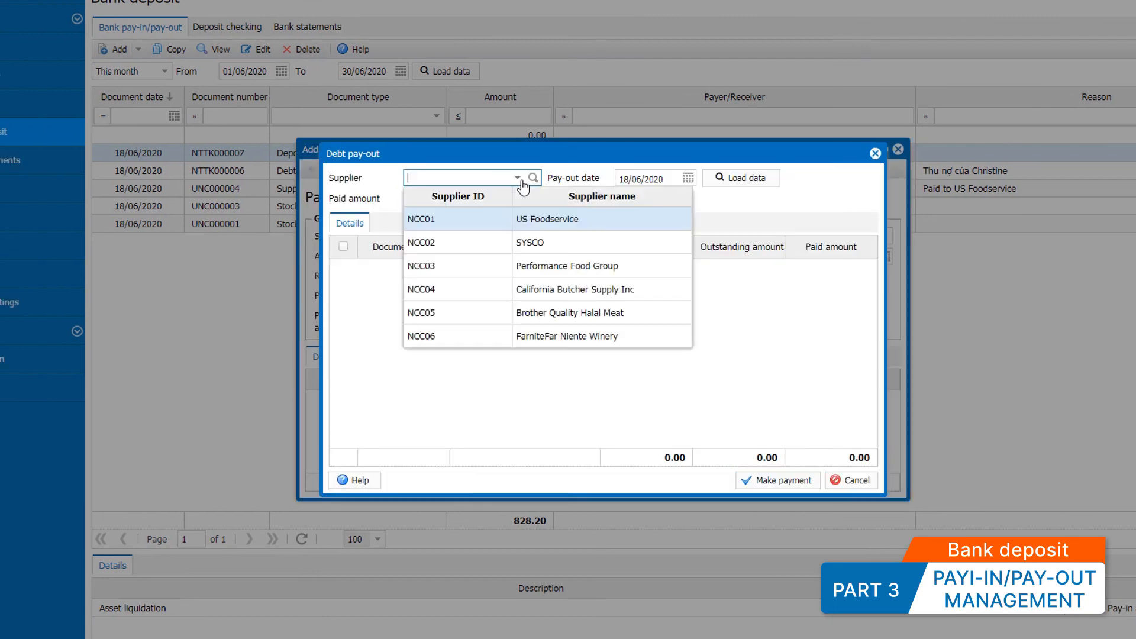
left_click(549, 220)
left_click(744, 179)
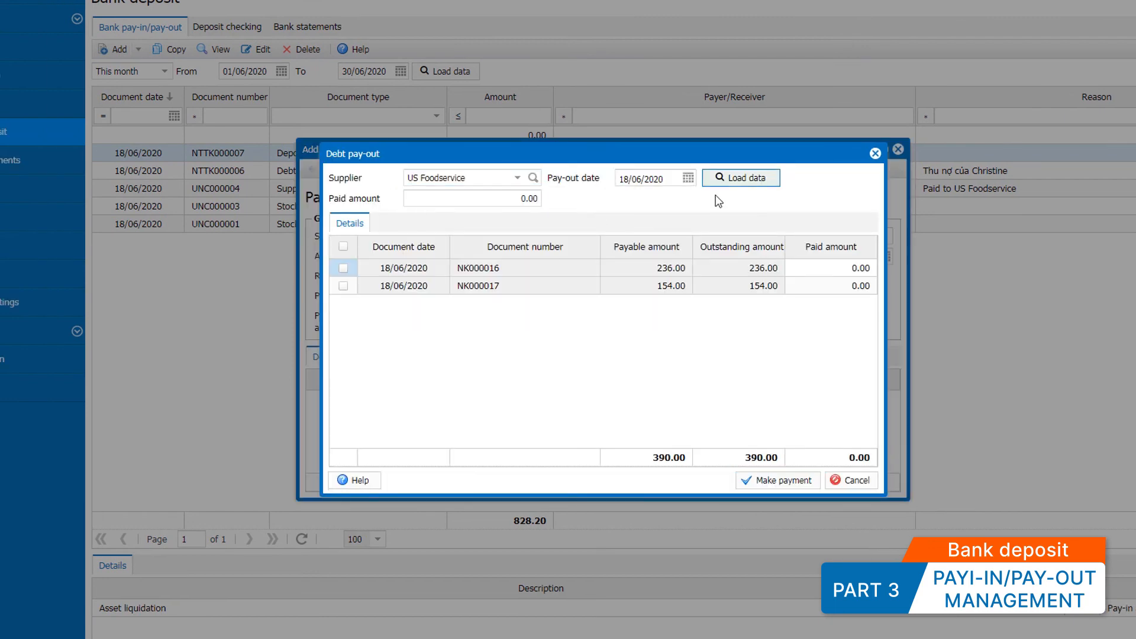
left_click(517, 198)
type("300")
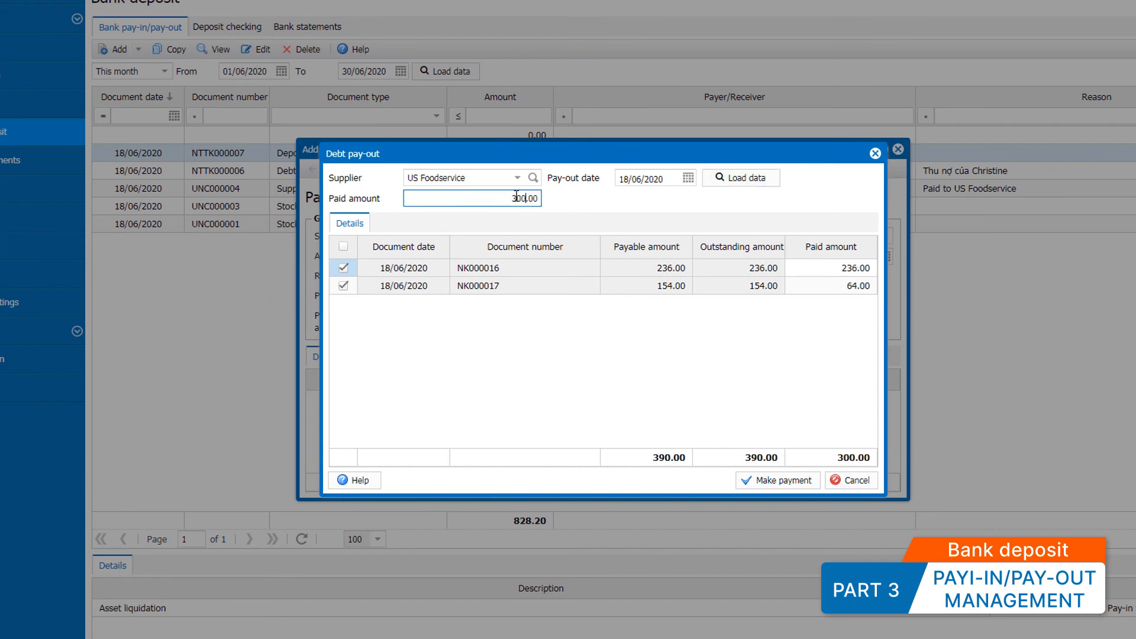
left_click(773, 480)
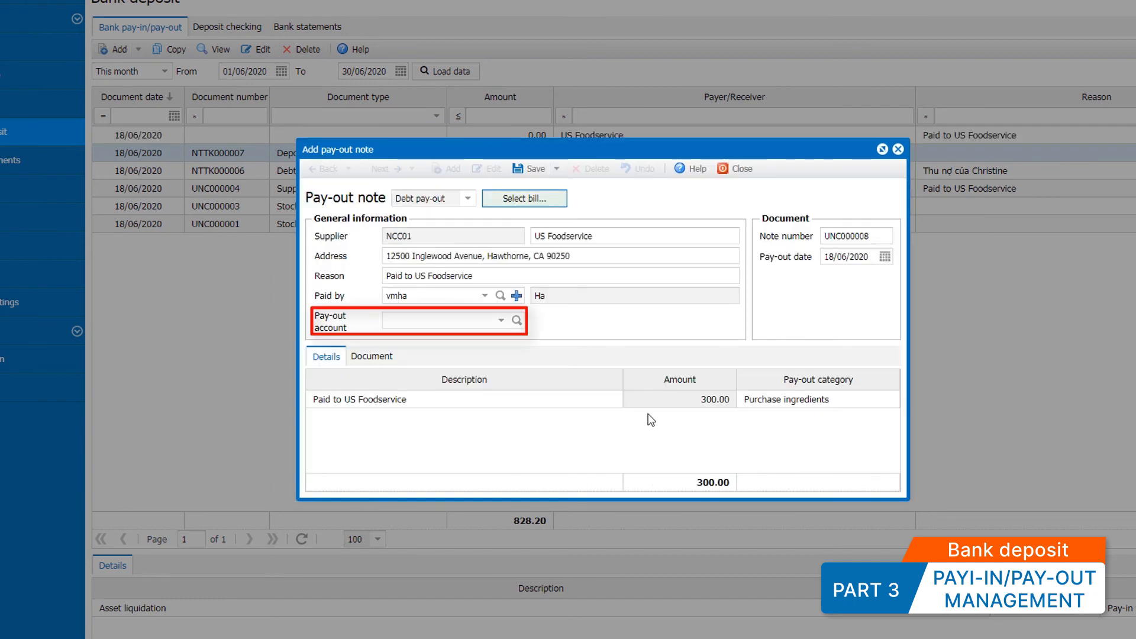
Set the Citigroup account as the pay-out account of the debt pay-out note, then save and close it.
left_click(501, 320)
left_click(505, 350)
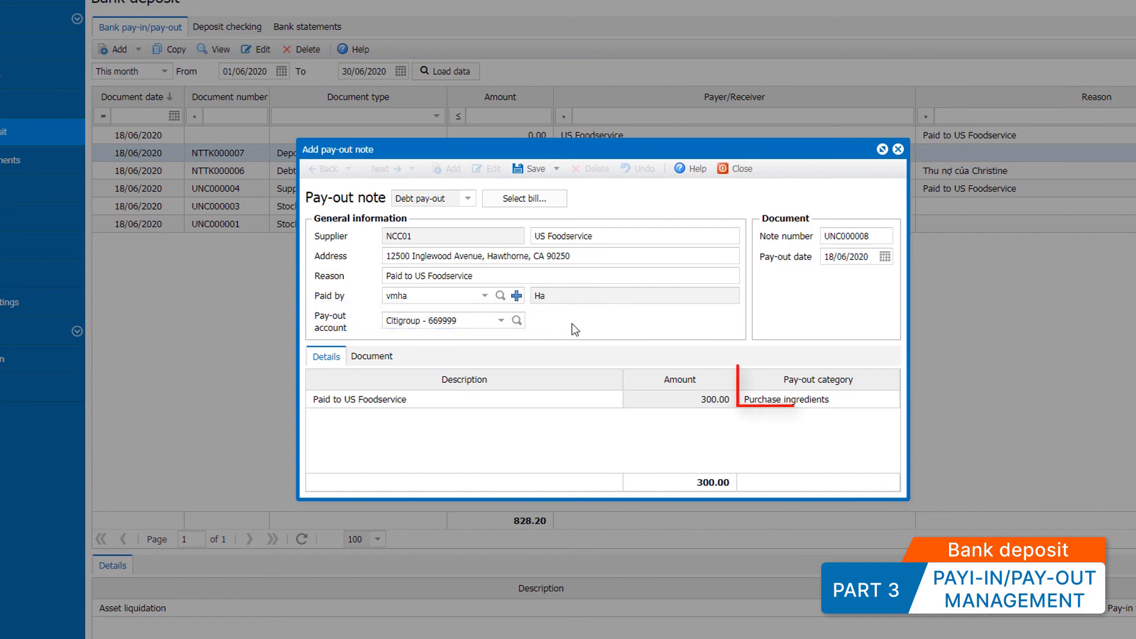
left_click(538, 170)
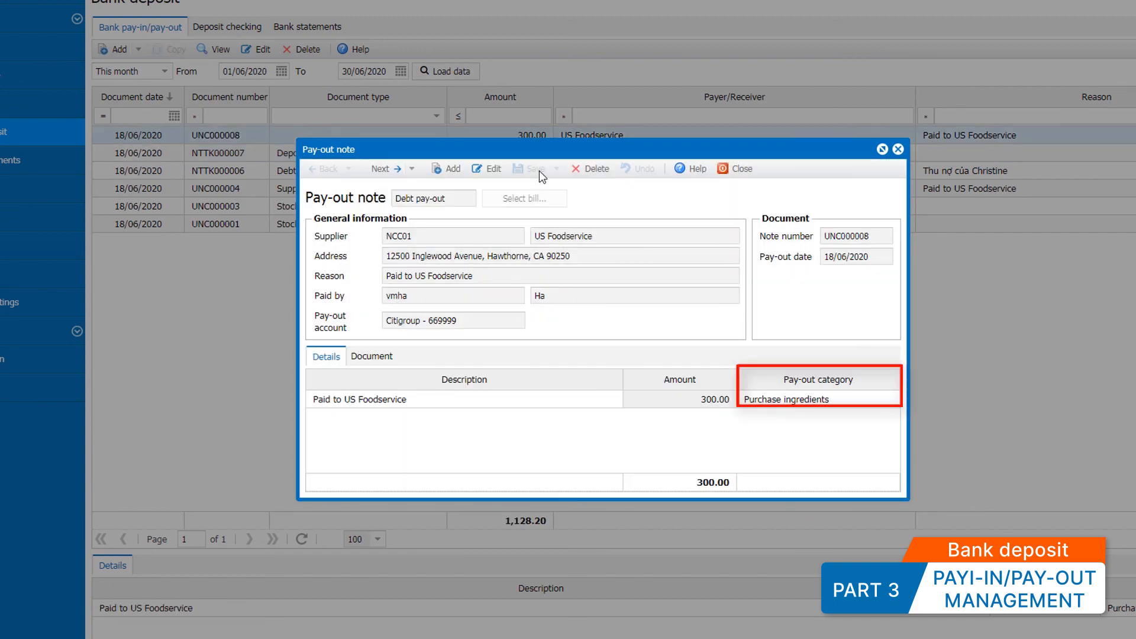
left_click(737, 168)
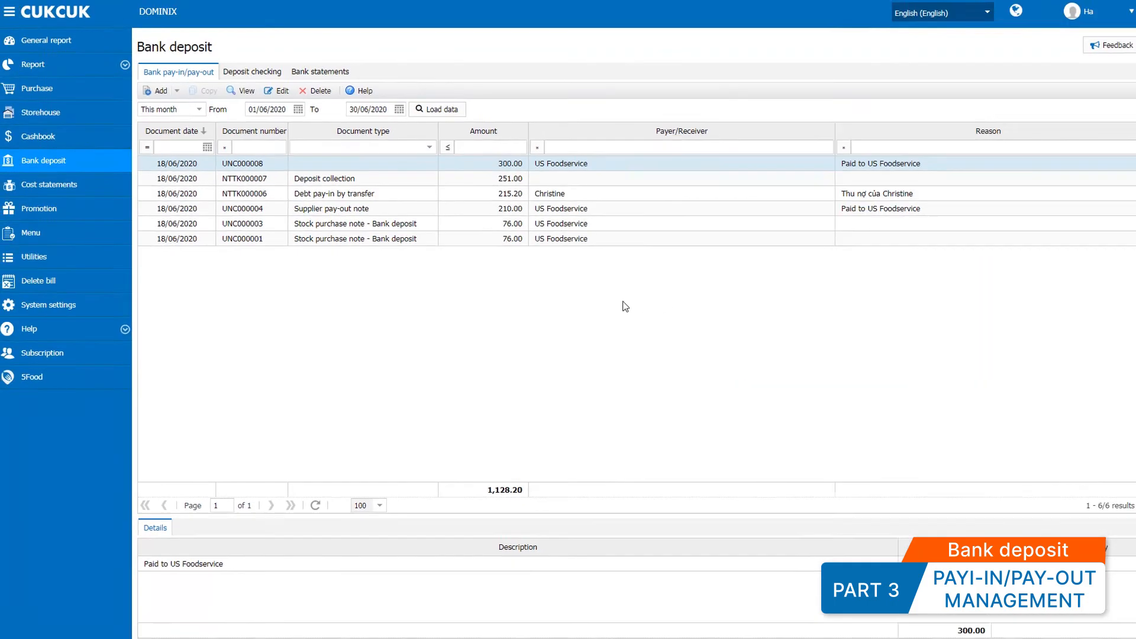
Record a bank pay-out note of type Other for "Electricity bill", 362, from the Citigroup account, then save and close it.
left_click(144, 55)
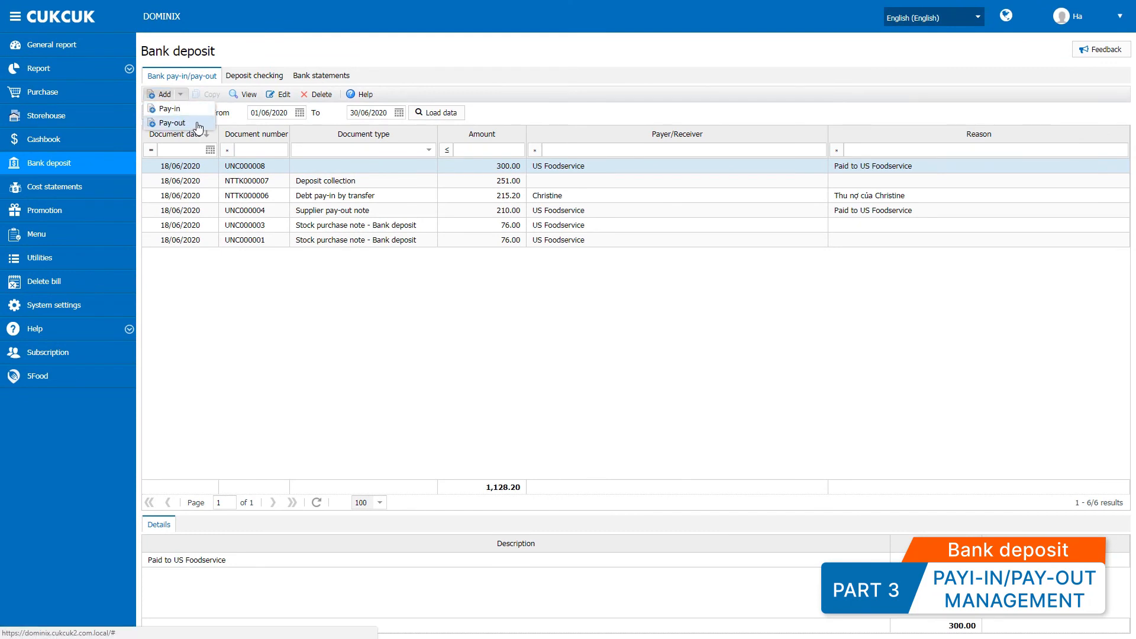
left_click(178, 123)
left_click(455, 220)
left_click(455, 222)
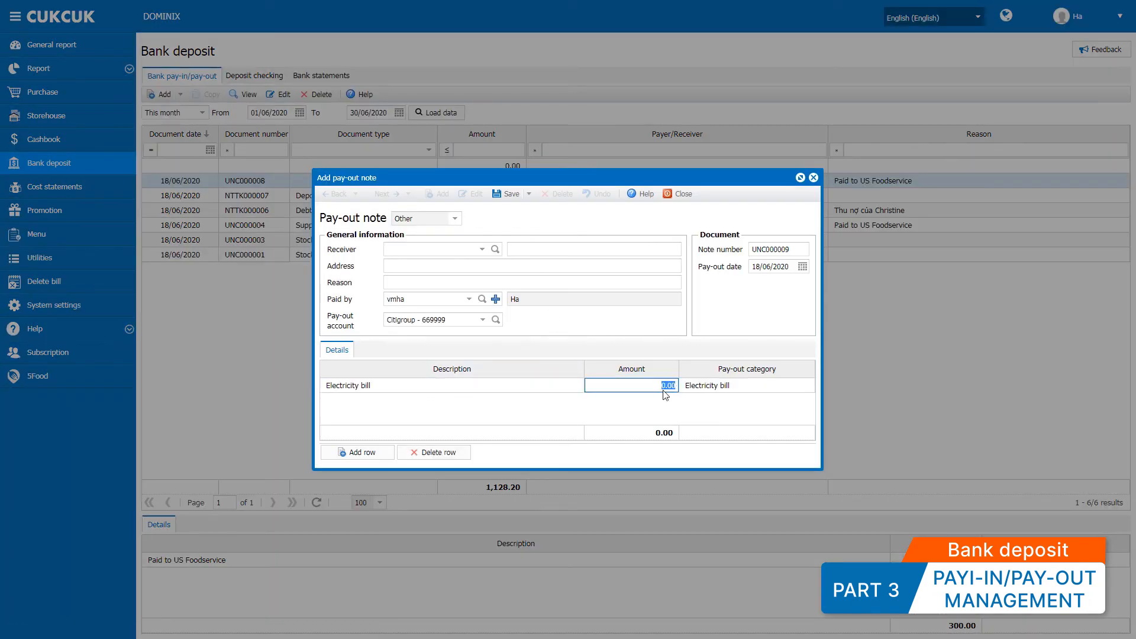
type("362")
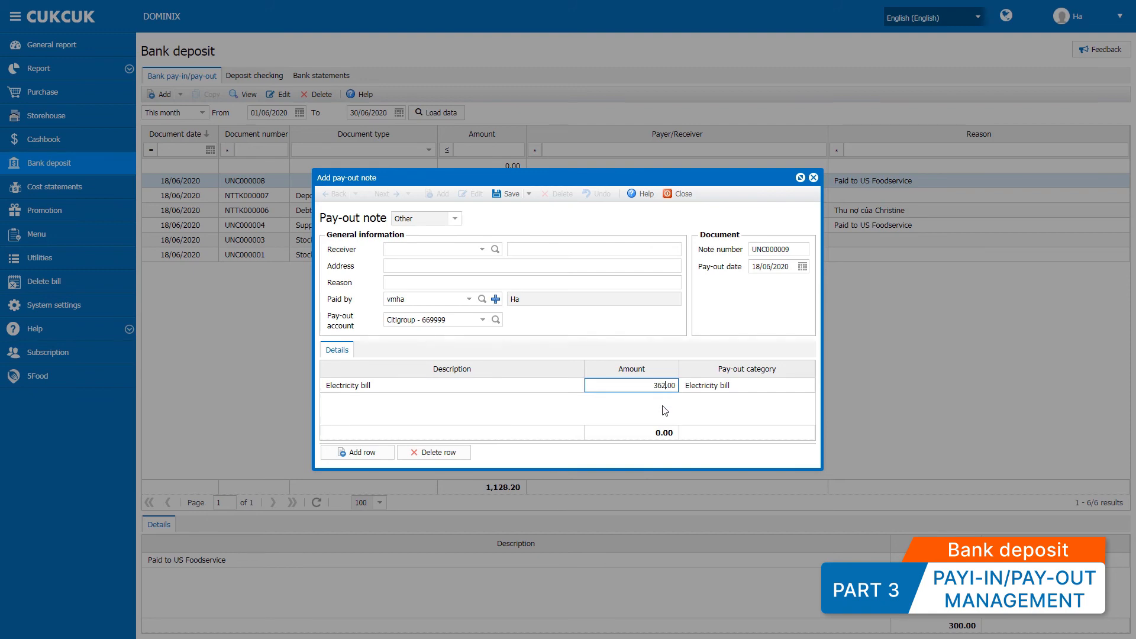
left_click(666, 411)
left_click(508, 194)
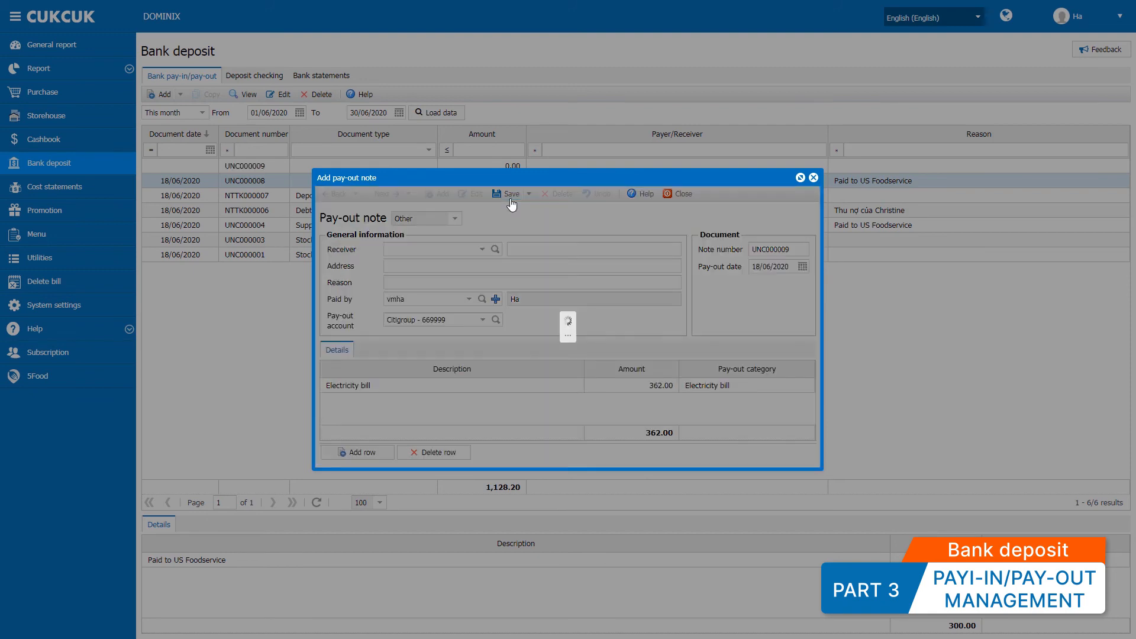
left_click(668, 195)
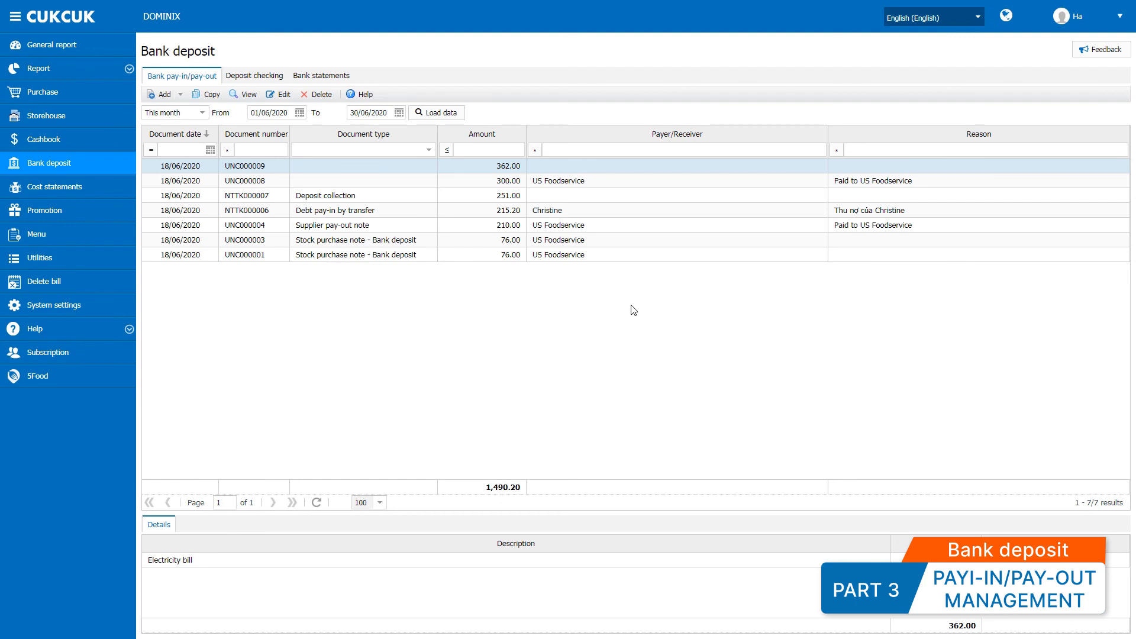
Load this week's unchecked deposits, mark both as checked and confirm, then open the bank statements.
left_click(255, 75)
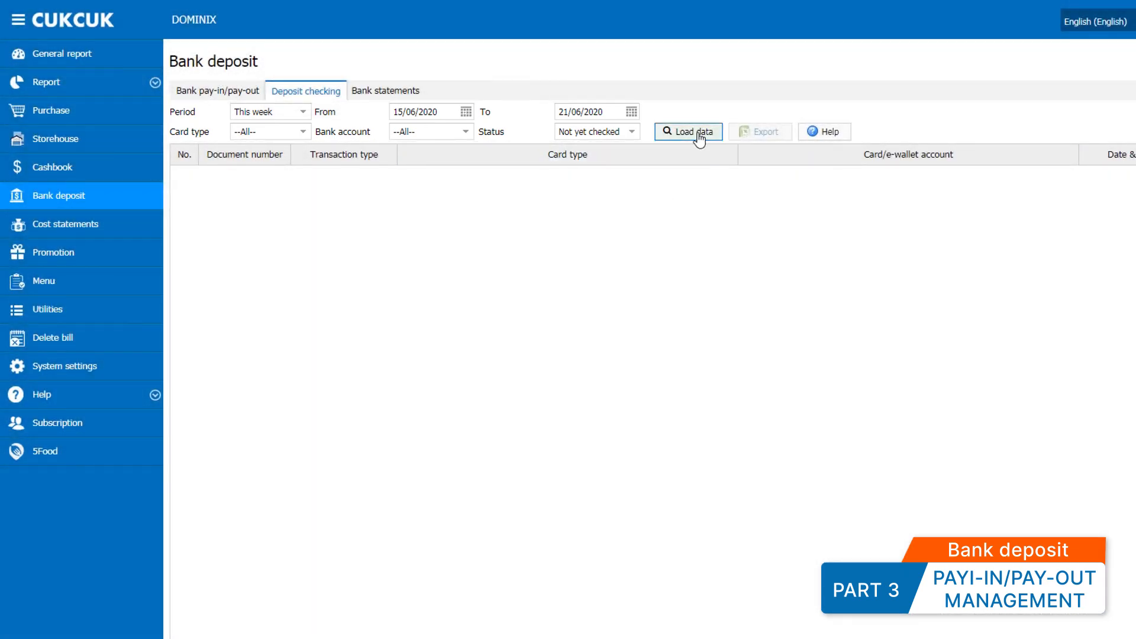
left_click(699, 134)
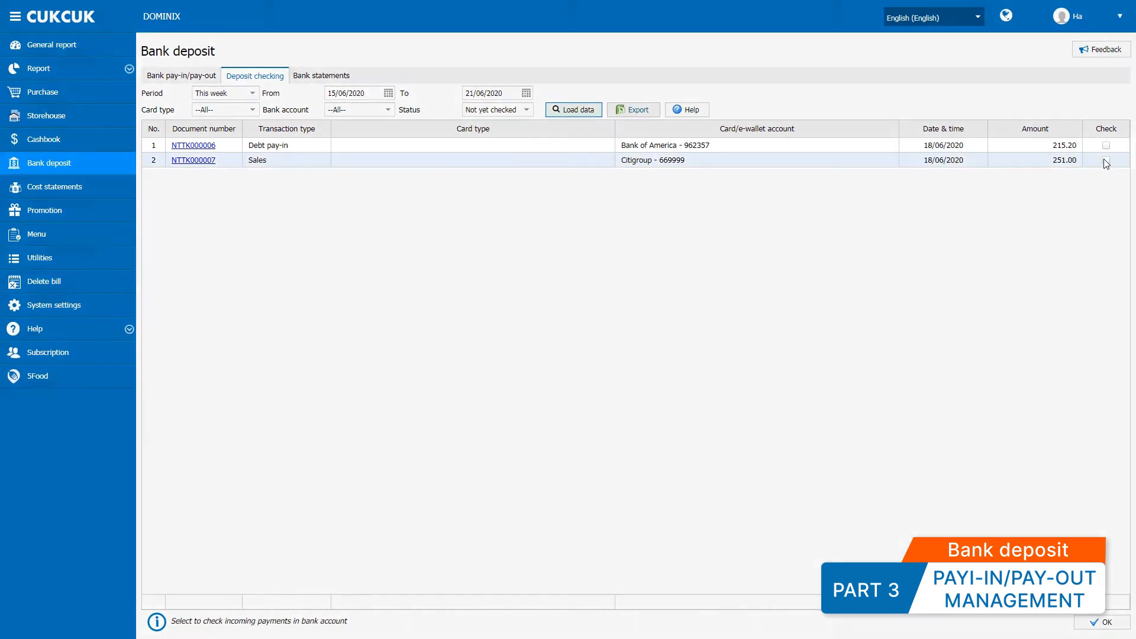
left_click(1107, 146)
left_click(1106, 160)
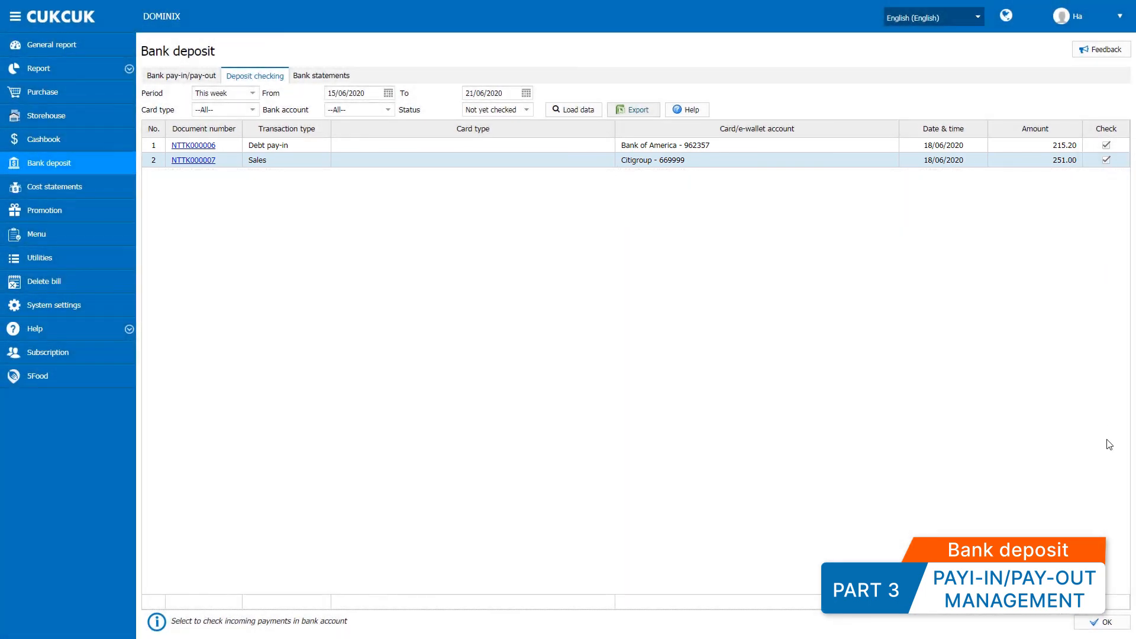
left_click(1102, 622)
left_click(663, 341)
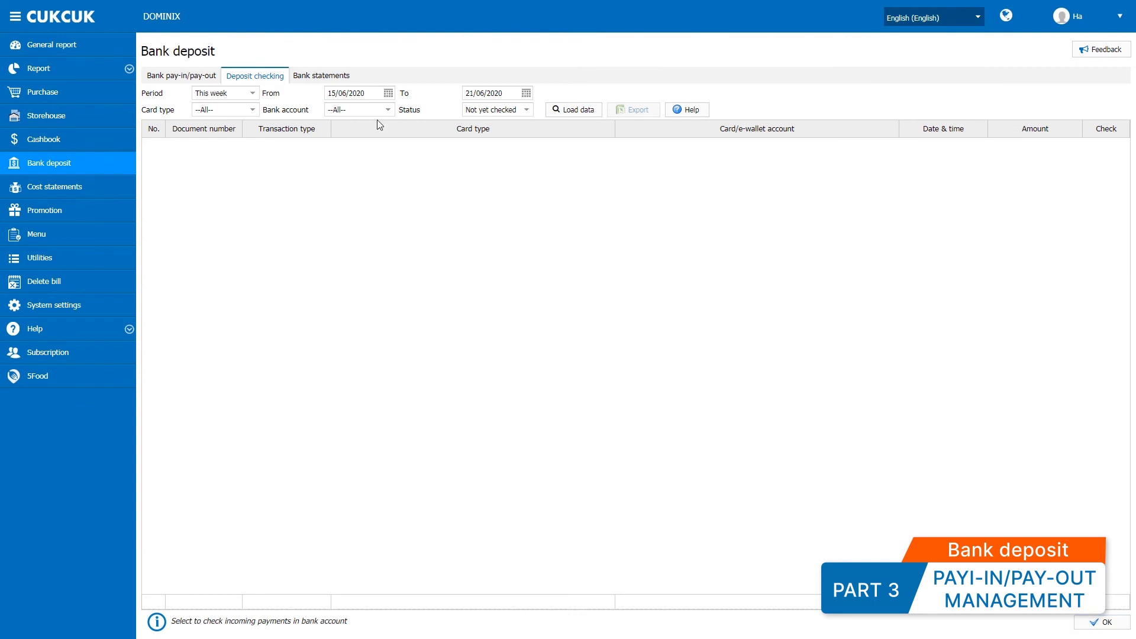
left_click(337, 77)
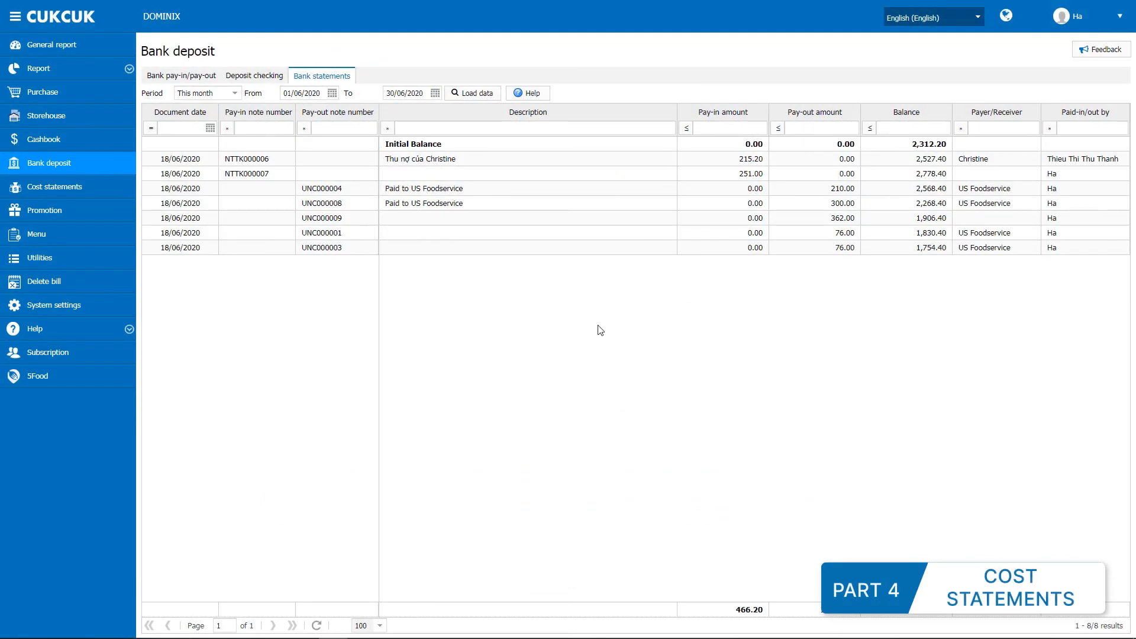
Add a cost statement for month 6 of 2020 and load that month's recorded costs into it.
left_click(125, 195)
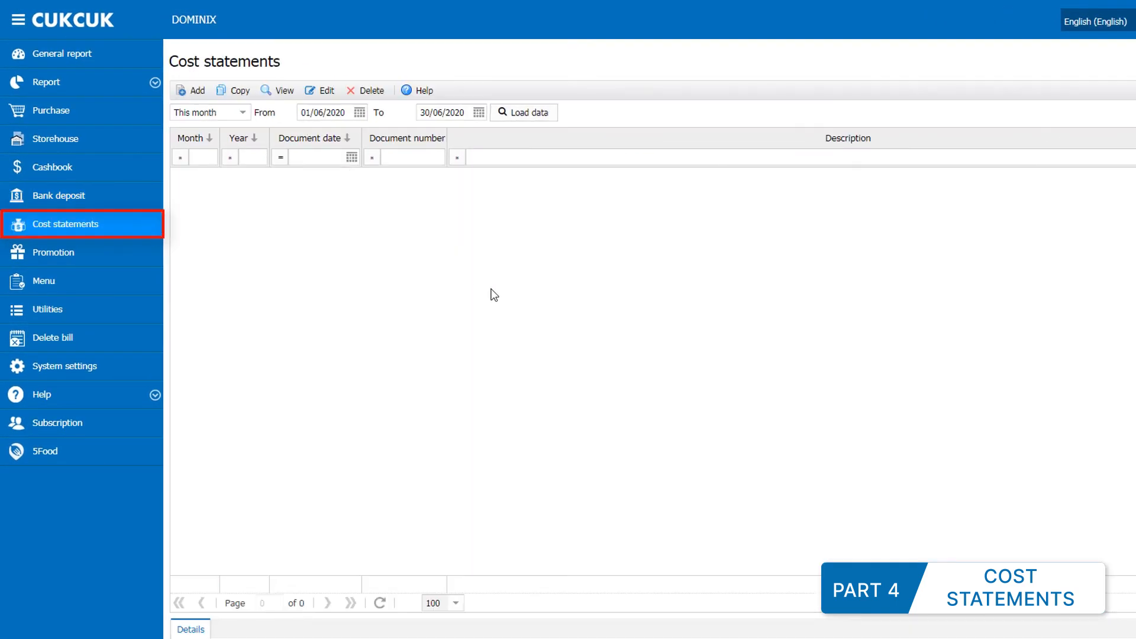
left_click(168, 73)
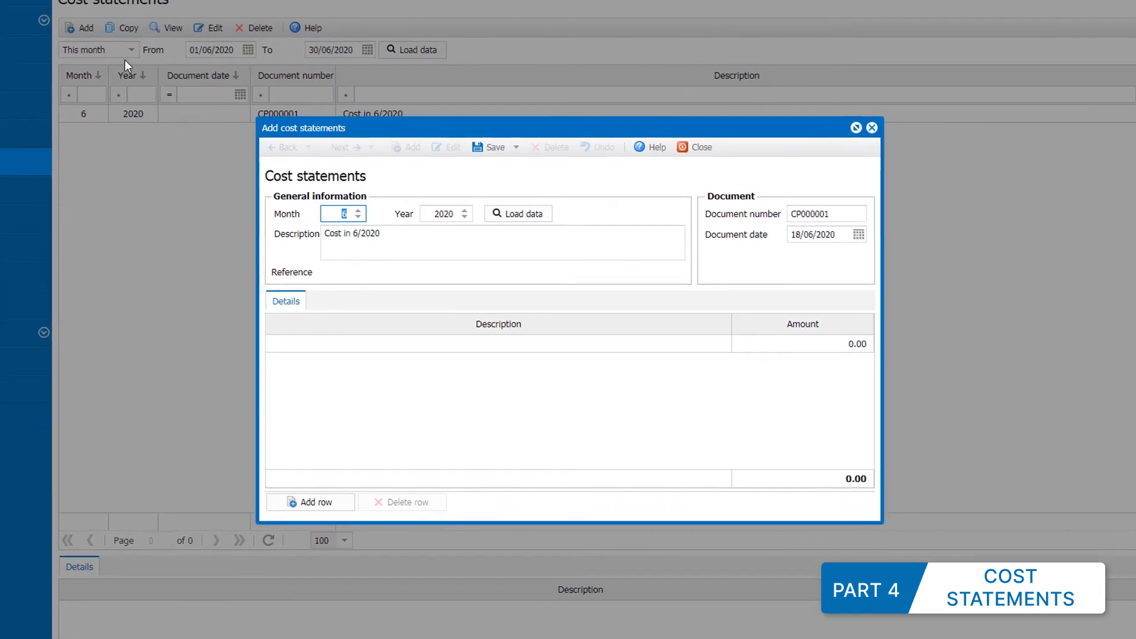
left_click(615, 260)
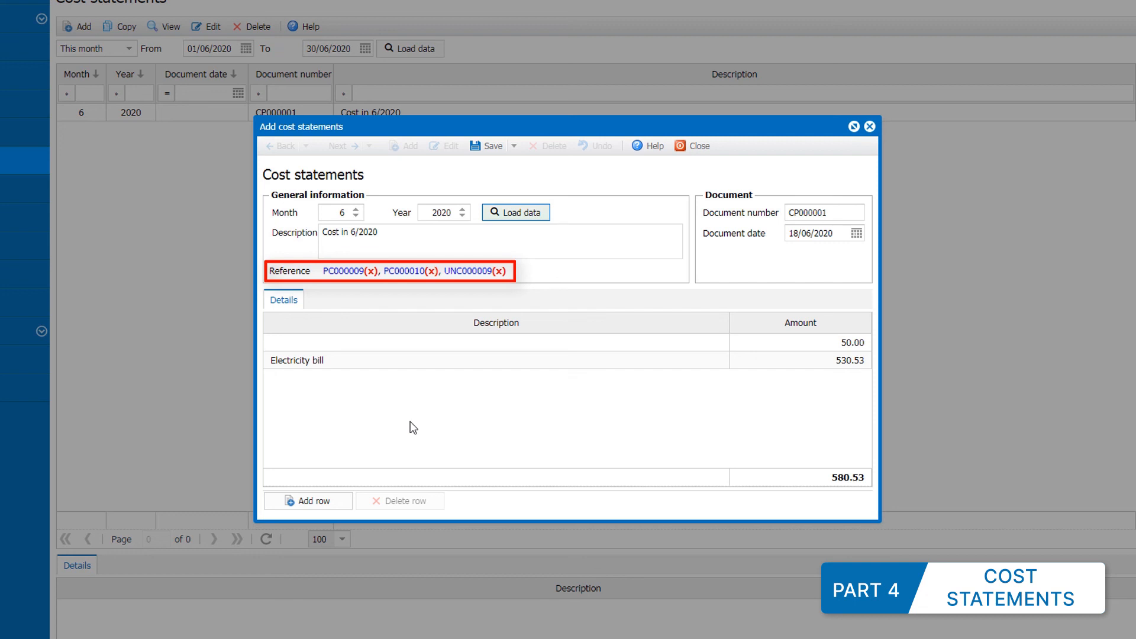
Add cost rows "Water bill" of 495 and "Internet bill" of 260, then save and close the cost statement.
left_click(309, 501)
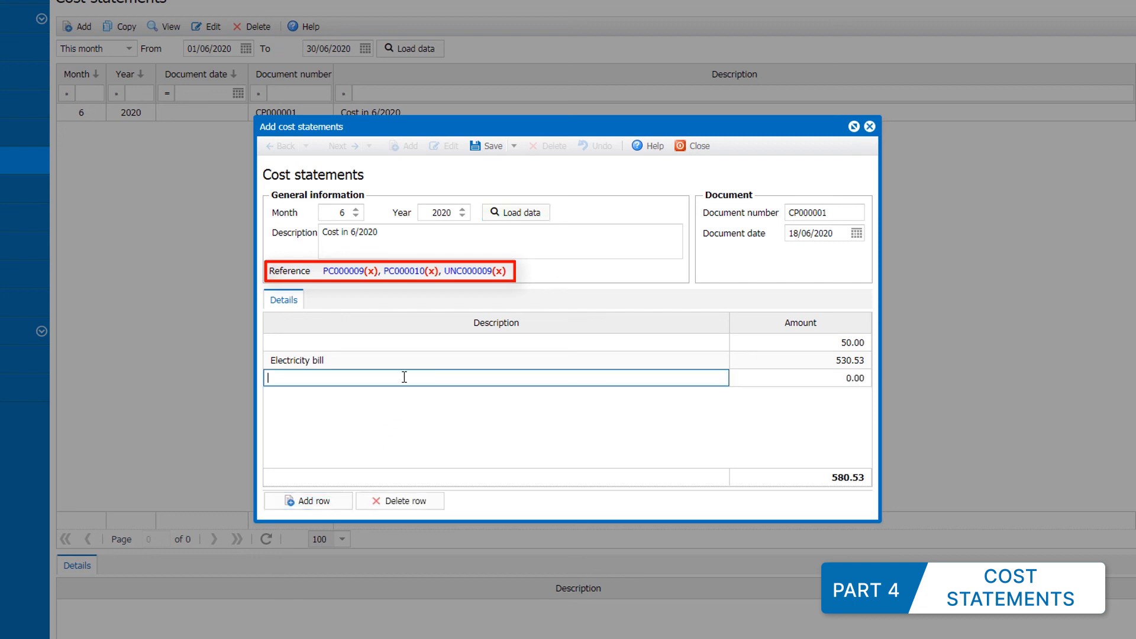
type("Water bill")
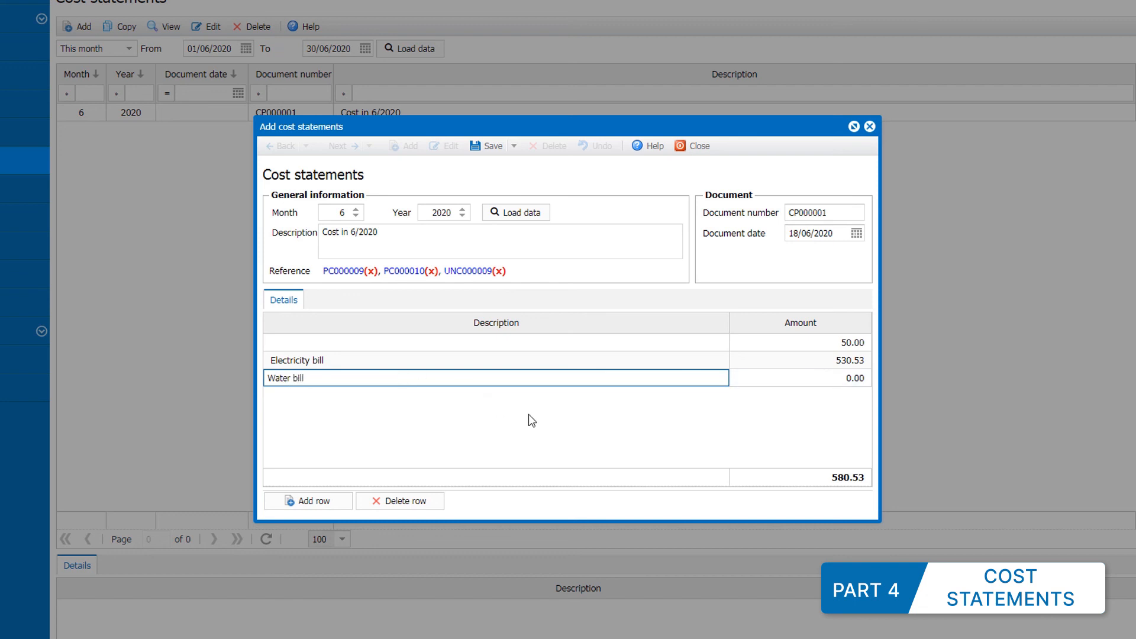
left_click(848, 380)
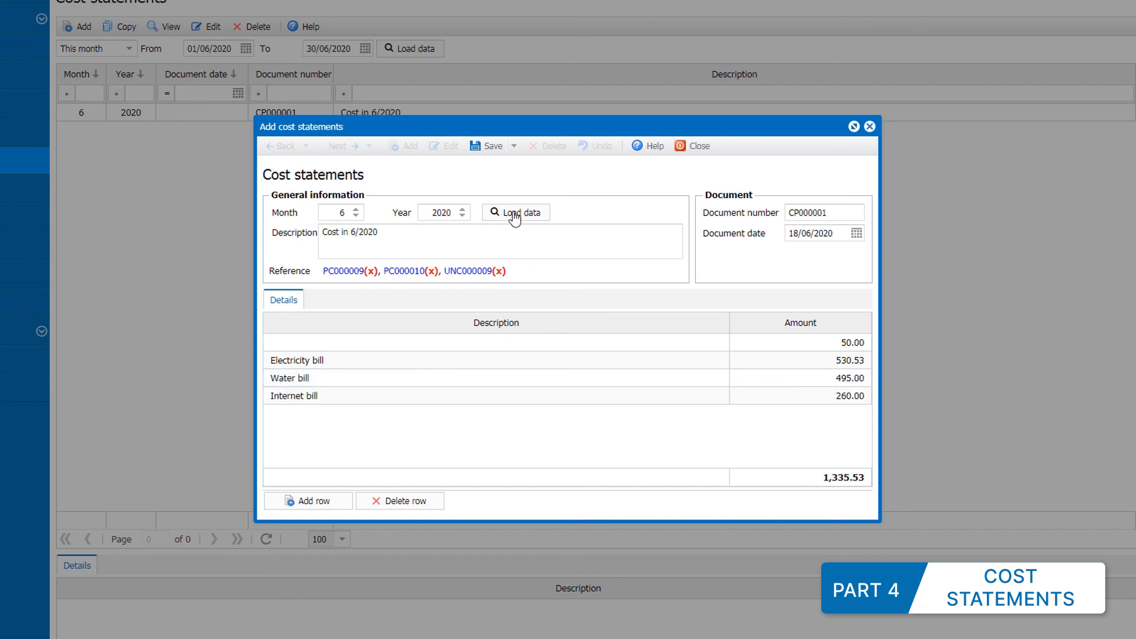
left_click(489, 148)
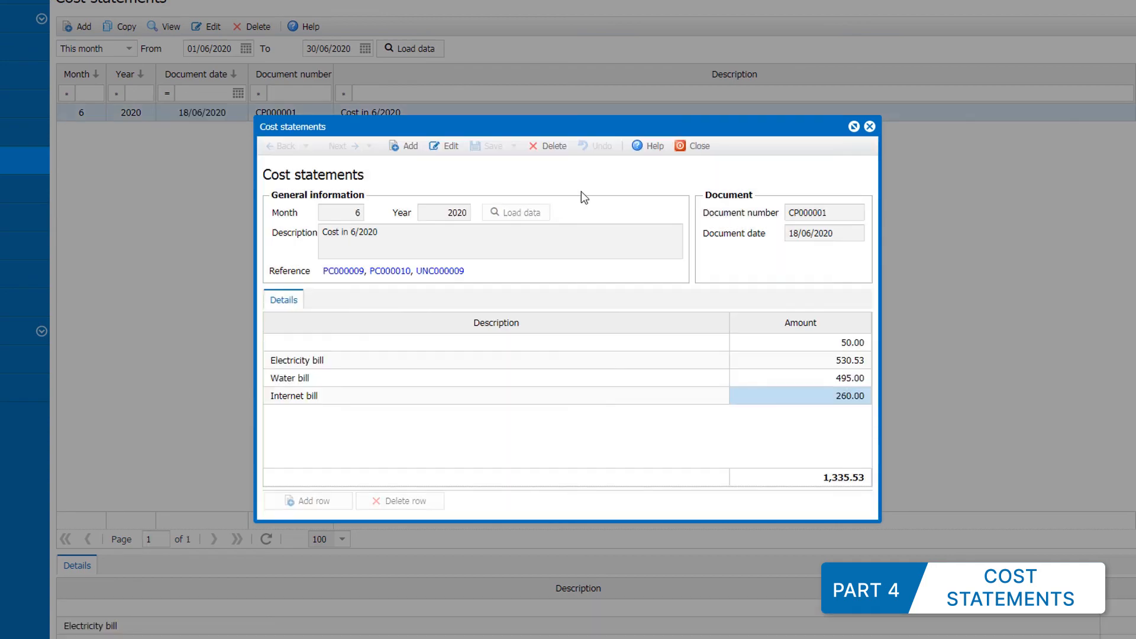
left_click(705, 156)
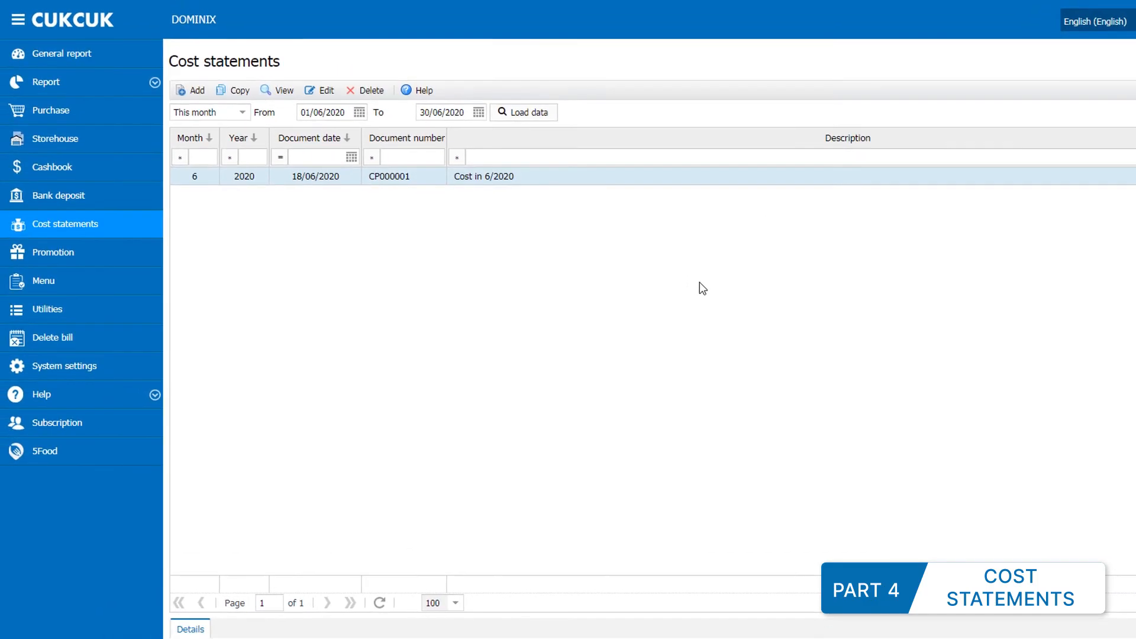
Open the business operation report under profit reports and examine the documents behind its other costs.
left_click(148, 98)
left_click(119, 260)
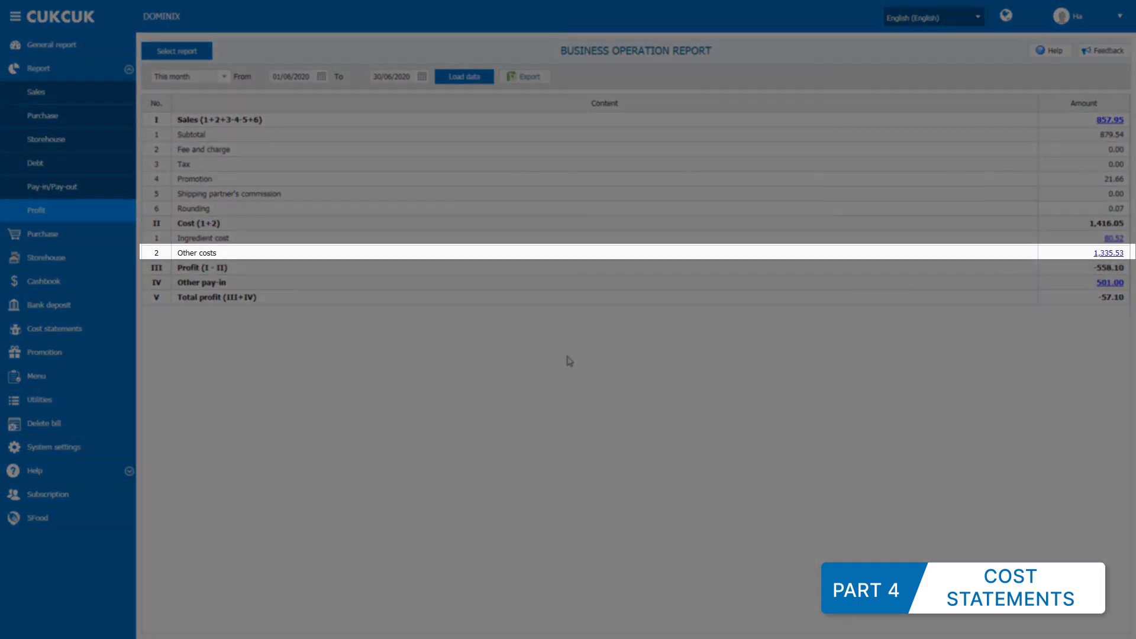
left_click(1108, 252)
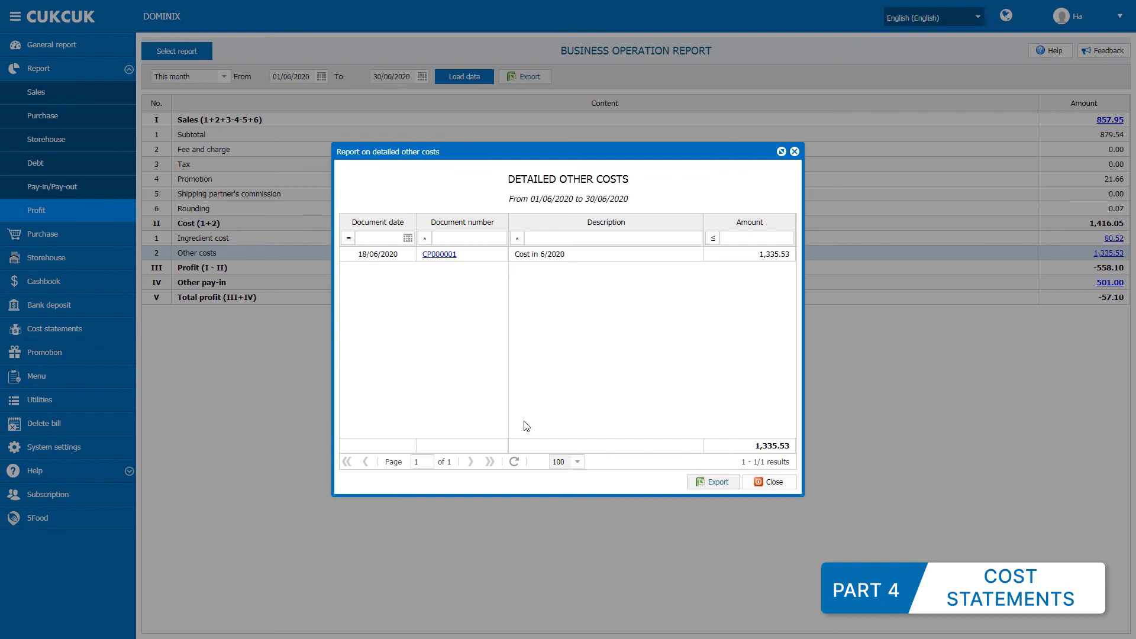
left_click(763, 483)
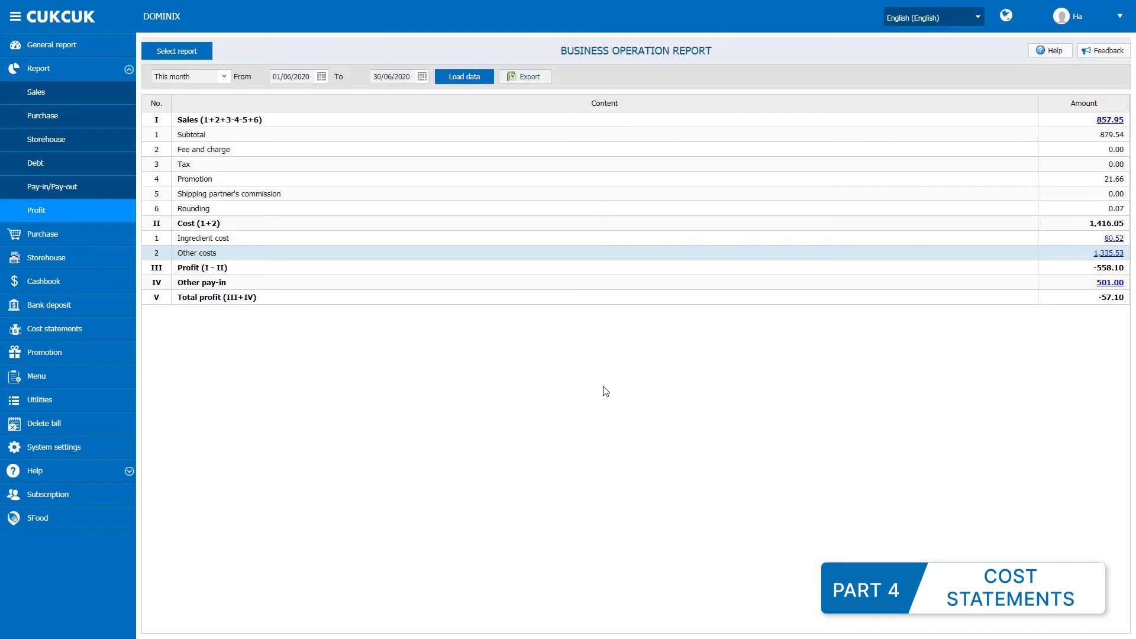
Display the Profit by items report for this month and examine each item's sales, cost and profit.
left_click(210, 58)
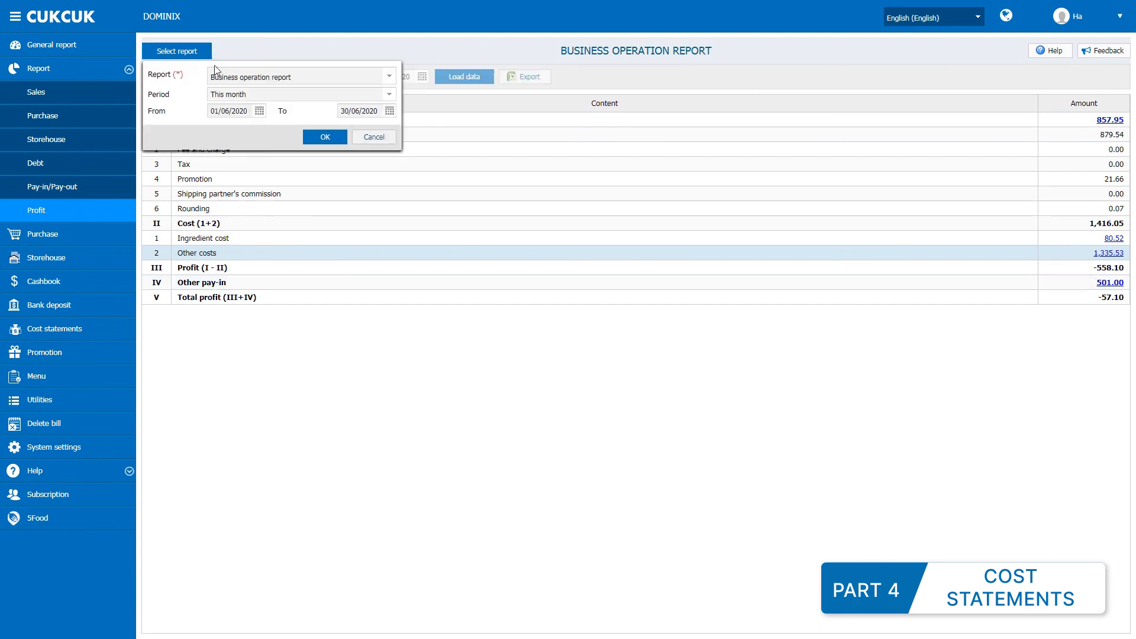
left_click(389, 76)
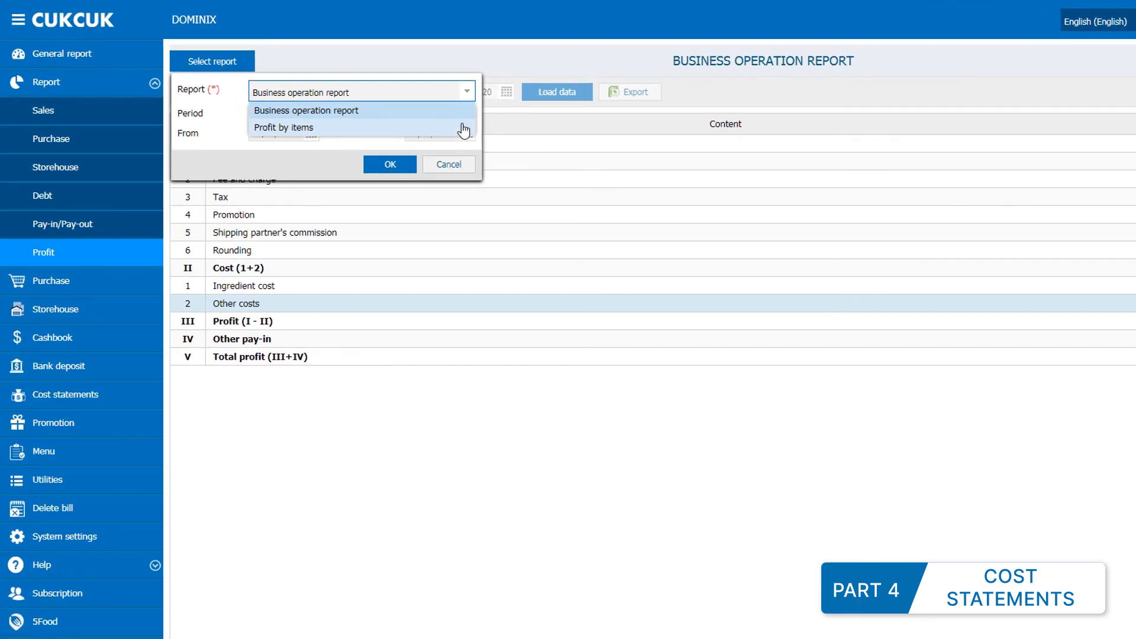
left_click(394, 106)
left_click(390, 226)
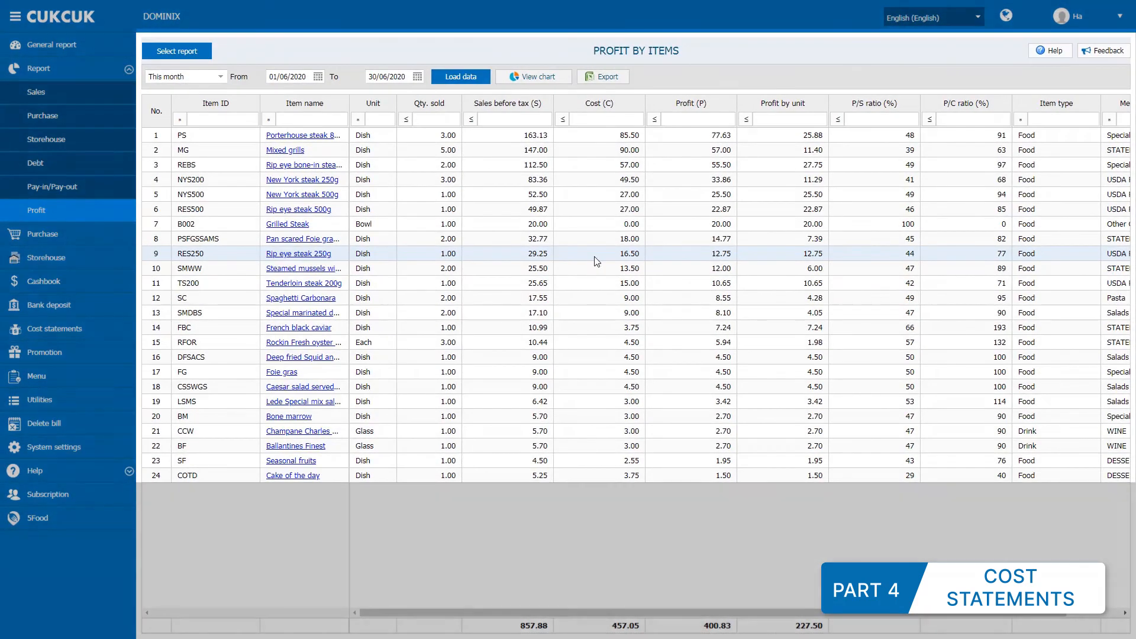
left_click_drag(643, 613, 677, 618)
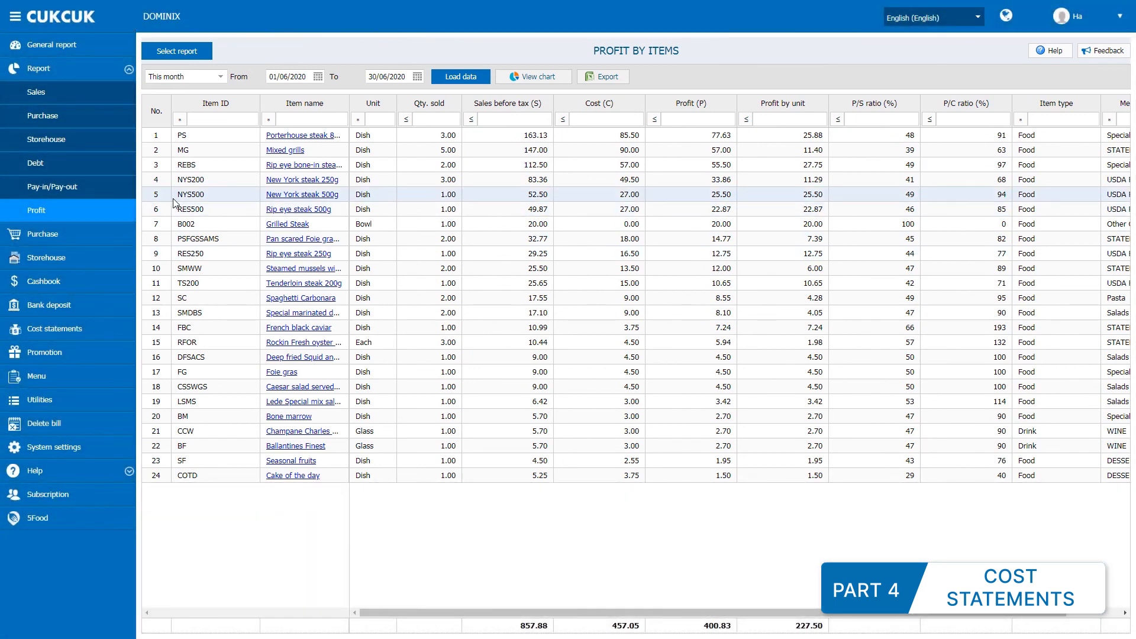
Display the Pay-in and pay-out statements report for this month and examine the cash and deposit entries.
left_click(112, 197)
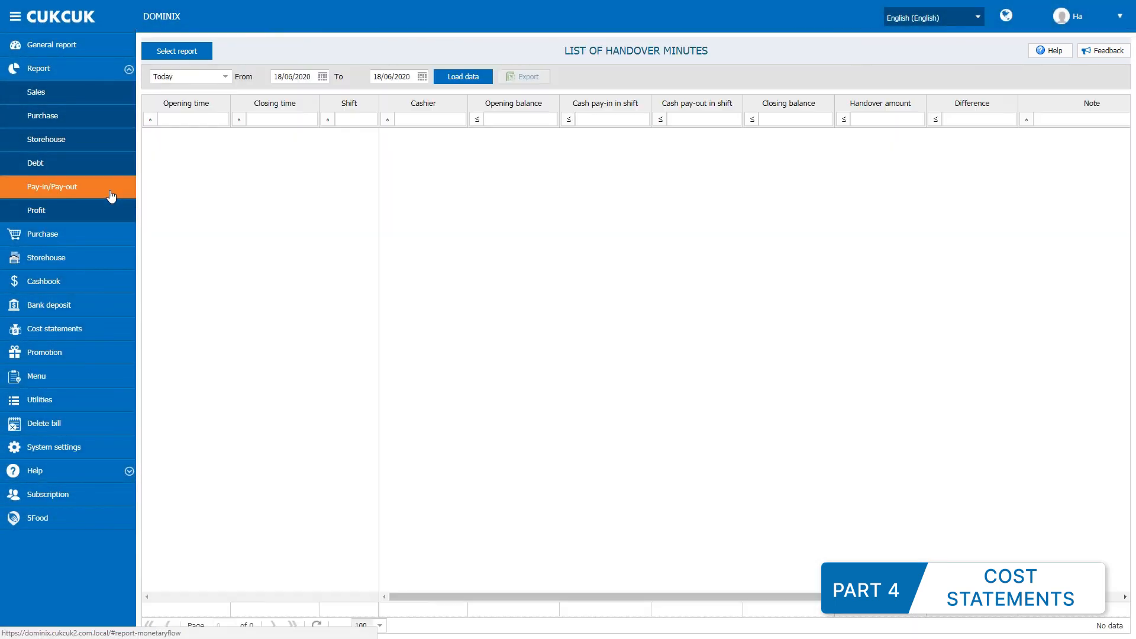
left_click(176, 51)
left_click(456, 89)
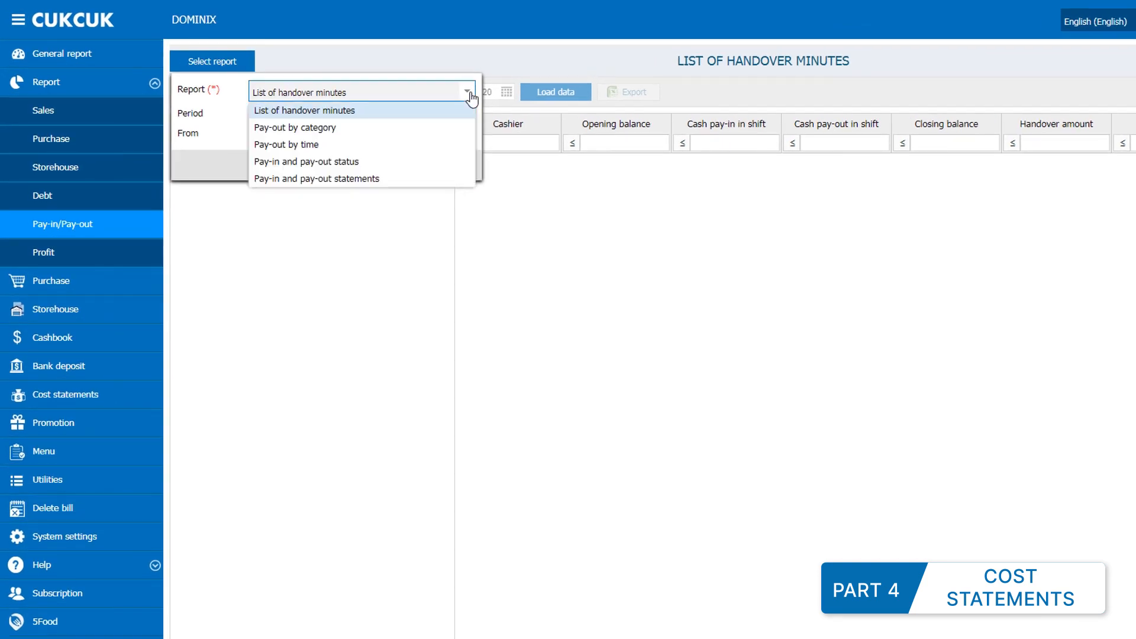
left_click(423, 177)
left_click(408, 167)
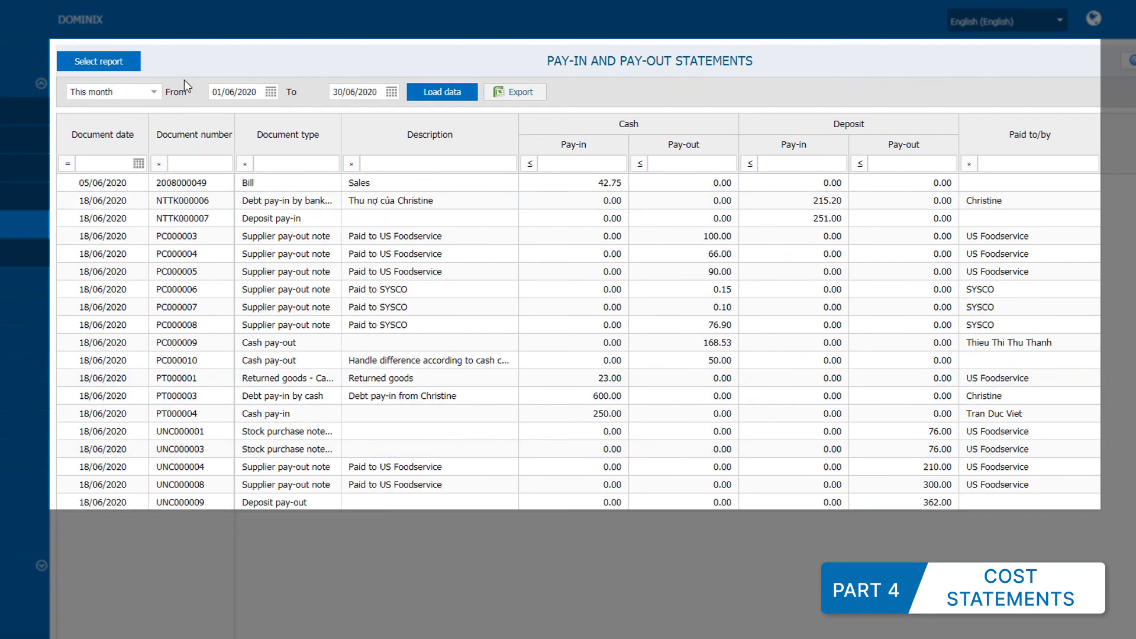
Display the List of handover minutes report from 01/01/2020 to 18/06/2020.
left_click(98, 61)
left_click(354, 91)
left_click(343, 111)
left_click(276, 164)
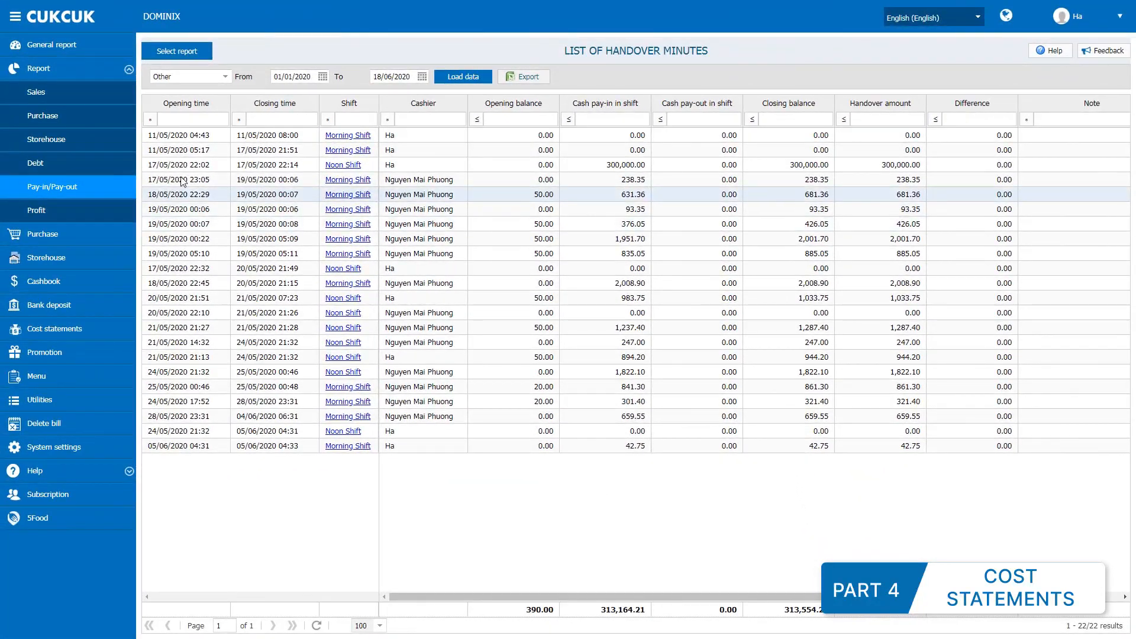
Display the storehouse report Ingredient inventory by expiry date for 18/06/2020 and examine the ingredients' expiry dates.
left_click(11, 169)
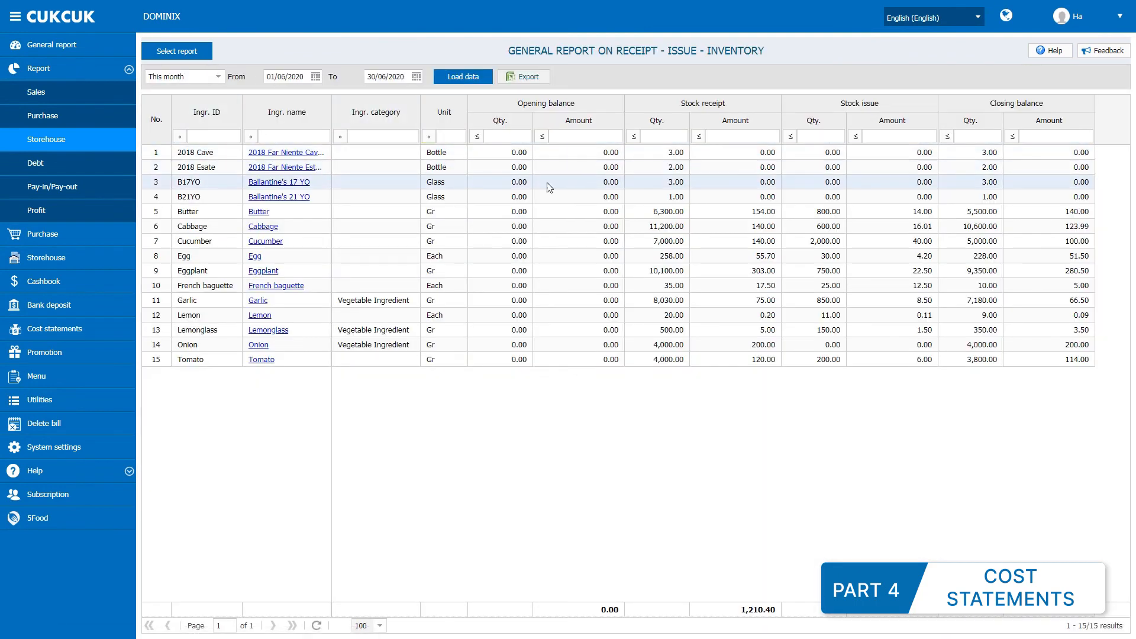
left_click(210, 57)
left_click(392, 81)
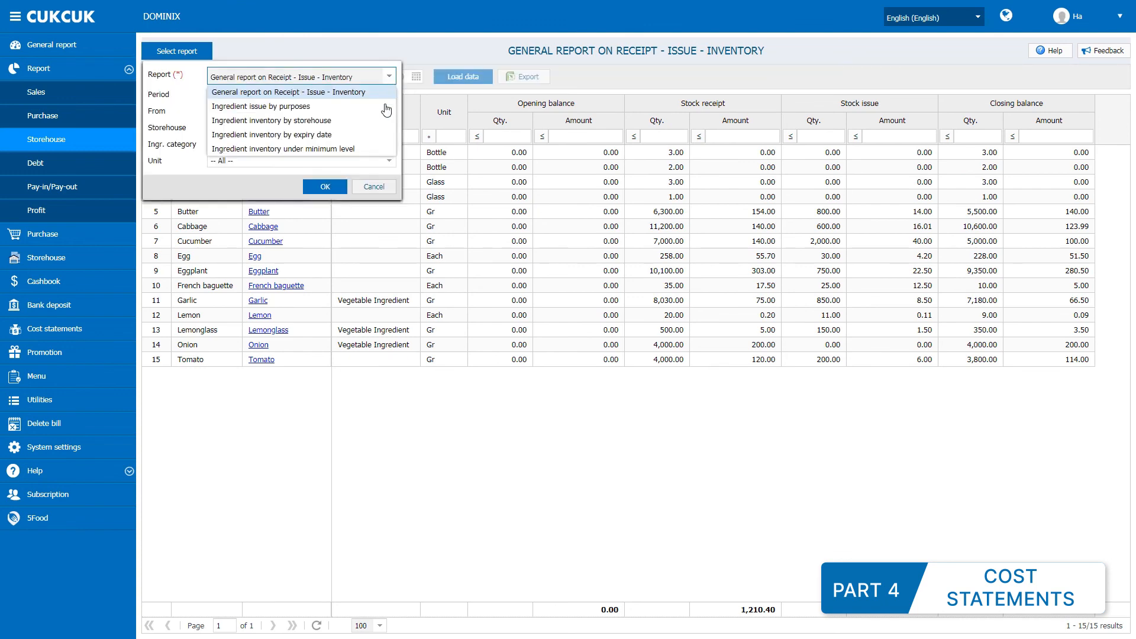
left_click(369, 135)
left_click(330, 172)
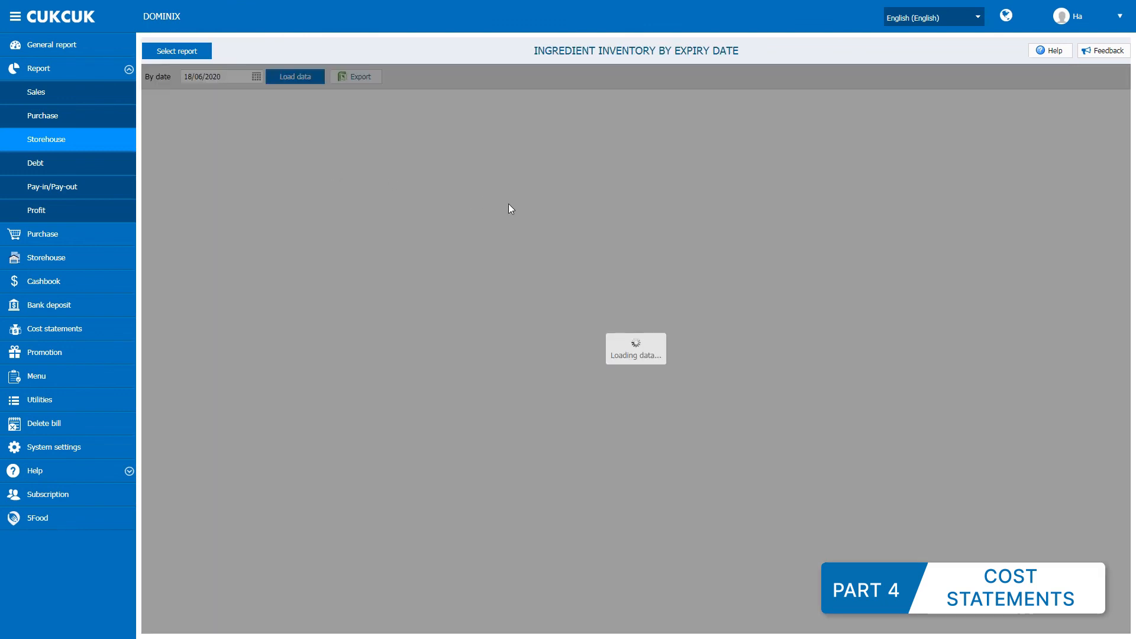
scroll(441, 190, "down", 3)
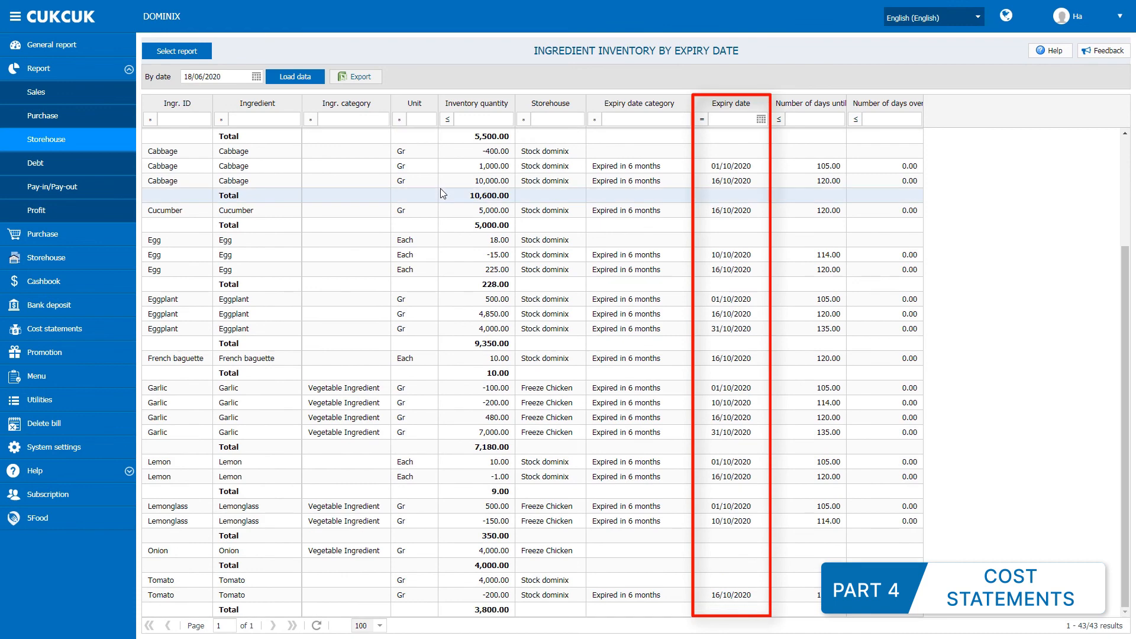
scroll(440, 188, "up", 3)
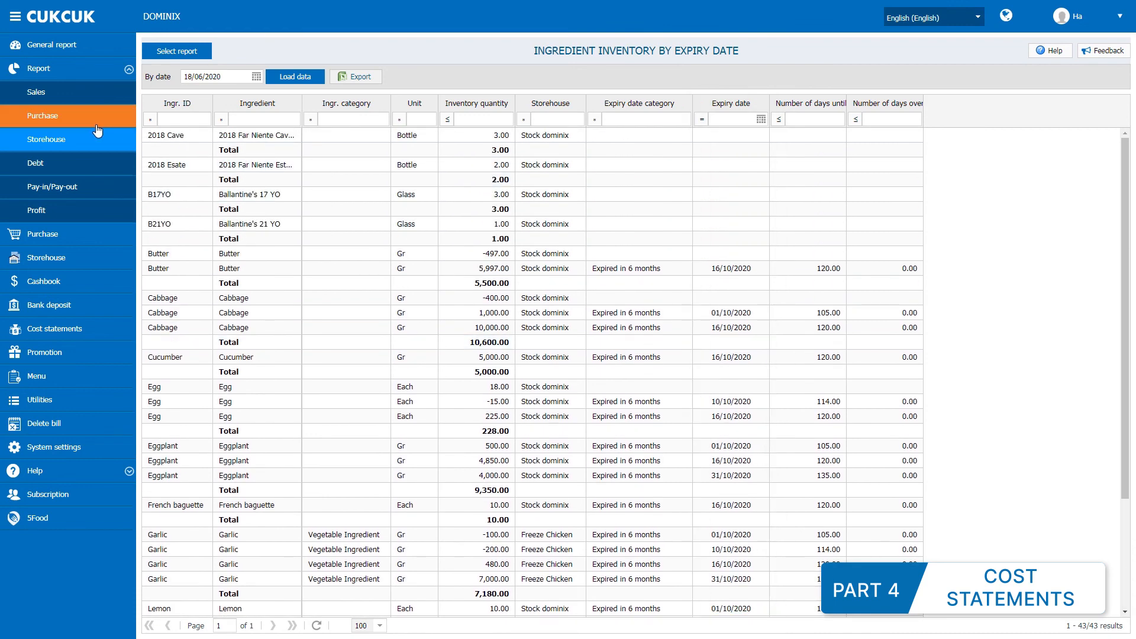
Display today's Detailed purchase by supplier and ingredient report for supplier category Fruits & vegetables and supplier US Foodservice, and examine its rows.
left_click(97, 127)
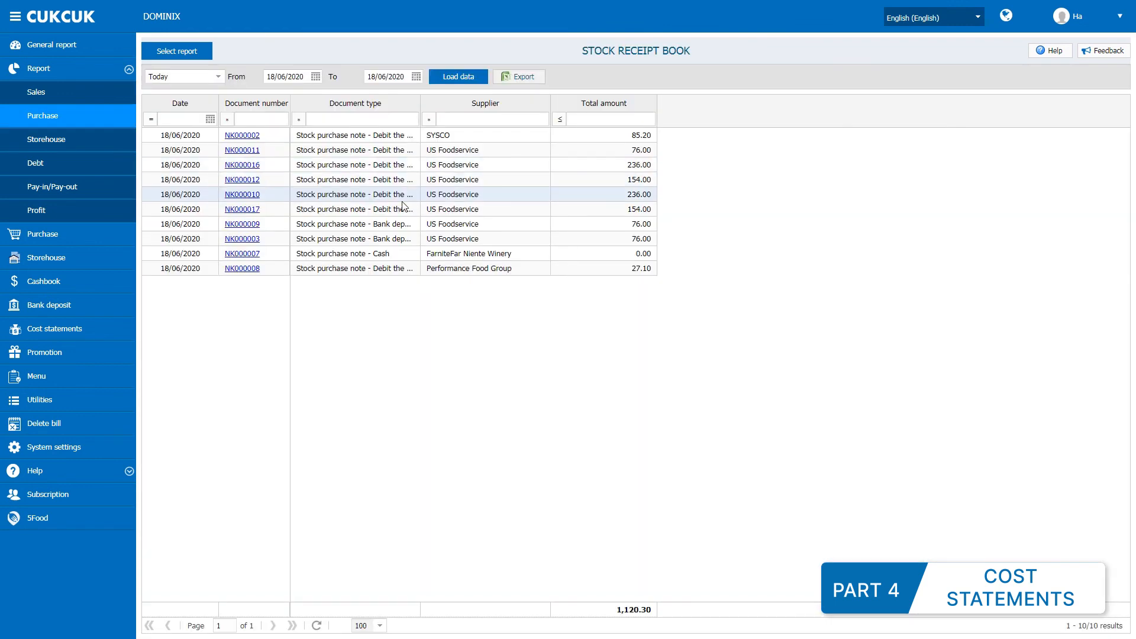
left_click(192, 53)
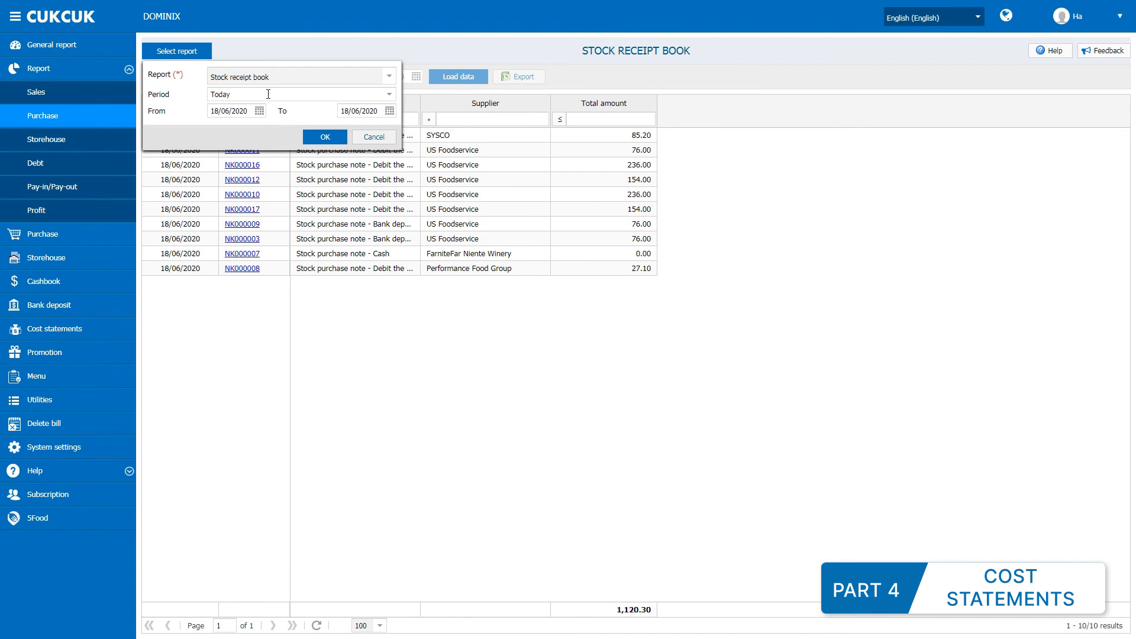
left_click(393, 83)
left_click(375, 136)
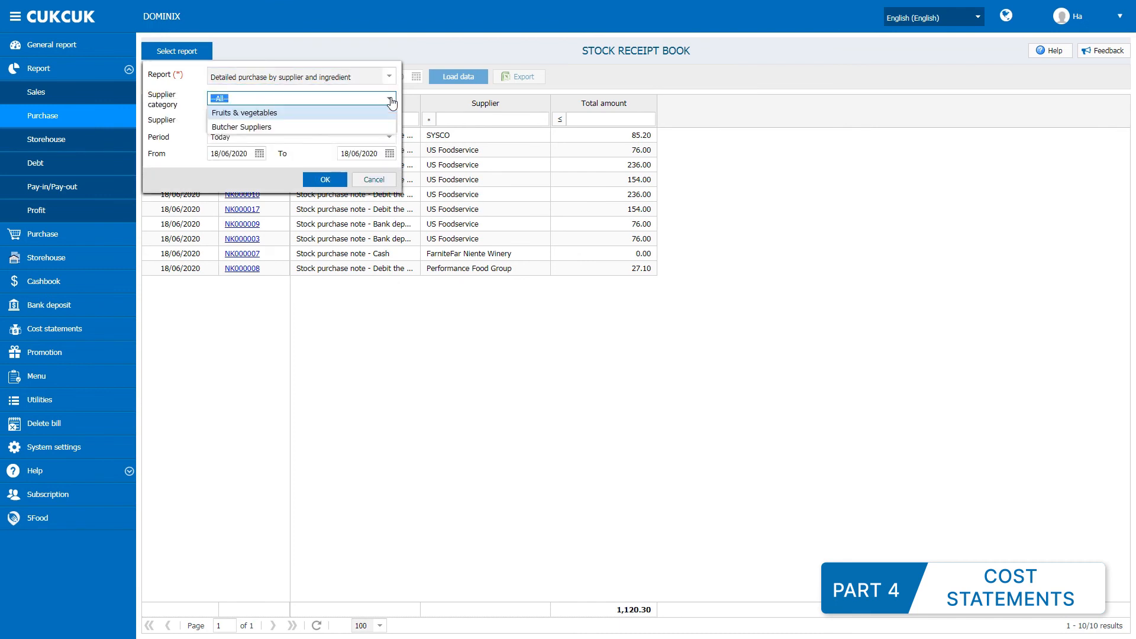
left_click(388, 122)
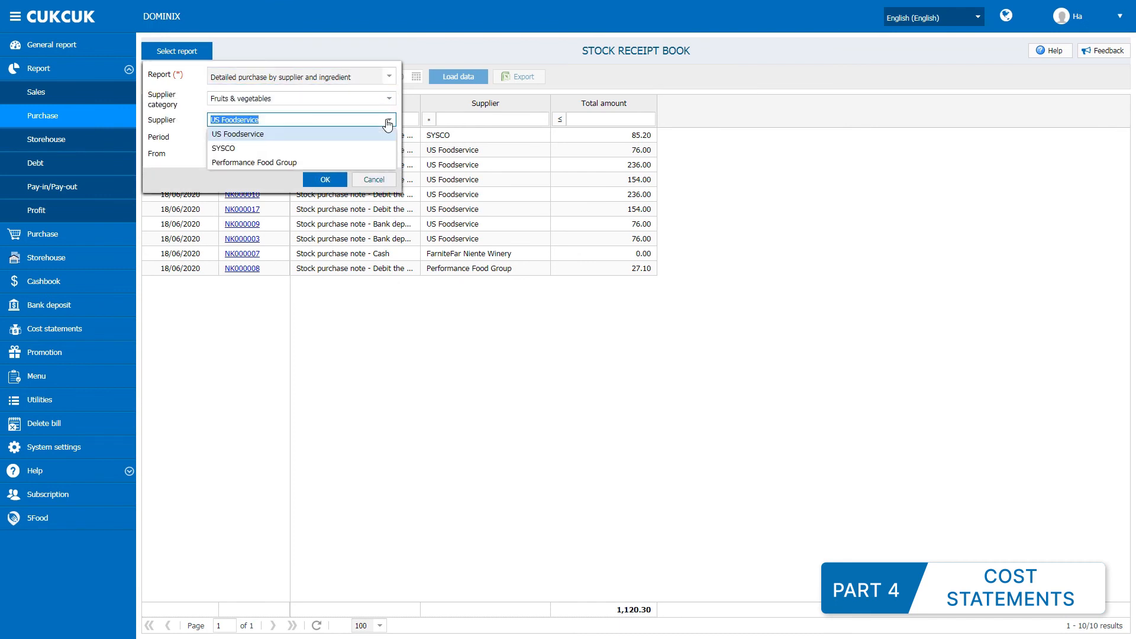
left_click(341, 164)
left_click(325, 180)
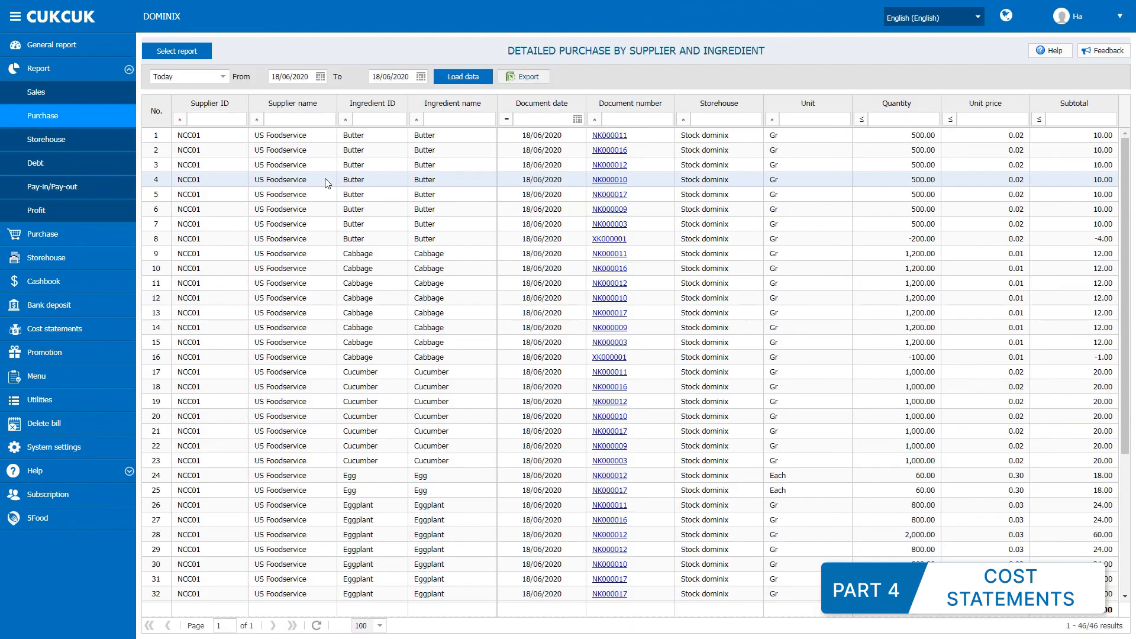
scroll(561, 200, "down", 5)
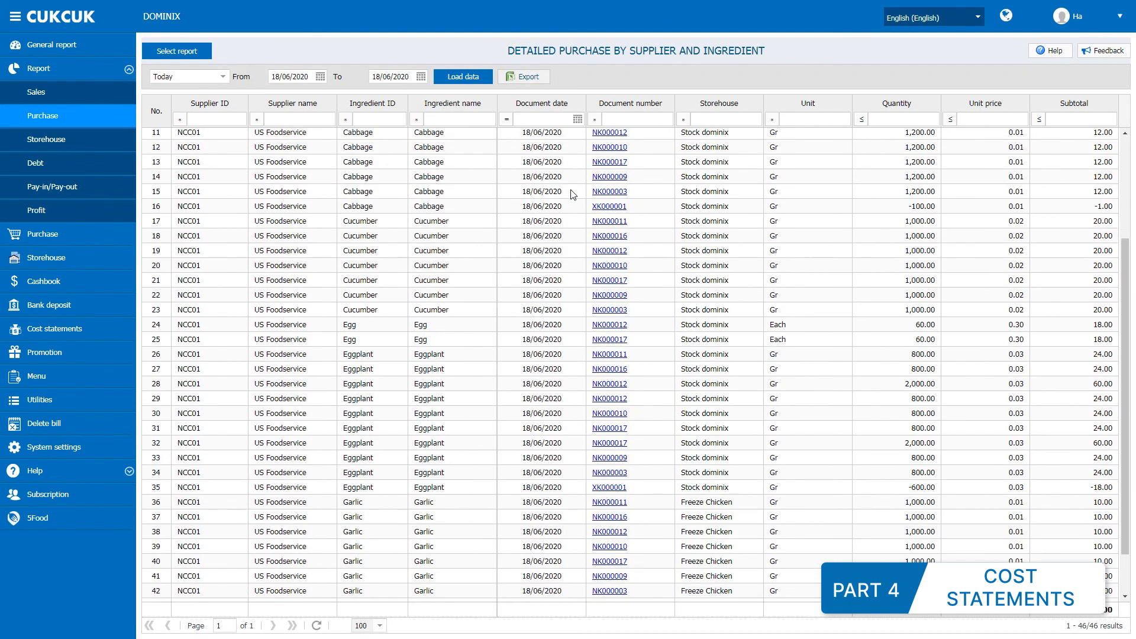
scroll(562, 200, "up", 5)
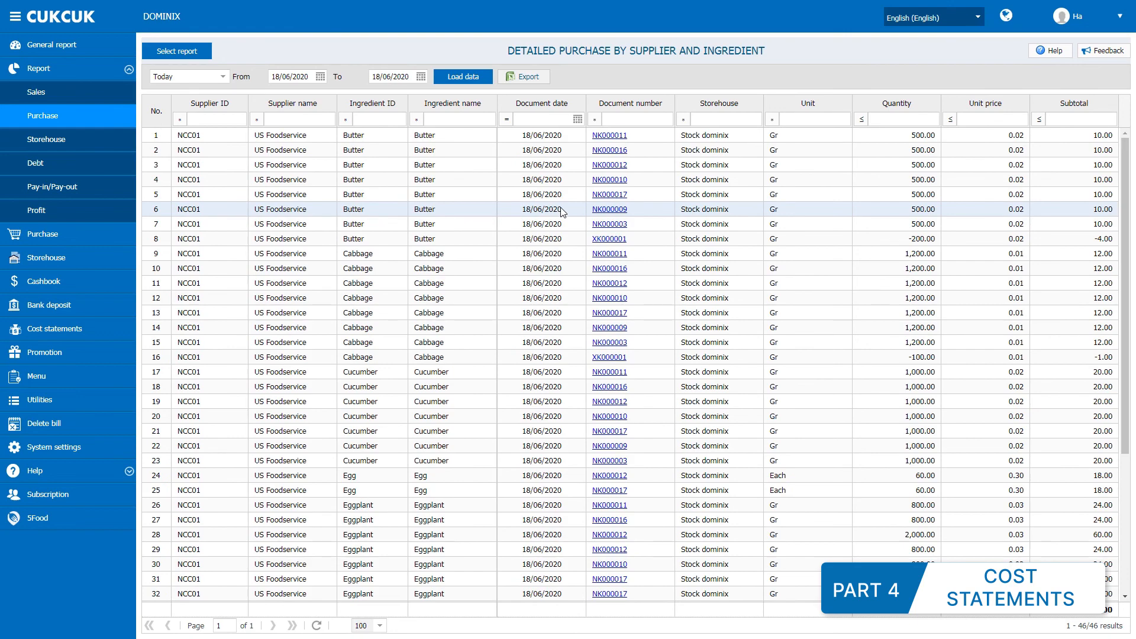